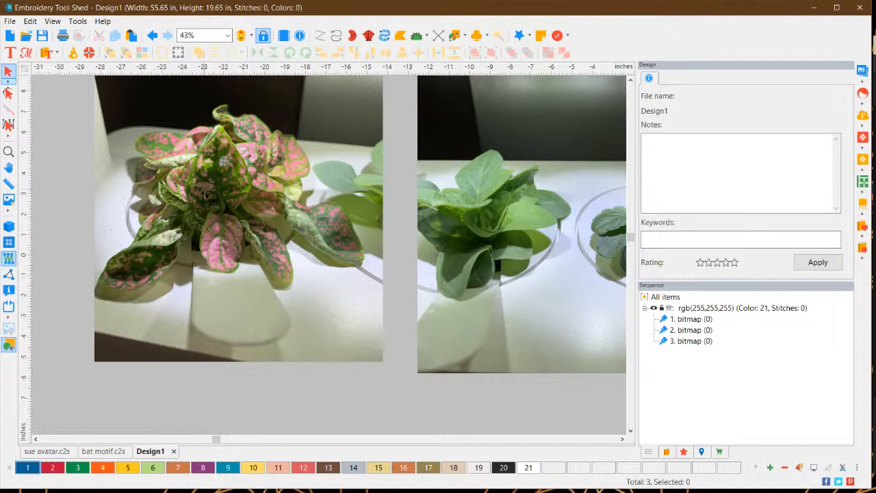
# Examine the third photo in the row, the wide shot showing all three plants under the lamp
pyautogui.click(623, 440)
pyautogui.moveTo(623, 440); pyautogui.dragTo(623, 440)
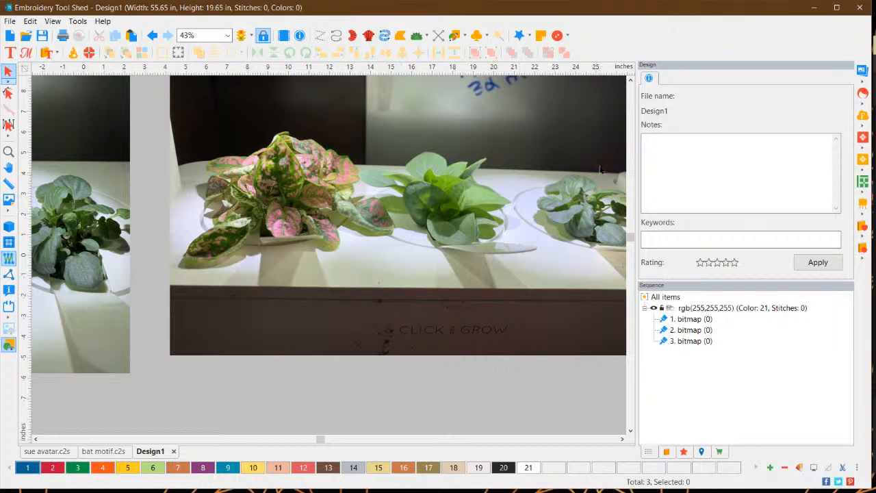
pyautogui.click(631, 80)
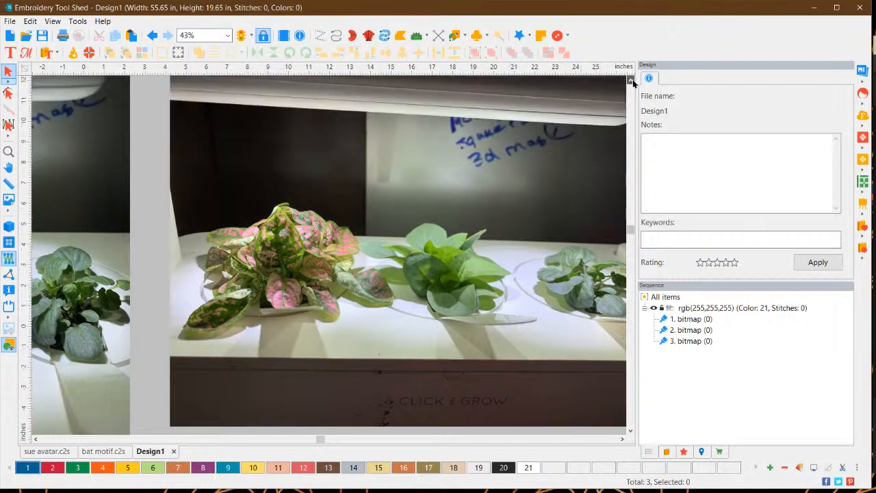
pyautogui.click(630, 81)
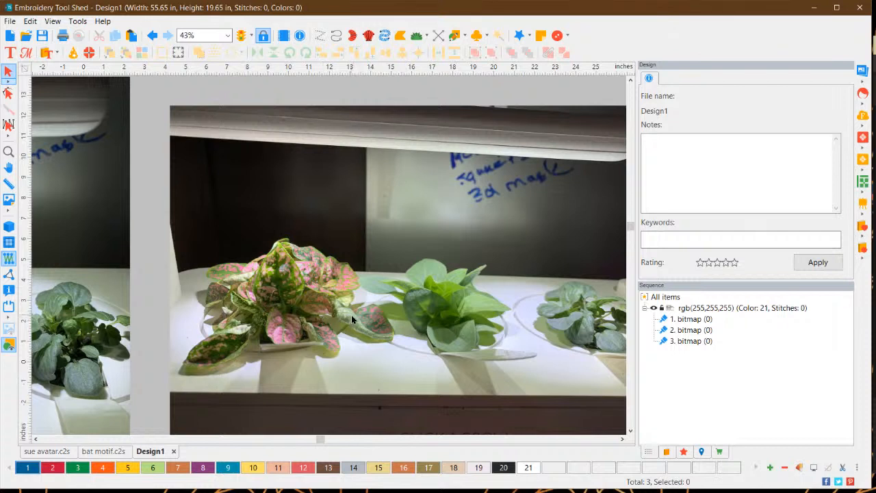
pyautogui.click(623, 439)
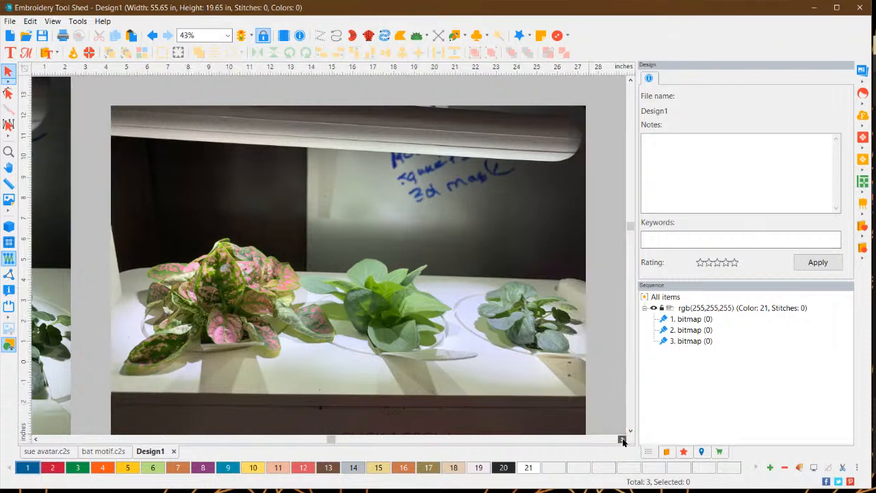
pyautogui.click(622, 438)
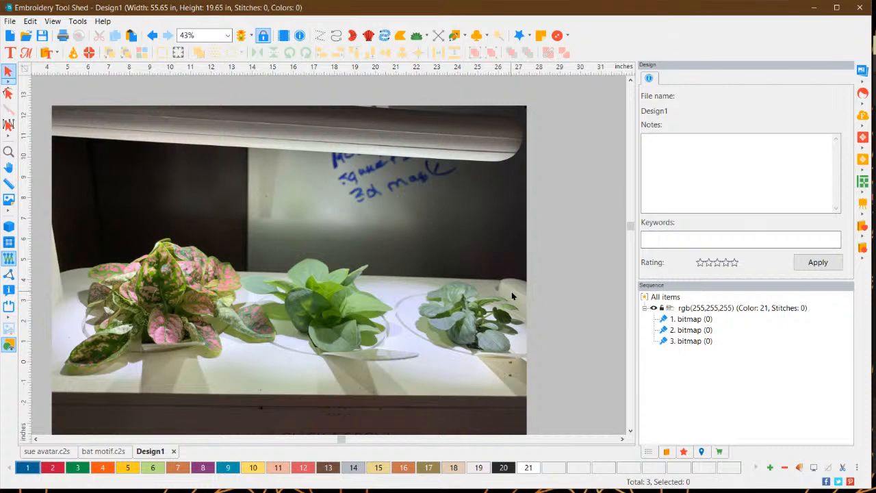
# Return to the first photo in the row and inspect the leaves of the pink and green plant up close
pyautogui.click(37, 440)
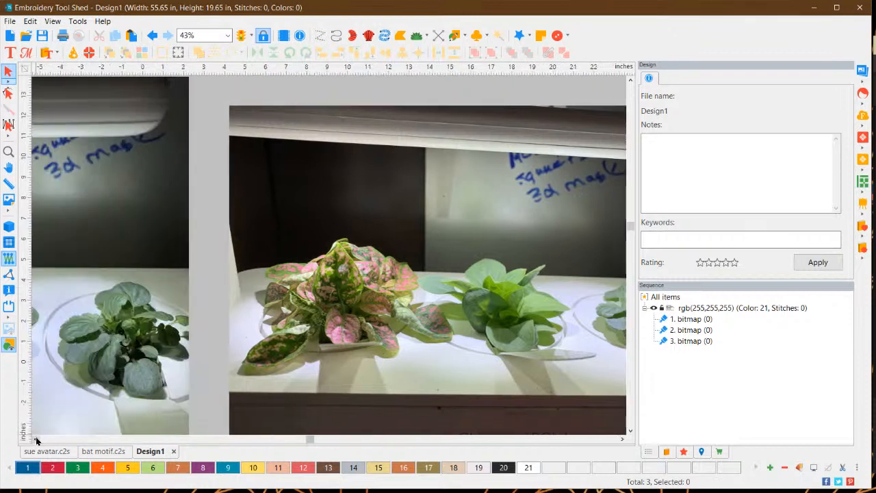
pyautogui.click(36, 440)
pyautogui.click(36, 441)
pyautogui.click(36, 440)
pyautogui.click(37, 440)
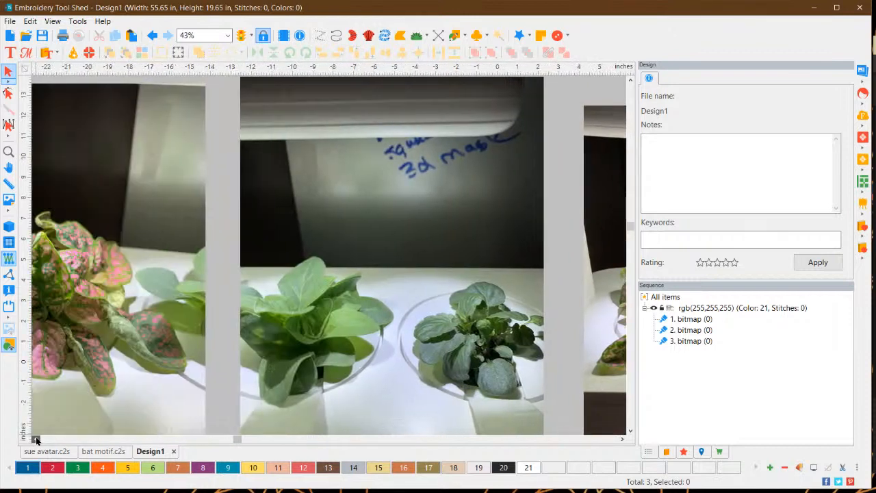
pyautogui.click(37, 441)
pyautogui.click(36, 440)
pyautogui.scroll(1, 203, 293)
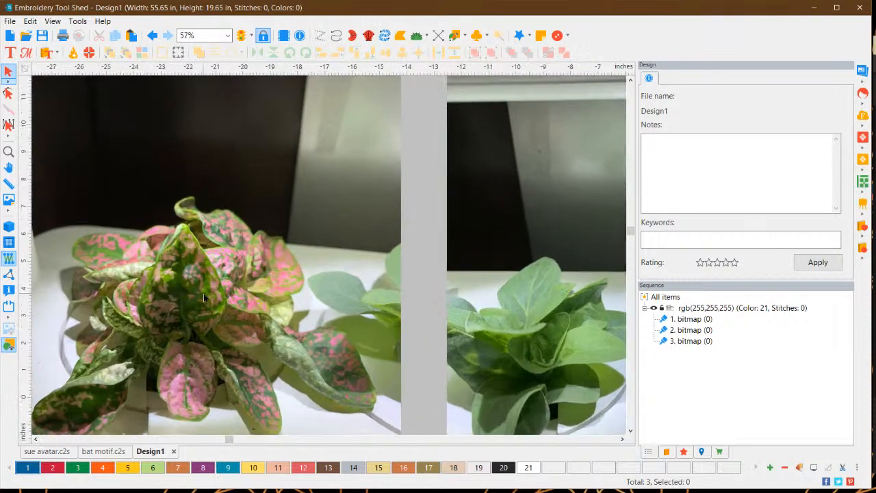
pyautogui.scroll(2, 204, 293)
pyautogui.scroll(-1, 203, 295)
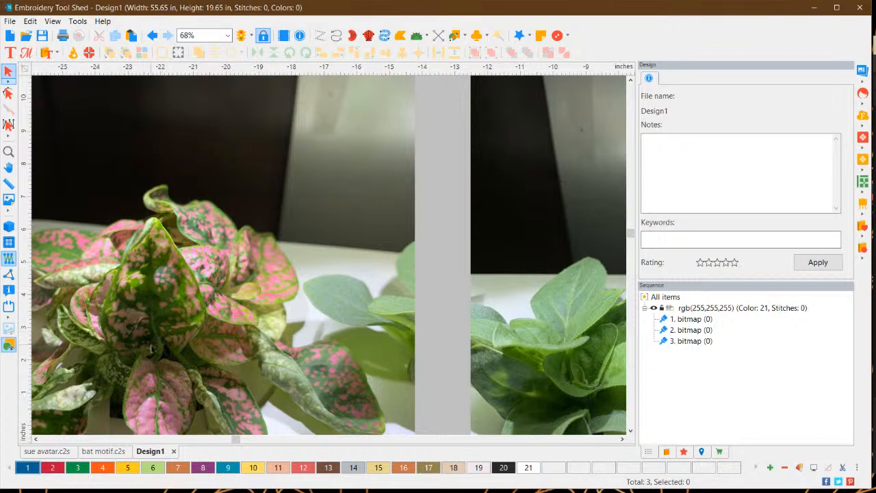
pyautogui.scroll(-1, 176, 363)
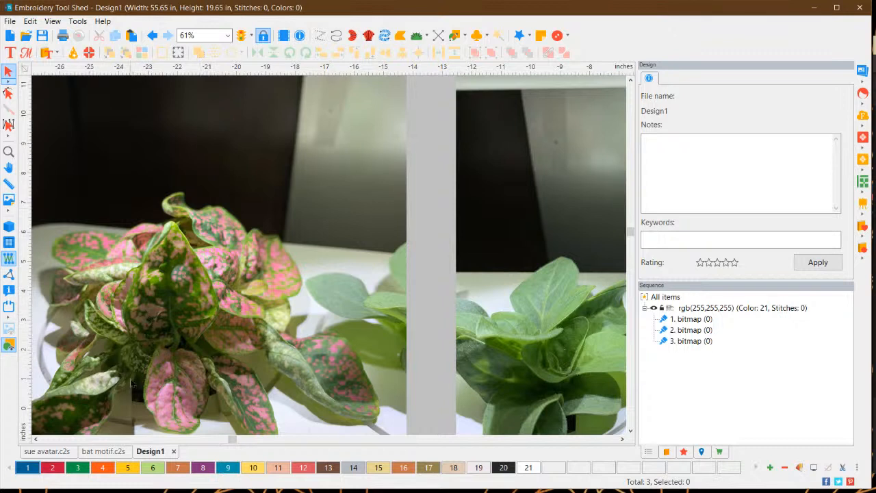
pyautogui.scroll(-1, 123, 374)
pyautogui.scroll(-1, 121, 374)
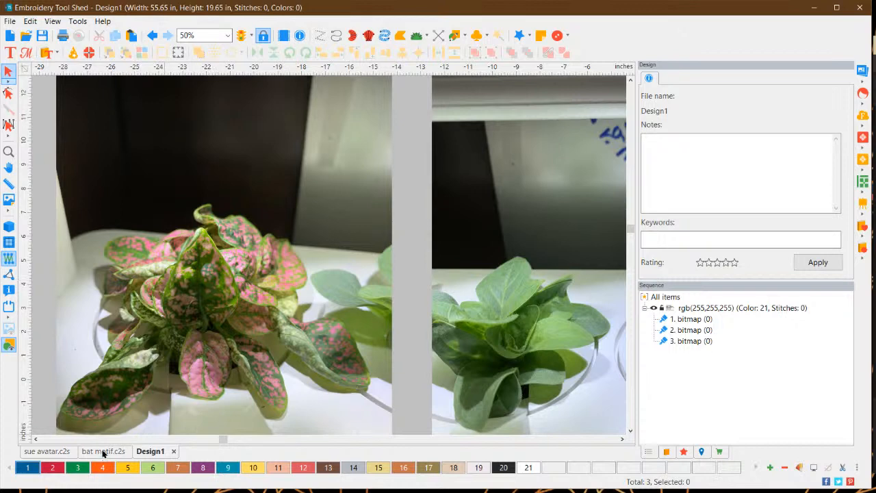
# Switch to the bat motif.c2s design, hide the background grid and clear the selection
pyautogui.click(103, 453)
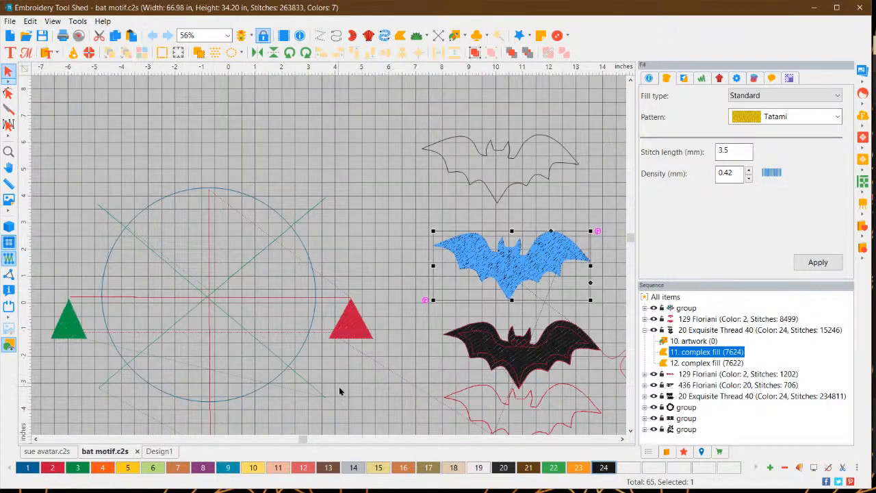
pyautogui.click(9, 241)
pyautogui.click(344, 160)
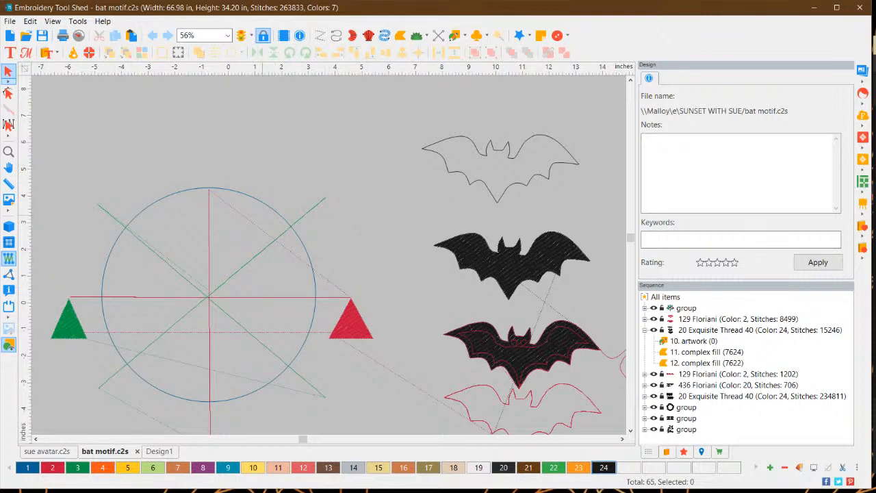
# Move the bat outline artwork onto the centre of the circle with the guide lines and rotate it slightly
pyautogui.click(479, 184)
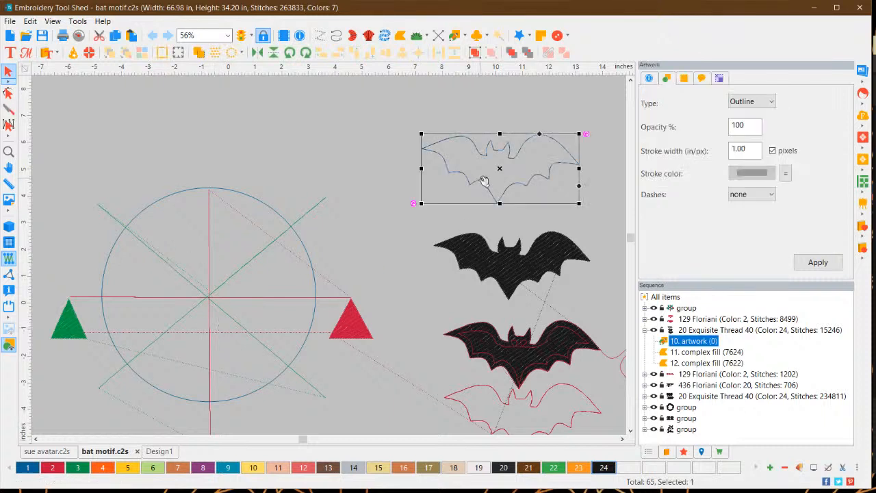
pyautogui.moveTo(503, 171); pyautogui.dragTo(209, 319)
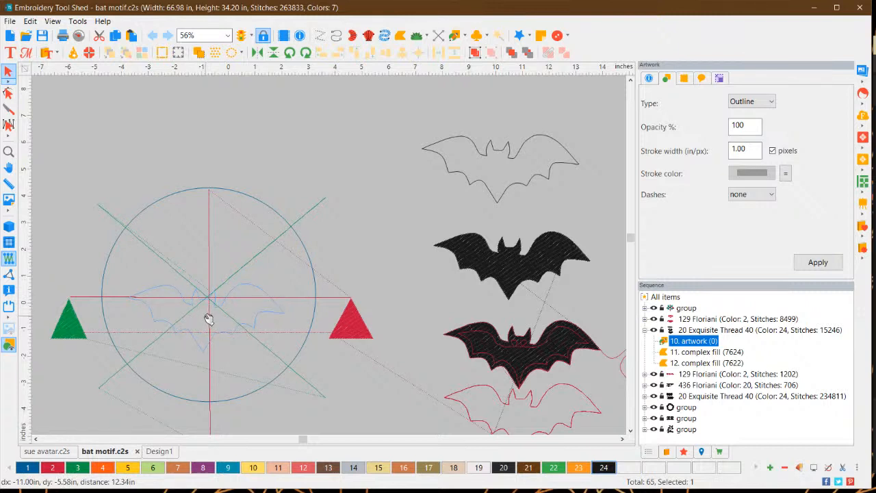
pyautogui.moveTo(209, 319); pyautogui.dragTo(209, 319)
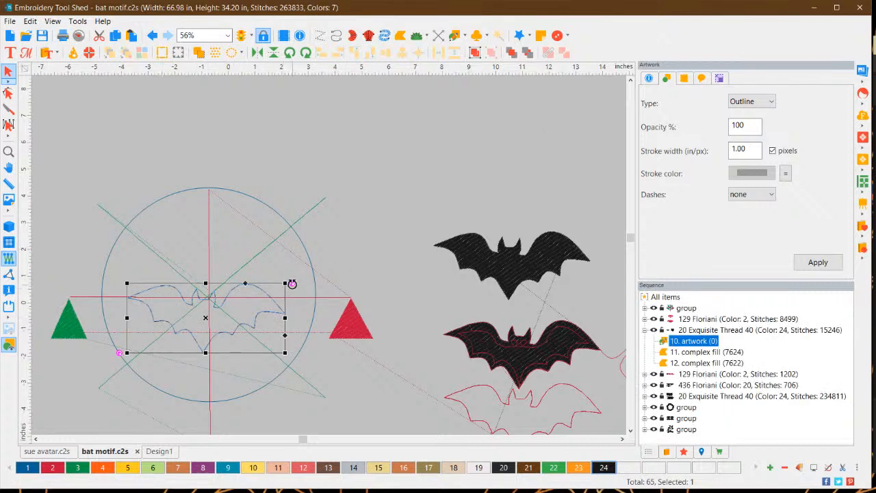
pyautogui.moveTo(293, 283)
pyautogui.mouseDown()
pyautogui.moveTo(290, 269)
pyautogui.moveTo(293, 282)
pyautogui.mouseUp()
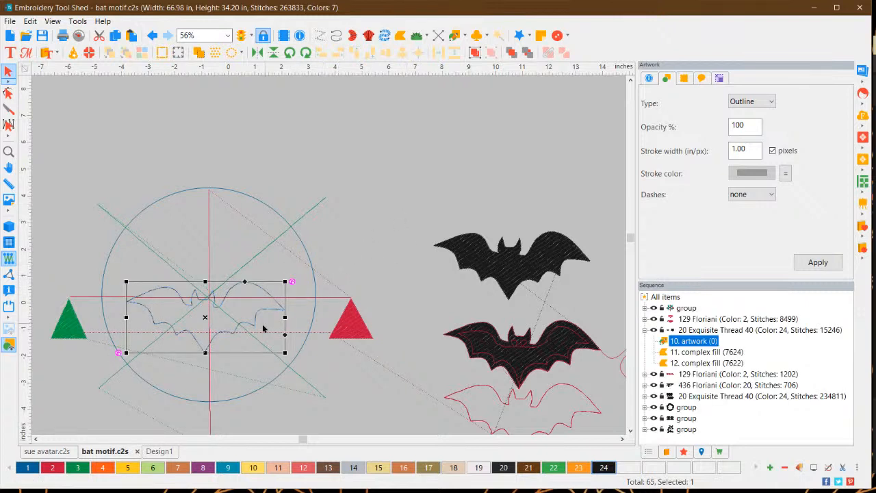
pyautogui.moveTo(209, 319); pyautogui.dragTo(210, 308)
pyautogui.click(355, 237)
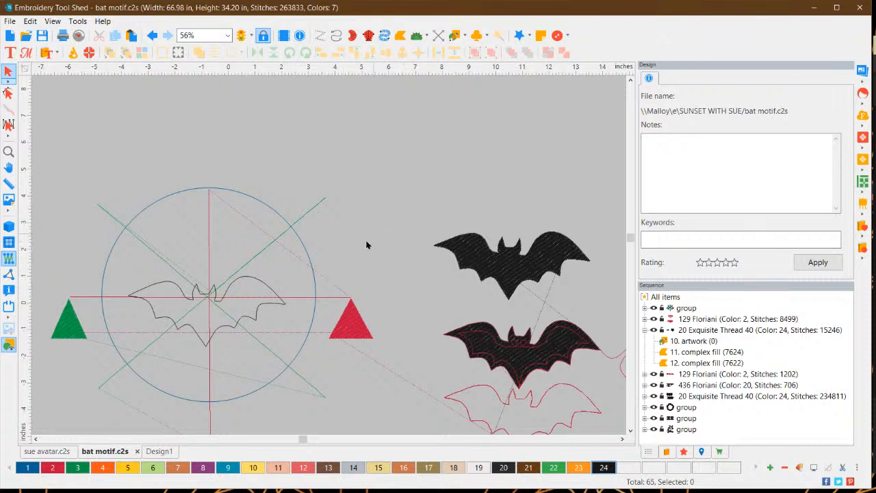
# Move the bat outline artwork out of the circle to the space above the solid black bat and deselect it
pyautogui.click(257, 277)
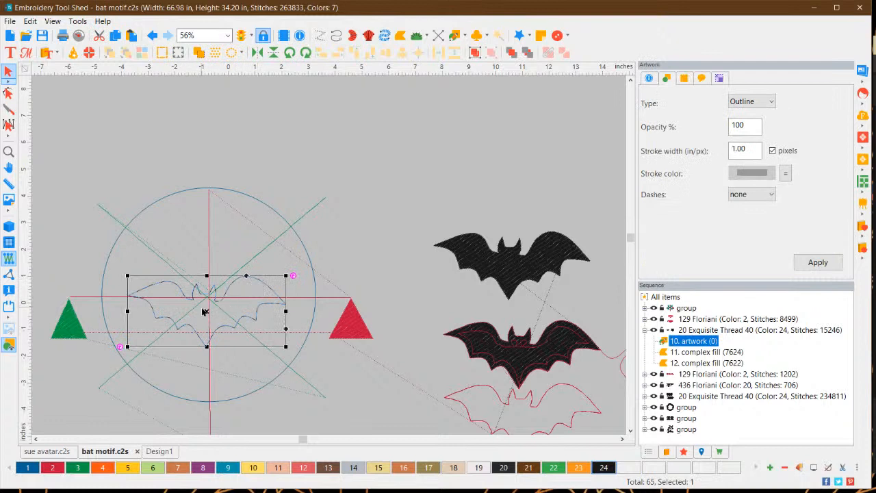
pyautogui.moveTo(208, 312); pyautogui.dragTo(500, 180)
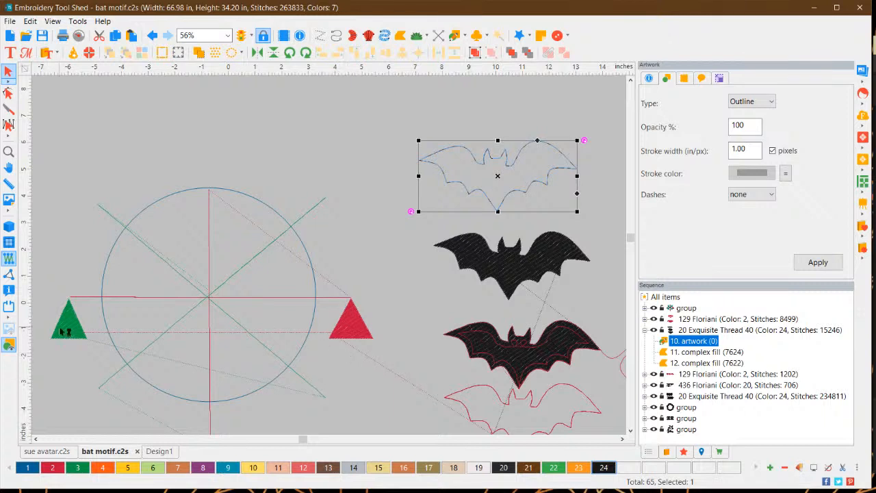
pyautogui.click(622, 439)
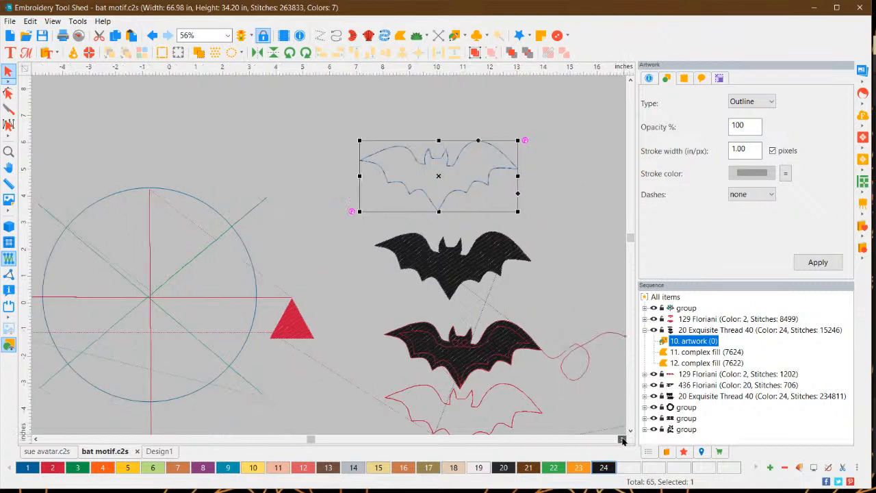
pyautogui.click(622, 439)
pyautogui.click(622, 439)
pyautogui.click(449, 261)
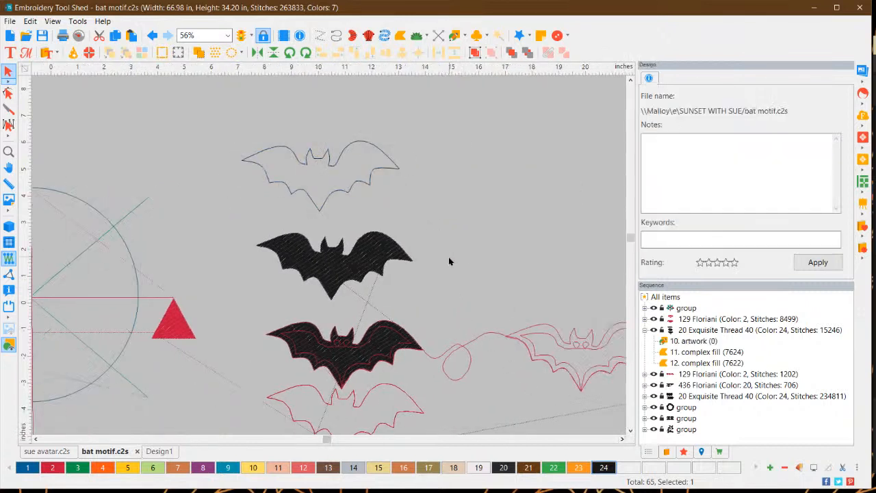
# Compare the bat outline, the solid black bat and the red-outlined bats stacked below them
pyautogui.click(331, 198)
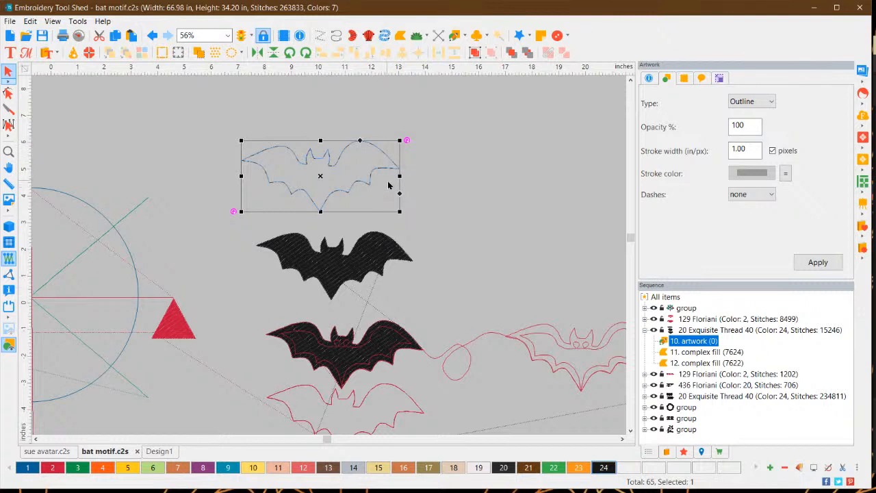
pyautogui.click(448, 222)
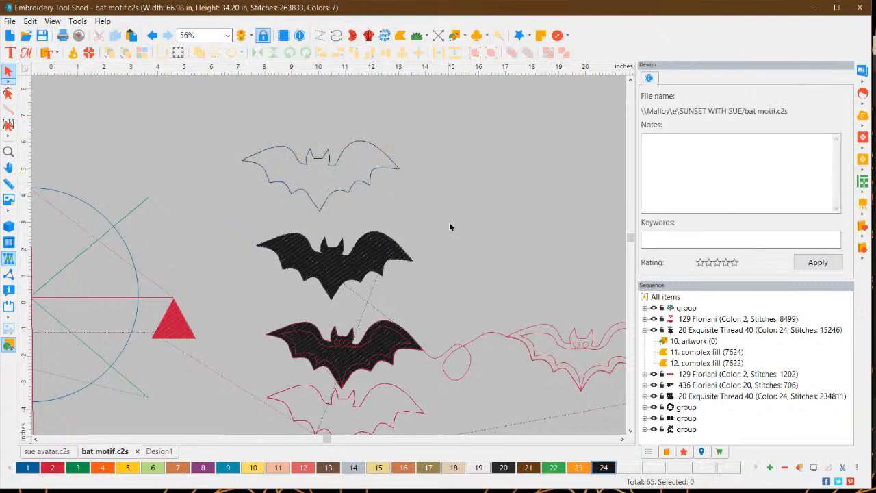
pyautogui.click(387, 257)
pyautogui.click(444, 261)
pyautogui.scroll(1, 349, 400)
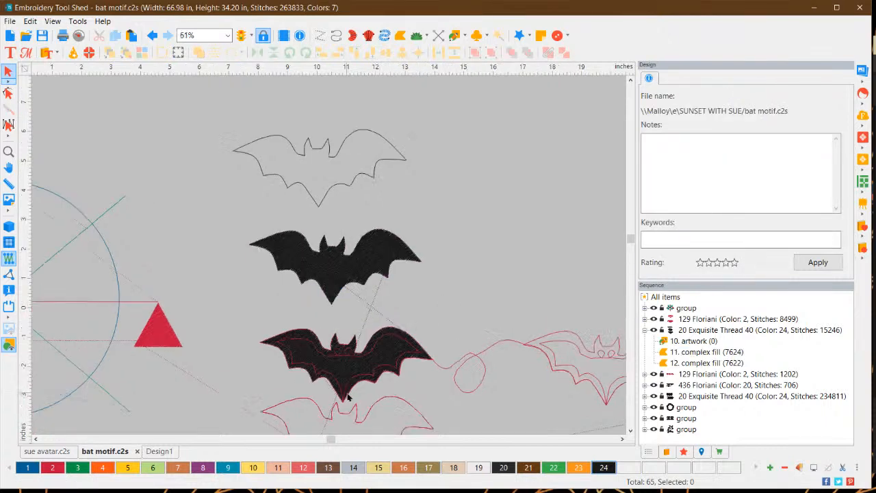
pyautogui.scroll(2, 349, 401)
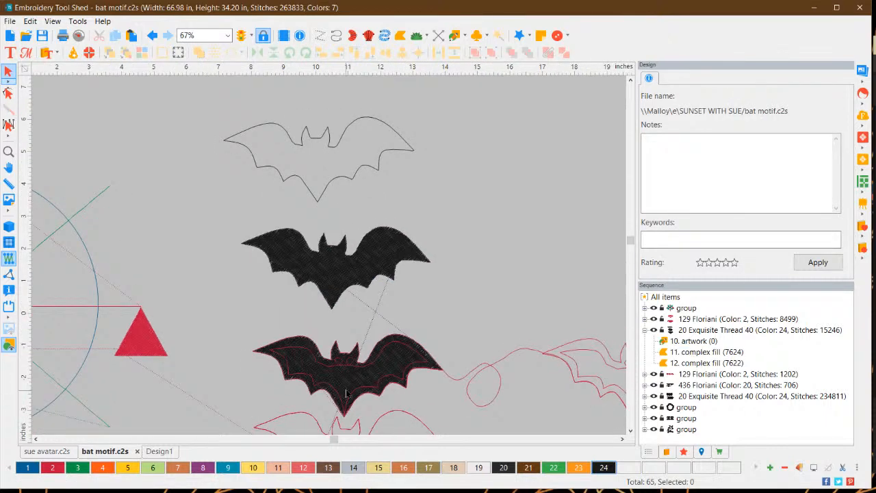
pyautogui.click(630, 433)
pyautogui.click(629, 433)
pyautogui.click(630, 432)
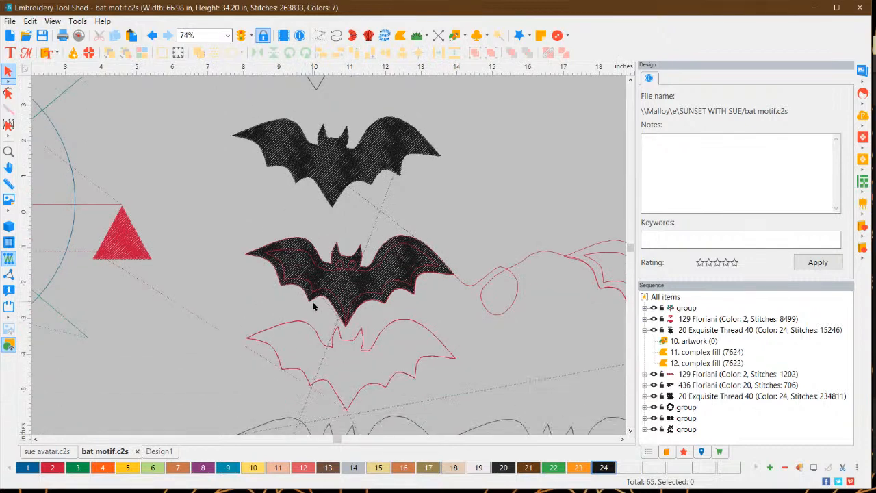
# Inspect the stitching of the red-outlined black bat in 3D view, along with the looping bat chain and the surrounding motifs
pyautogui.scroll(4, 313, 302)
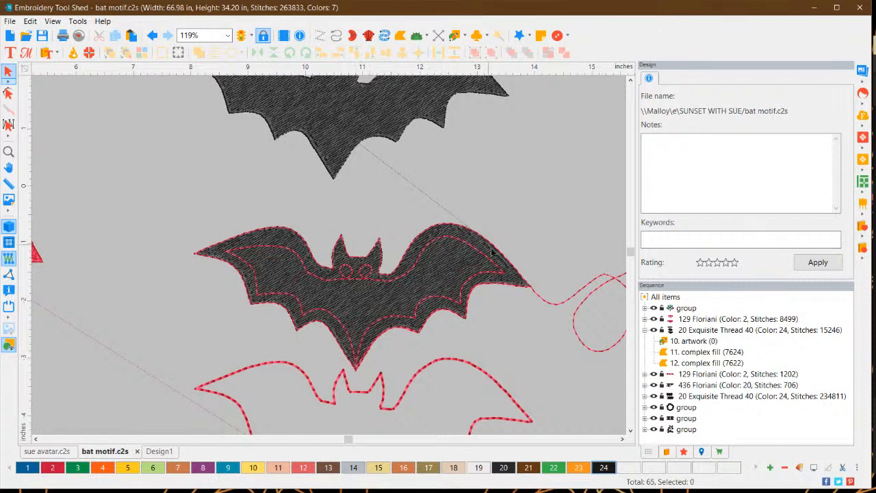
pyautogui.scroll(-3, 455, 304)
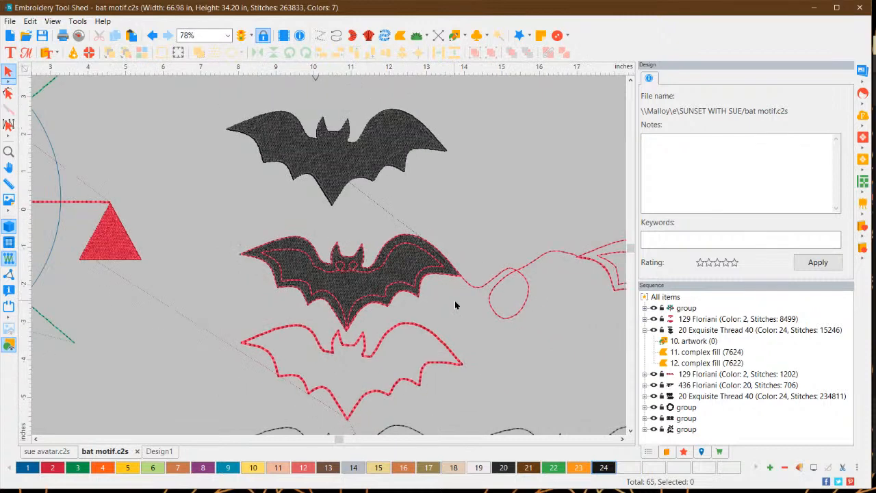
pyautogui.scroll(-2, 455, 304)
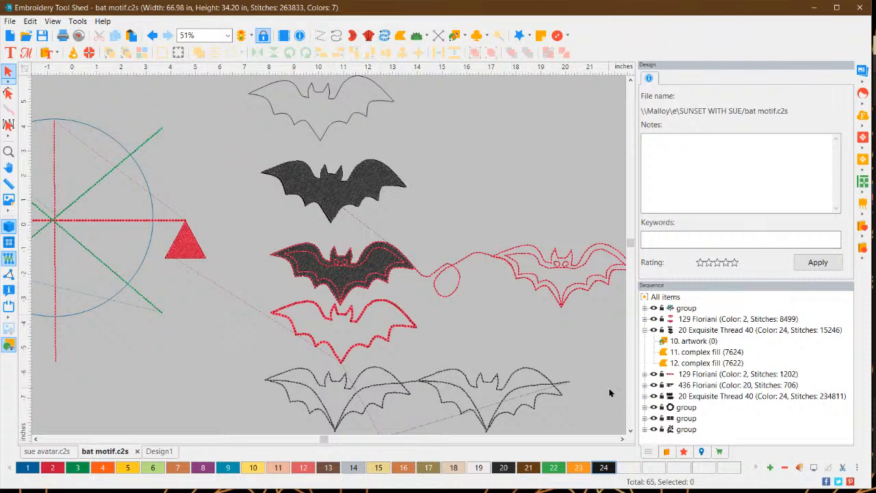
pyautogui.click(622, 439)
pyautogui.click(622, 439)
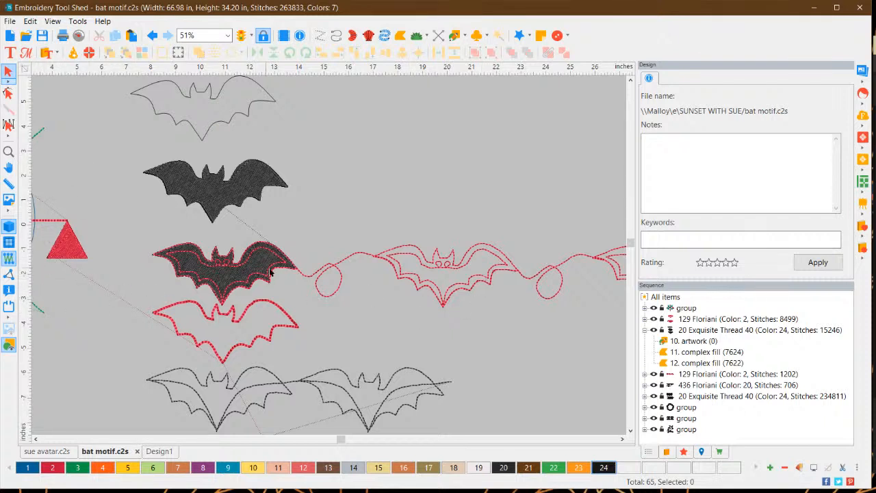
pyautogui.scroll(-4, 483, 306)
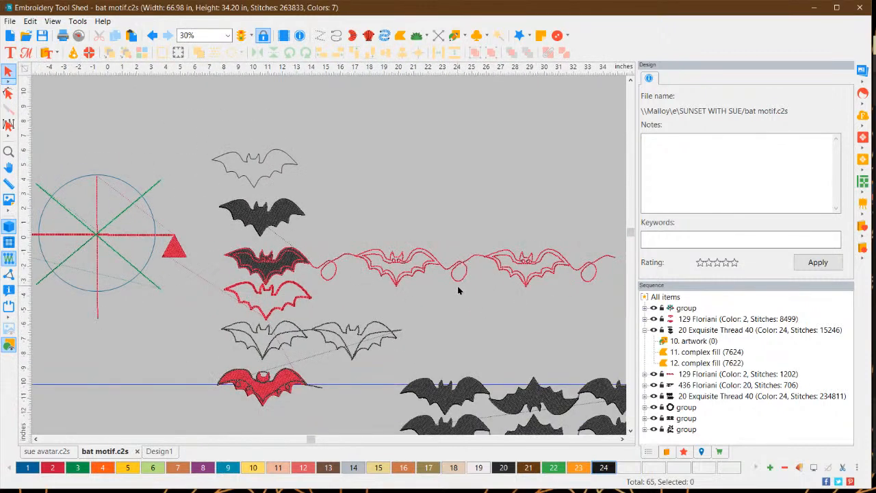
pyautogui.scroll(-1, 458, 289)
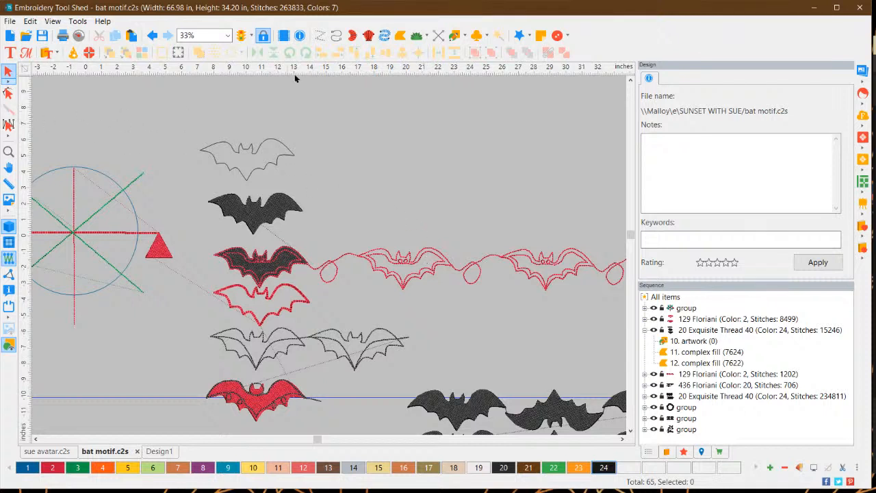
pyautogui.click(465, 36)
pyautogui.click(492, 61)
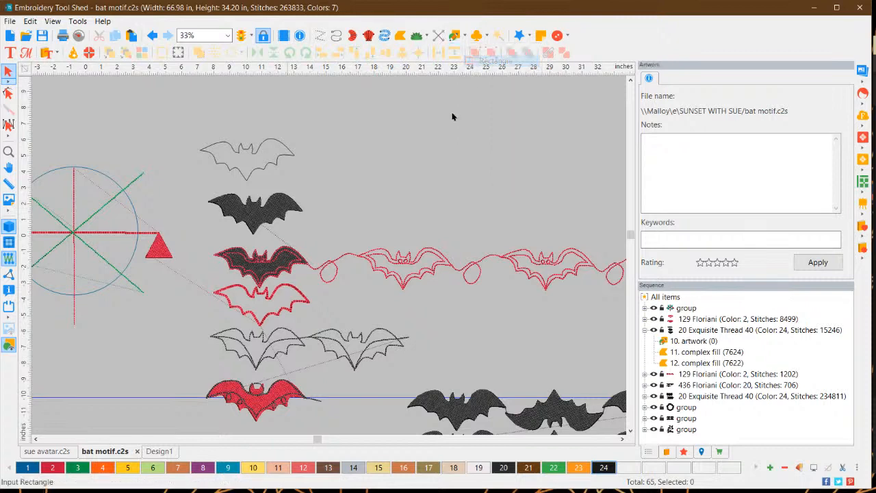
pyautogui.scroll(-3, 437, 150)
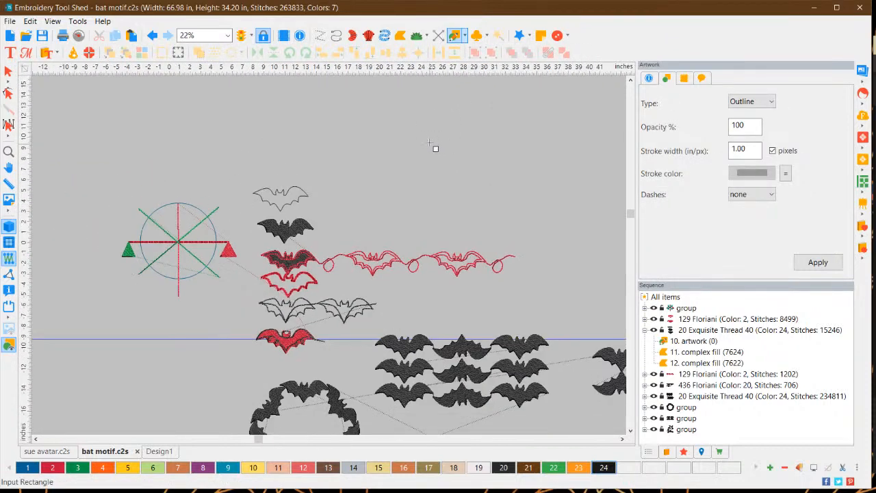
pyautogui.scroll(3, 324, 192)
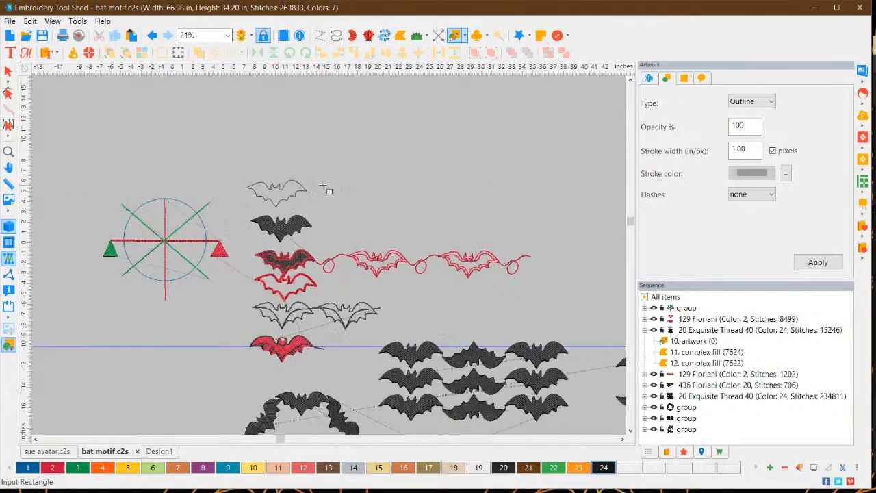
pyautogui.scroll(2, 351, 192)
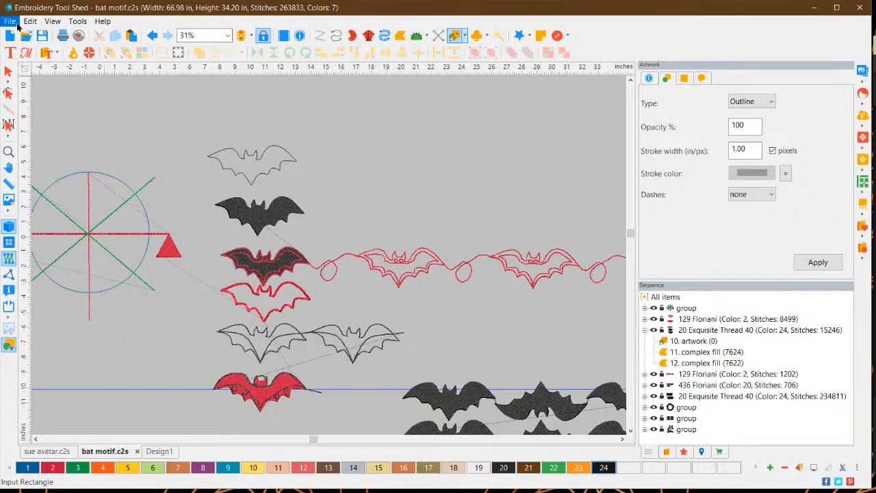
# Create a new design and draw a rectangle artwork about 3.05 in wide and 2.75 in high
pyautogui.click(10, 21)
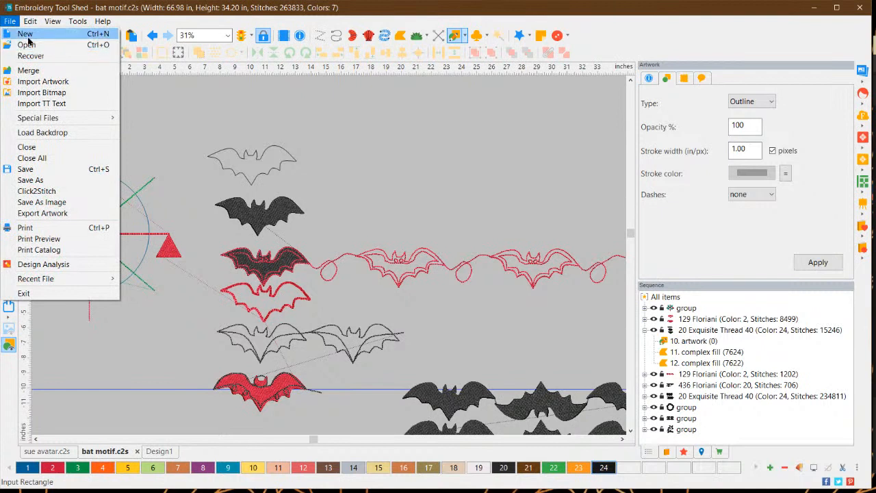
pyautogui.click(29, 38)
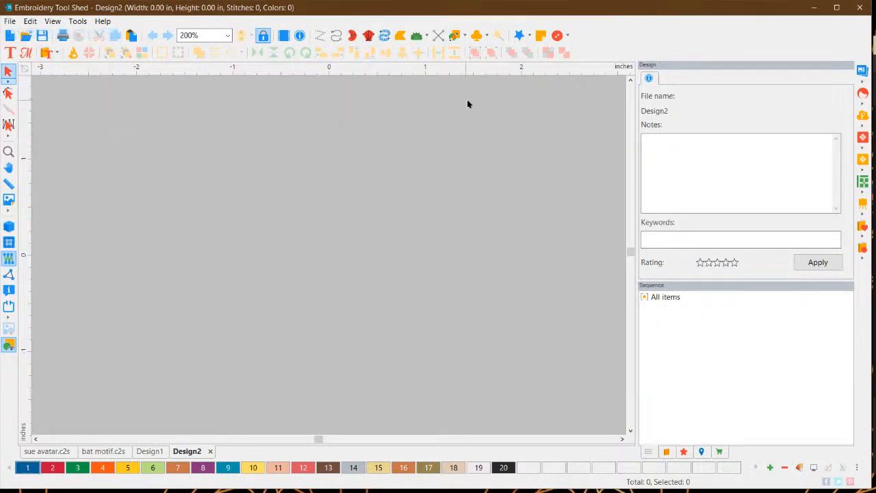
pyautogui.click(454, 35)
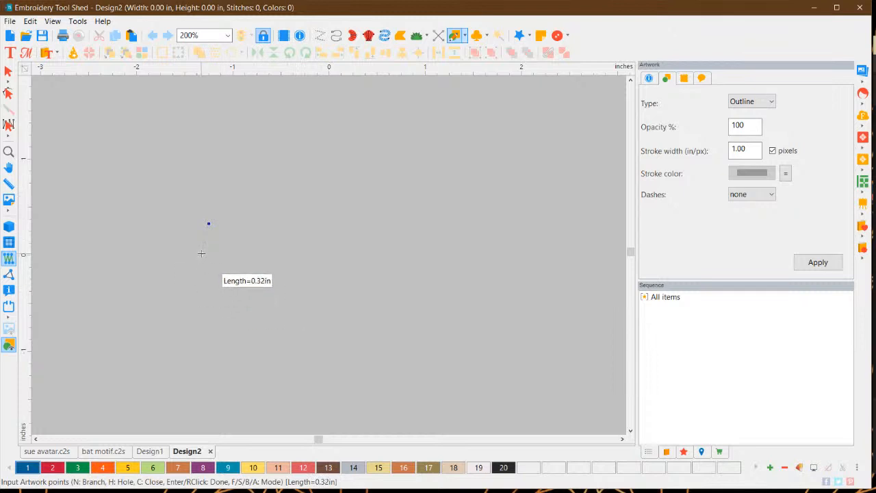
pyautogui.press('Escape')
pyautogui.click(465, 38)
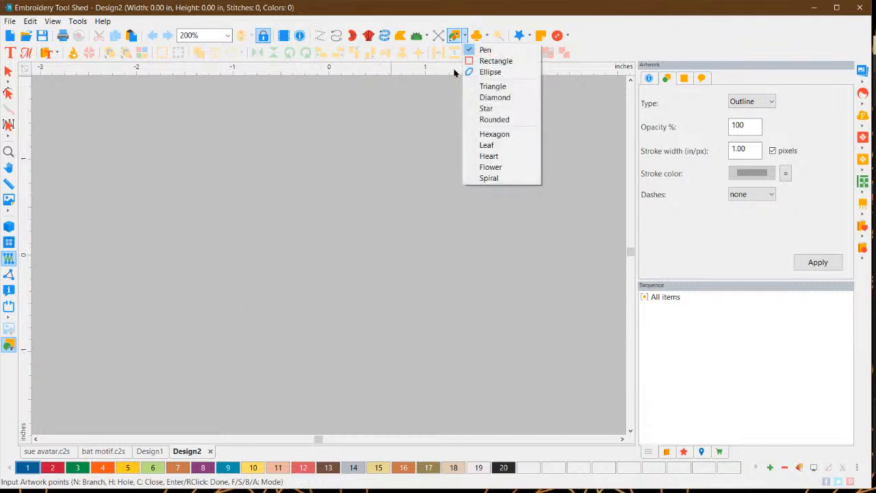
pyautogui.click(490, 60)
pyautogui.moveTo(152, 121); pyautogui.dragTo(448, 388)
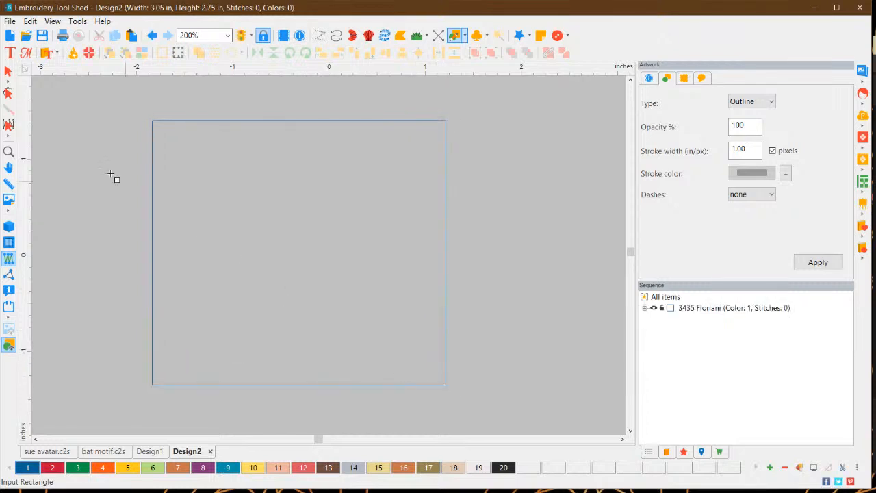
# Convert the rectangle artwork to a complex fill
pyautogui.click(8, 70)
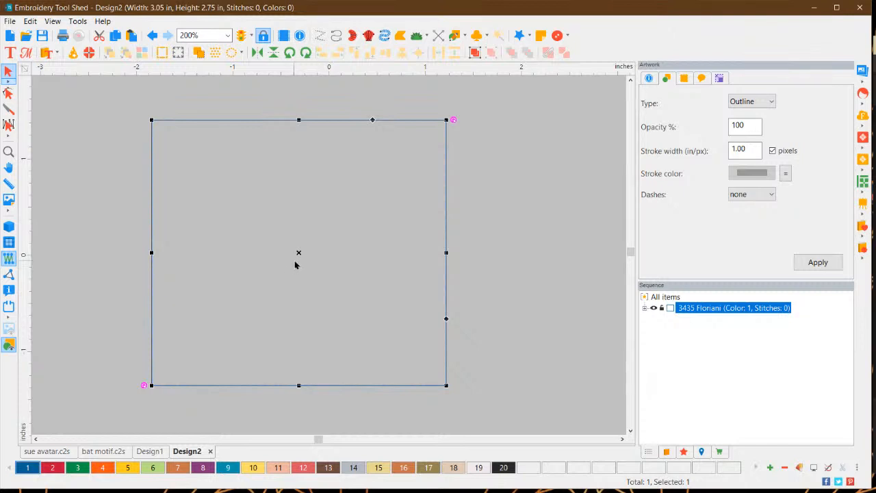
pyautogui.rightClick(398, 146)
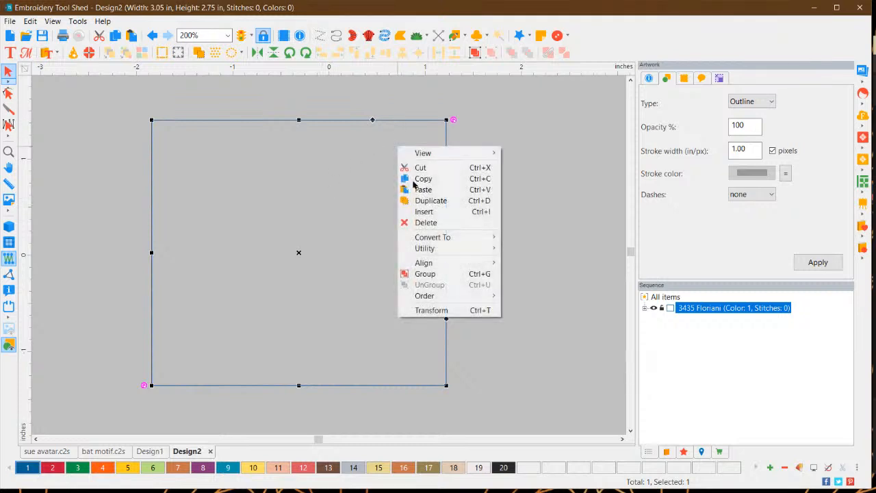
pyautogui.click(458, 239)
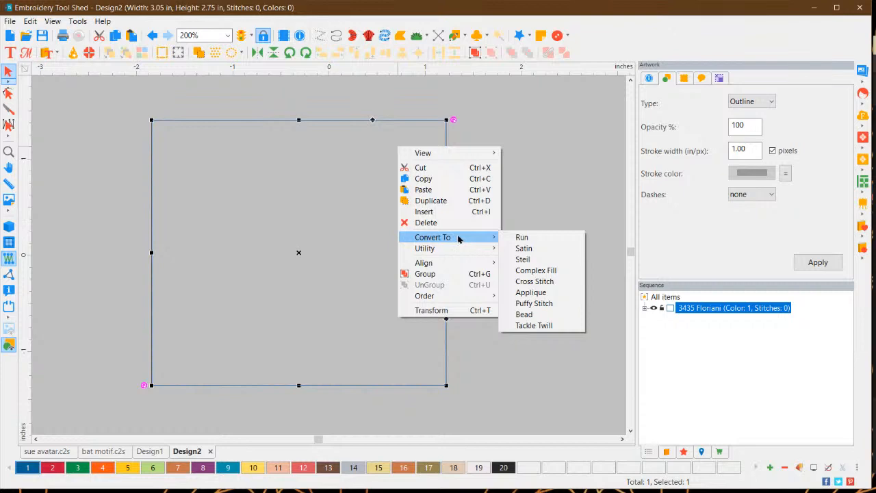
pyautogui.click(534, 271)
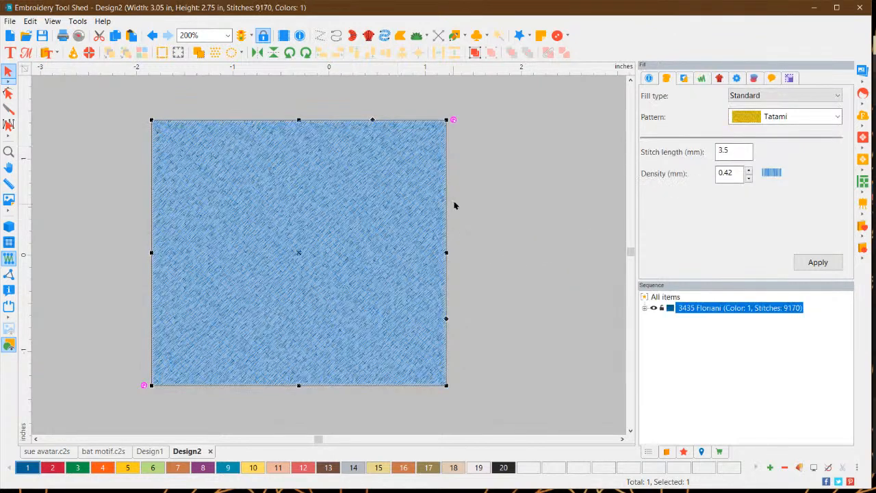
# Change the rectangle's fill type to Motif with the bat1 pattern and apply it
pyautogui.click(808, 95)
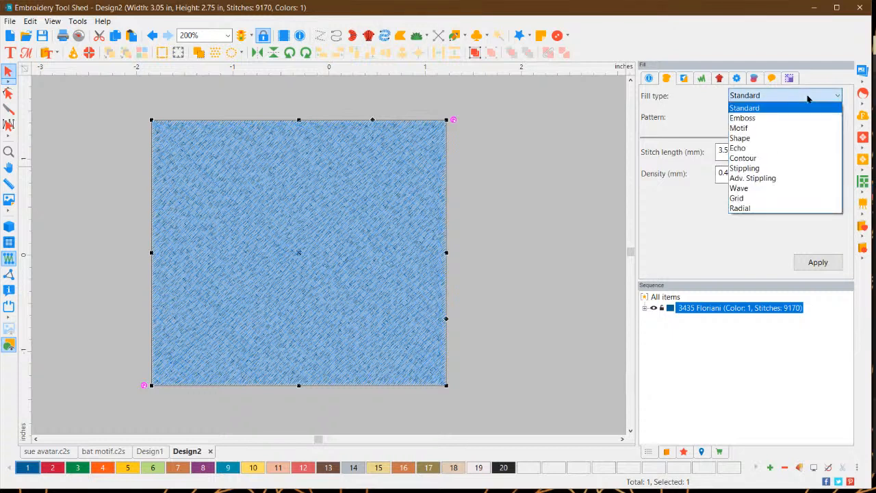
pyautogui.click(743, 128)
pyautogui.click(785, 118)
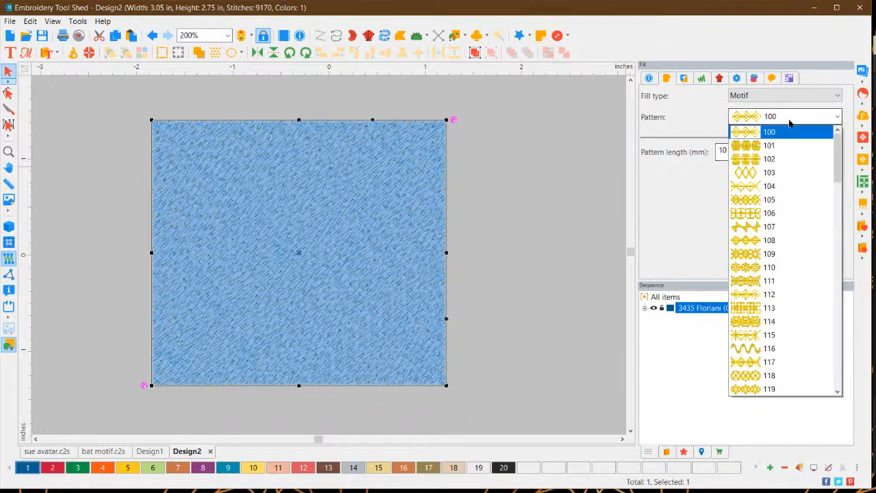
pyautogui.scroll(-9, 782, 288)
pyautogui.scroll(-19, 782, 288)
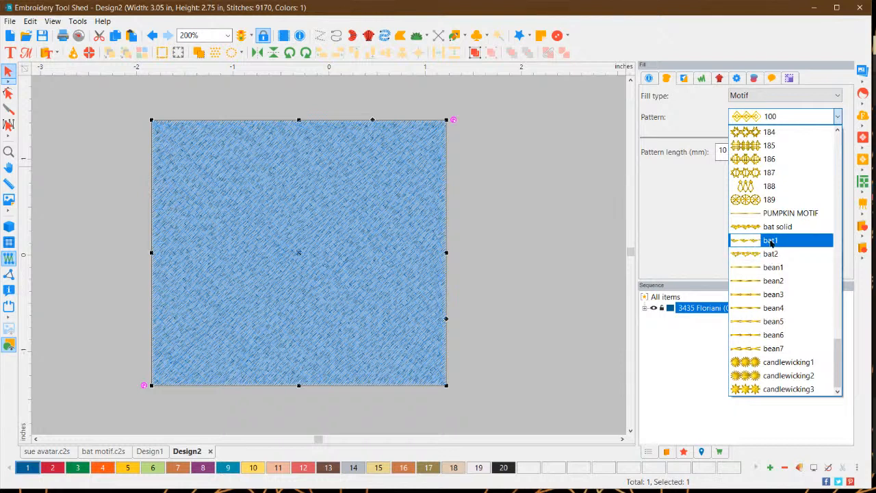
pyautogui.click(776, 241)
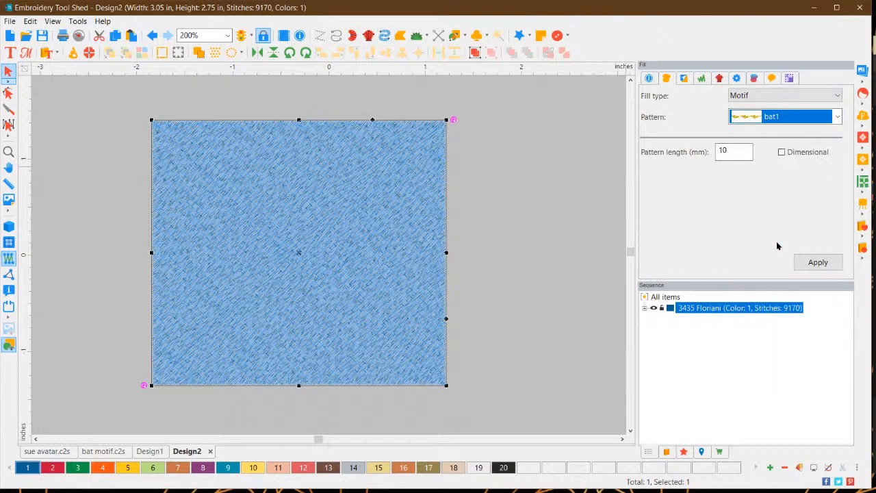
pyautogui.click(817, 262)
pyautogui.click(519, 258)
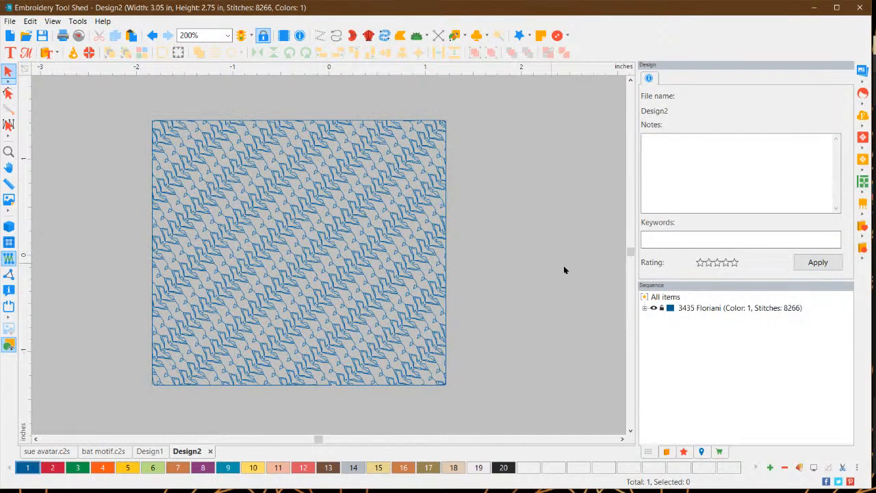
# Set the bat motif fill's pattern length to 50 mm and apply it
pyautogui.moveTo(492, 408); pyautogui.dragTo(86, 101)
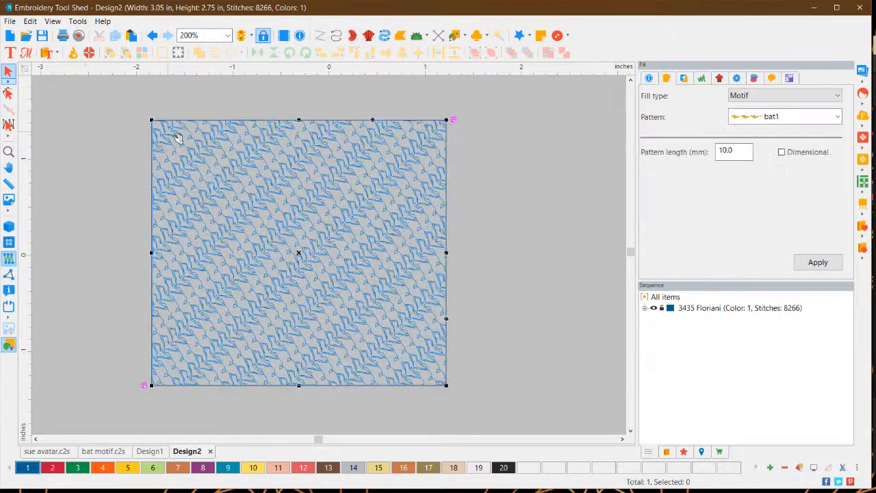
pyautogui.click(728, 155)
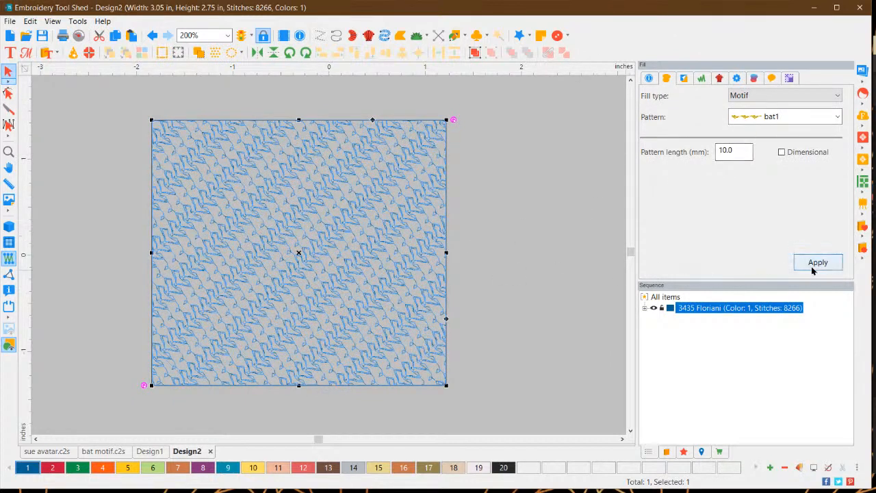
pyautogui.moveTo(740, 154); pyautogui.dragTo(696, 165)
pyautogui.write('50')
pyautogui.click(809, 265)
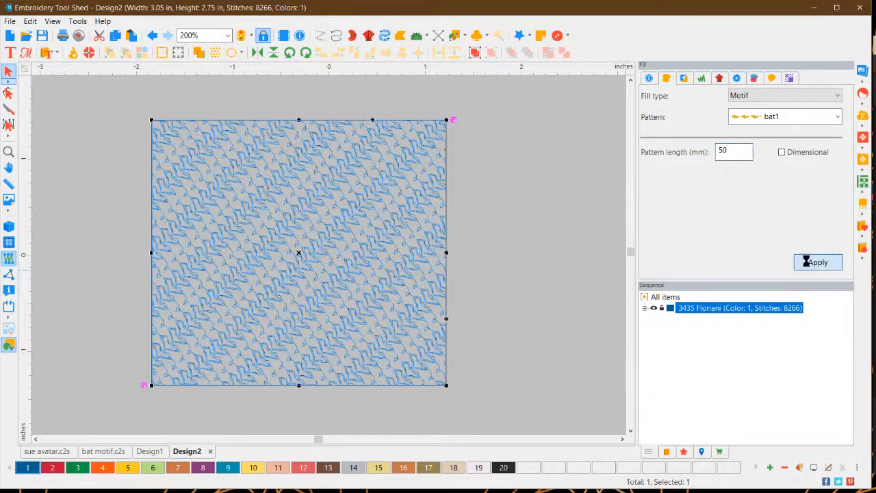
pyautogui.click(520, 217)
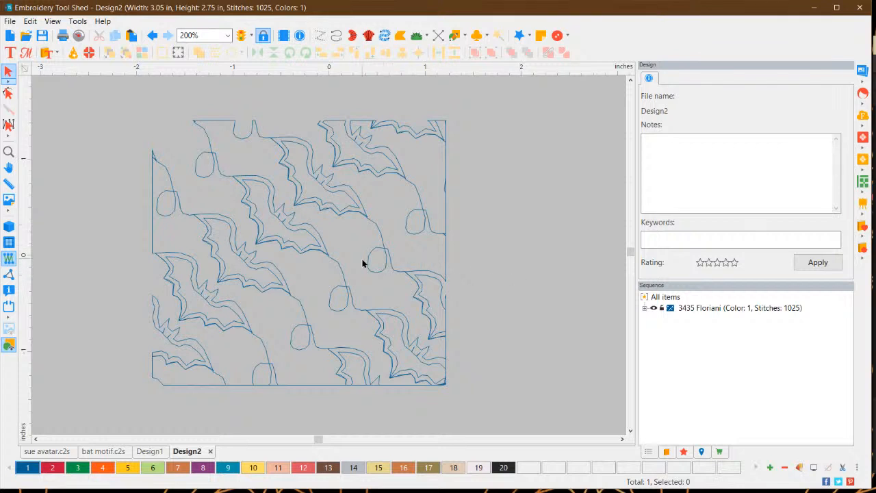
# Set the bat motif fill's pattern length to 40 mm
pyautogui.click(390, 256)
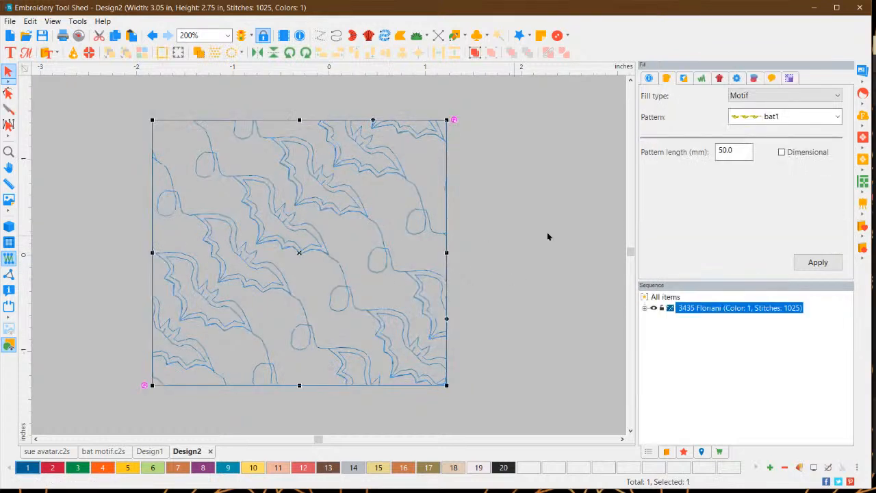
pyautogui.doubleClick(739, 148)
pyautogui.write('40')
pyautogui.press('Return')
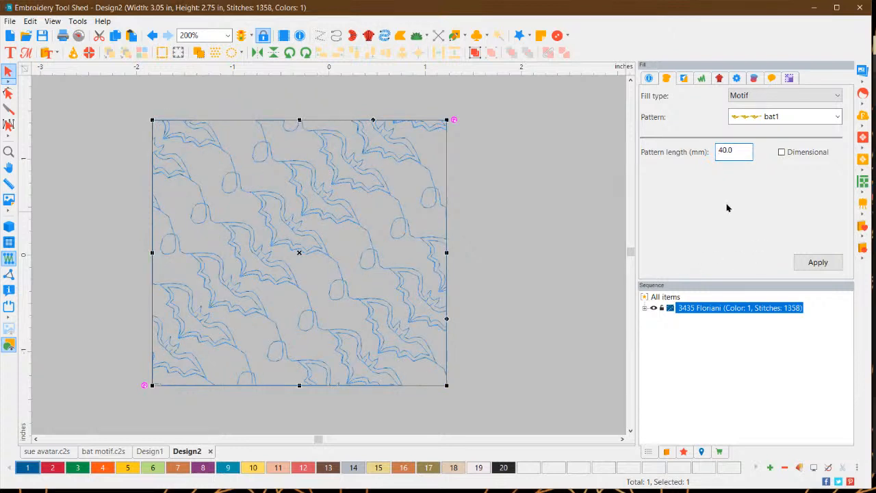
# Set the bat motif fill's pattern length to 30 mm and deselect the rectangle
pyautogui.moveTo(736, 152); pyautogui.dragTo(696, 153)
pyautogui.write('30')
pyautogui.press('Return')
pyautogui.click(531, 300)
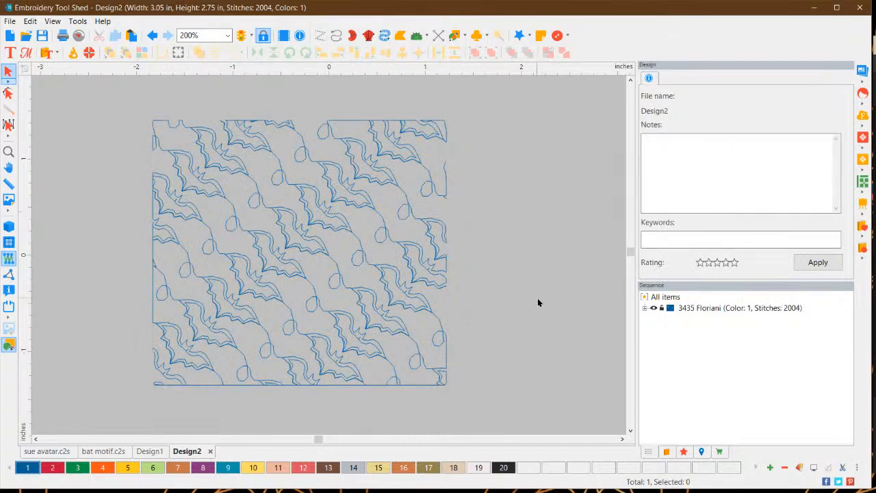
# Select the motif fill and examine the bat outlines and connecting loops up close and across the whole rectangle
pyautogui.click(411, 149)
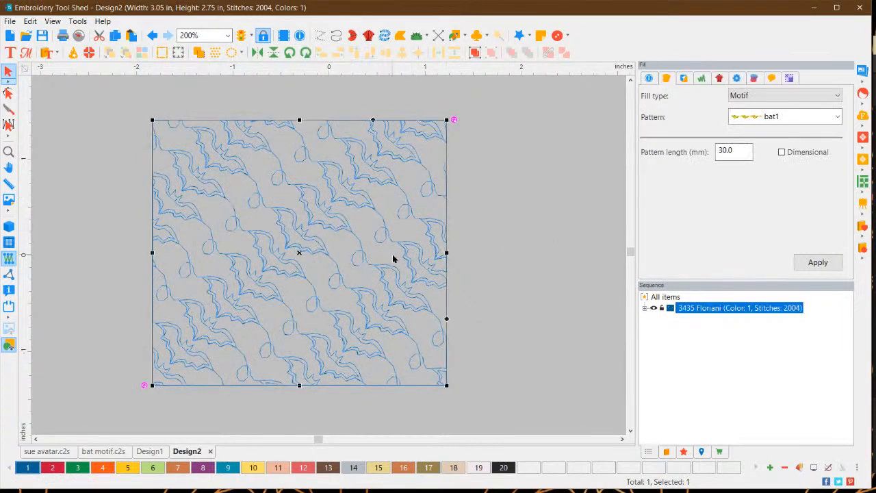
pyautogui.scroll(3, 344, 236)
pyautogui.scroll(5, 309, 157)
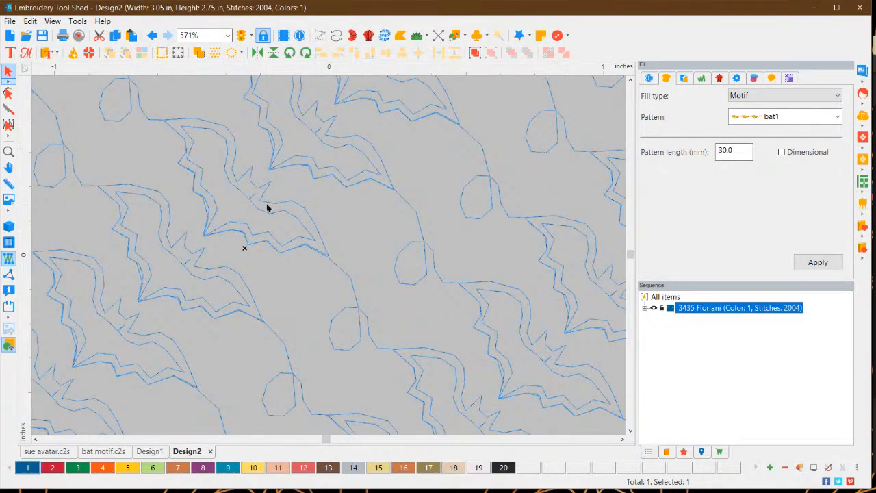
pyautogui.scroll(-8, 238, 237)
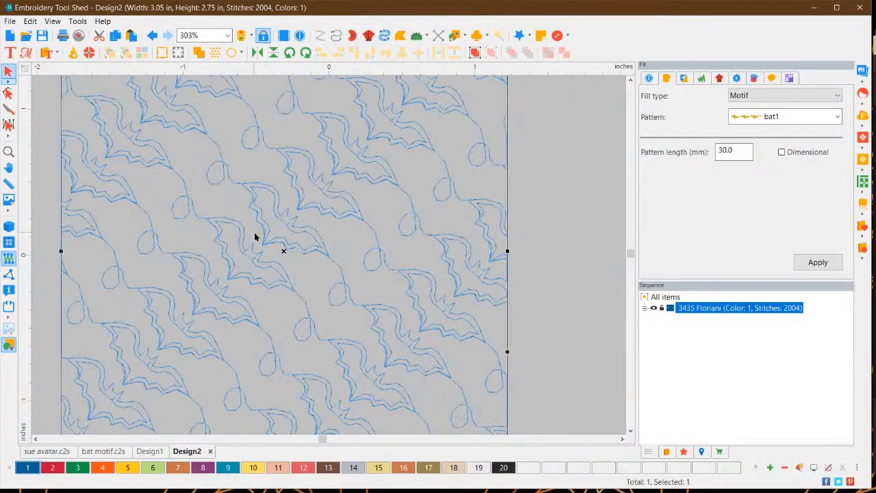
pyautogui.scroll(2, 273, 229)
pyautogui.scroll(6, 305, 226)
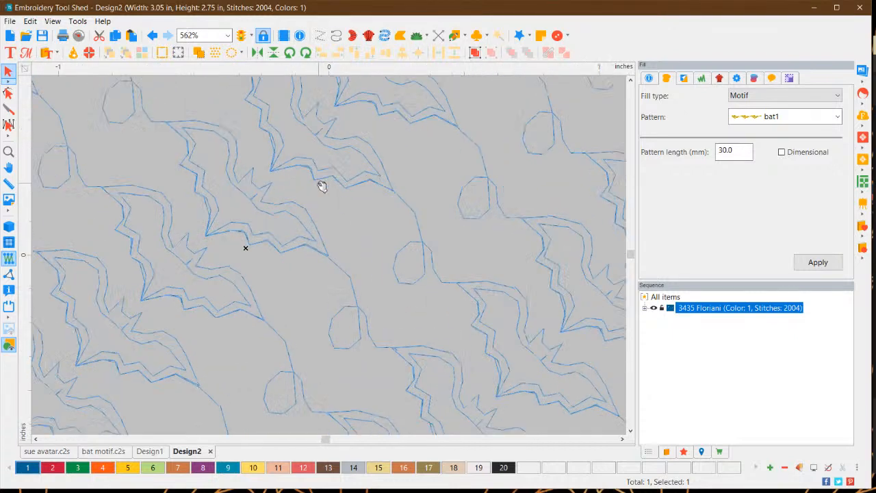
pyautogui.scroll(-5, 353, 246)
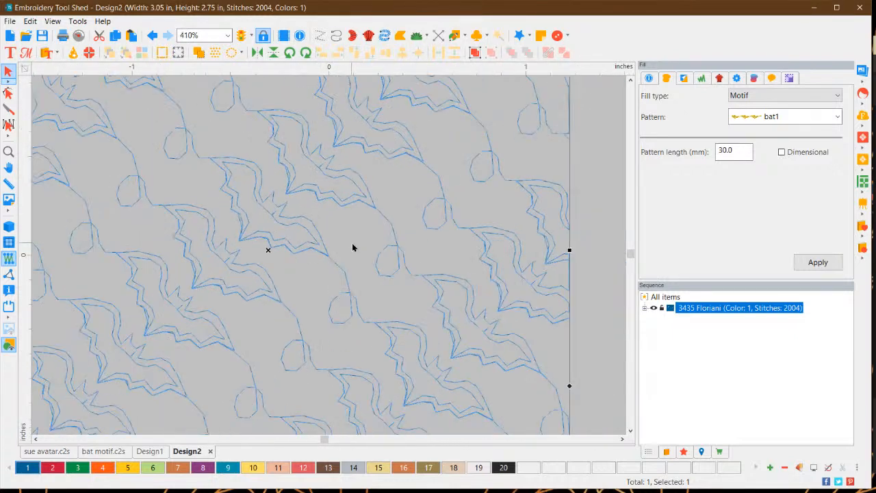
pyautogui.scroll(-3, 353, 247)
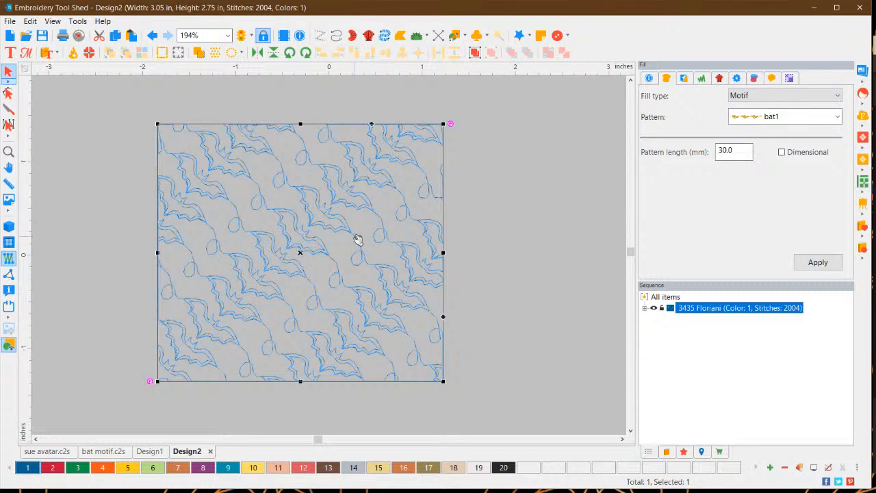
# Turn the motif fill's diagonal angle line to vertical near the rectangle's left edge and apply the new angle
pyautogui.click(9, 94)
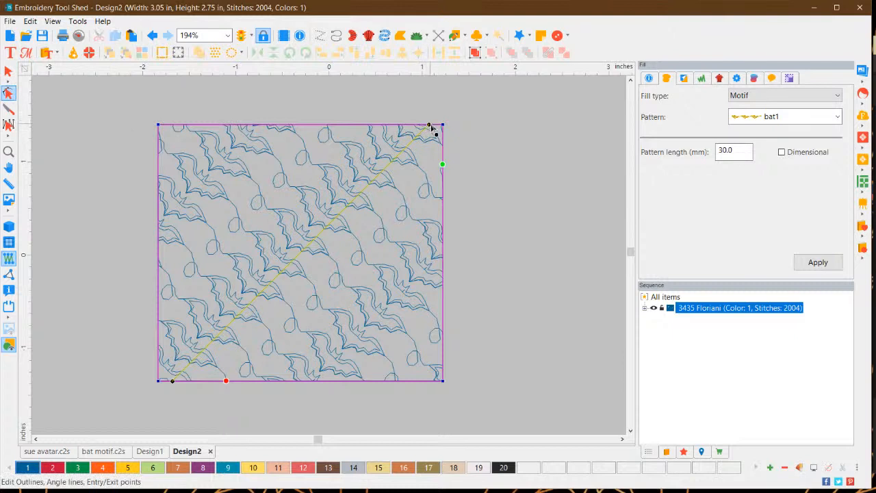
pyautogui.moveTo(430, 127); pyautogui.dragTo(208, 115)
pyautogui.click(814, 266)
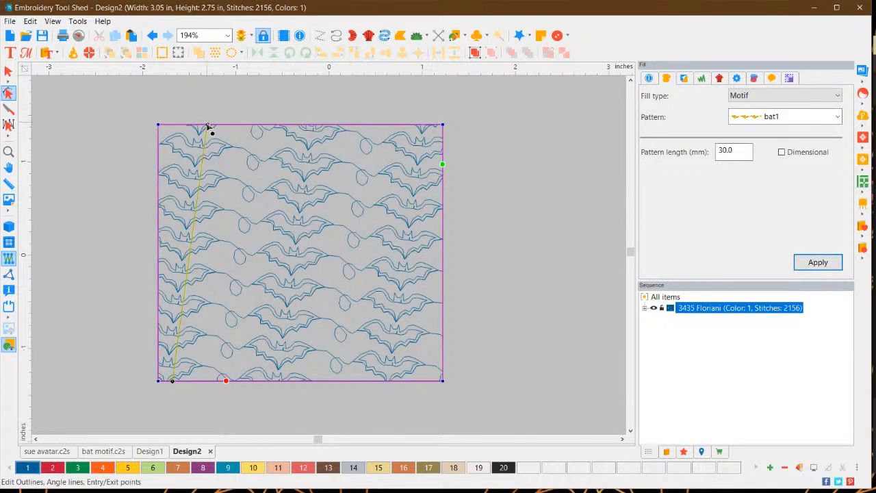
pyautogui.moveTo(207, 127); pyautogui.dragTo(171, 125)
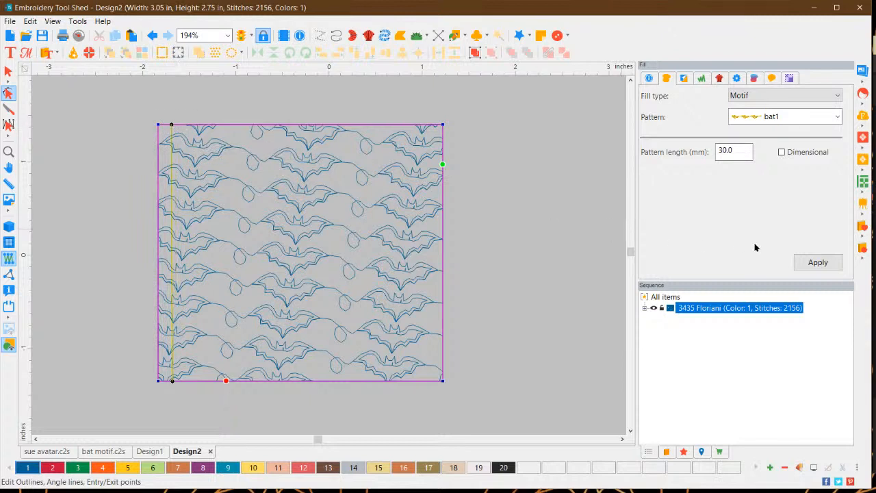
pyautogui.click(811, 264)
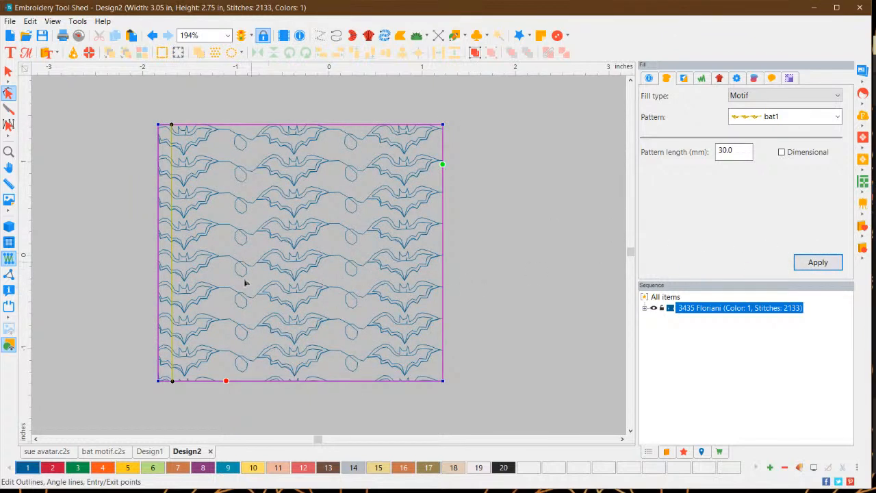
# In the bat motif.c2s design, create an outline of the upper black filled bat at a distance of 0 in
pyautogui.click(92, 451)
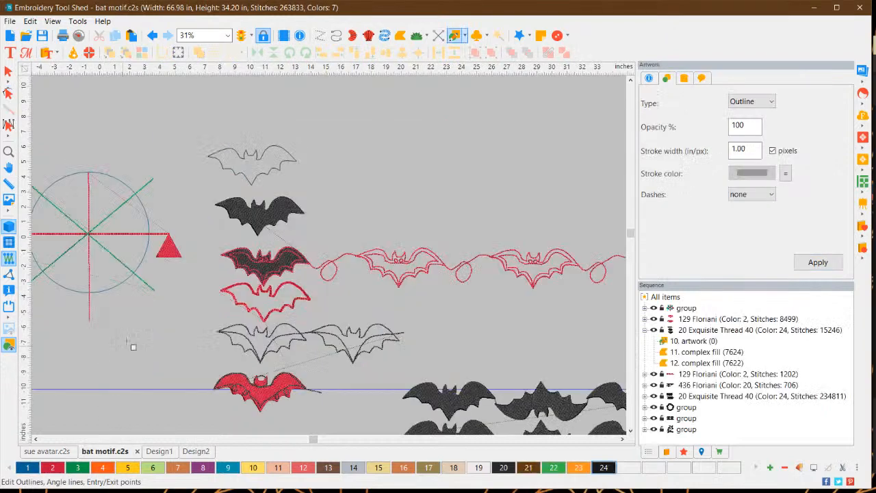
pyautogui.scroll(1, 297, 280)
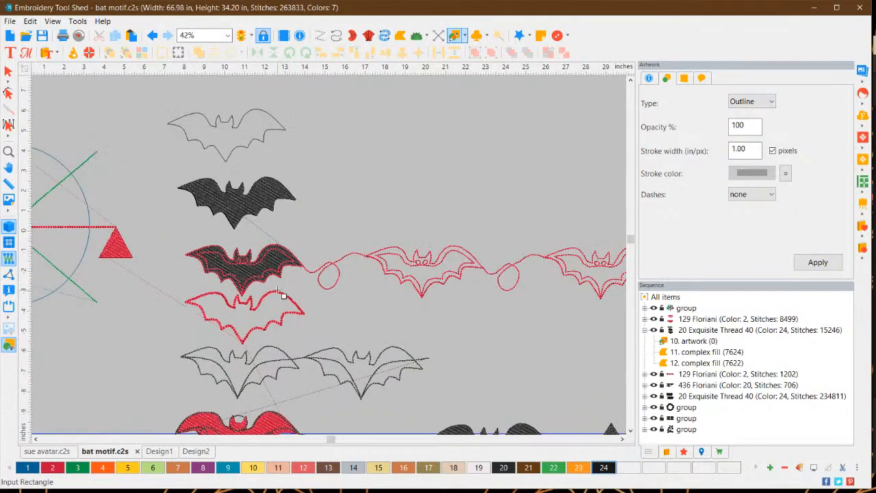
pyautogui.scroll(3, 279, 292)
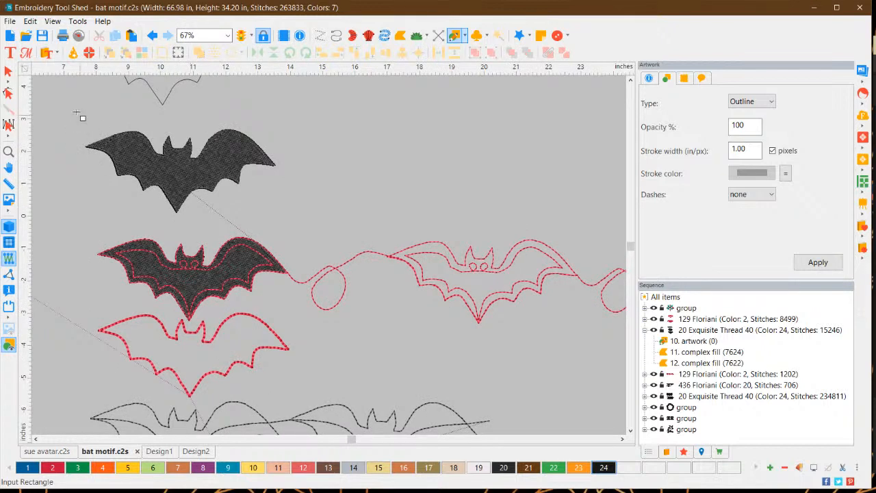
pyautogui.click(8, 70)
pyautogui.click(201, 162)
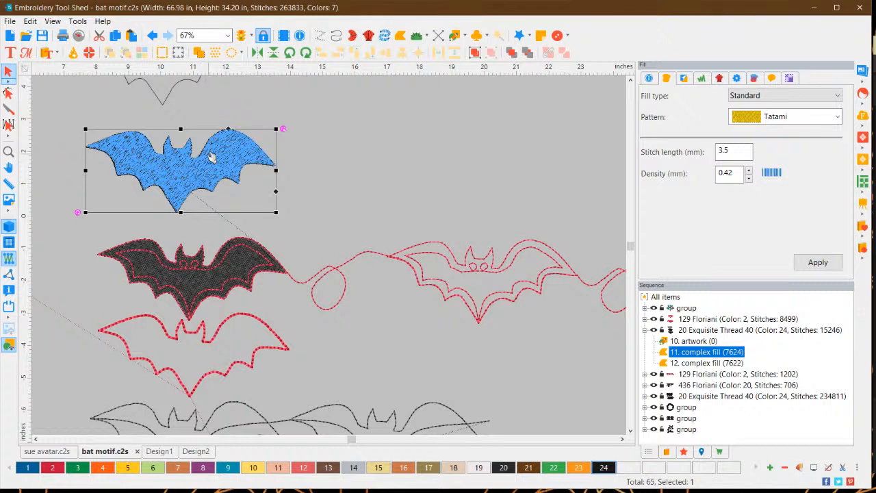
pyautogui.rightClick(209, 167)
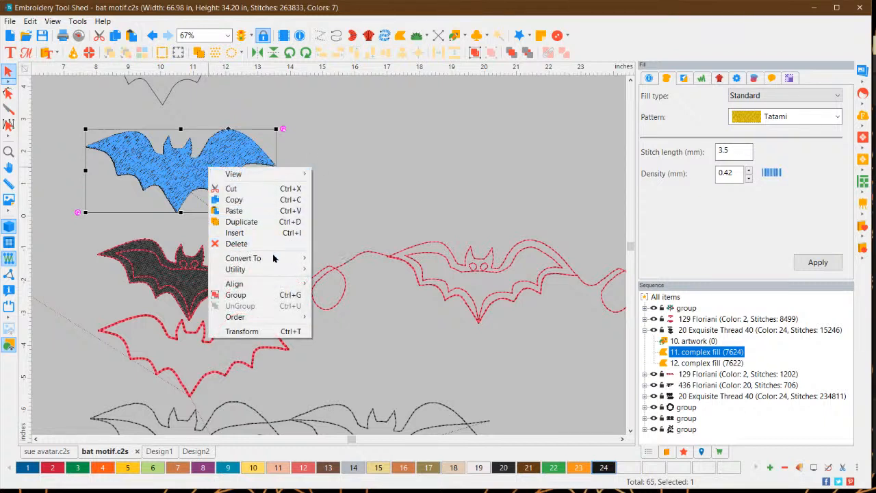
pyautogui.moveTo(293, 270)
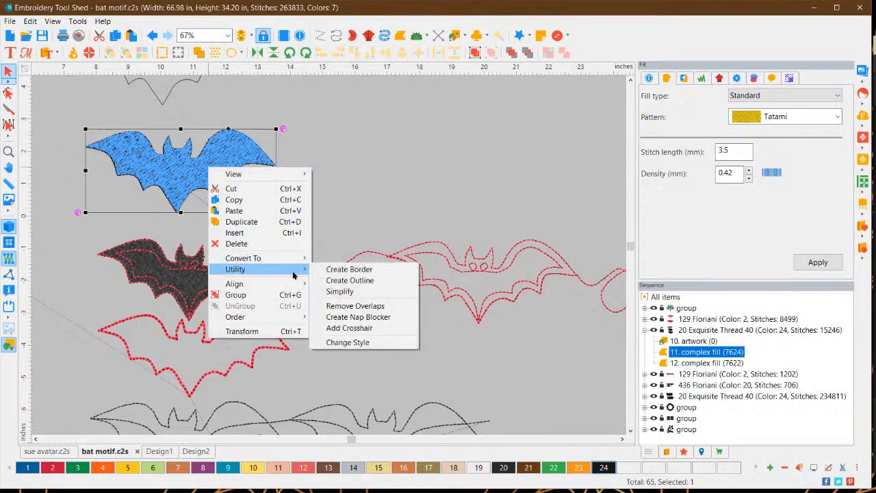
pyautogui.click(374, 286)
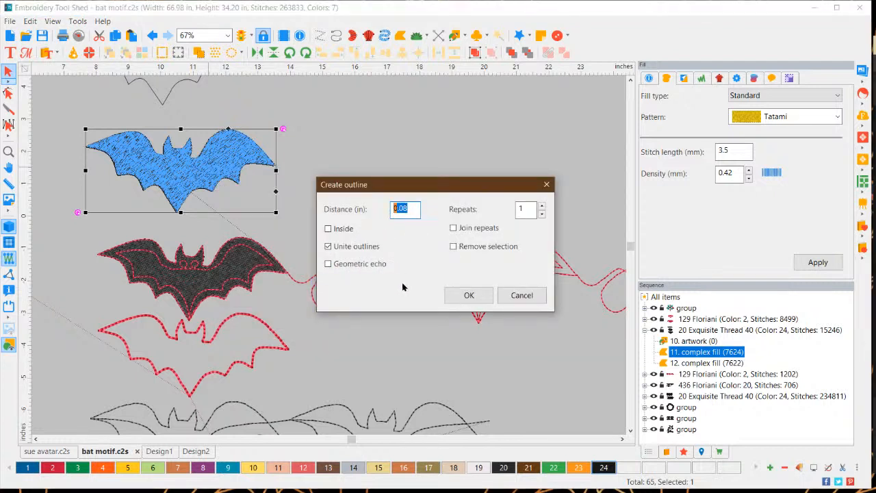
pyautogui.write('0')
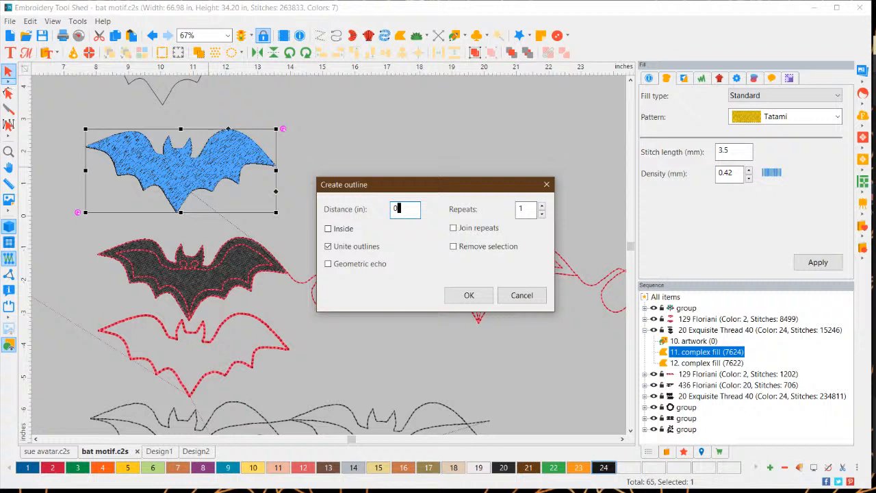
pyautogui.click(471, 296)
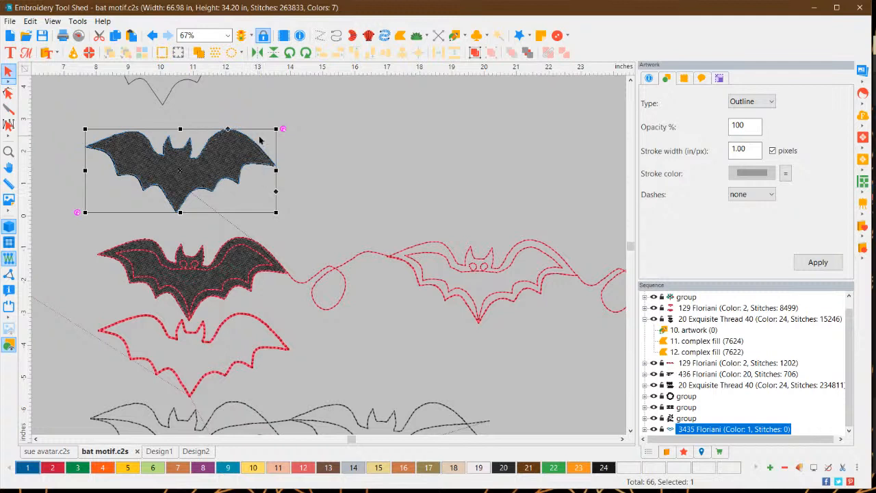
# Move the new bat outline clear of the filled bat, to its right, and convert it to a run stitch
pyautogui.moveTo(182, 172); pyautogui.dragTo(391, 169)
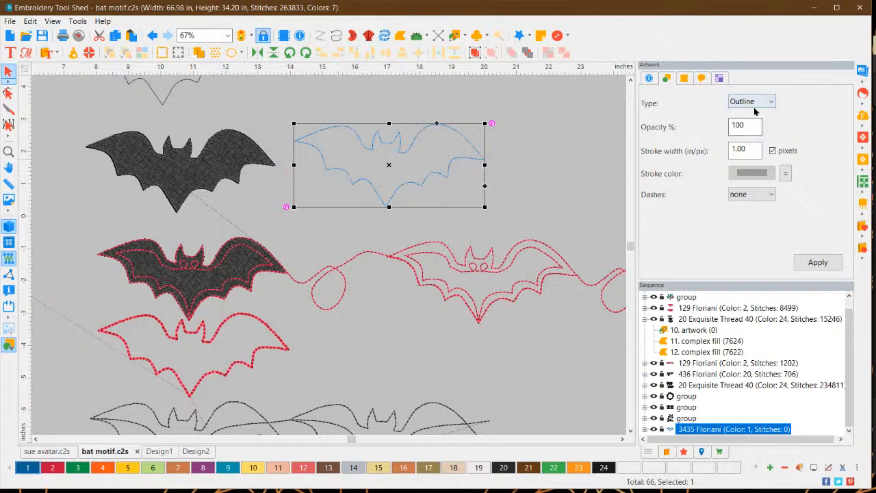
pyautogui.rightClick(395, 195)
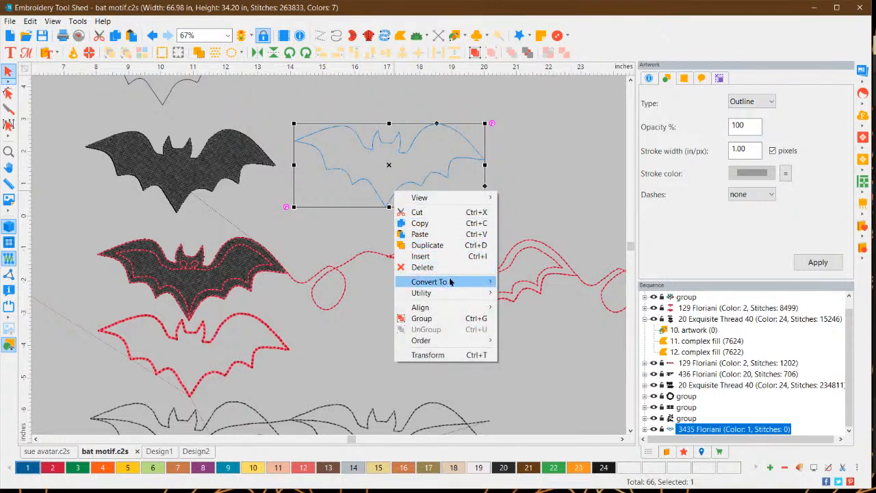
pyautogui.moveTo(455, 282)
pyautogui.click(519, 282)
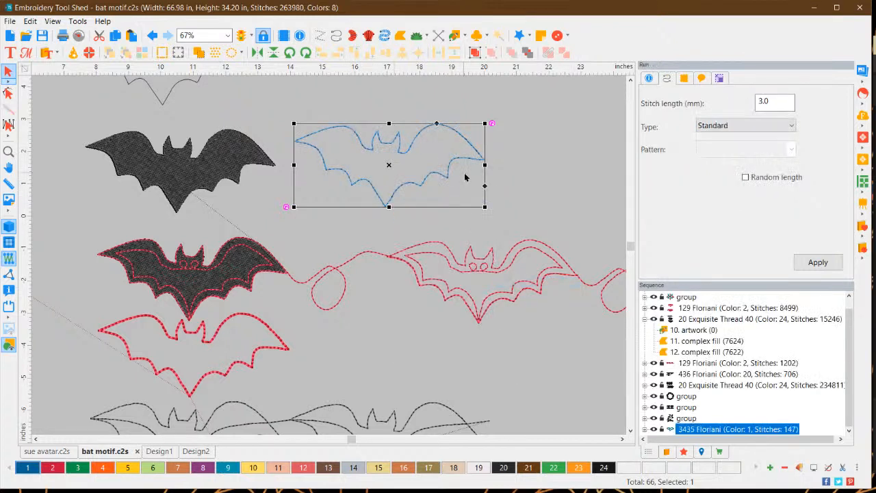
pyautogui.click(518, 182)
# Place the run outline's entry point at the bat's left wing tip and its exit point at the right wing tip
pyautogui.click(423, 183)
pyautogui.click(10, 94)
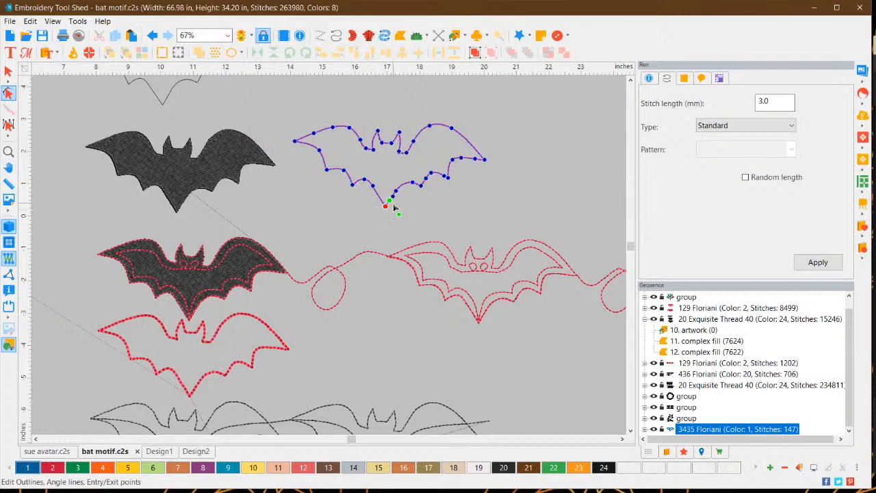
pyautogui.moveTo(390, 218); pyautogui.dragTo(295, 148)
pyautogui.moveTo(385, 210); pyautogui.dragTo(484, 161)
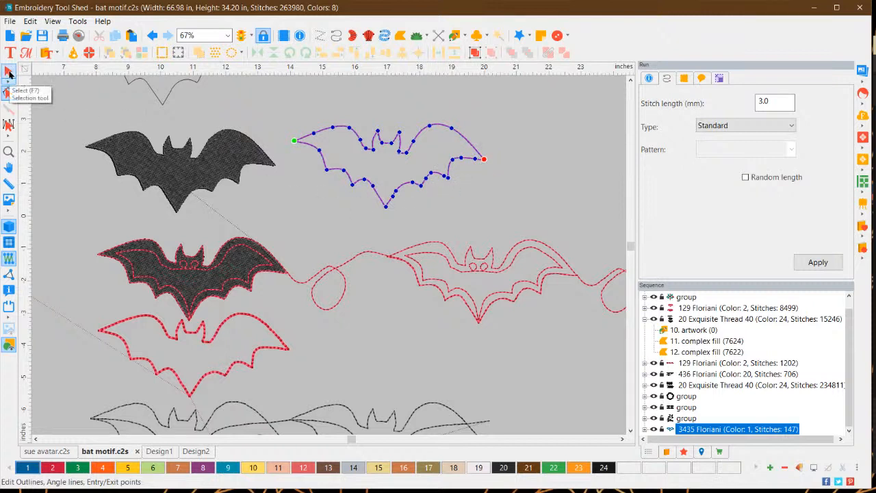
# Move the run outline back onto the upper black filled bat and deselect it
pyautogui.click(9, 71)
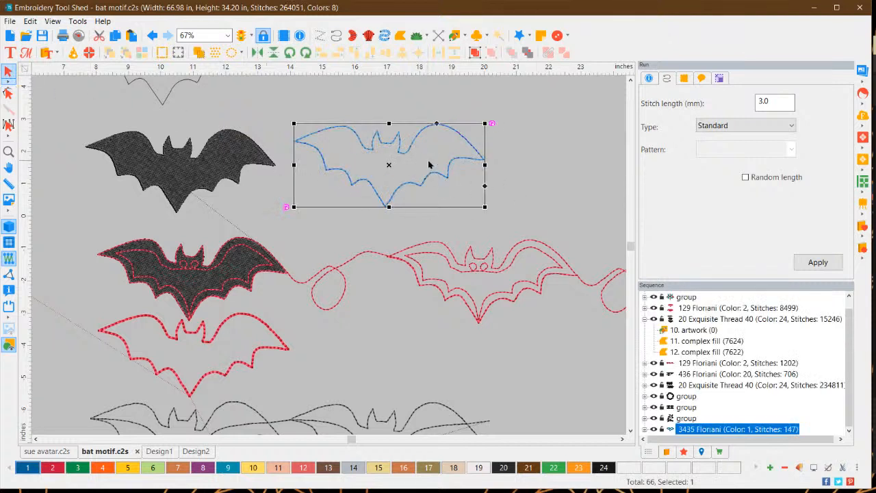
pyautogui.moveTo(460, 165); pyautogui.dragTo(249, 169)
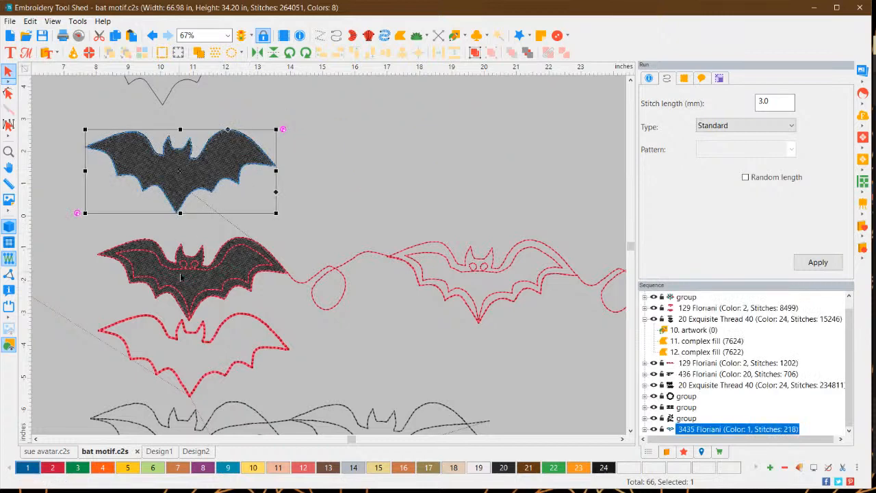
pyautogui.click(309, 219)
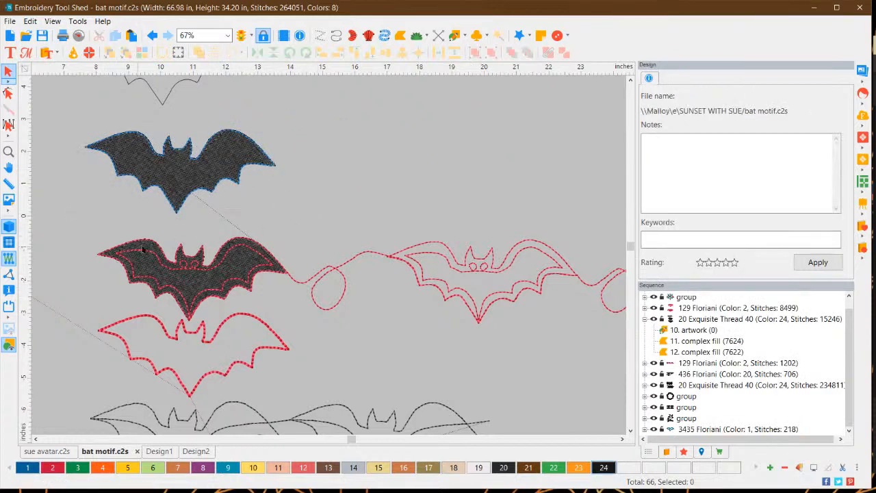
# Place a horizontal guide line level with the upper filled bat's left wing tip
pyautogui.scroll(2, 91, 222)
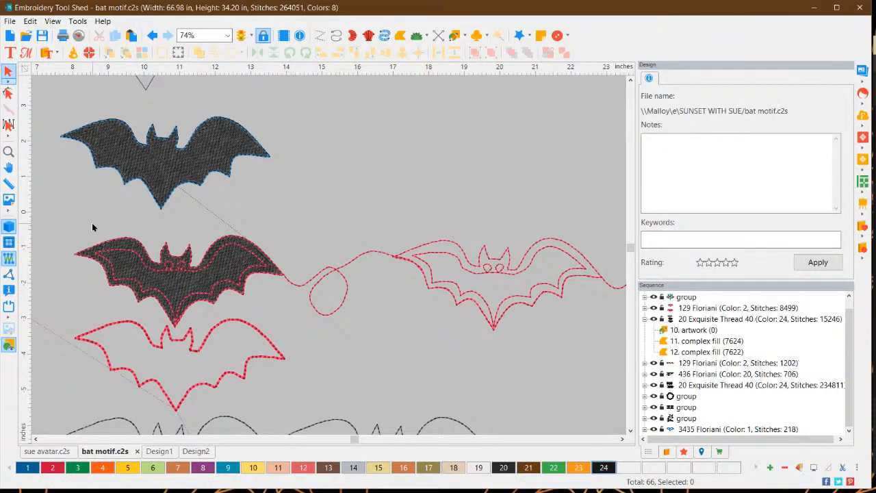
pyautogui.click(35, 439)
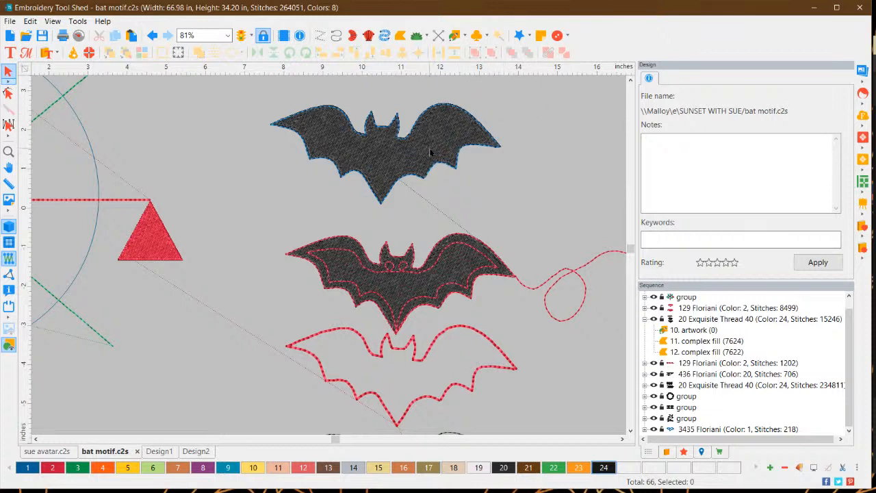
pyautogui.scroll(2, 429, 152)
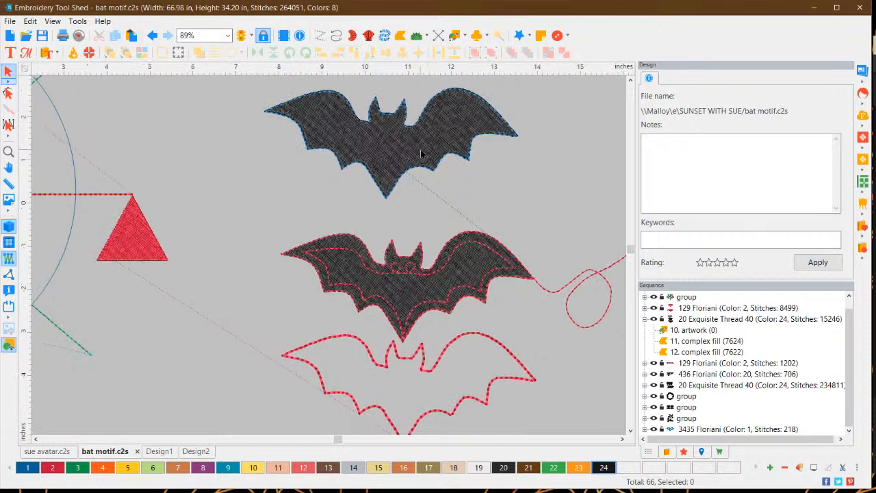
pyautogui.click(632, 82)
pyautogui.click(631, 82)
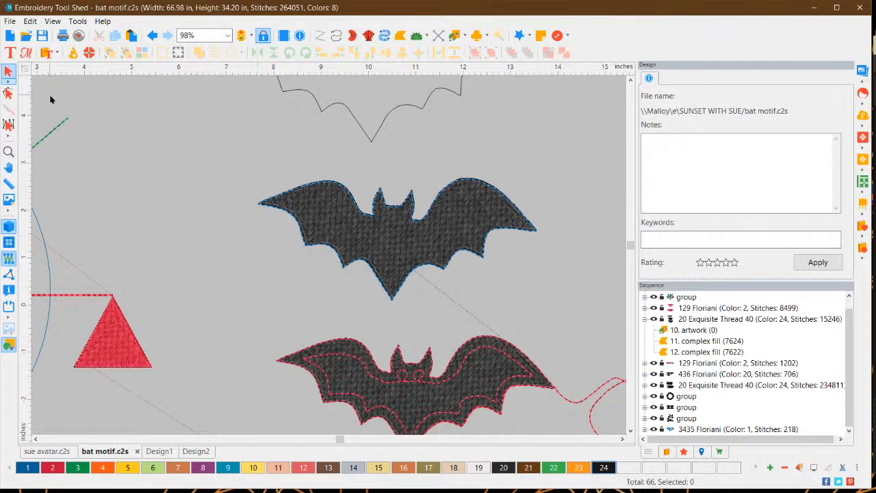
pyautogui.moveTo(66, 71); pyautogui.dragTo(54, 217)
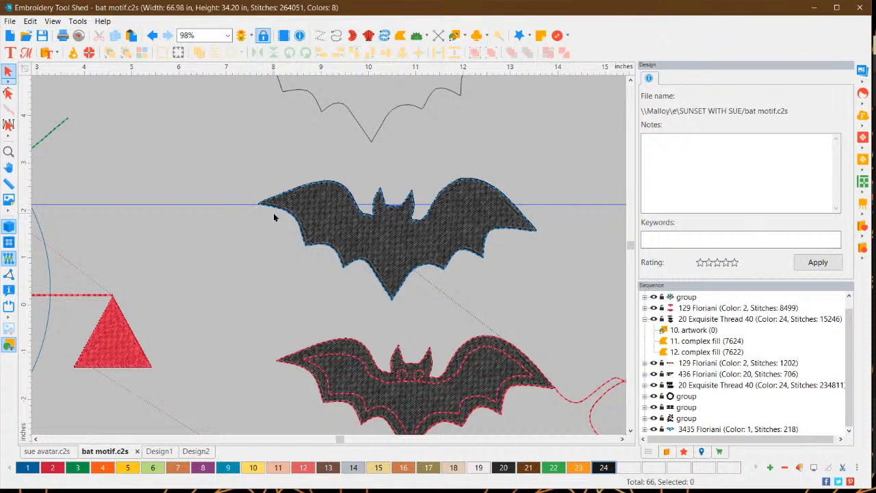
# Ungroup the circle, lines and red triangle, and move the triangle so its apex meets the upper bat's right wing tip
pyautogui.click(113, 342)
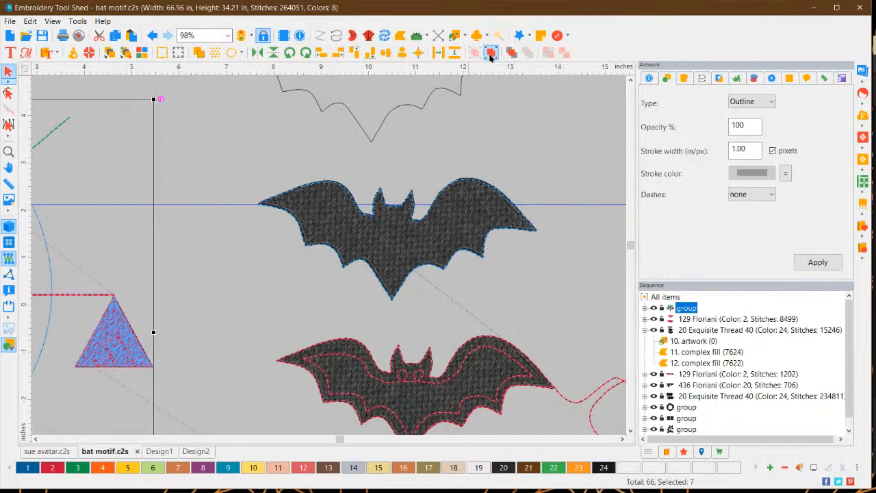
pyautogui.click(226, 284)
pyautogui.click(112, 335)
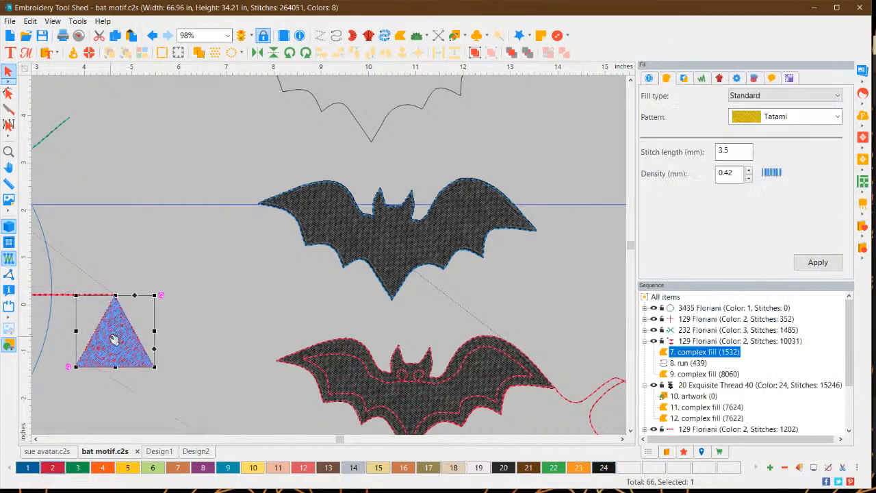
pyautogui.moveTo(111, 335); pyautogui.dragTo(538, 272)
pyautogui.click(566, 123)
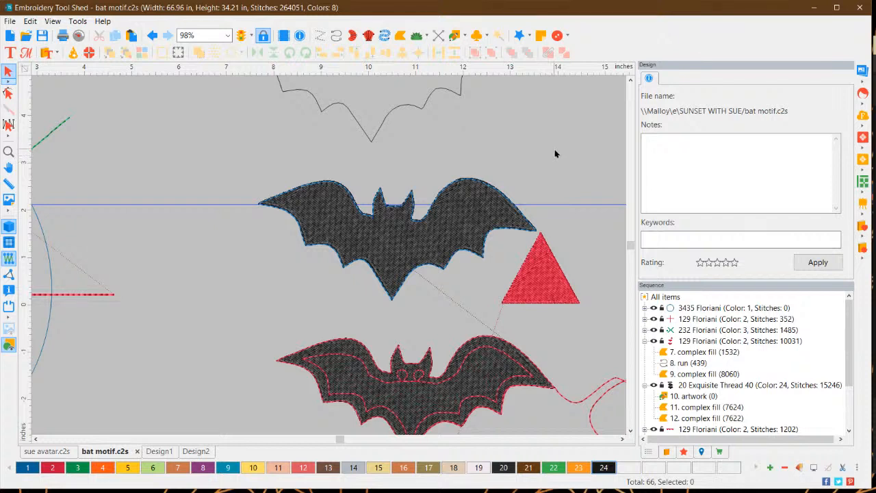
# Start a run-stitch path at the upper bat's right wing tip and trace inside the lower wing scallops to the body's bottom point
pyautogui.click(336, 35)
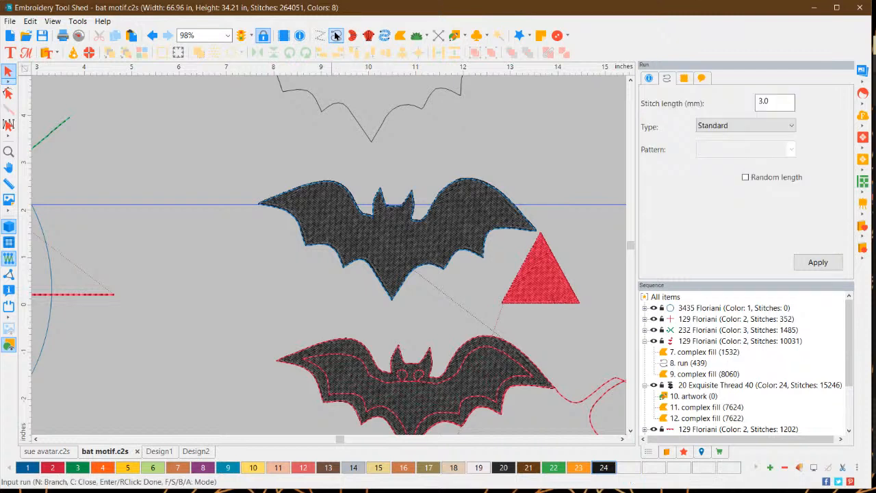
pyautogui.click(534, 229)
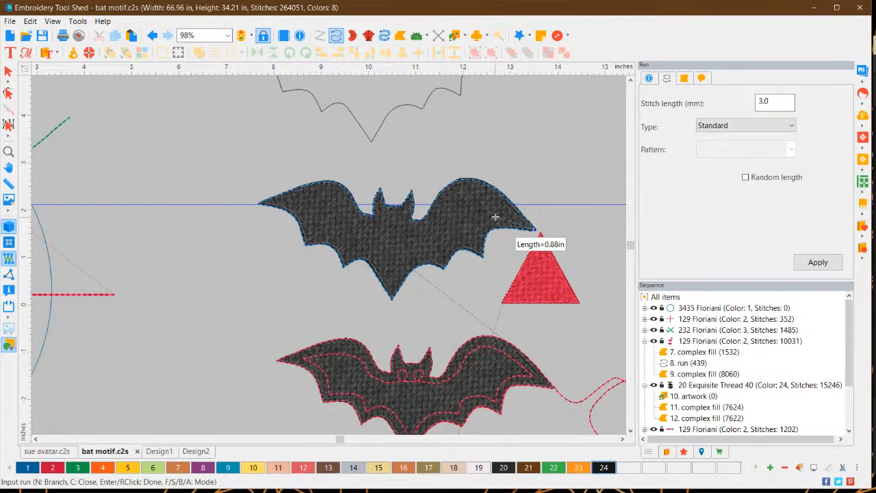
pyautogui.click(495, 217)
pyautogui.click(474, 235)
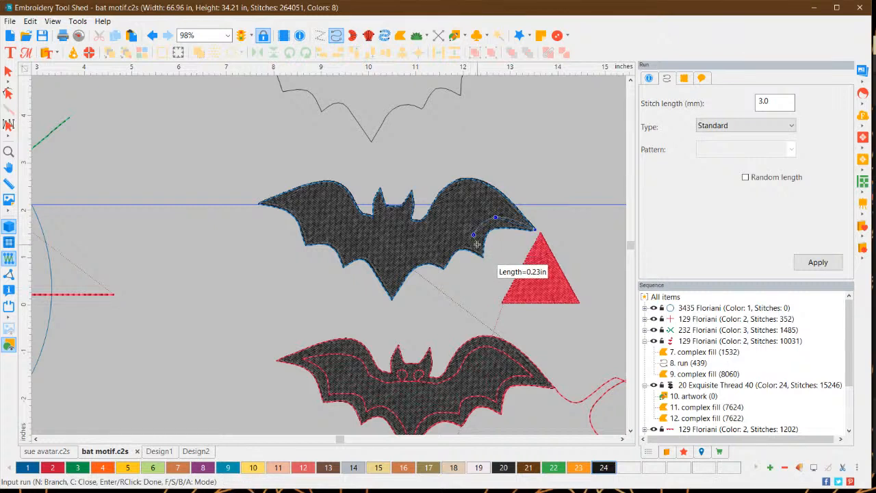
pyautogui.click(442, 239)
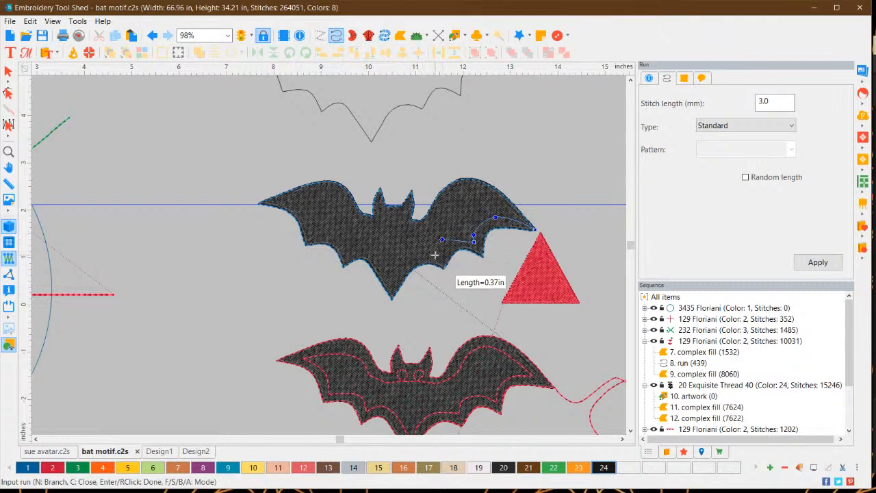
pyautogui.click(438, 257)
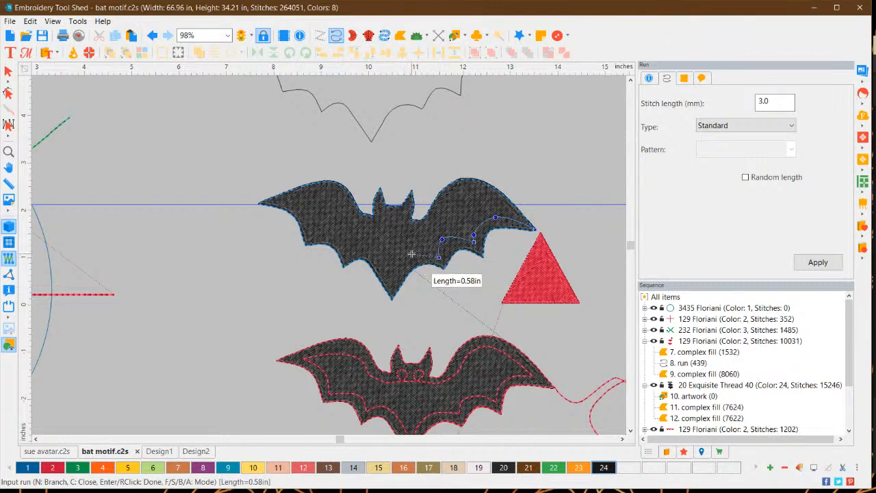
pyautogui.click(412, 255)
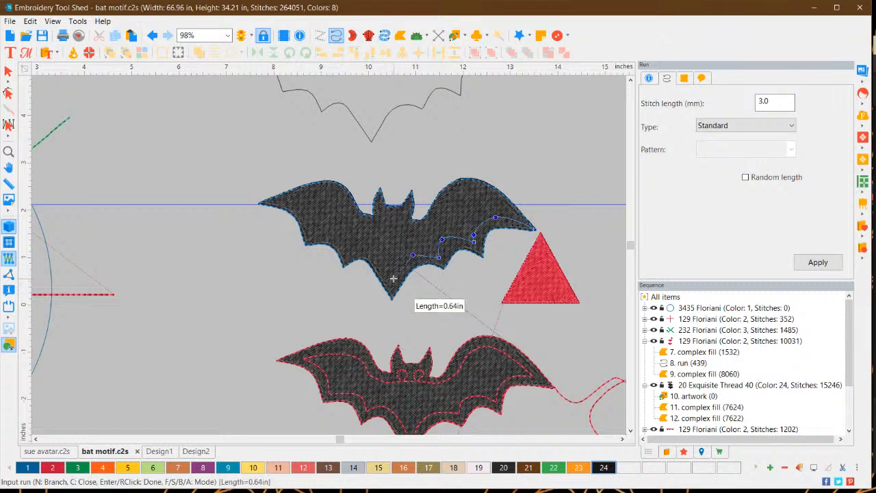
pyautogui.click(393, 277)
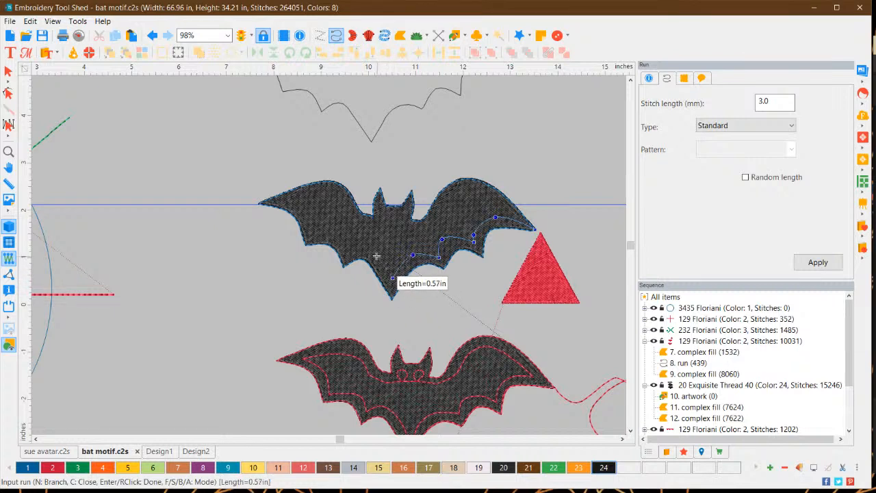
# Continue the run path from the body's bottom point inside the left wing's lower scallops to near the left wing tip
pyautogui.click(371, 254)
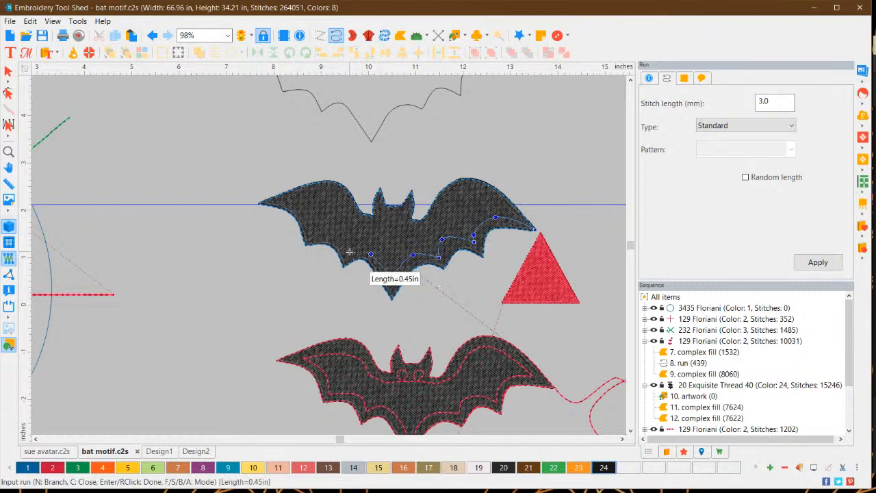
pyautogui.click(341, 236)
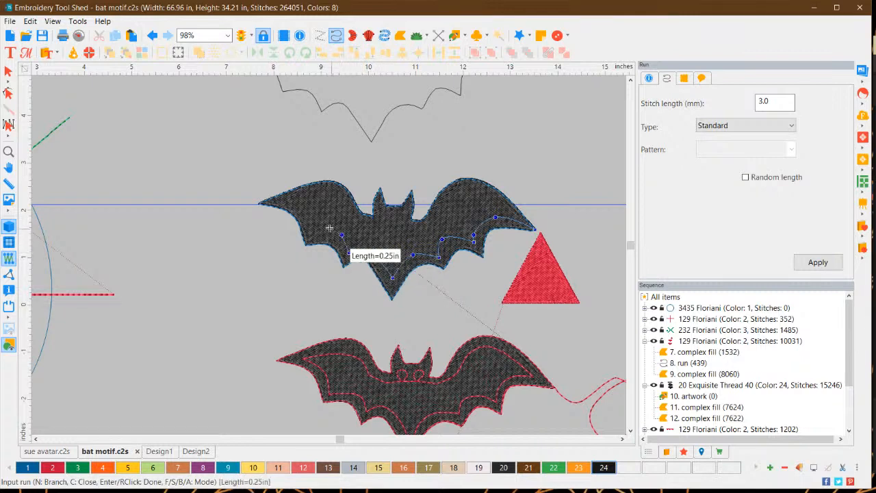
pyautogui.click(315, 234)
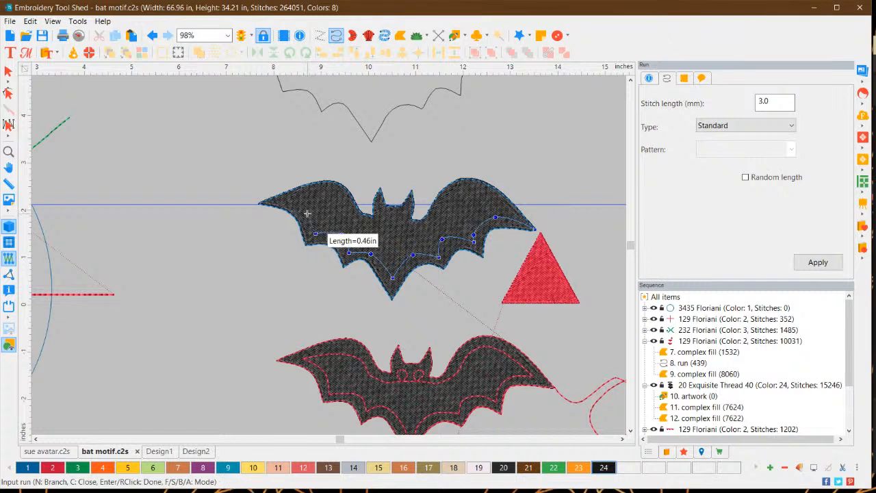
pyautogui.click(307, 213)
pyautogui.click(291, 204)
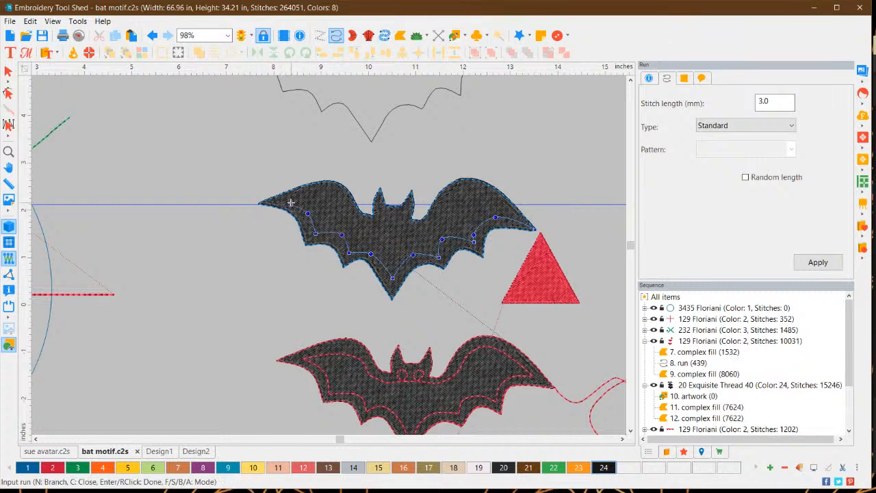
# Extend the run path back inside the left wing's upper edge to the base of the head
pyautogui.click(325, 193)
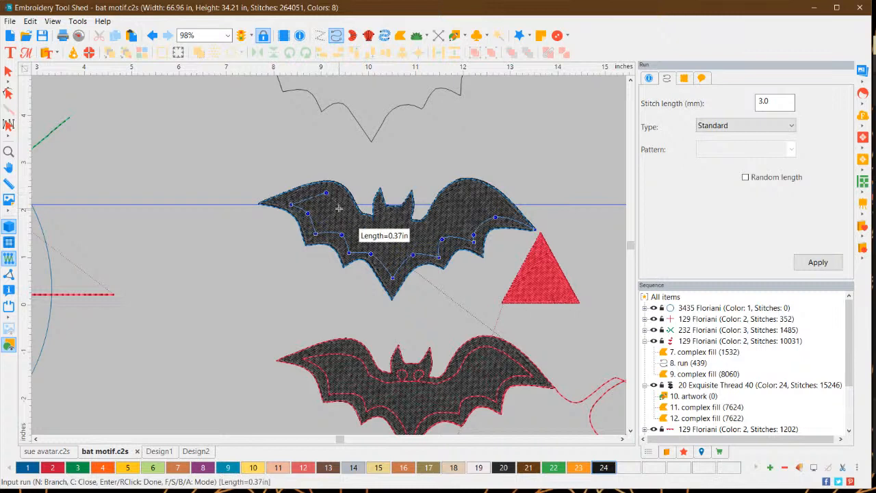
pyautogui.click(339, 204)
pyautogui.click(354, 219)
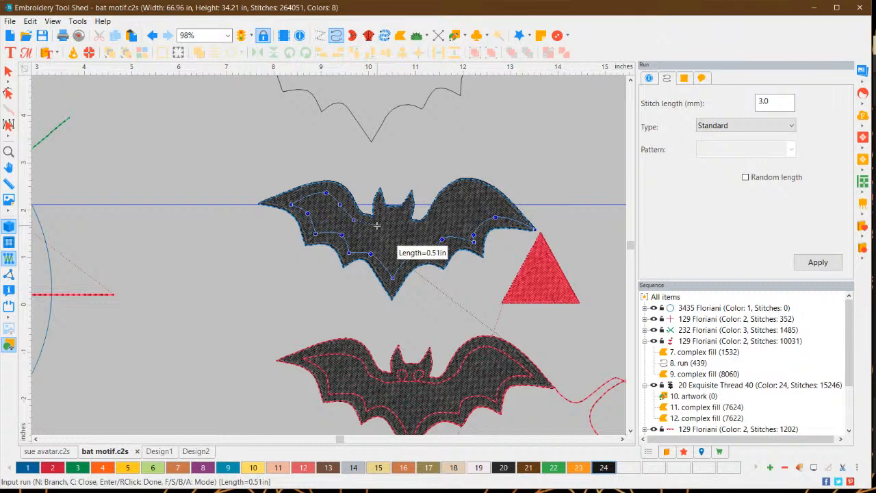
pyautogui.click(376, 224)
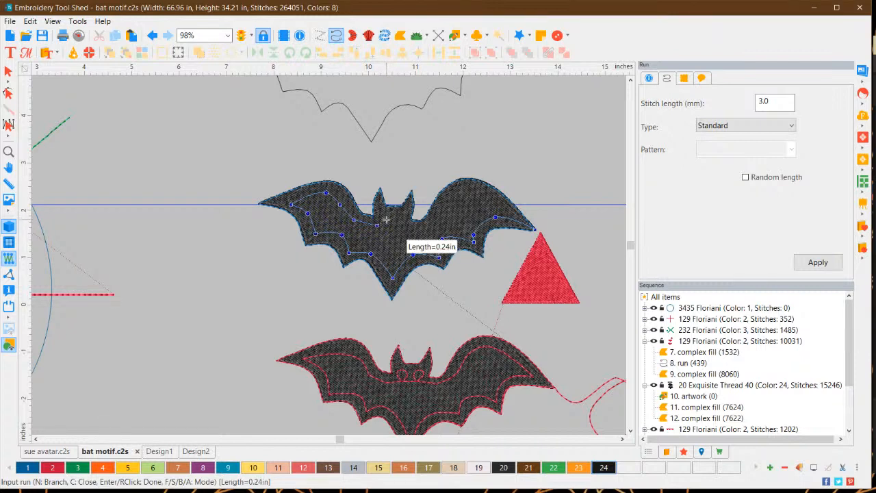
pyautogui.scroll(4, 385, 220)
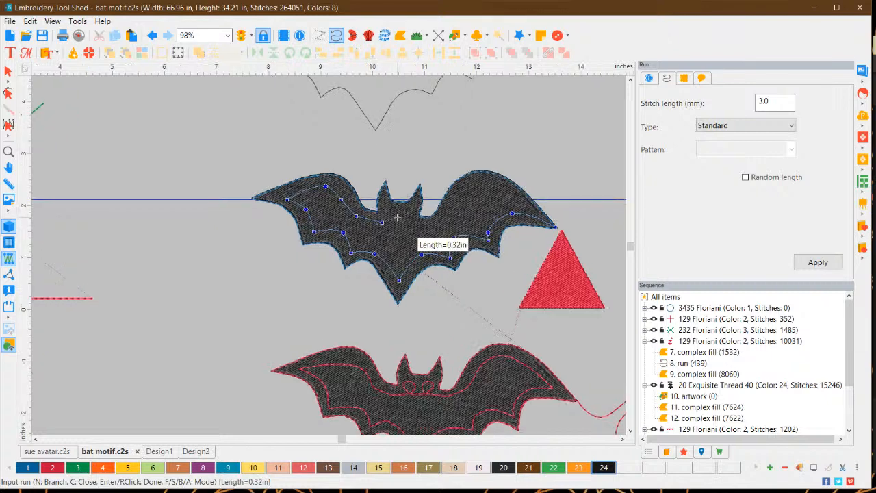
pyautogui.scroll(2, 415, 215)
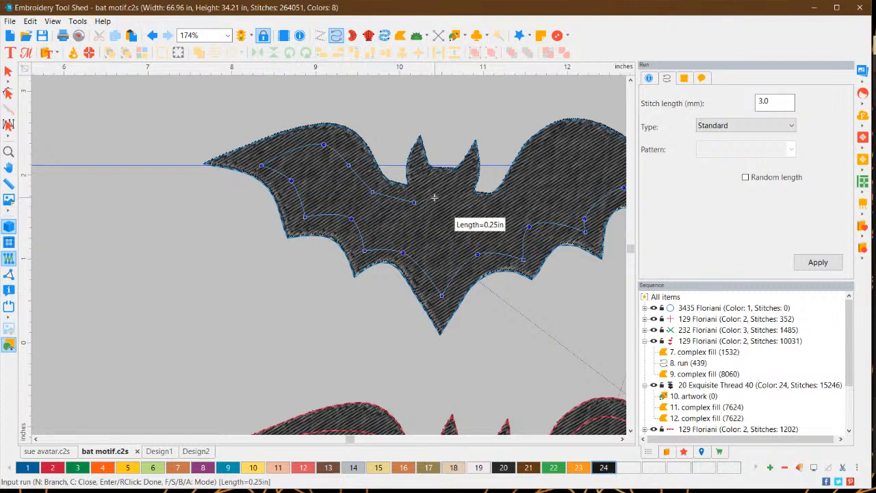
pyautogui.click(435, 195)
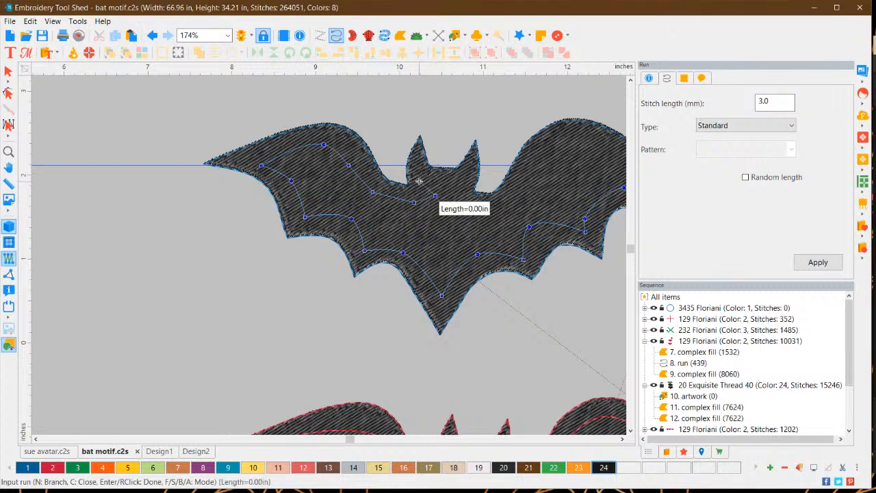
pyautogui.click(419, 181)
pyautogui.click(411, 194)
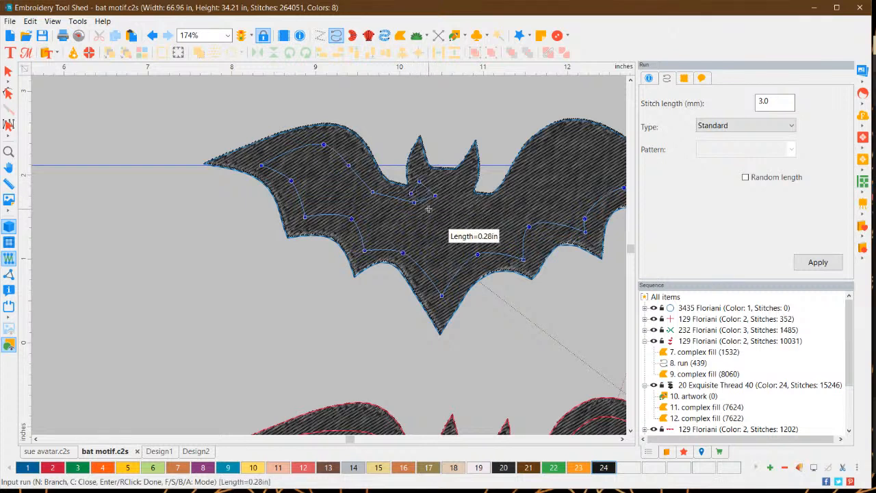
pyautogui.click(427, 209)
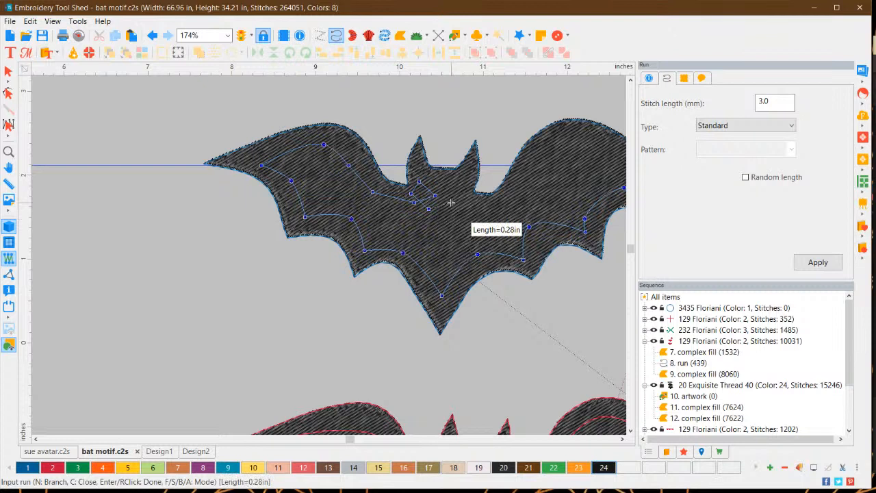
pyautogui.press('BackSpace')
pyautogui.press('BackSpace')
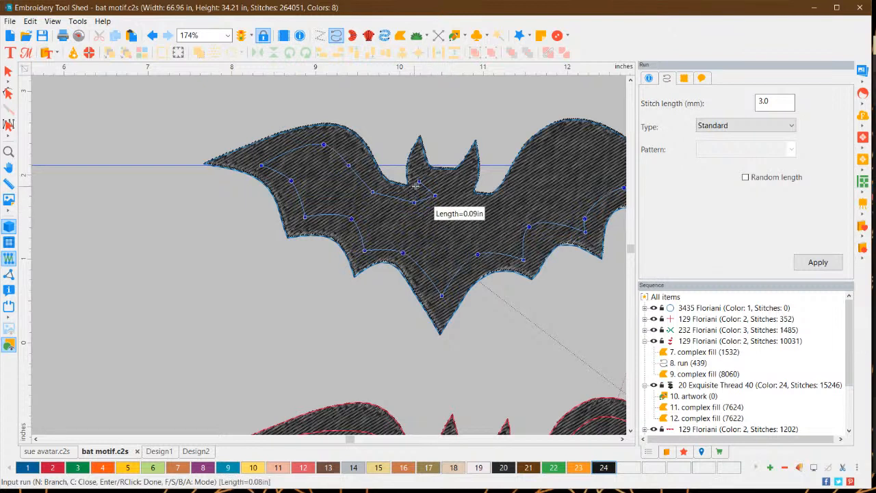
pyautogui.press('BackSpace')
pyautogui.press('BackSpace')
pyautogui.press('BackSpace')
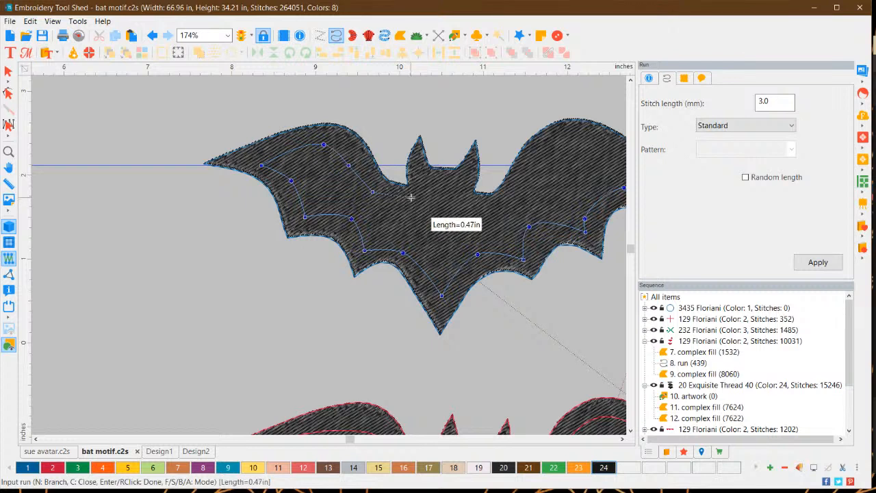
# Continue the run path below the left ear and form a rounded loop for the left eye, returning to the head's base line
pyautogui.click(411, 197)
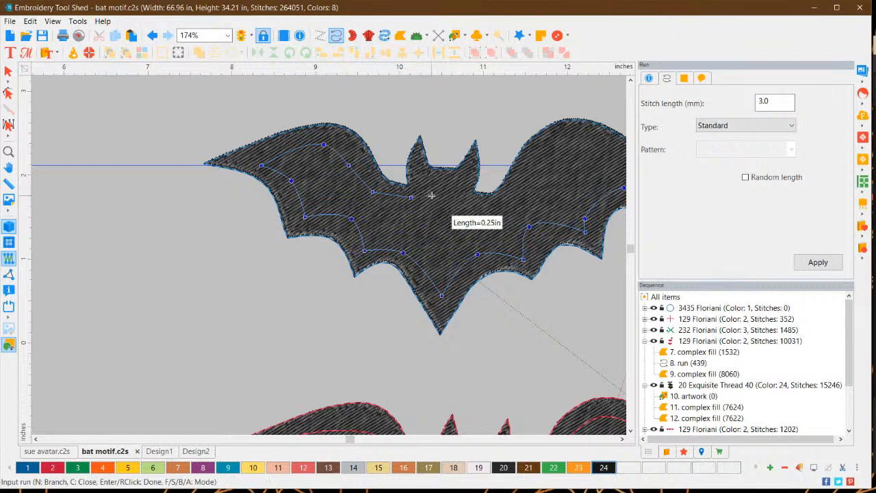
pyautogui.click(431, 196)
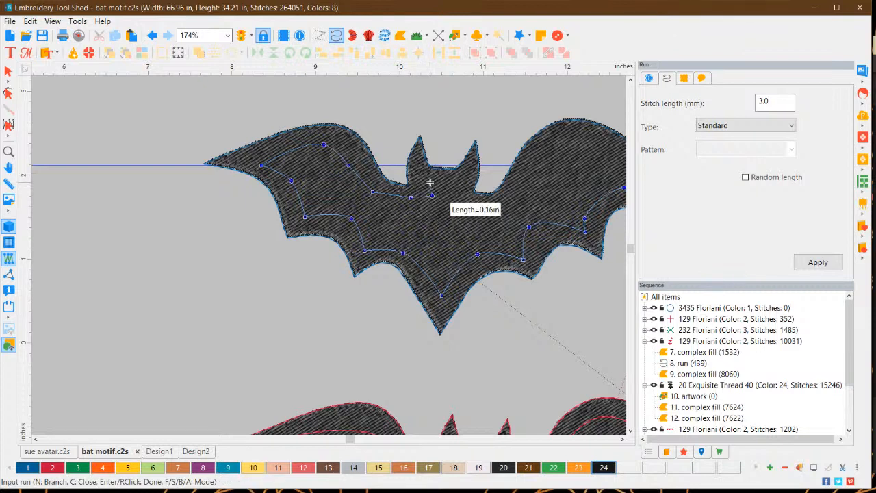
pyautogui.click(424, 179)
pyautogui.click(413, 186)
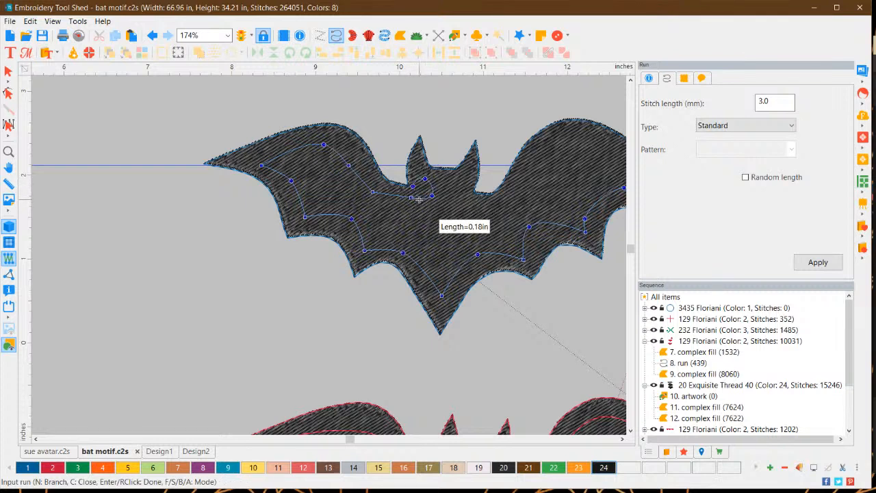
pyautogui.click(419, 199)
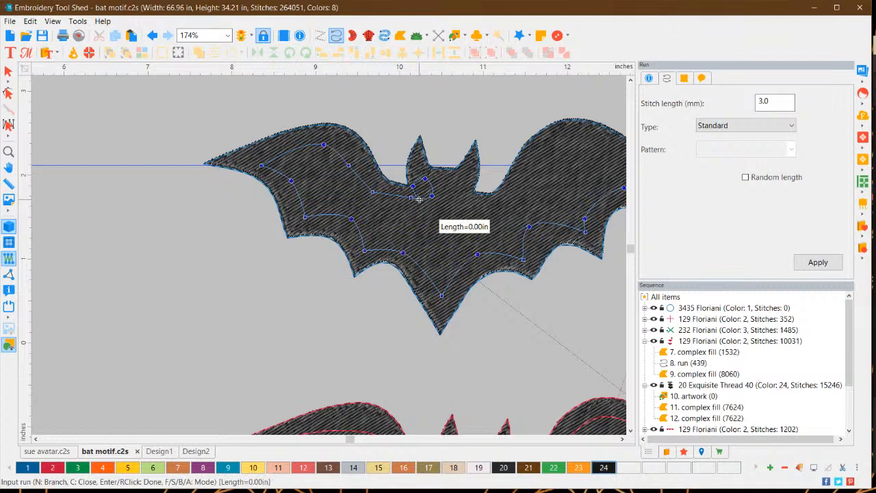
# Form a matching rounded loop for the right eye below the right ear, returning to the head's base line
pyautogui.click(468, 189)
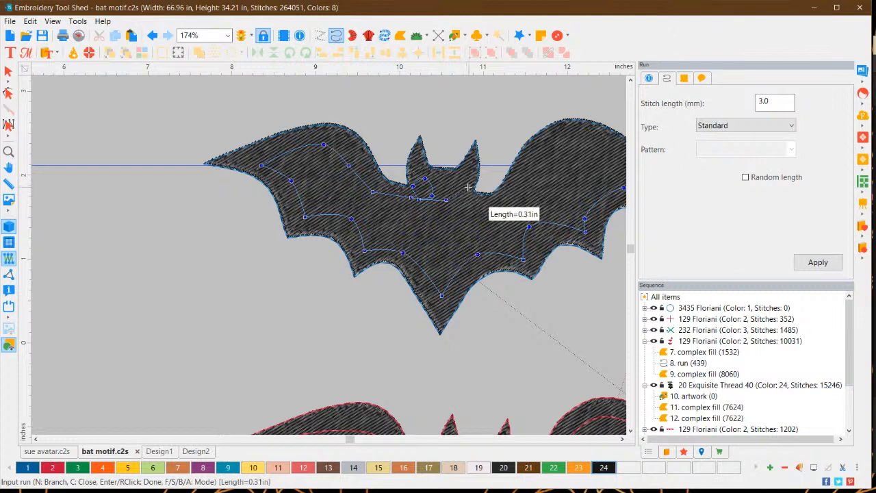
pyautogui.click(447, 183)
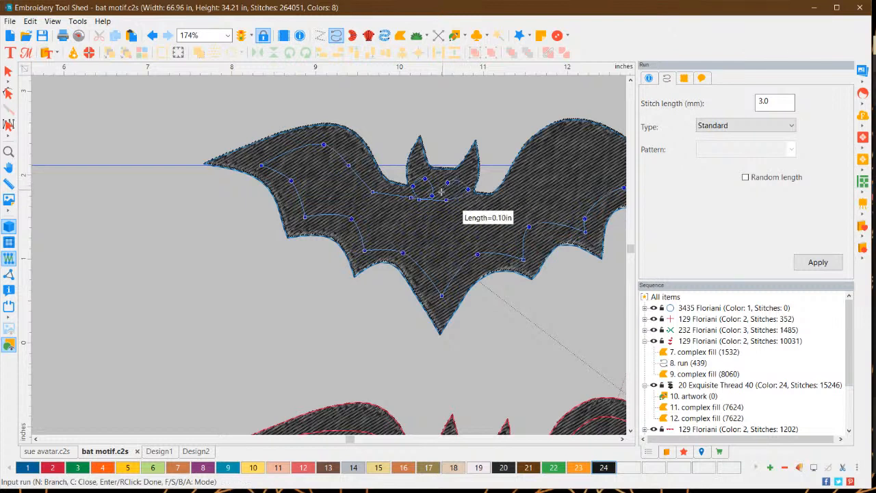
pyautogui.click(445, 202)
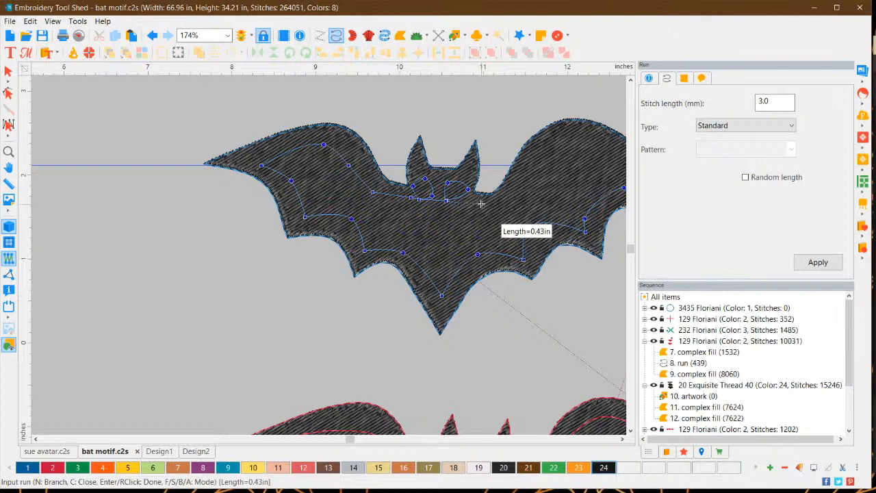
# Extend the run path past the head and inside the right wing's upper edge, ending beside its start at the right wing tip
pyautogui.click(477, 203)
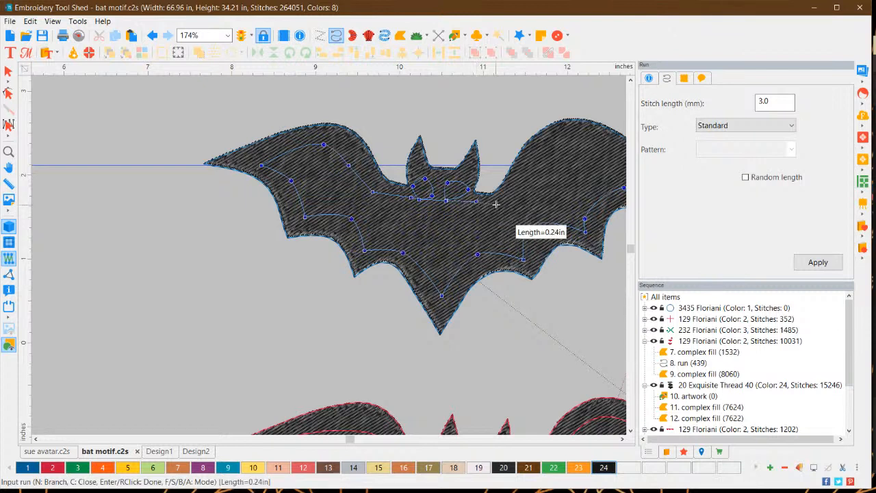
pyautogui.click(498, 201)
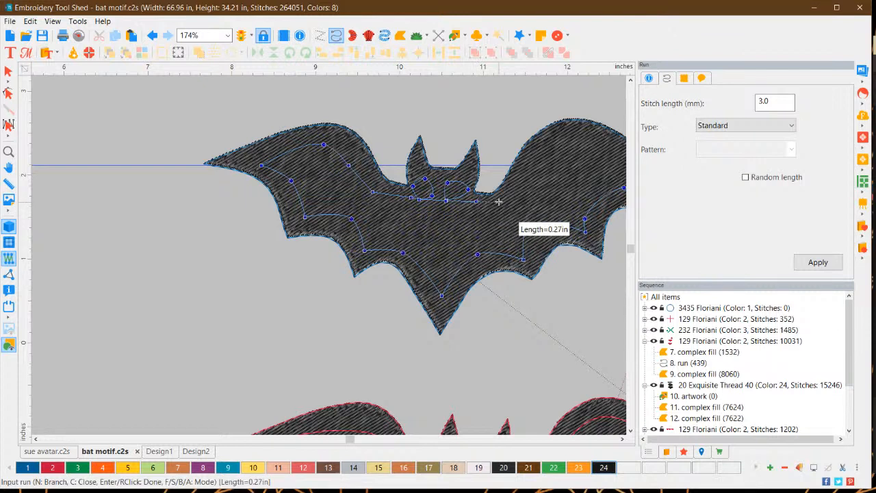
pyautogui.click(560, 135)
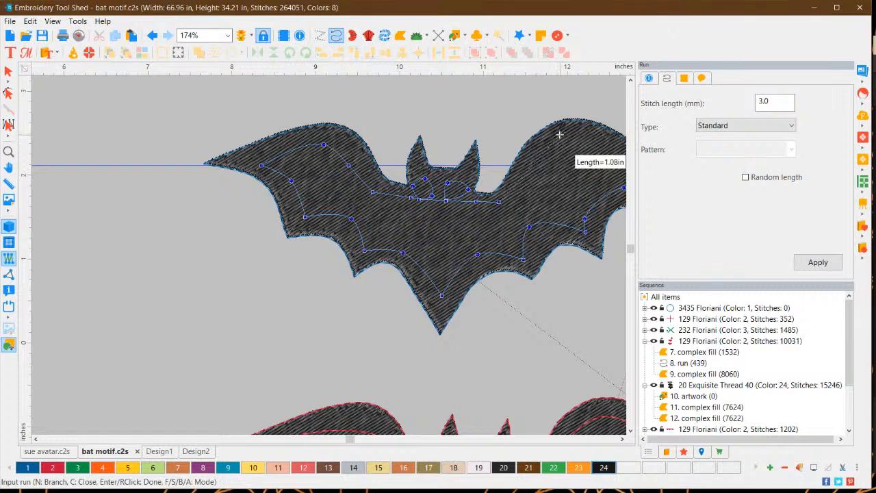
pyautogui.click(622, 439)
pyautogui.click(622, 439)
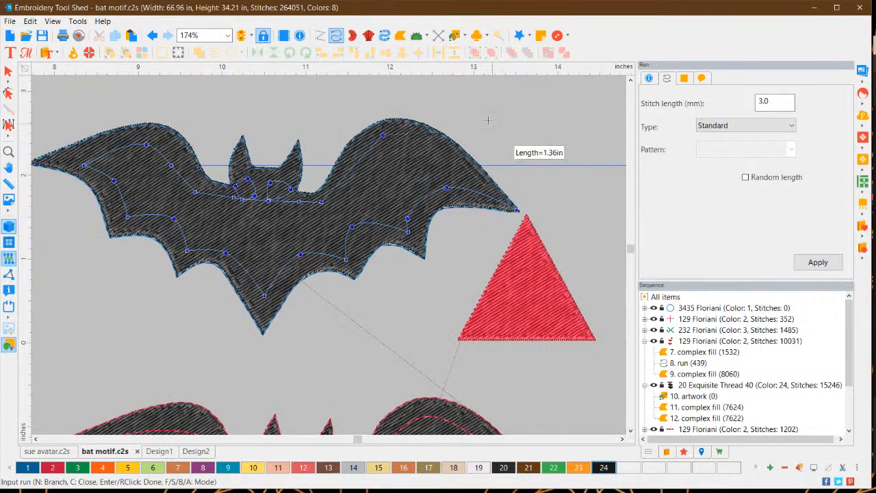
pyautogui.click(410, 134)
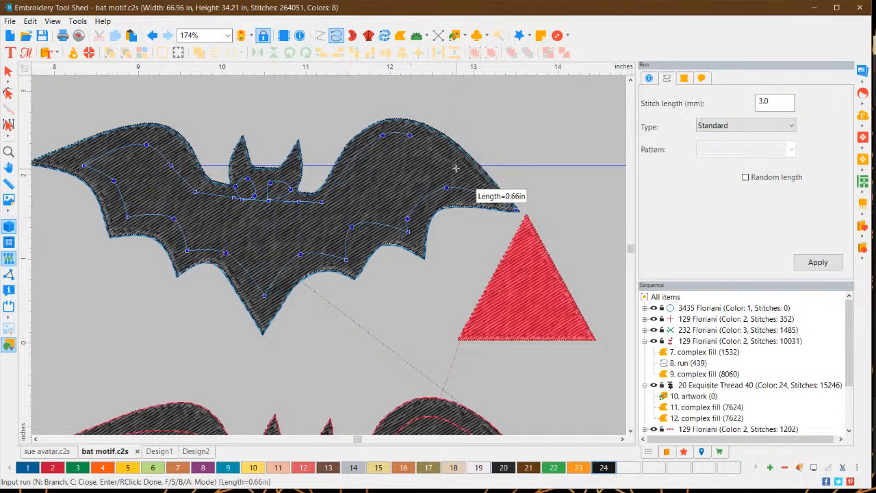
pyautogui.click(456, 165)
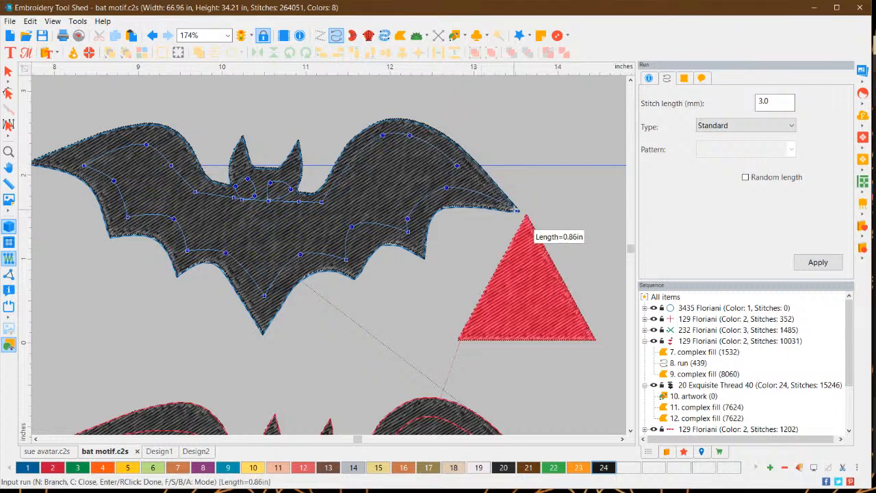
pyautogui.click(514, 208)
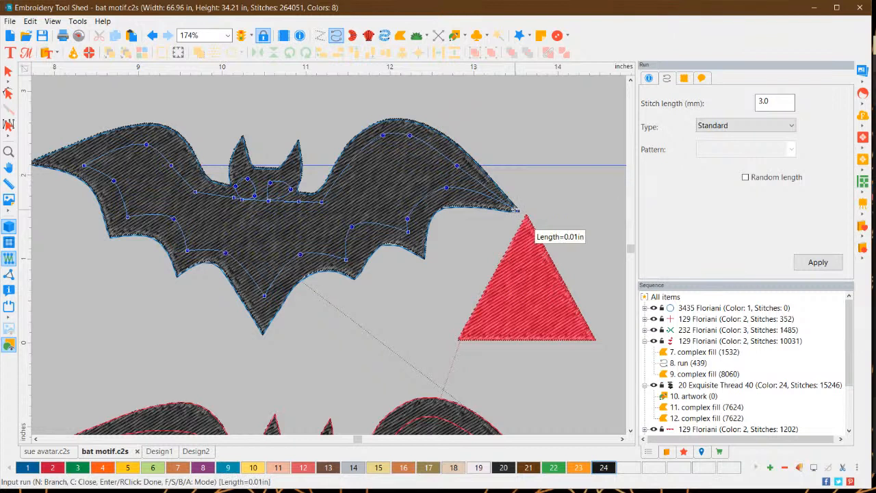
# Finish the inner detail run path at the right wing tip and recolor it to thread color 9, Indian Ocean
pyautogui.rightClick(515, 210)
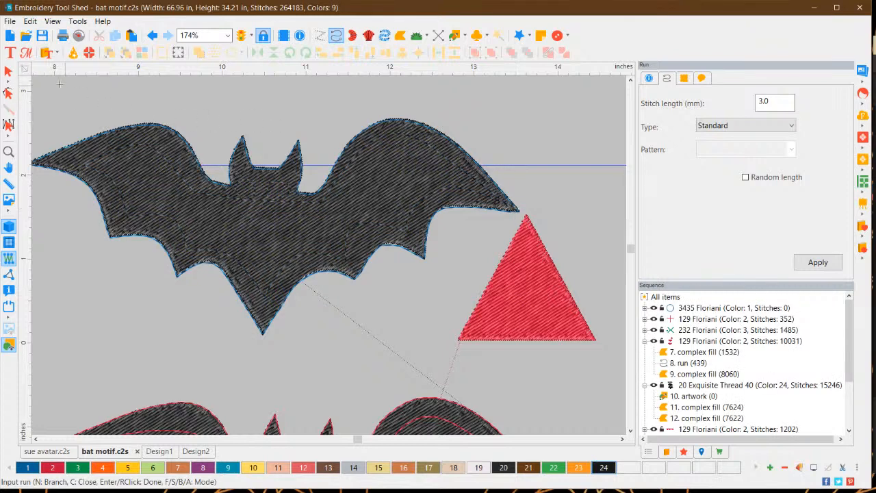
pyautogui.click(9, 71)
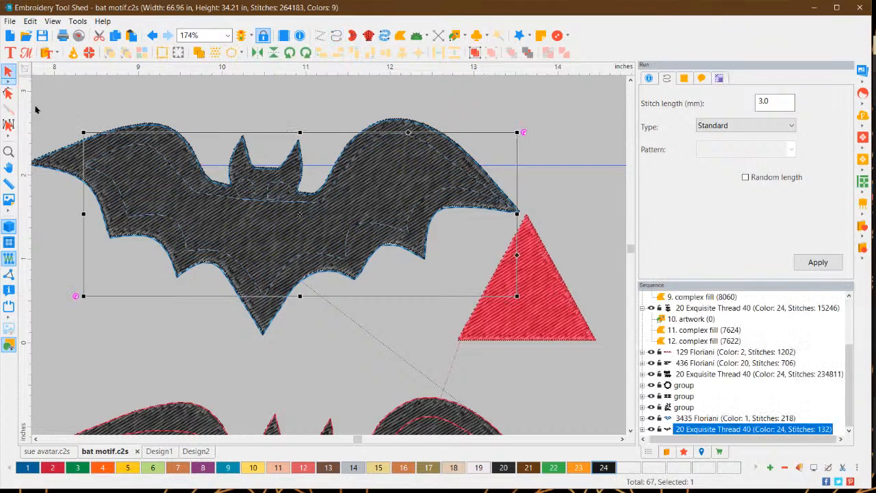
pyautogui.click(226, 466)
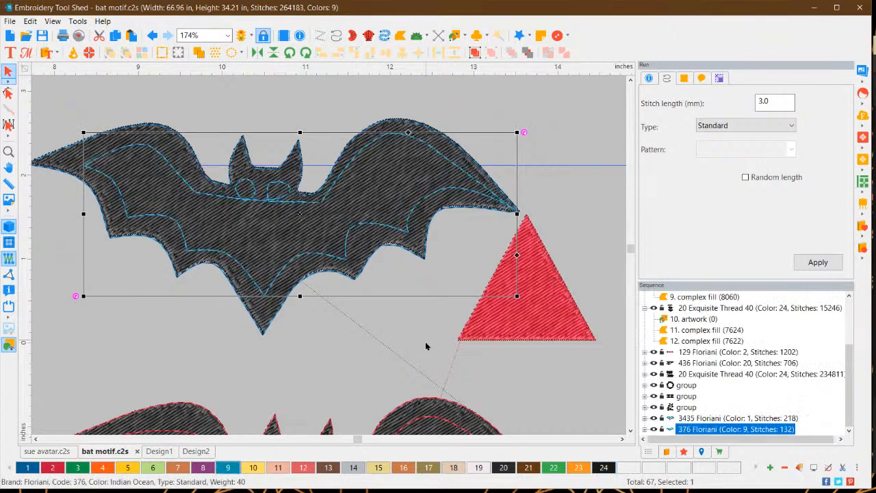
pyautogui.click(391, 370)
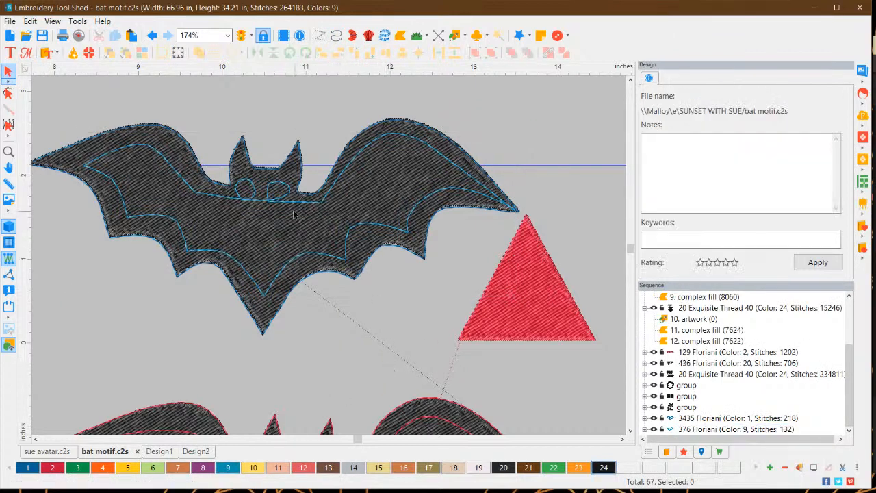
# Edit the inner detail run's nodes to round the right eye loop and separate its base points, and apply the change
pyautogui.click(271, 207)
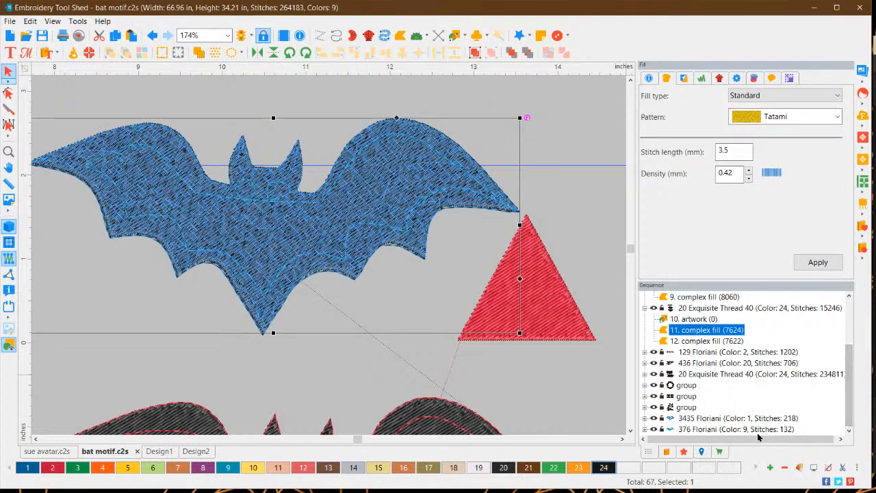
pyautogui.click(723, 420)
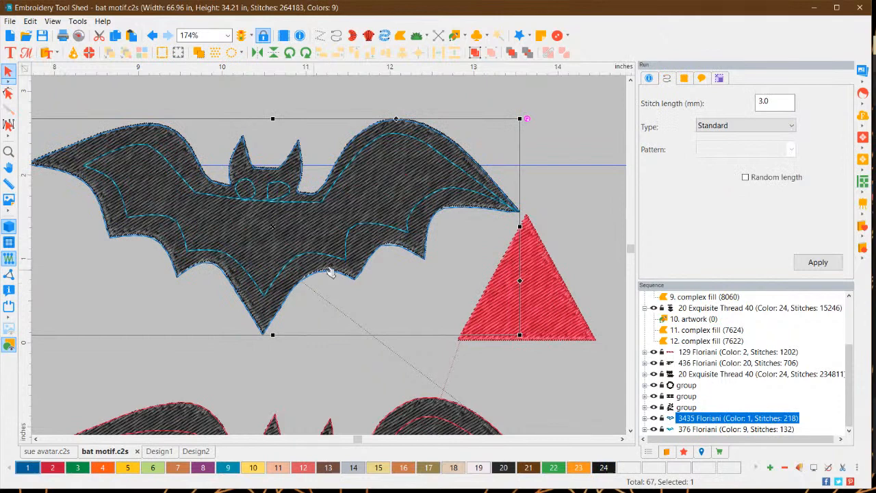
pyautogui.click(8, 91)
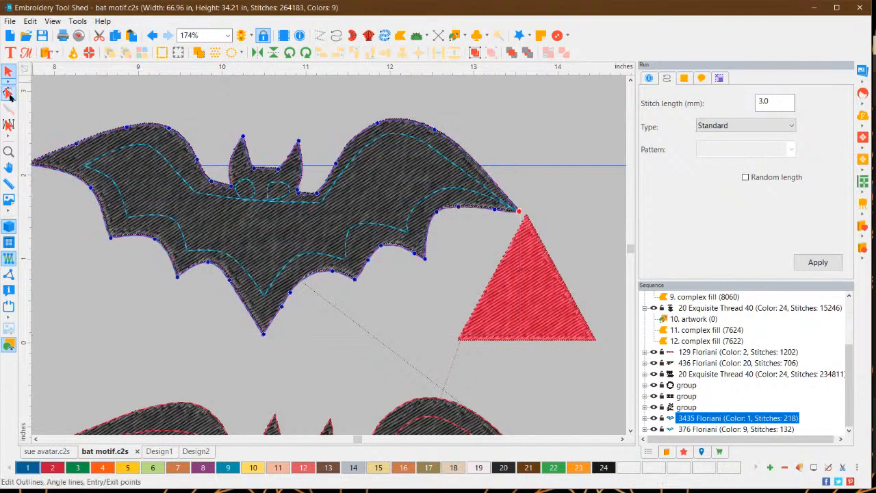
pyautogui.scroll(3, 272, 202)
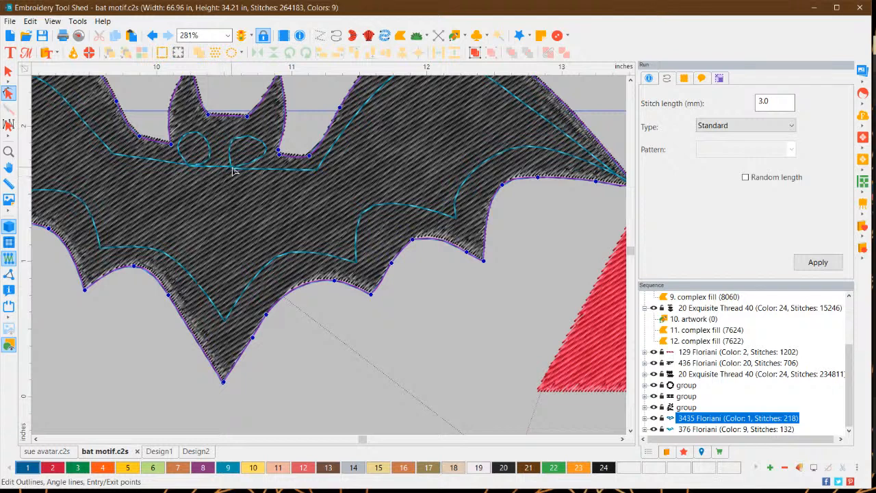
pyautogui.click(694, 429)
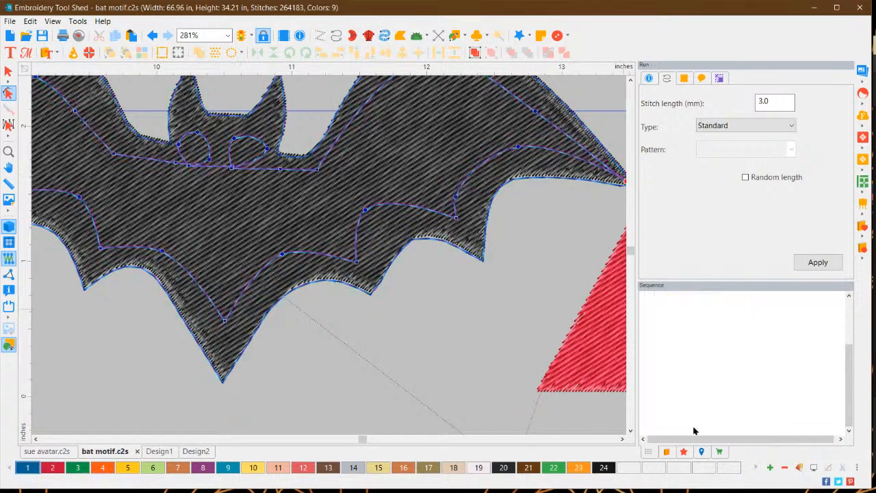
pyautogui.moveTo(276, 160); pyautogui.dragTo(240, 173)
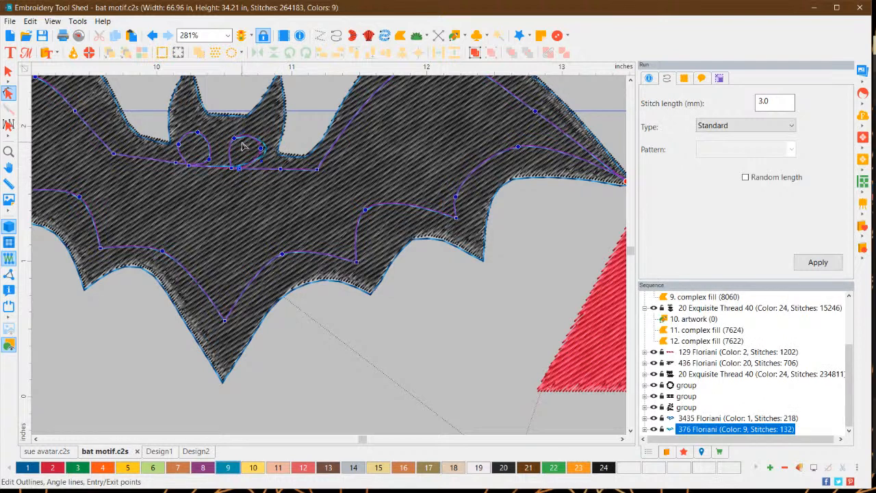
pyautogui.moveTo(236, 142)
pyautogui.mouseDown()
pyautogui.moveTo(251, 151)
pyautogui.moveTo(224, 150)
pyautogui.mouseUp()
pyautogui.click(810, 263)
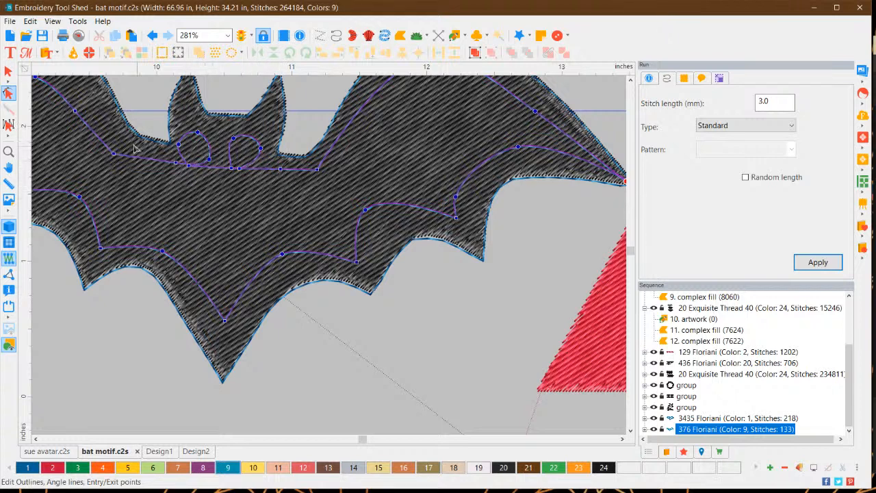
pyautogui.click(8, 71)
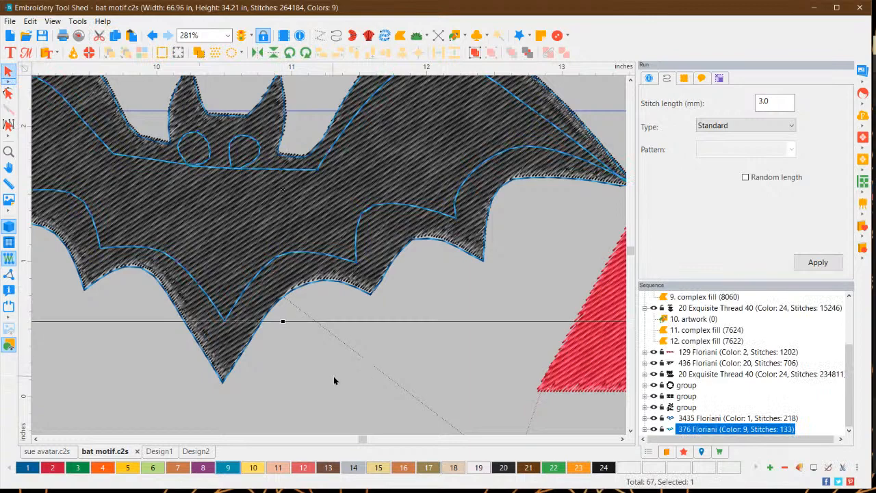
pyautogui.click(406, 373)
# Examine how the lower example bat's run path leaves the right wing tip, loops and leads into the next motif
pyautogui.scroll(-2, 441, 332)
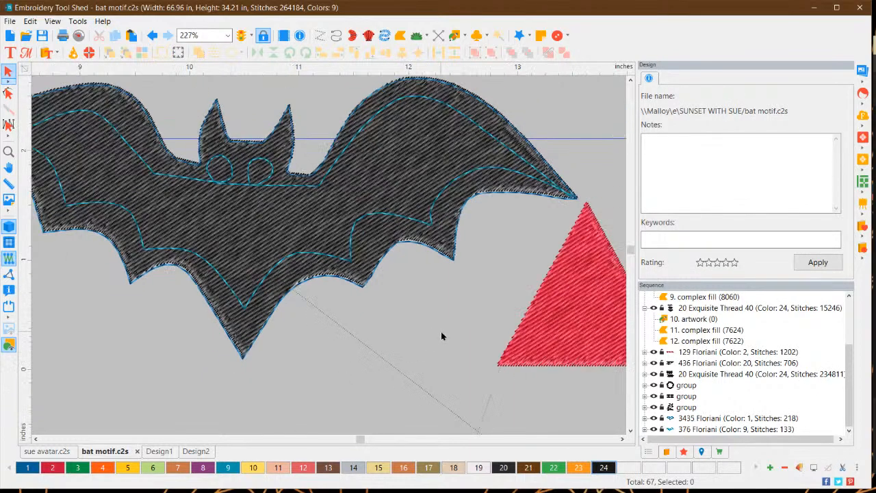
pyautogui.scroll(-1, 453, 318)
pyautogui.scroll(-1, 453, 326)
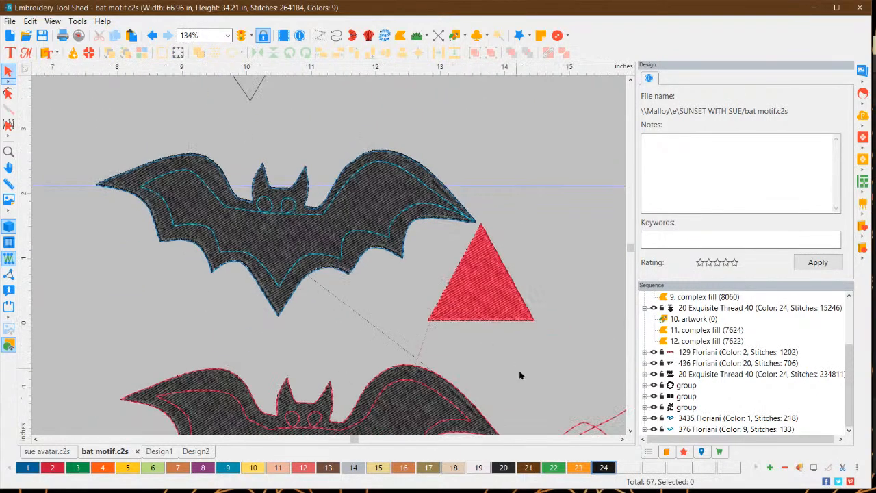
pyautogui.click(622, 439)
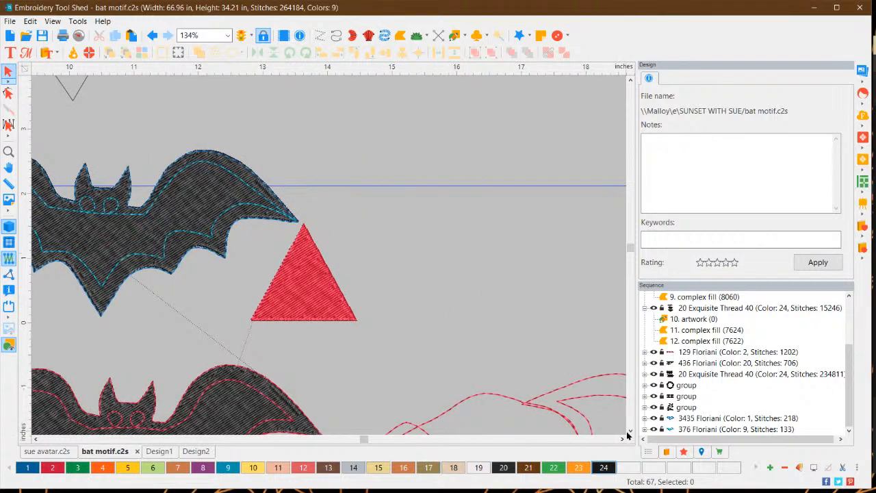
pyautogui.click(629, 430)
pyautogui.click(629, 431)
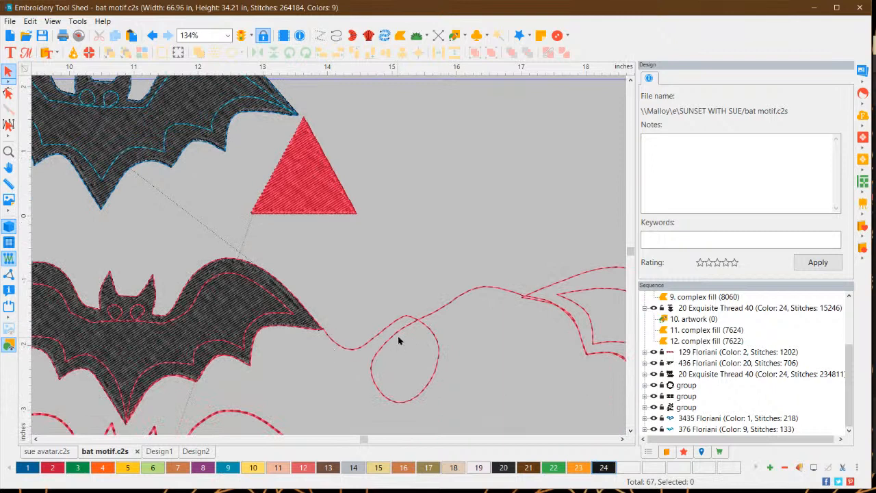
pyautogui.click(630, 80)
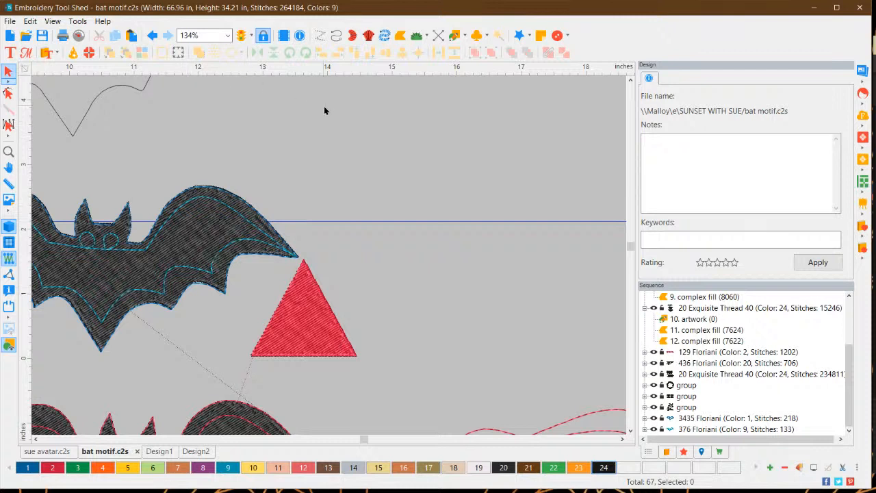
# Draw a short curved connecting run from the upper bat's right wing tip, rising away to the right, and color it with thread color 9
pyautogui.click(336, 35)
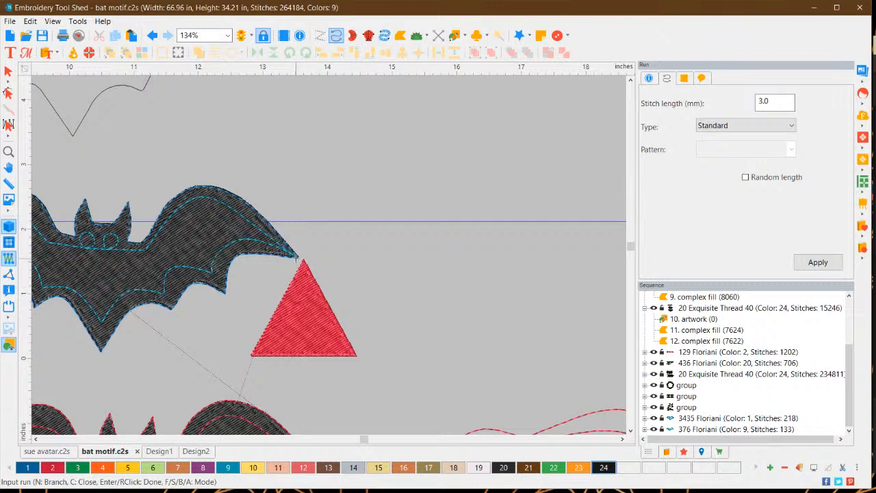
pyautogui.click(296, 258)
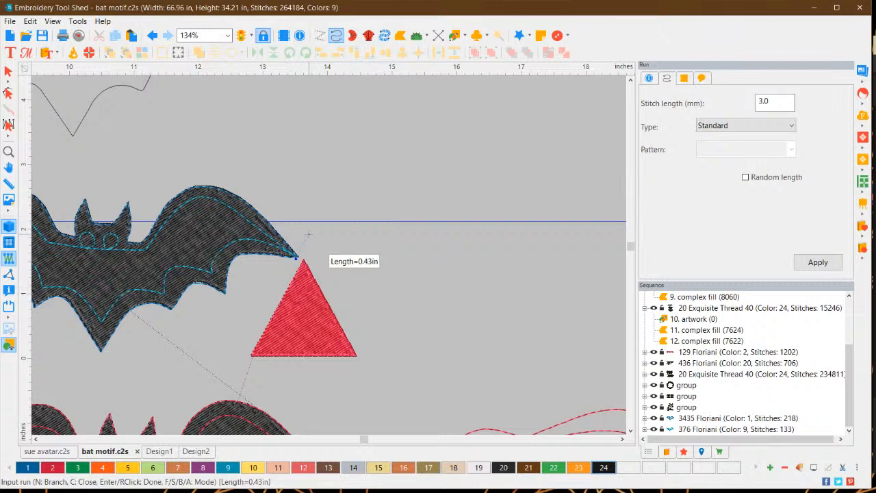
pyautogui.click(308, 234)
pyautogui.click(331, 204)
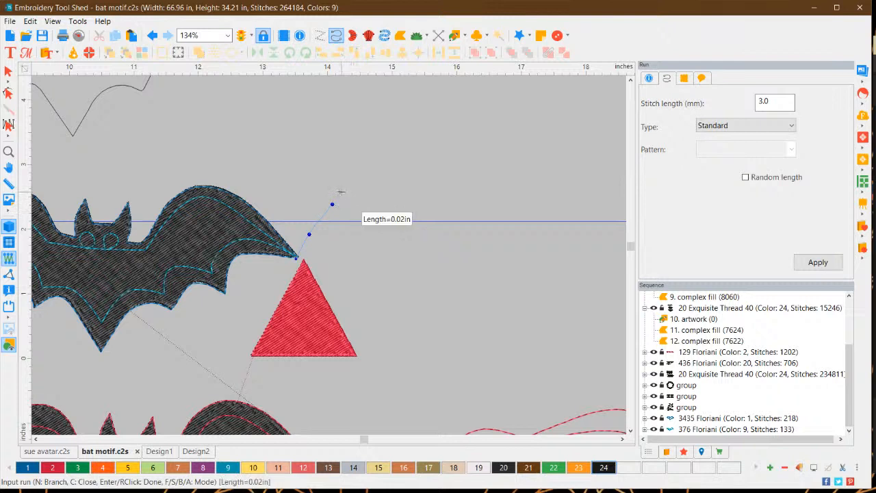
pyautogui.click(340, 192)
pyautogui.rightClick(340, 192)
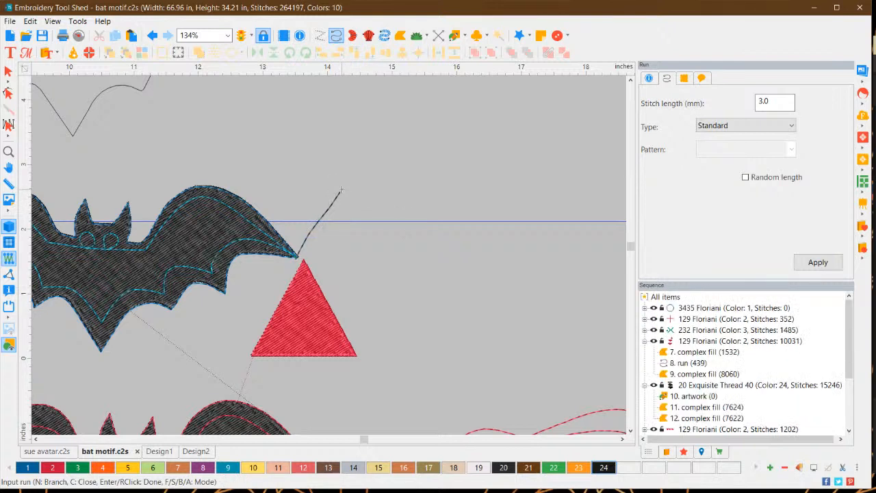
pyautogui.click(8, 71)
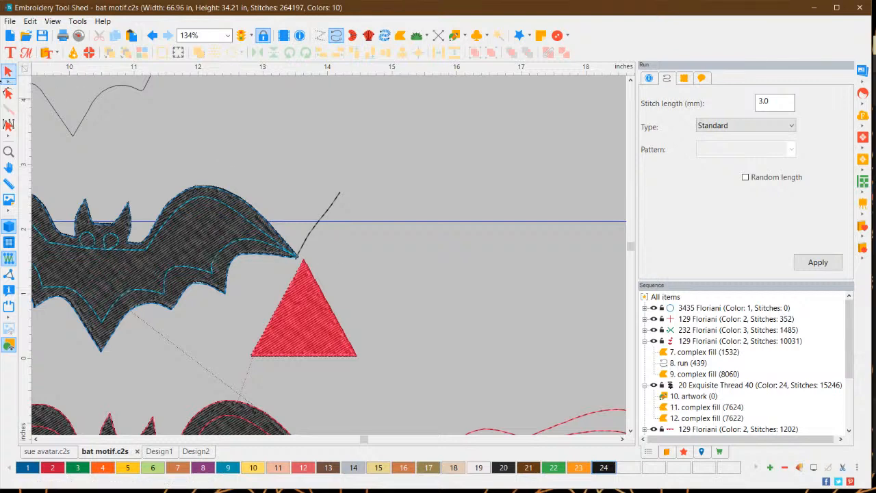
pyautogui.click(228, 471)
pyautogui.click(420, 286)
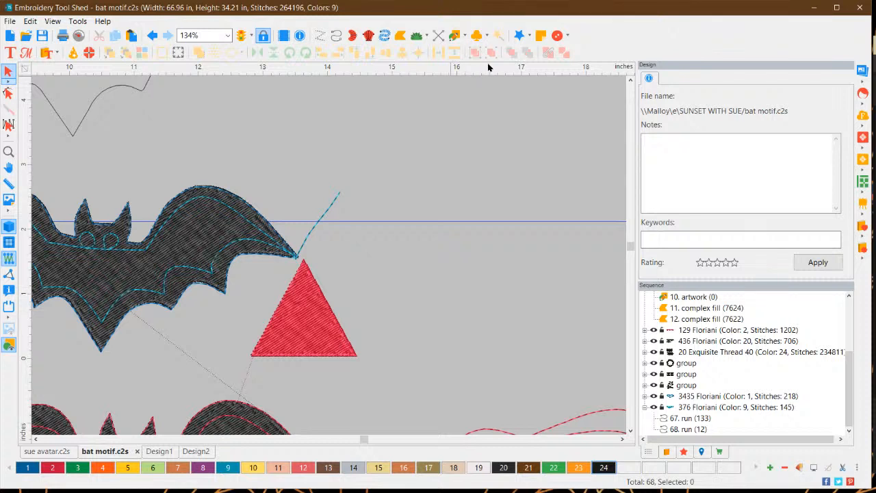
# Draw an outline star artwork shape about 1.4 inches wide to the right of the connecting run and select it
pyautogui.click(464, 35)
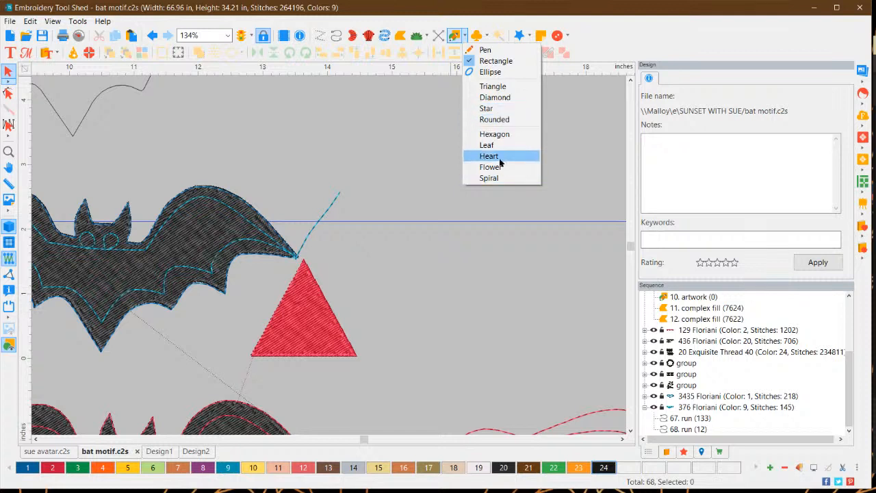
pyautogui.click(488, 108)
pyautogui.moveTo(375, 143)
pyautogui.mouseDown()
pyautogui.moveTo(441, 194)
pyautogui.moveTo(462, 245)
pyautogui.mouseUp()
pyautogui.click(8, 71)
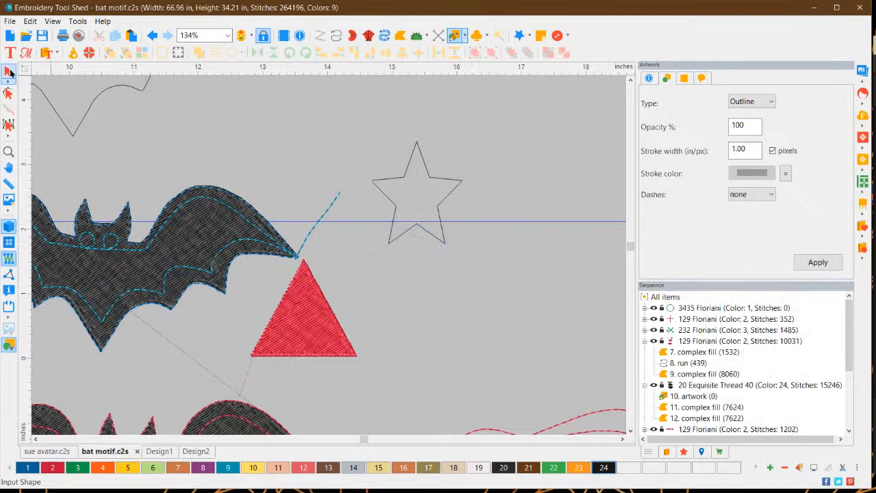
pyautogui.click(409, 162)
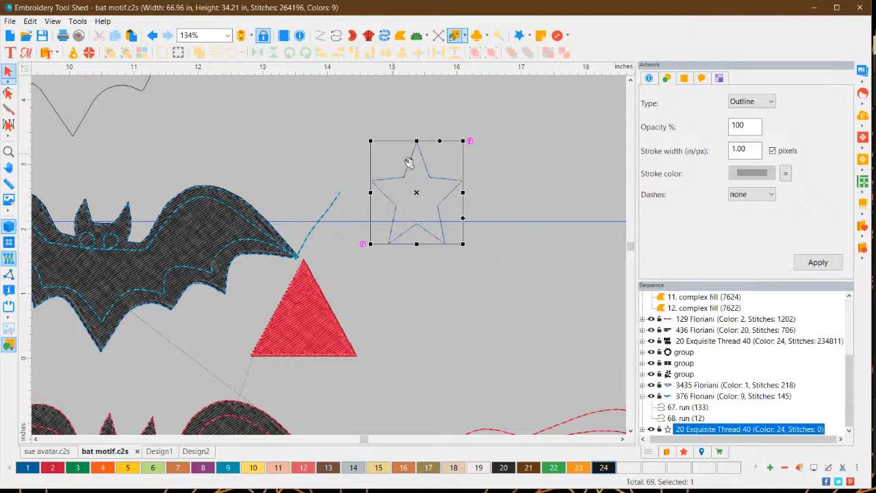
# Convert the star artwork to a run stitch and recolor it to thread color 9, Indian Ocean
pyautogui.rightClick(438, 182)
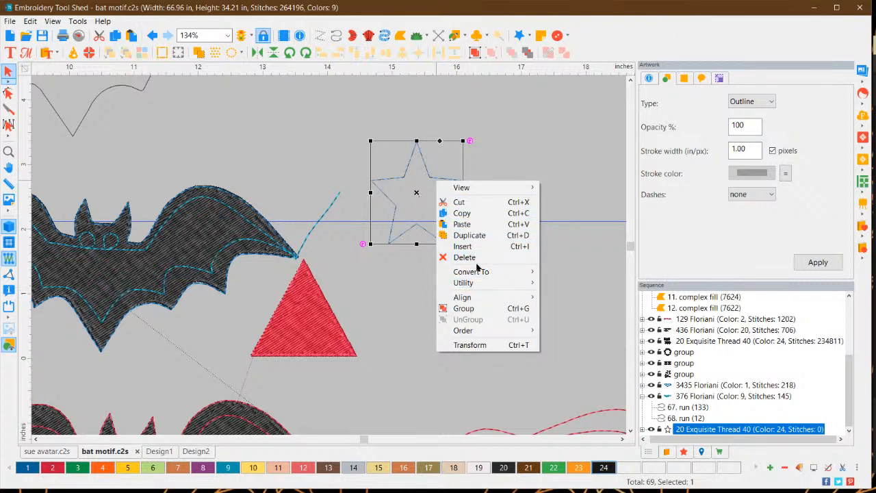
pyautogui.moveTo(482, 283)
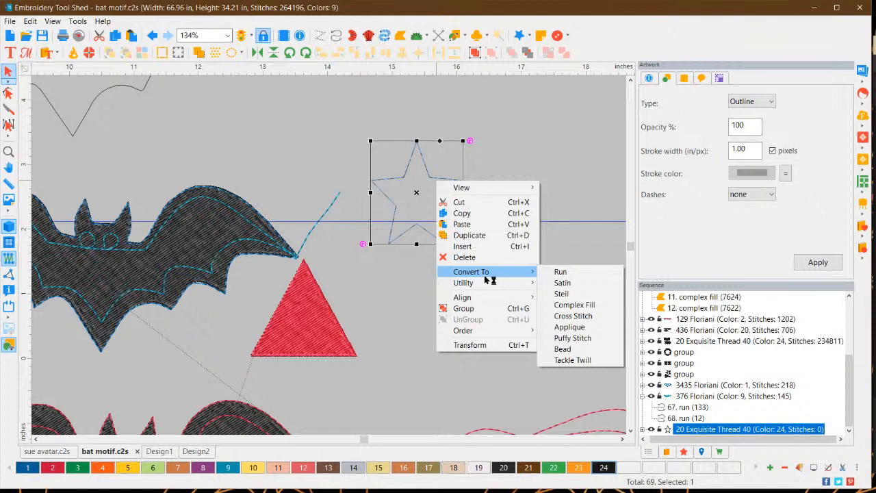
pyautogui.click(572, 274)
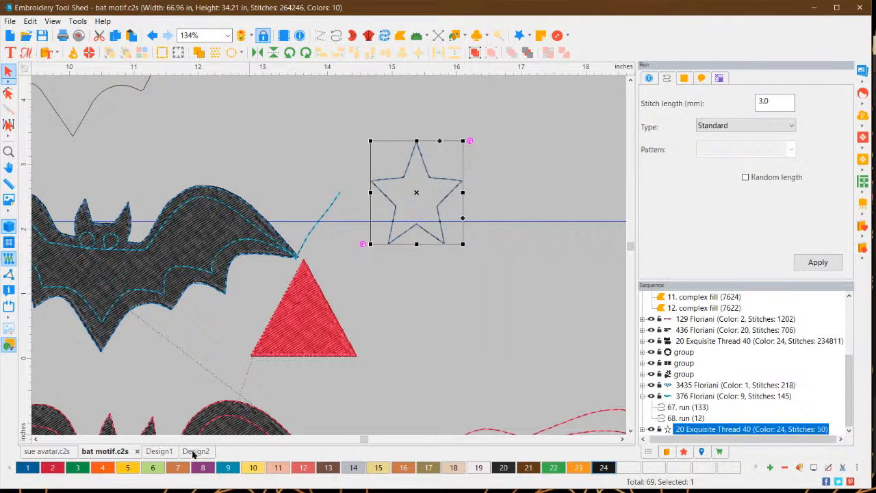
pyautogui.click(228, 468)
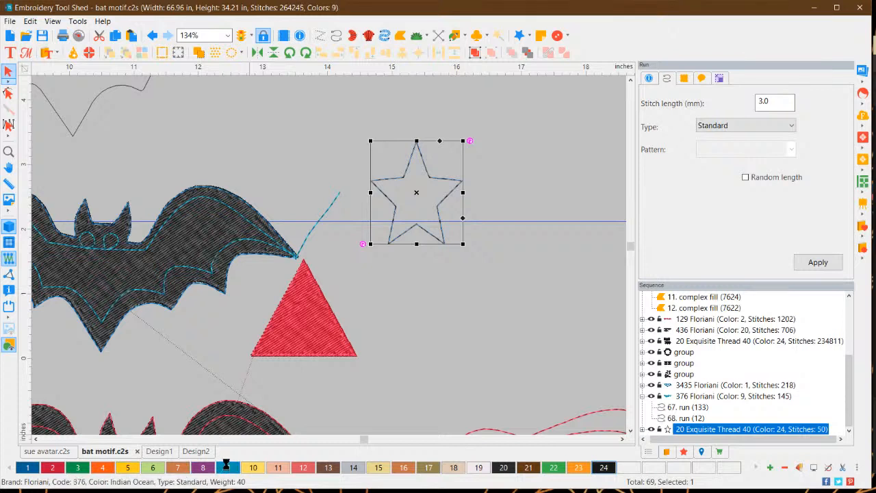
# Reduce the star's height and place it just beyond and below the end of the connecting run
pyautogui.moveTo(446, 180); pyautogui.dragTo(410, 198)
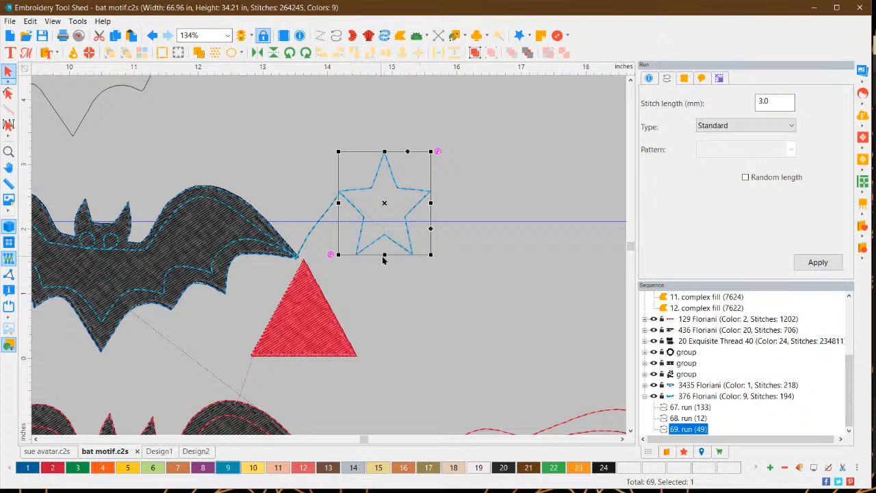
pyautogui.moveTo(384, 257); pyautogui.dragTo(385, 233)
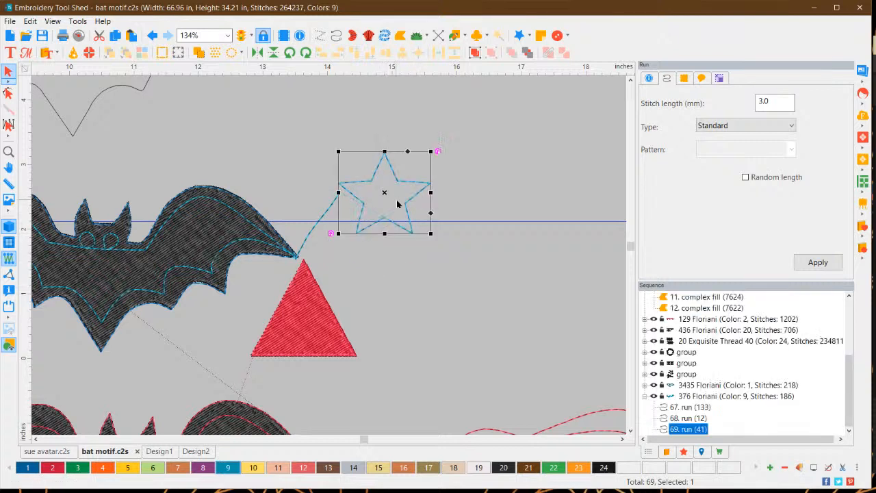
pyautogui.moveTo(401, 183); pyautogui.dragTo(412, 220)
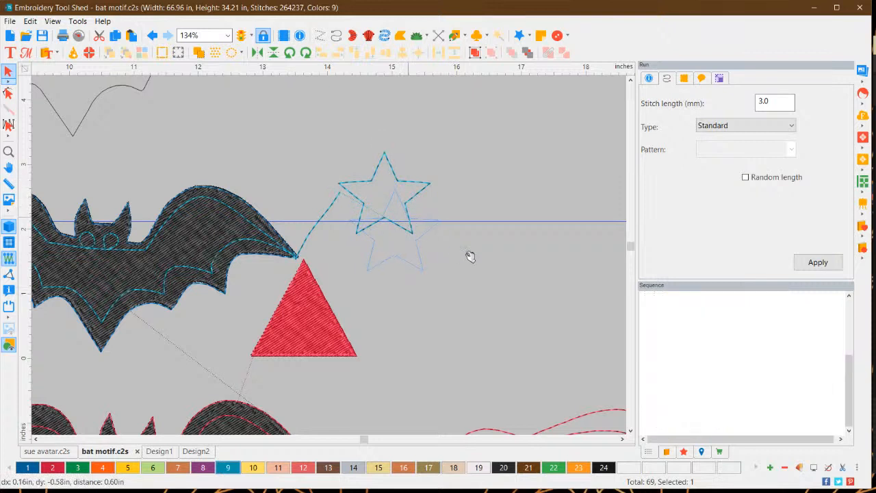
# Reshape the connecting run between the wing tip and the star into a wavy zigzag that ends at the star's left point
pyautogui.click(334, 201)
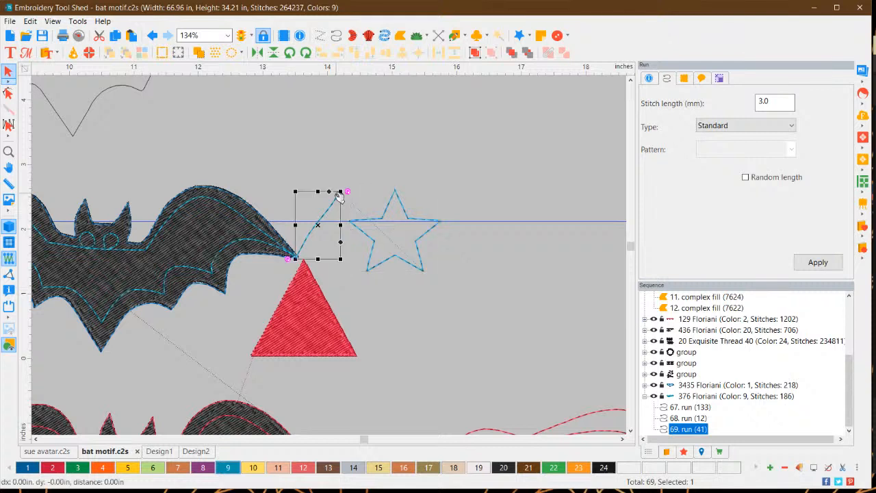
pyautogui.click(8, 92)
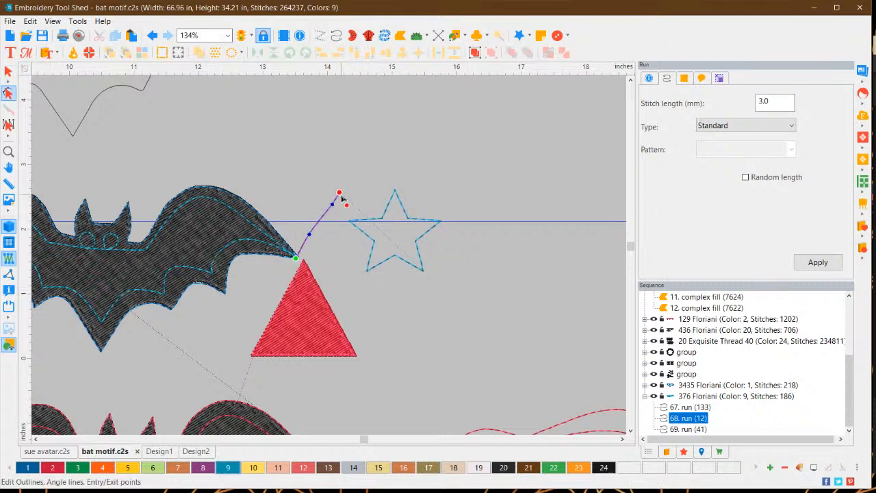
pyautogui.moveTo(340, 193); pyautogui.dragTo(331, 253)
pyautogui.click(810, 266)
pyautogui.click(479, 326)
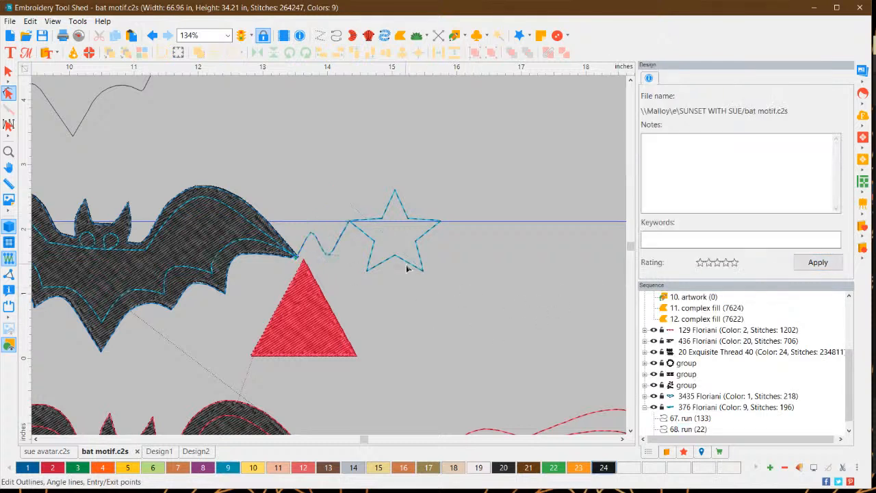
# Move the star's entry point to its left tip and its exit point to its right tip
pyautogui.click(407, 269)
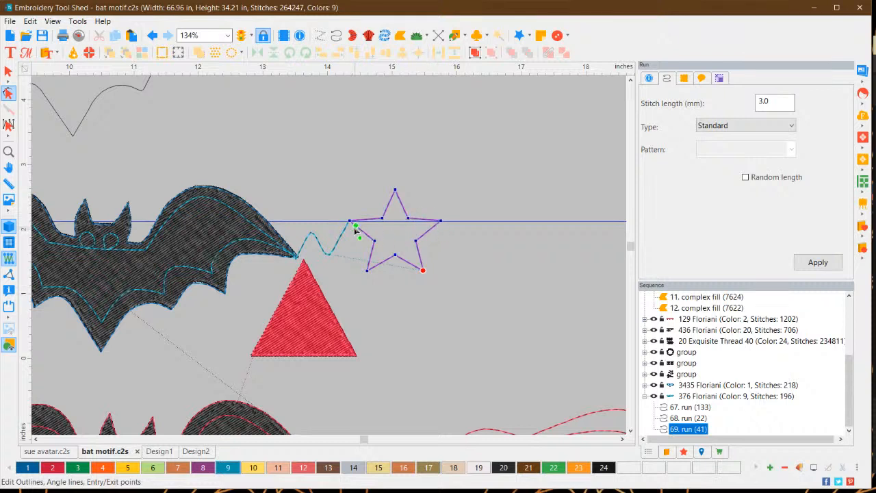
pyautogui.moveTo(354, 227); pyautogui.dragTo(350, 223)
pyautogui.moveTo(430, 267); pyautogui.dragTo(444, 230)
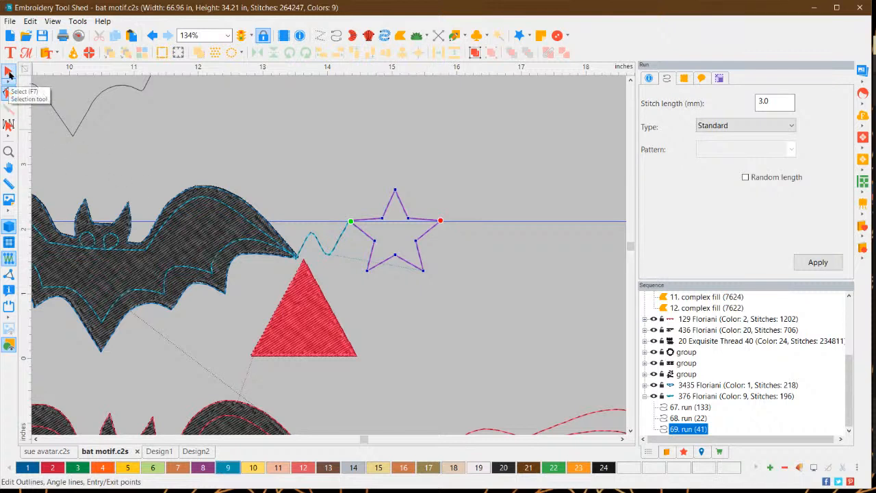
pyautogui.click(8, 72)
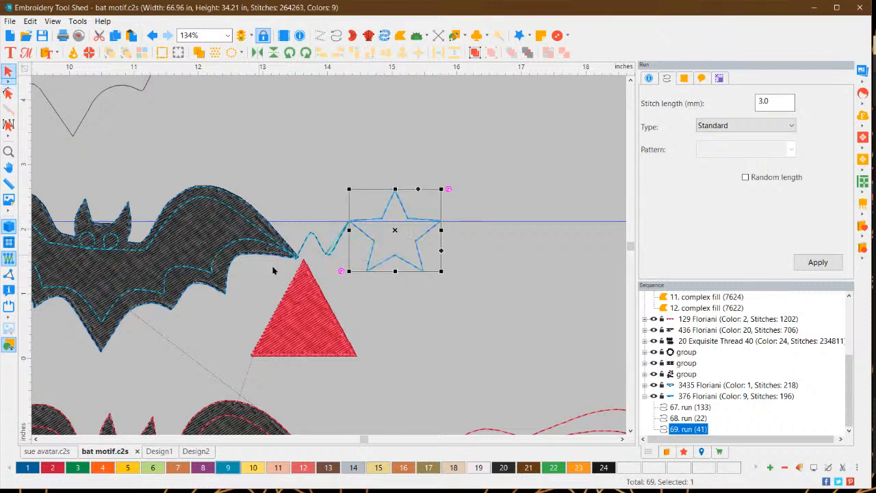
pyautogui.click(401, 320)
# Move the red filled triangle below the connecting run out of the way, to the left of the bats
pyautogui.click(297, 307)
pyautogui.scroll(-4, 245, 332)
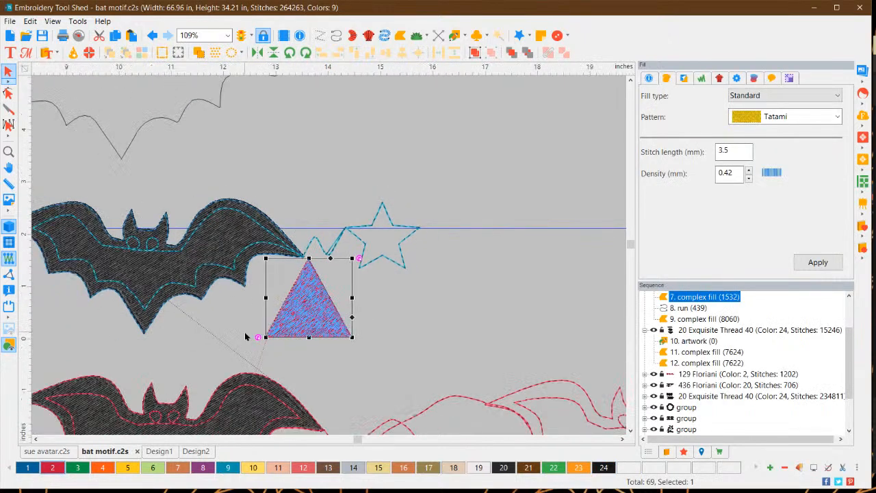
pyautogui.scroll(-2, 258, 309)
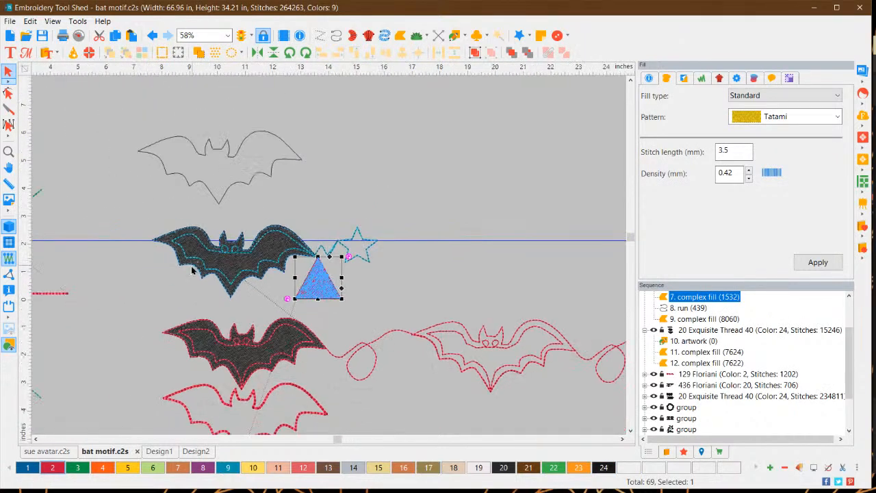
pyautogui.moveTo(315, 281); pyautogui.dragTo(96, 319)
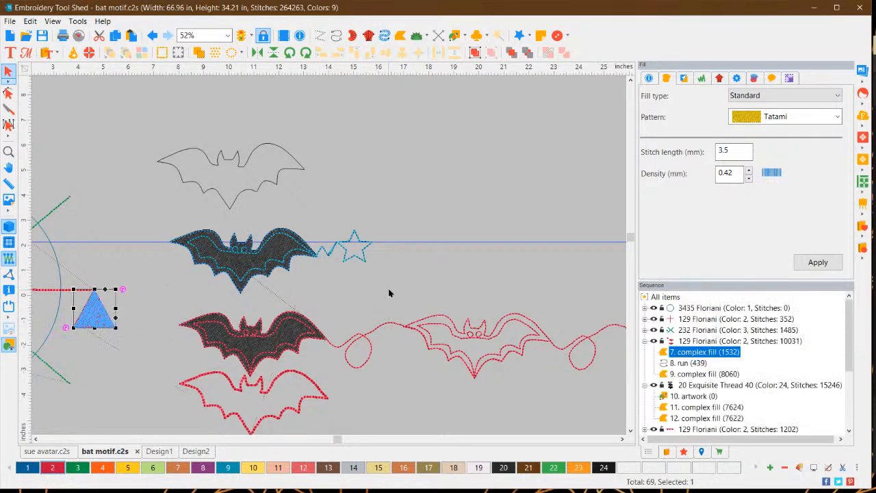
pyautogui.click(325, 277)
# Move the connecting run's exit point to its end at the star's left tip and apply the change
pyautogui.scroll(4, 287, 273)
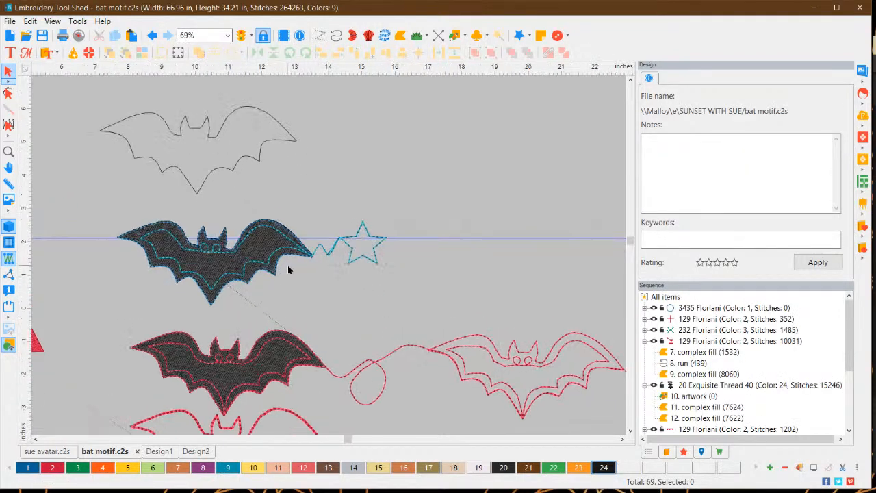
pyautogui.scroll(4, 285, 269)
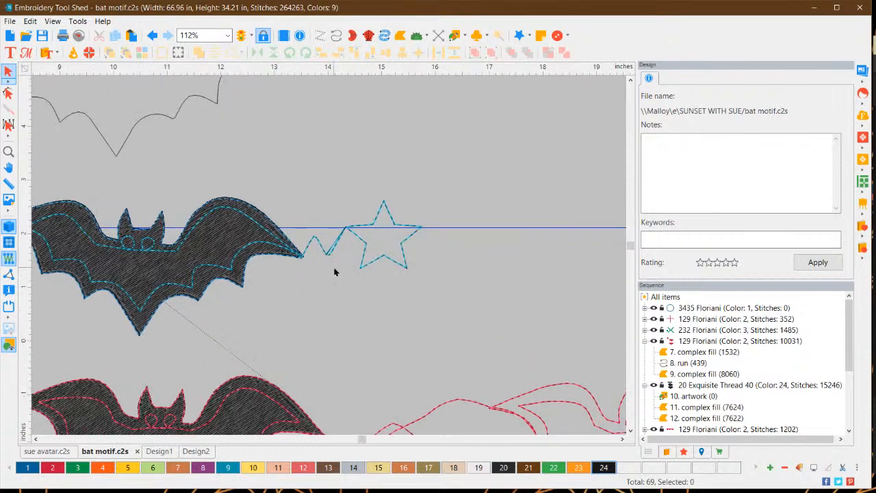
pyautogui.scroll(3, 333, 264)
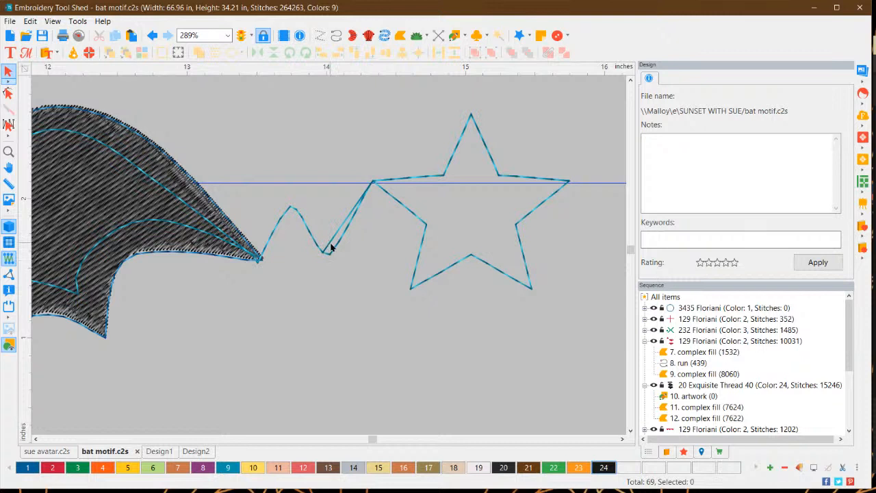
pyautogui.click(333, 250)
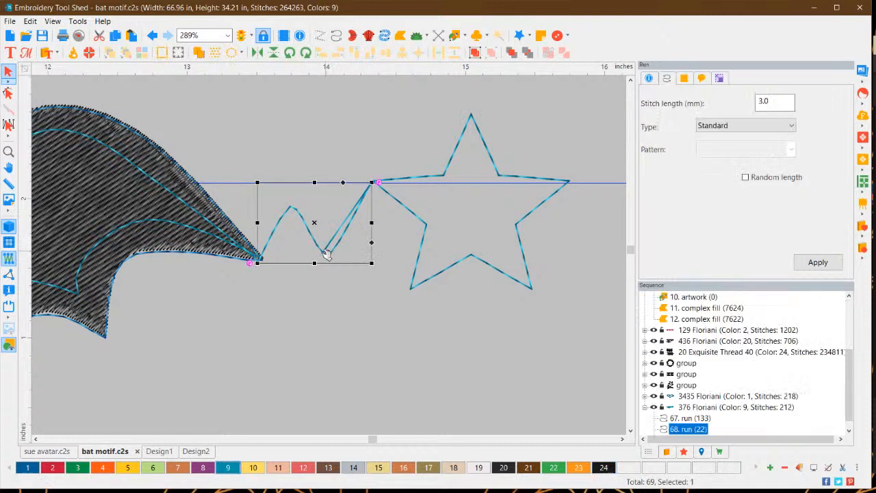
pyautogui.click(8, 93)
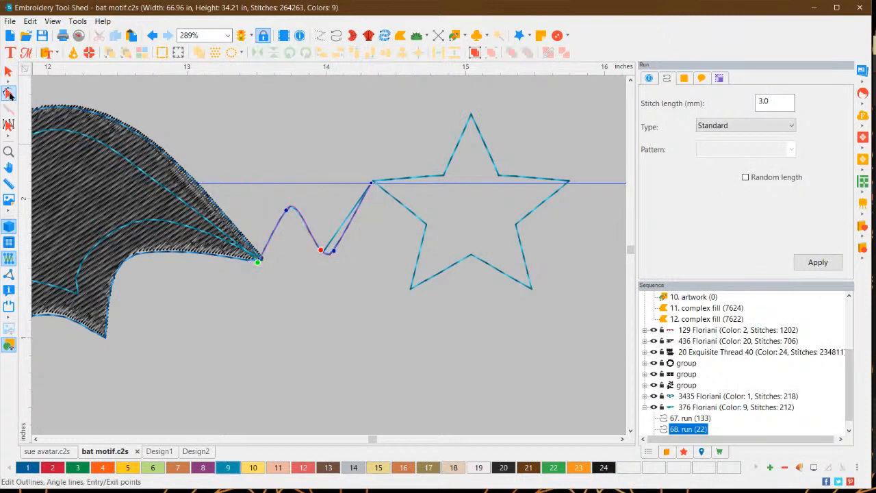
pyautogui.moveTo(320, 249); pyautogui.dragTo(338, 240)
pyautogui.click(371, 183)
pyautogui.click(818, 263)
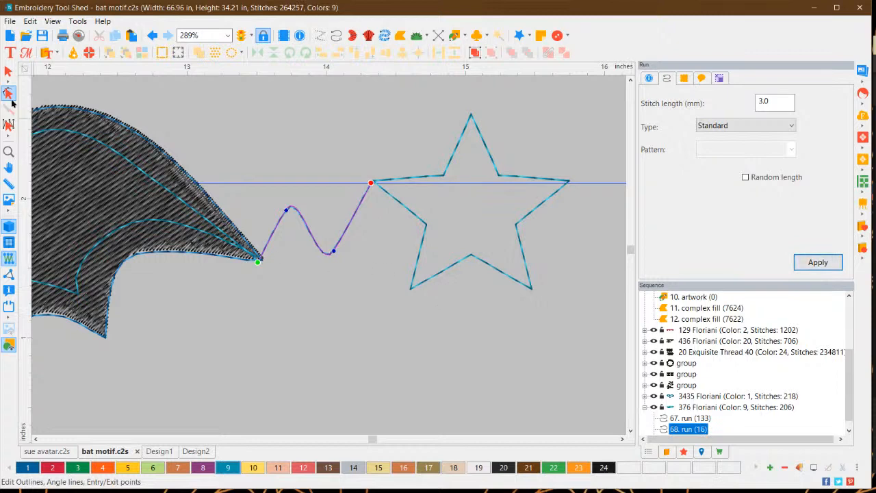
pyautogui.click(8, 71)
pyautogui.click(266, 348)
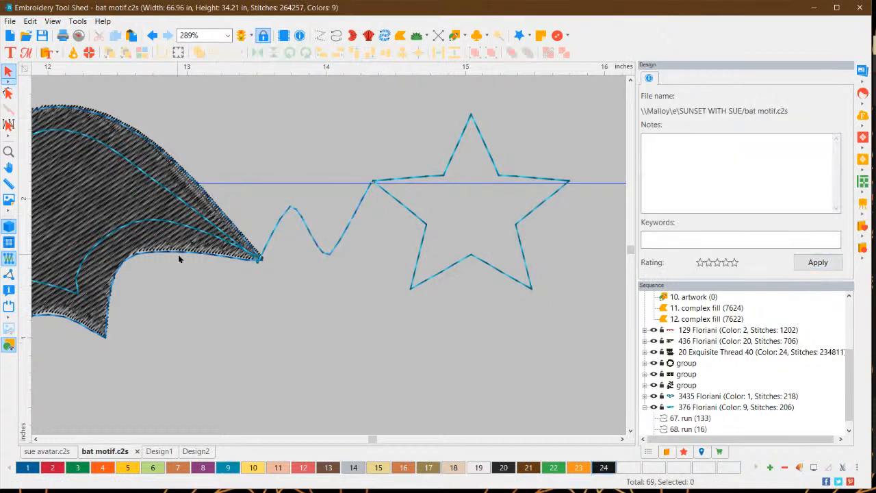
# Delete the black complex fill behind the upper bat, keeping its run-stitch outlines
pyautogui.scroll(-4, 178, 258)
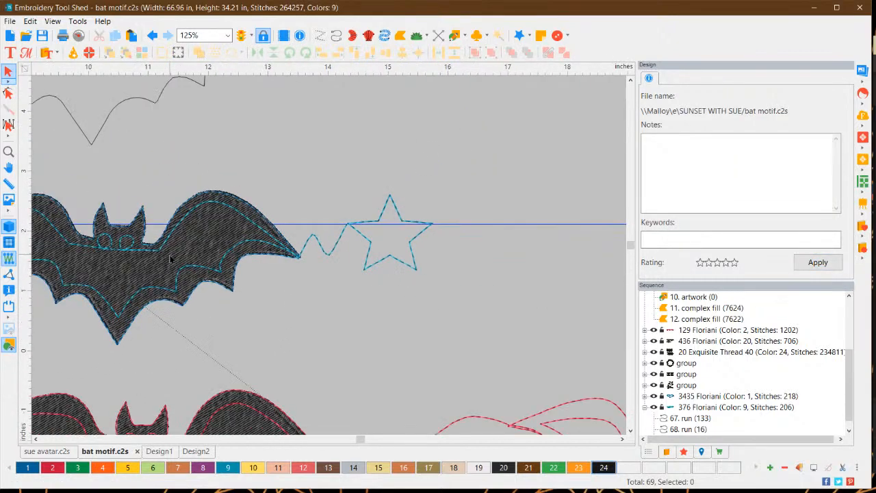
pyautogui.scroll(-2, 171, 258)
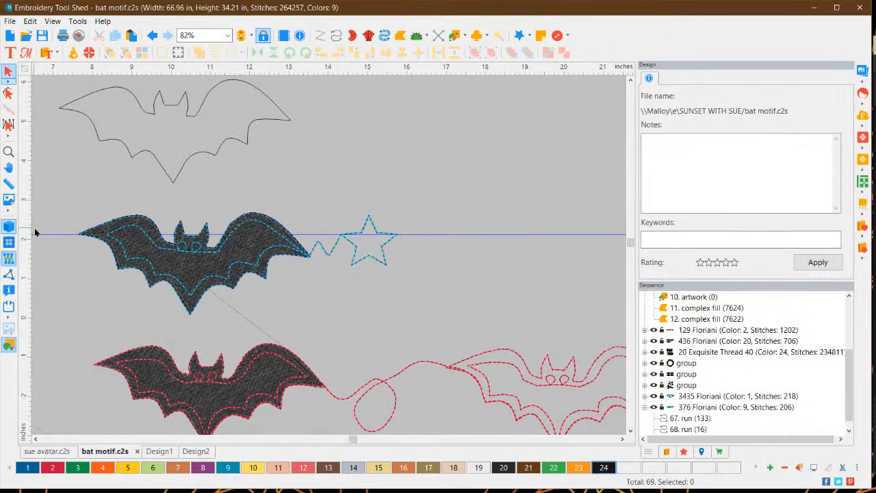
pyautogui.scroll(-1, 195, 275)
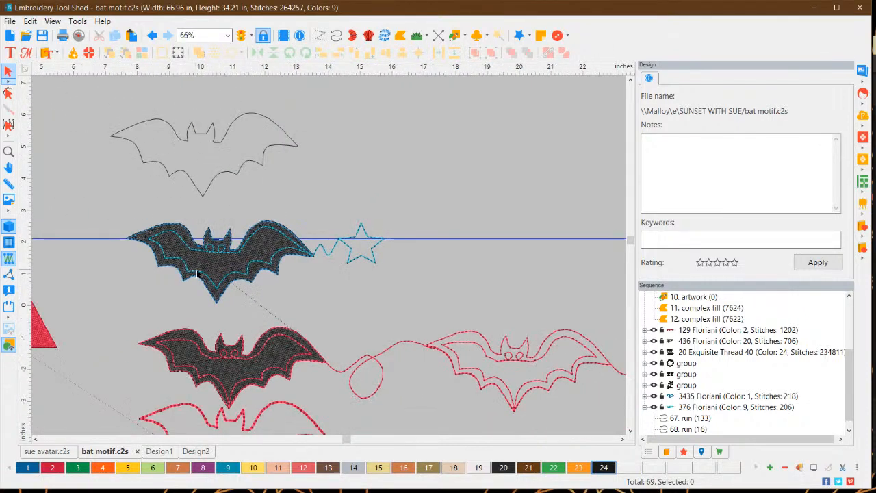
pyautogui.click(210, 269)
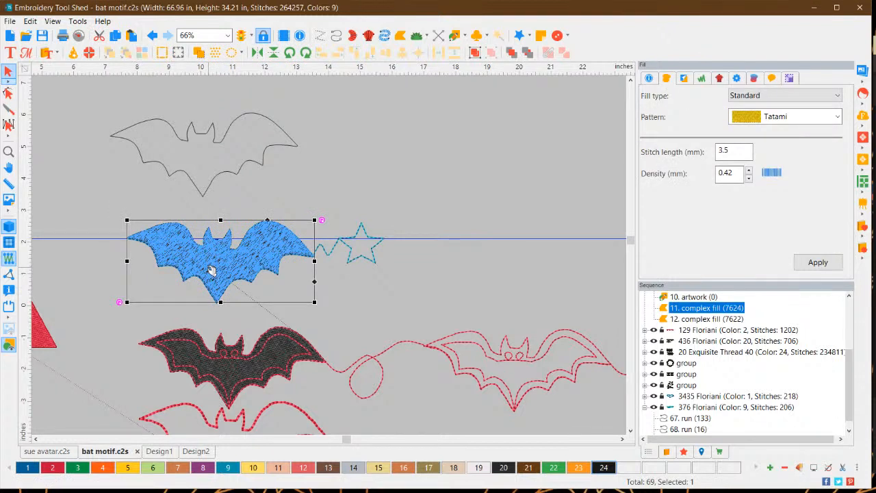
pyautogui.press('Delete')
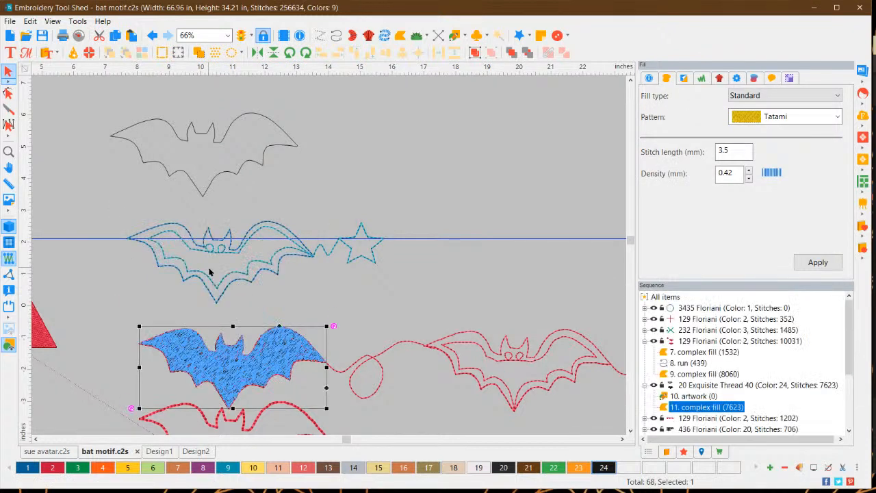
pyautogui.click(377, 238)
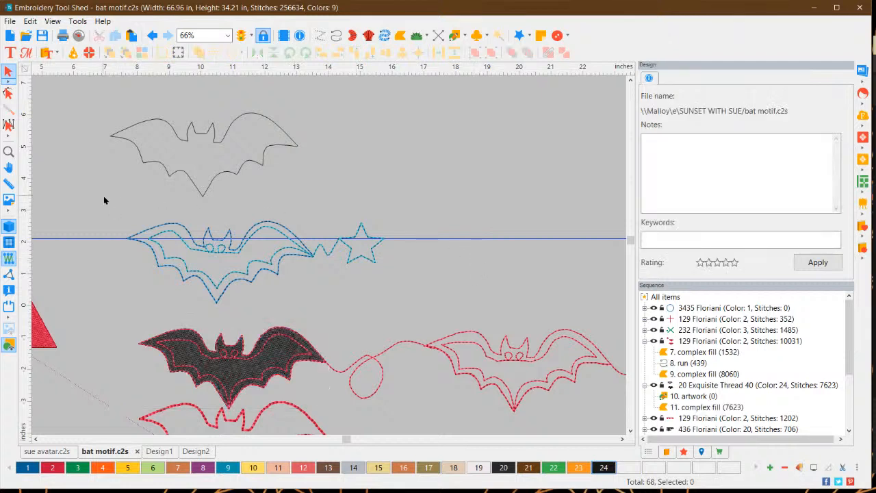
# Copy and paste the bat, connecting run and star, placing the copy about 8.04 inches right so its wing tip meets the first star
pyautogui.moveTo(103, 196); pyautogui.dragTo(420, 311)
pyautogui.rightClick(269, 253)
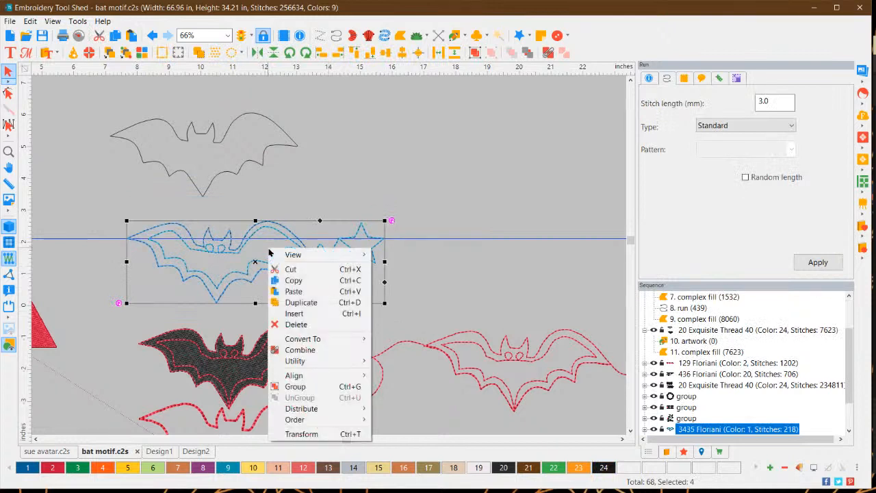
pyautogui.click(296, 280)
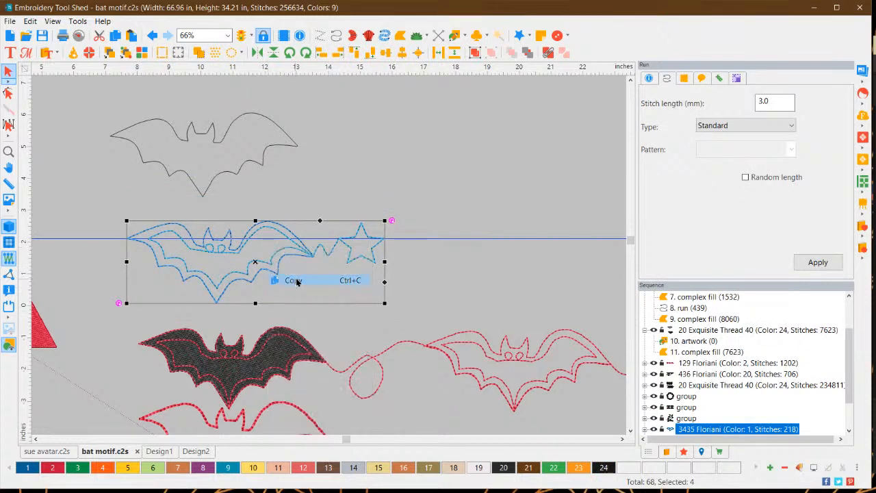
pyautogui.rightClick(275, 251)
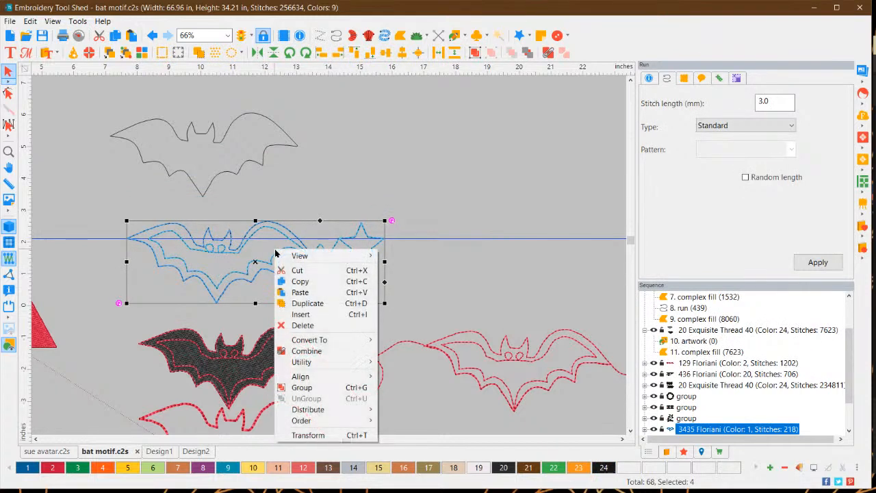
pyautogui.click(314, 293)
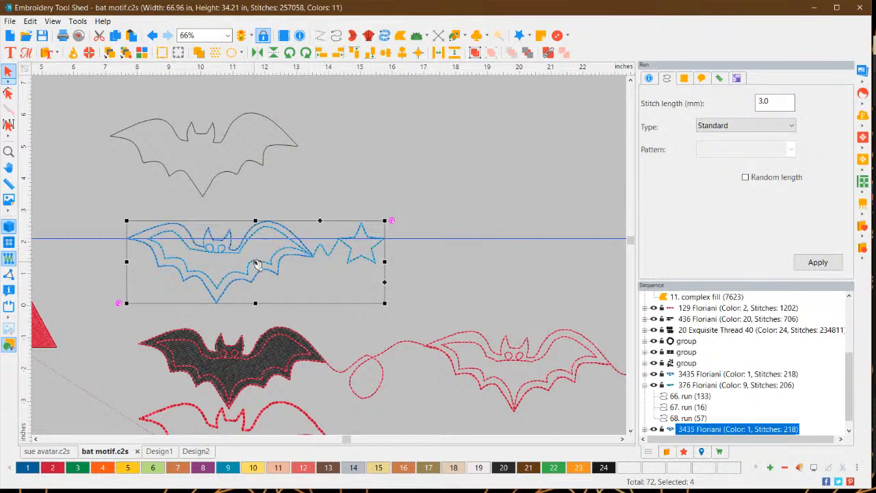
pyautogui.moveTo(256, 265); pyautogui.dragTo(515, 267)
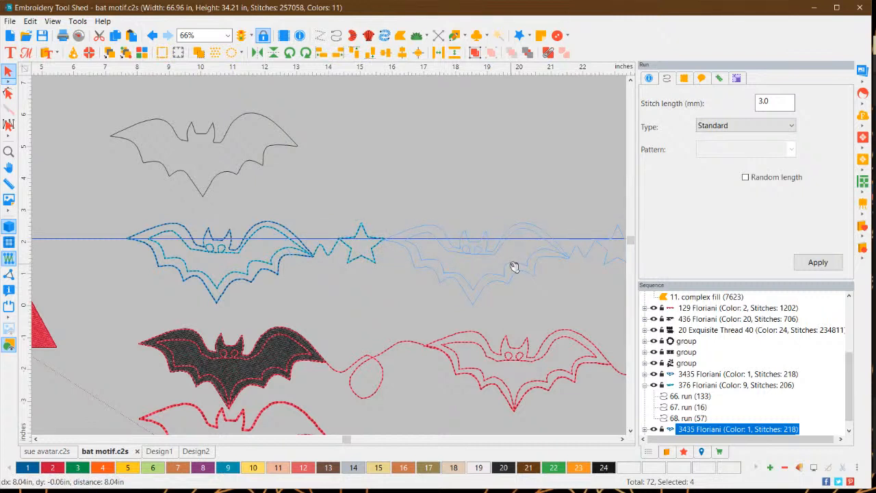
pyautogui.moveTo(515, 267); pyautogui.dragTo(515, 267)
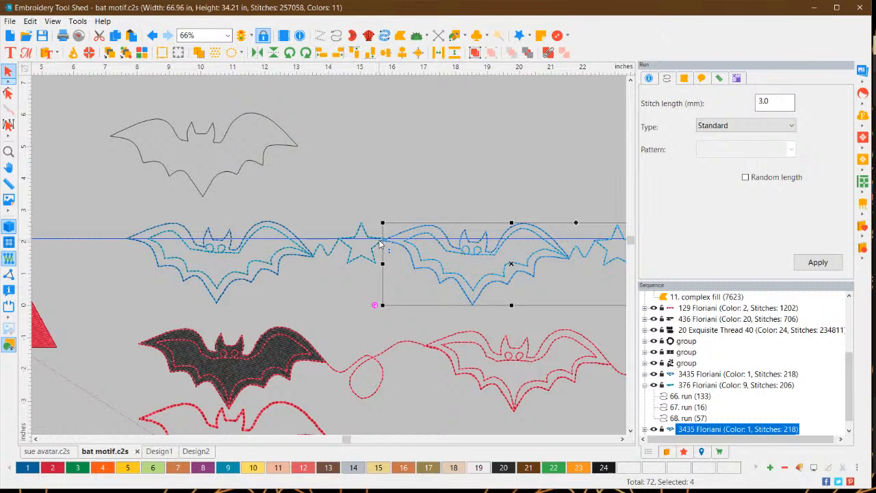
pyautogui.scroll(-1, 345, 255)
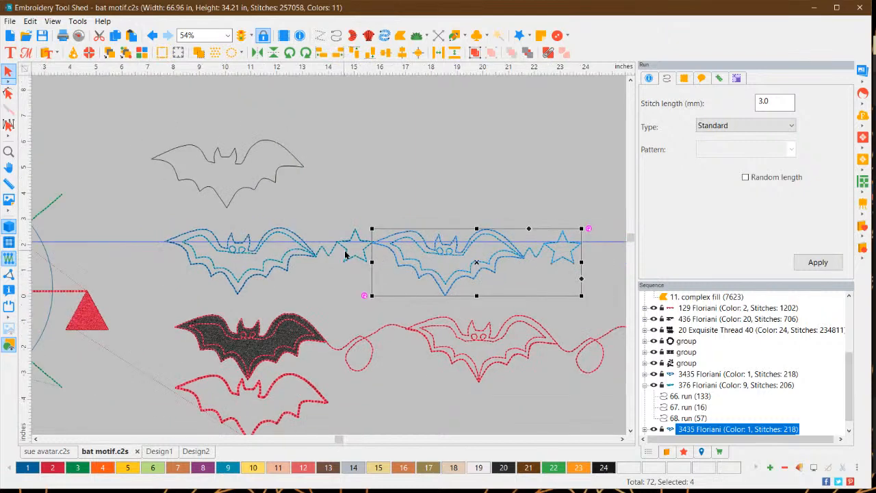
pyautogui.scroll(-1, 346, 255)
pyautogui.click(493, 200)
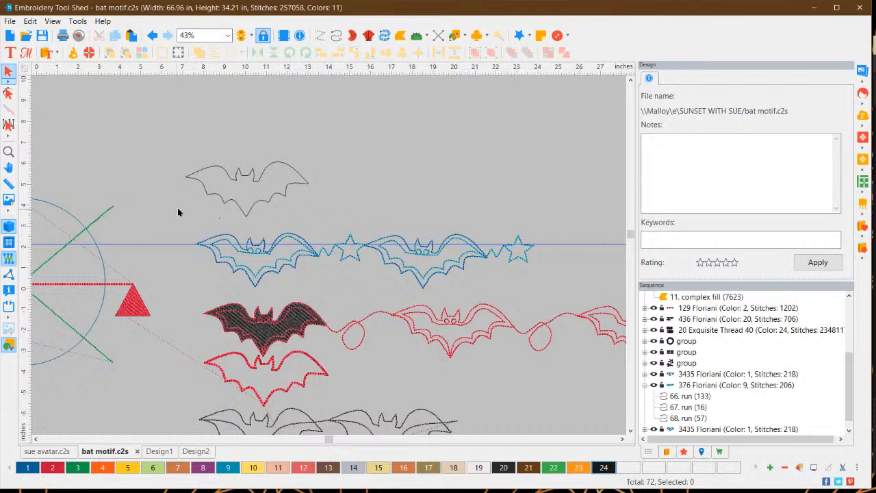
# Create a new blank design and paste the copied bat, connecting run and star into it
pyautogui.click(8, 23)
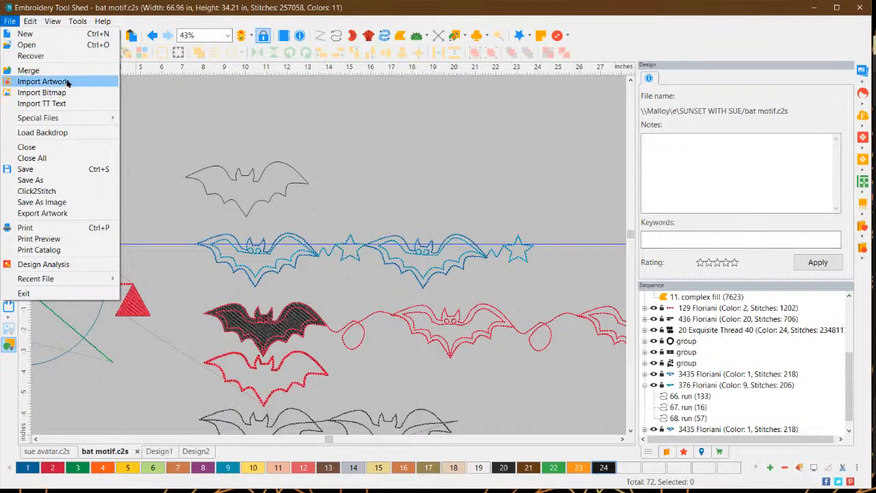
pyautogui.click(31, 33)
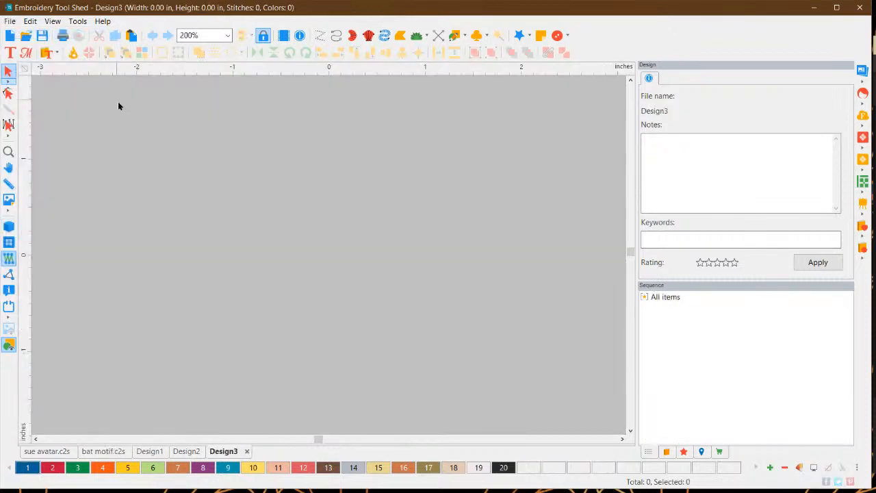
pyautogui.click(30, 22)
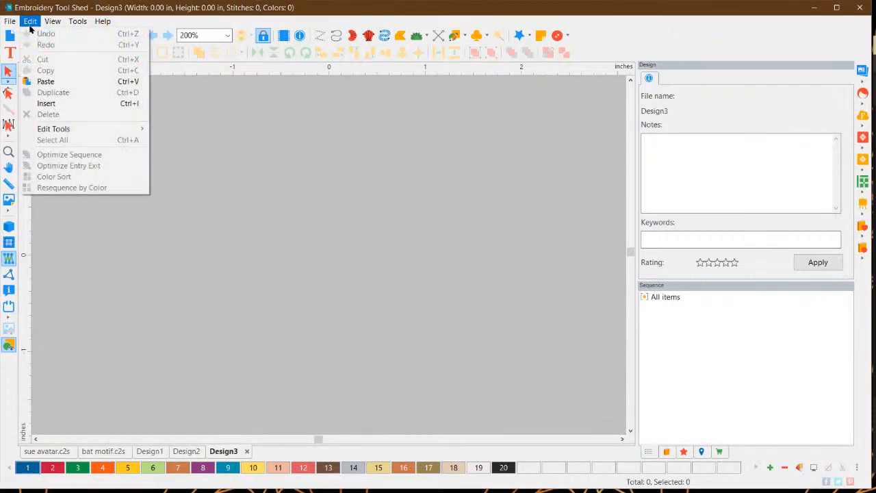
pyautogui.click(57, 81)
pyautogui.scroll(-2, 376, 273)
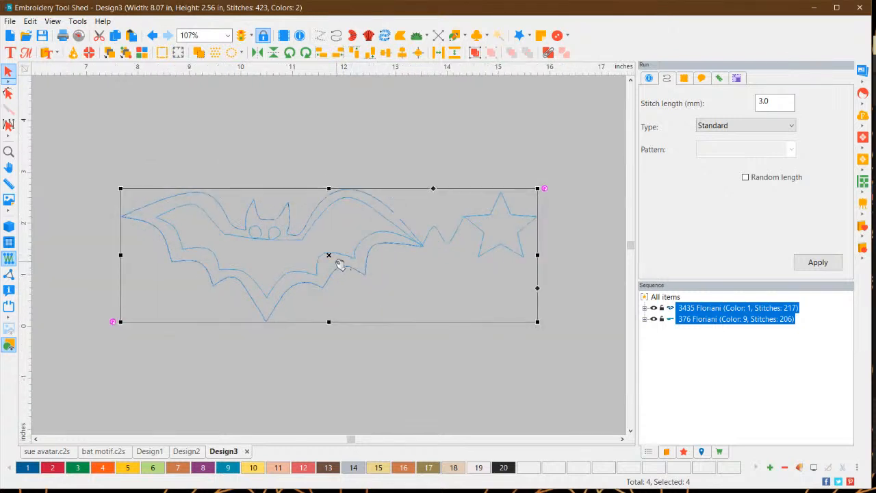
pyautogui.scroll(-1, 339, 265)
pyautogui.click(269, 362)
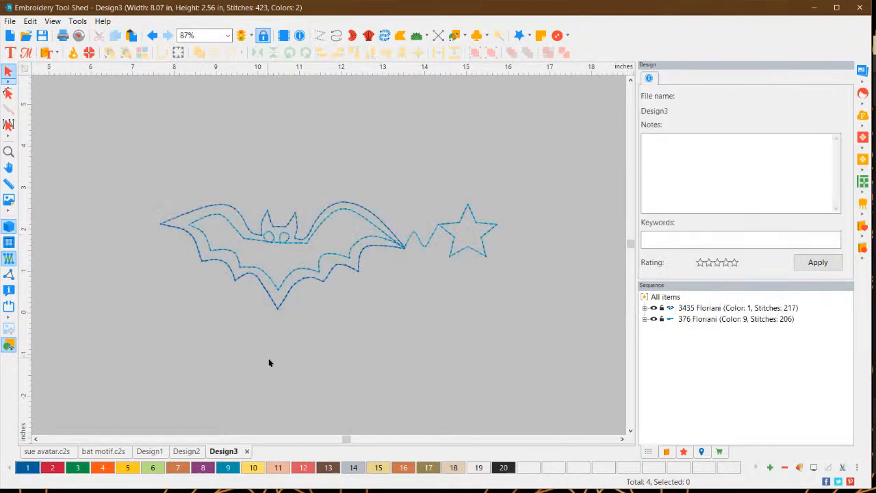
# Recolor the bat's blue outline to thread color 9, 376 Floriani, and check the motif with and without the 3D stitch preview
pyautogui.click(318, 287)
pyautogui.click(227, 467)
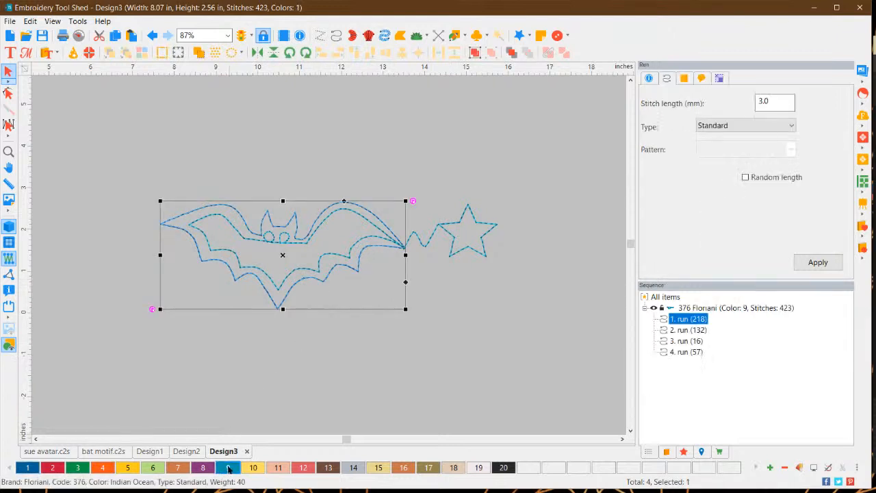
pyautogui.click(399, 388)
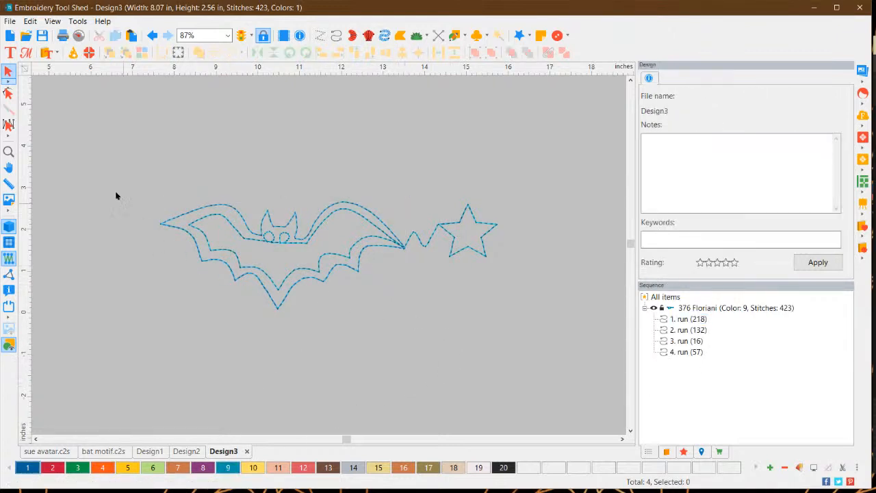
pyautogui.click(9, 227)
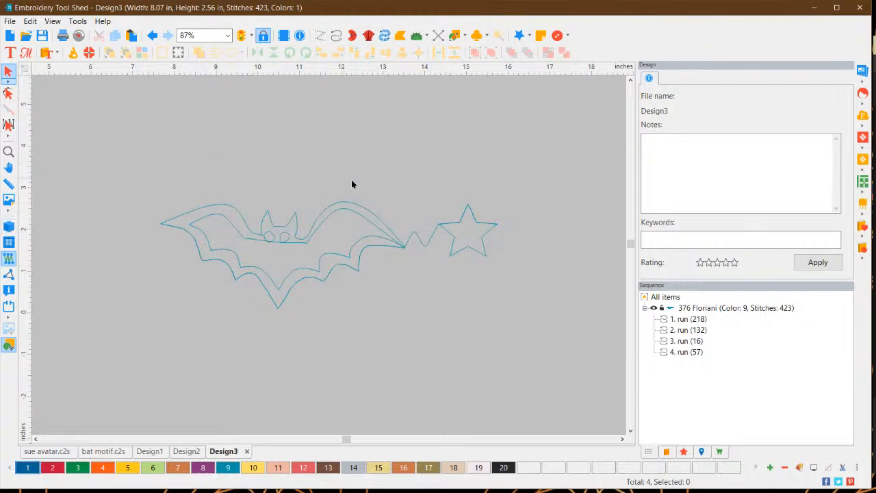
pyautogui.click(9, 226)
# Select the bat, connecting run and star together and save them as a motif file named Batstar
pyautogui.moveTo(124, 142); pyautogui.dragTo(530, 351)
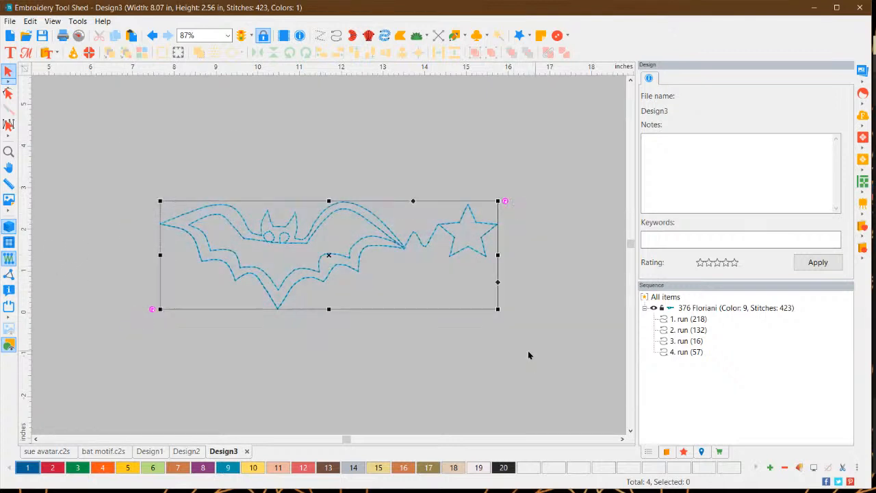
pyautogui.click(13, 24)
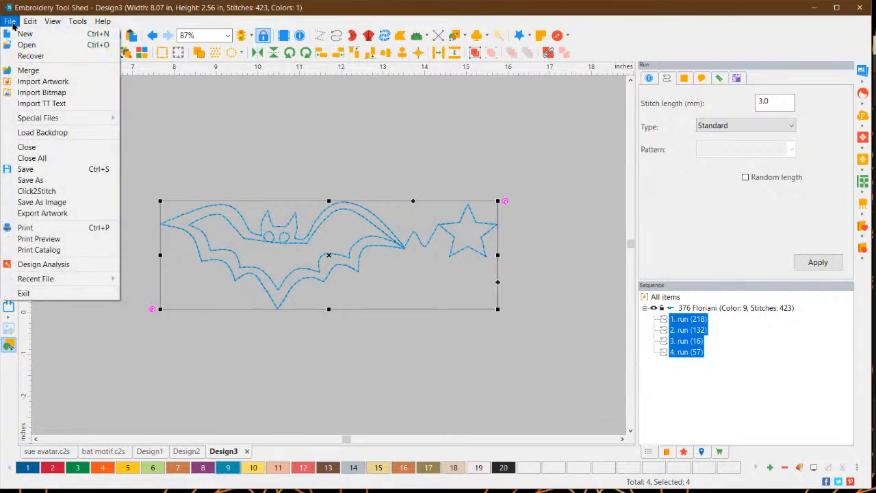
pyautogui.moveTo(81, 122)
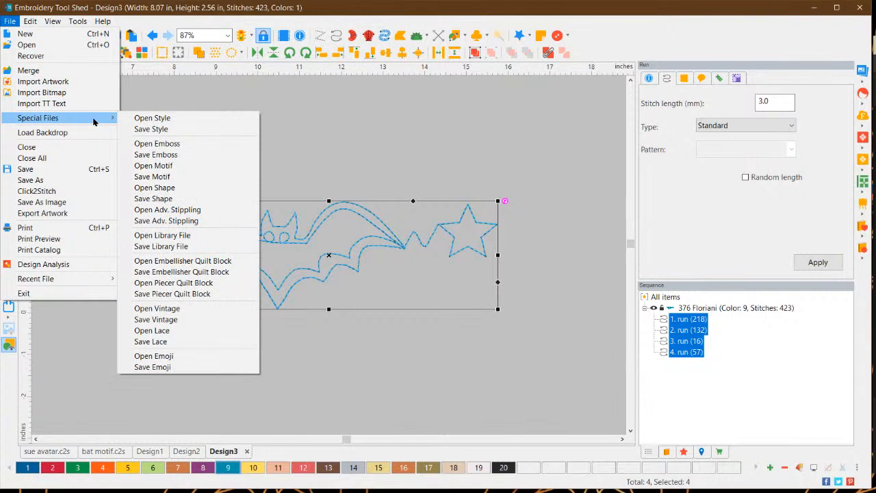
pyautogui.click(152, 177)
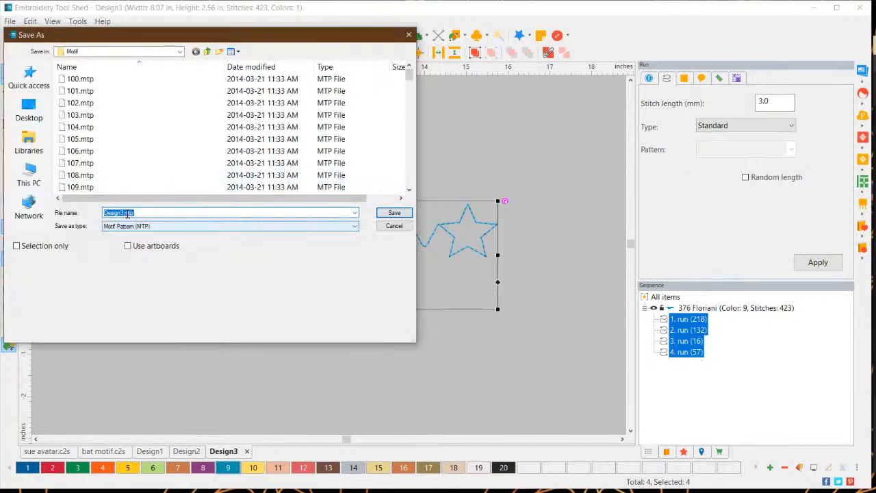
pyautogui.moveTo(130, 213); pyautogui.dragTo(91, 212)
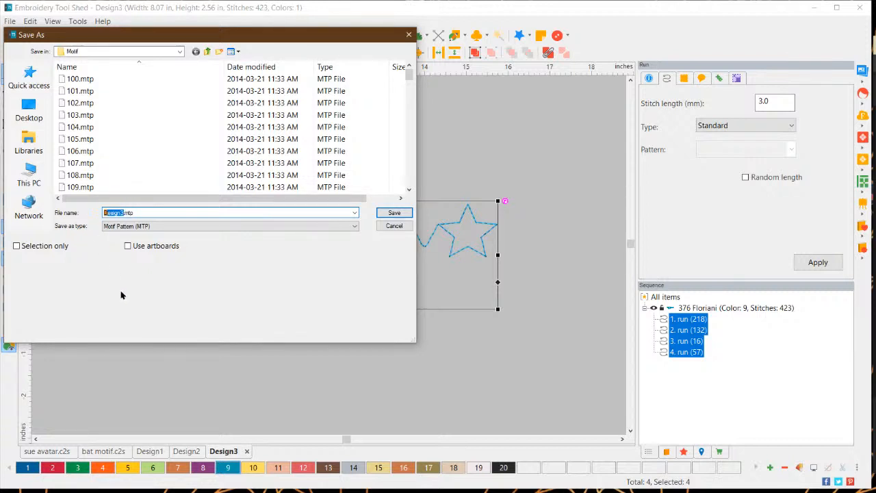
pyautogui.write('Batstar')
pyautogui.click(395, 213)
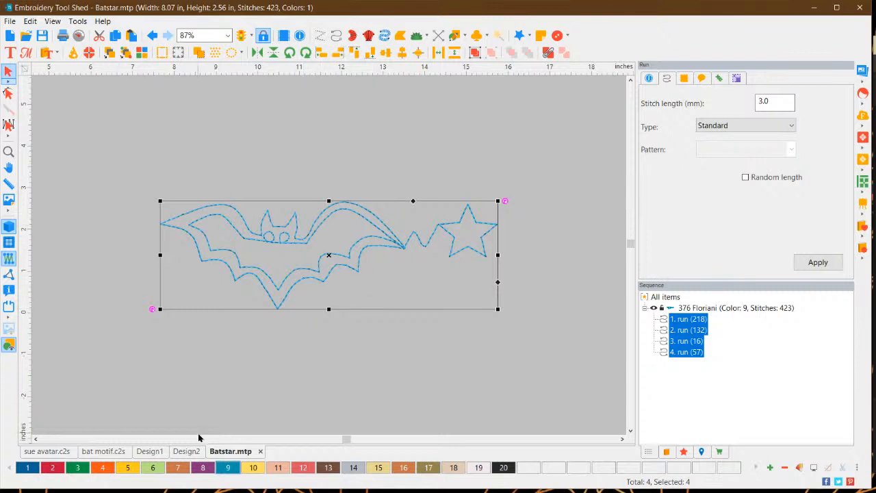
# In Design2, change the square motif fill's pattern to Batstar and apply it
pyautogui.click(188, 451)
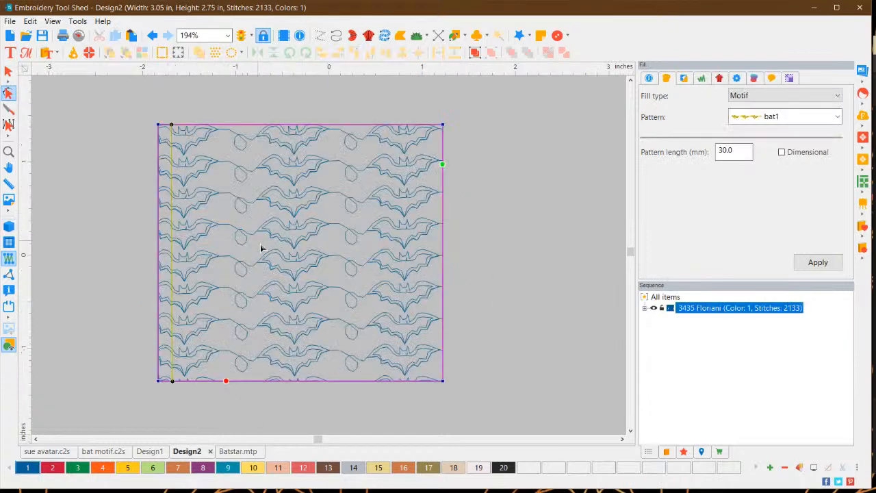
pyautogui.click(8, 72)
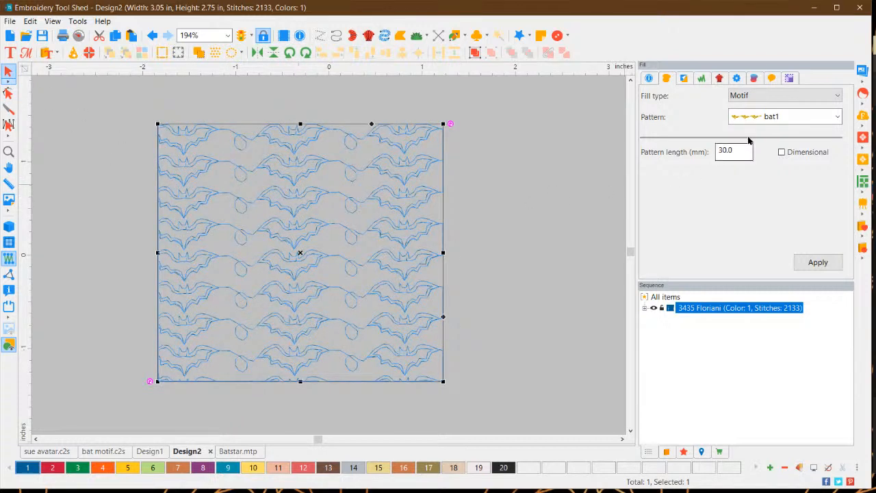
pyautogui.click(799, 113)
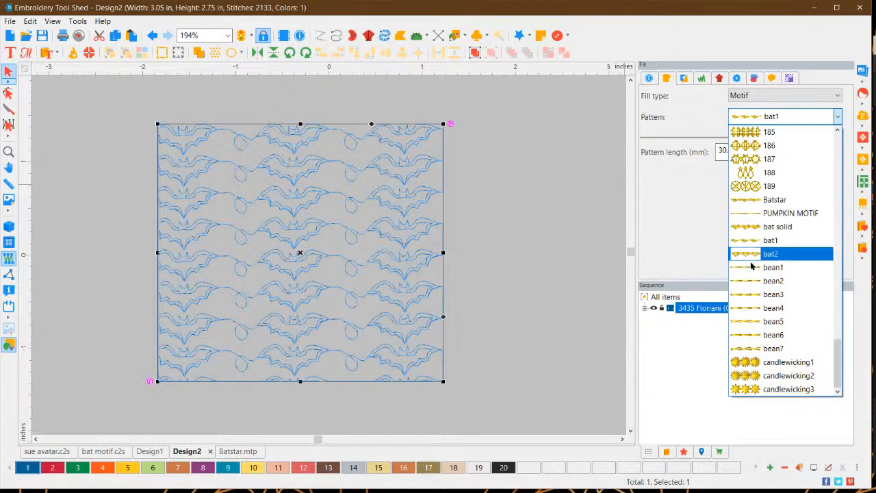
pyautogui.click(772, 201)
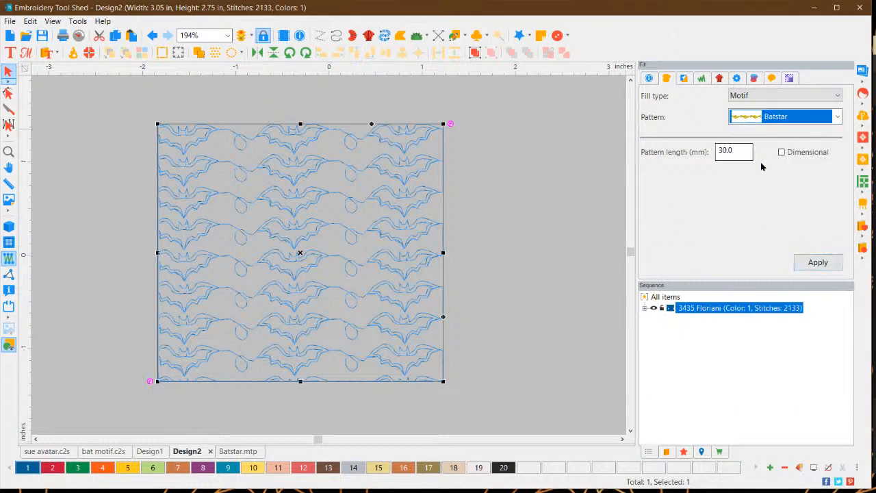
pyautogui.click(816, 265)
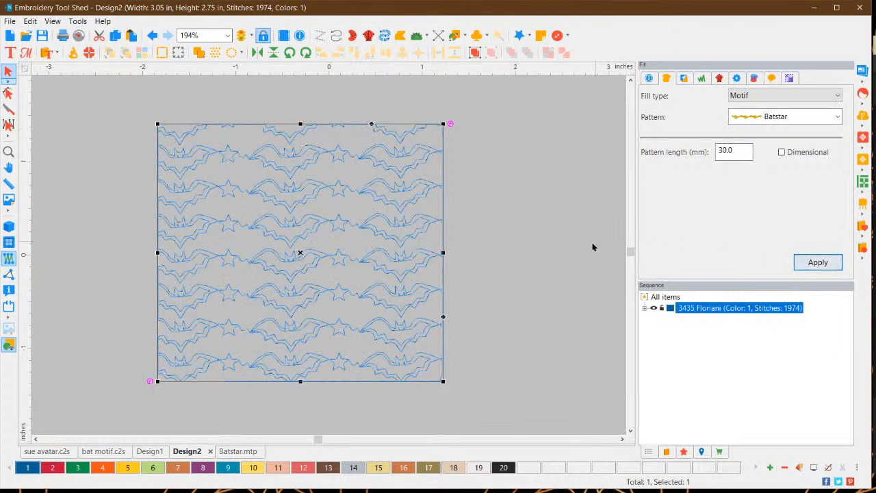
pyautogui.click(545, 272)
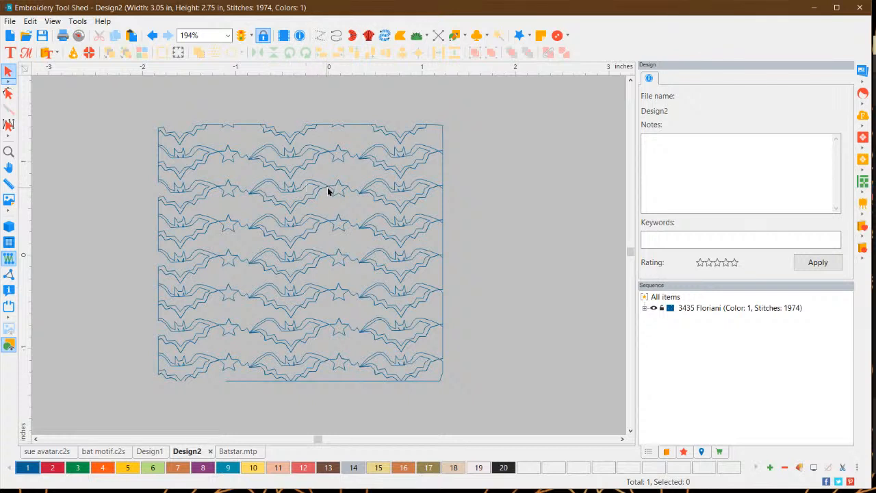
# Turn on the Dimensional option for the square's Batstar fill and apply it
pyautogui.click(406, 252)
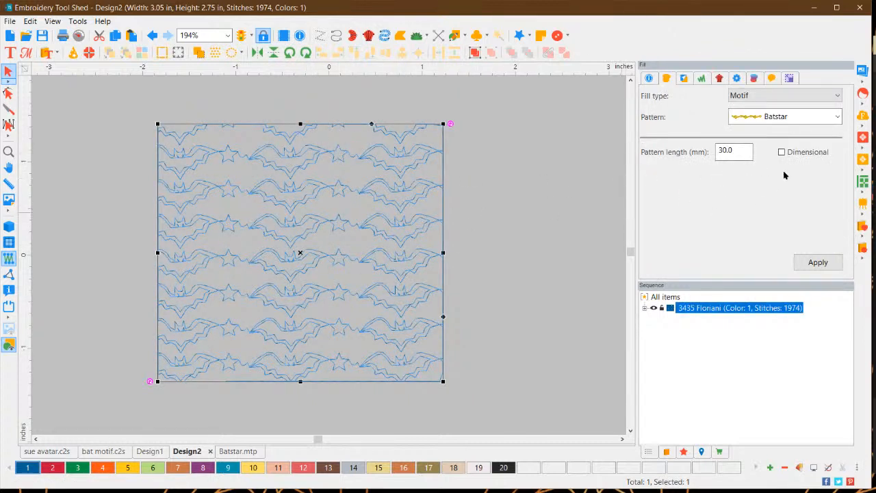
pyautogui.click(782, 152)
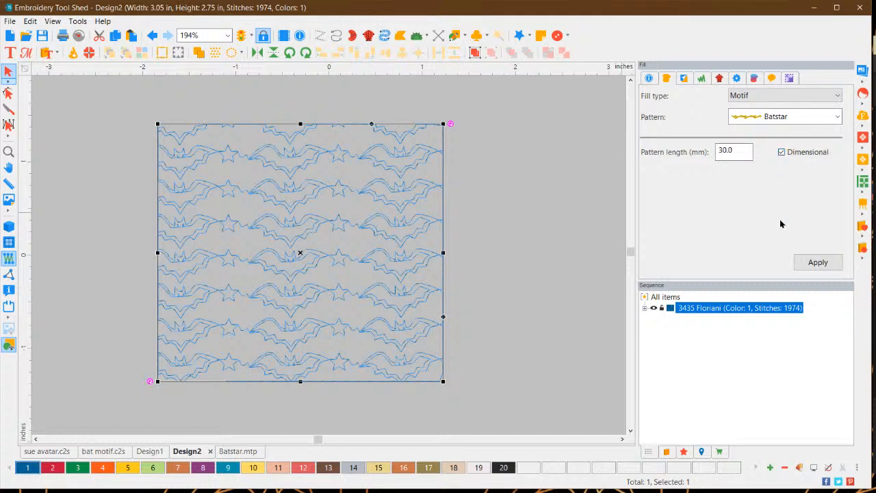
pyautogui.click(817, 264)
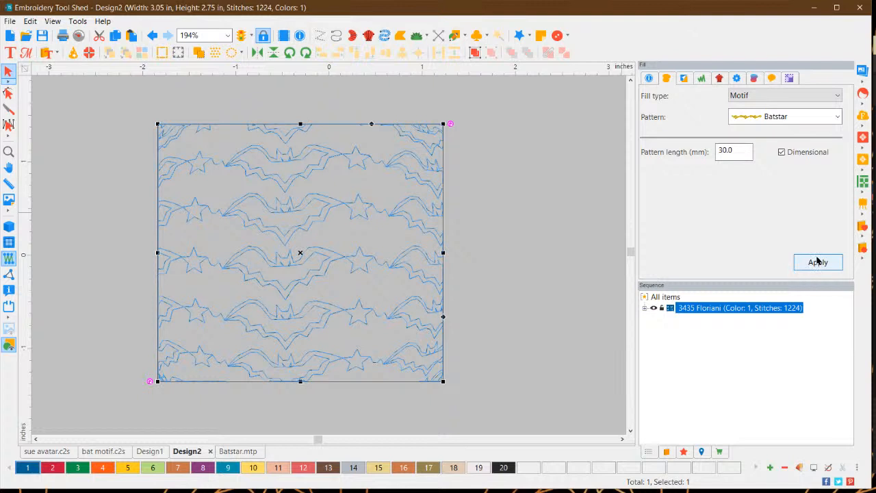
pyautogui.click(781, 153)
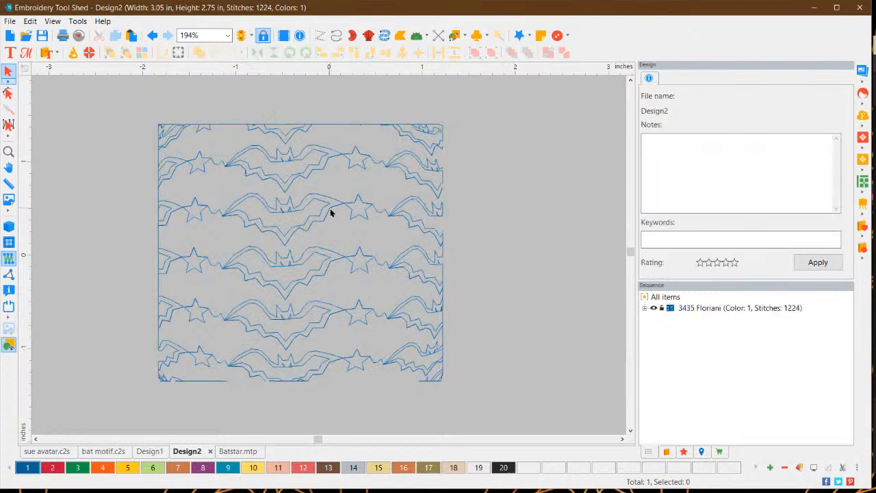
# Set the dimensional Batstar fill's pattern length to 20 mm and apply it
pyautogui.doubleClick(733, 151)
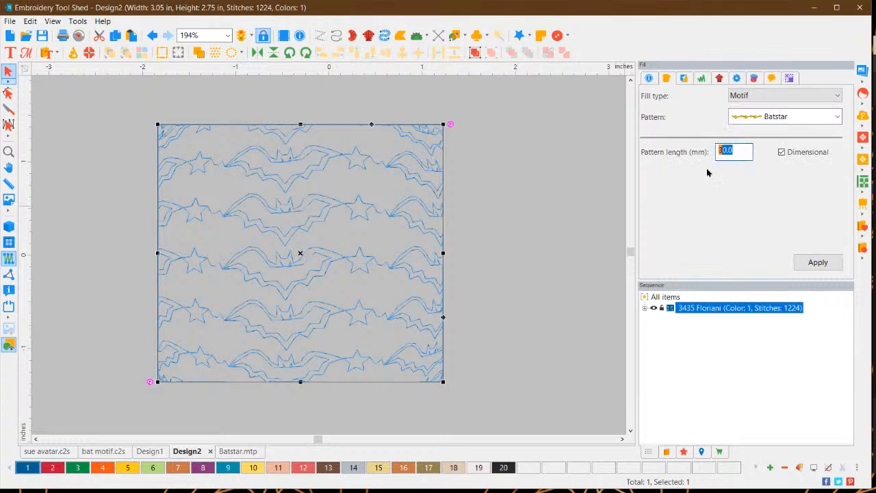
pyautogui.write('20')
pyautogui.click(825, 264)
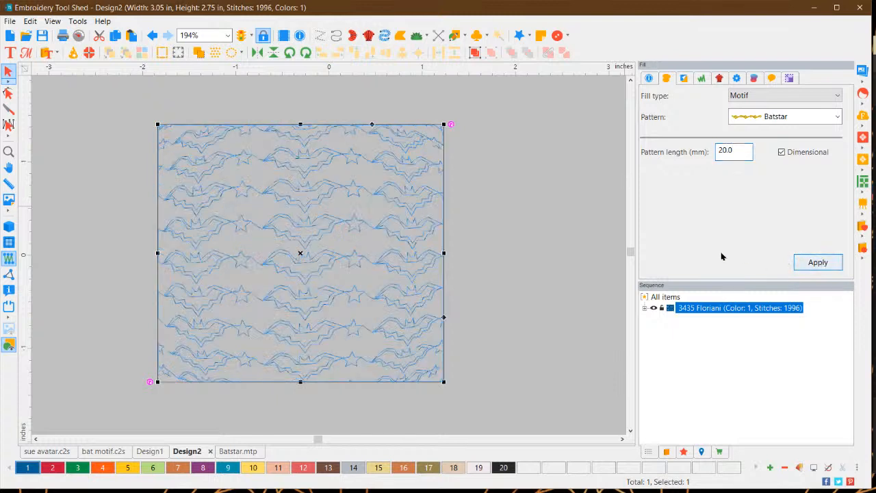
pyautogui.click(557, 253)
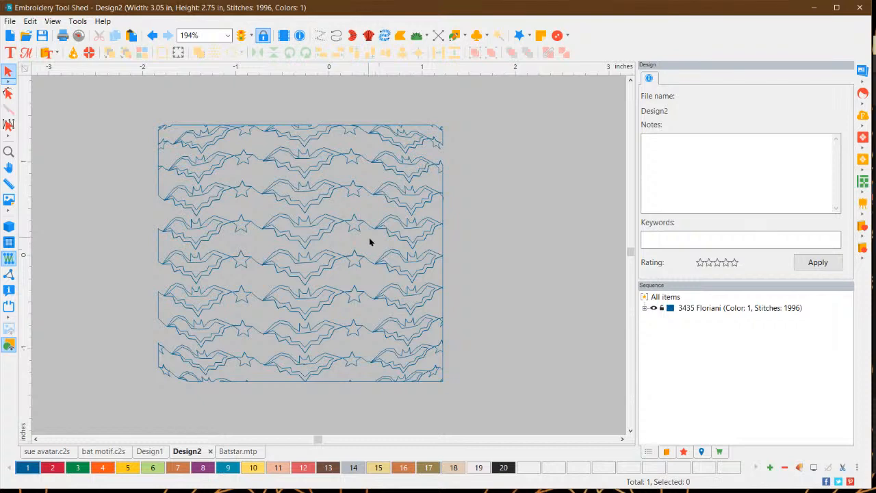
# Examine the bat variations in bat motif.c2s, including the run settings of the thick red bat outline
pyautogui.click(107, 452)
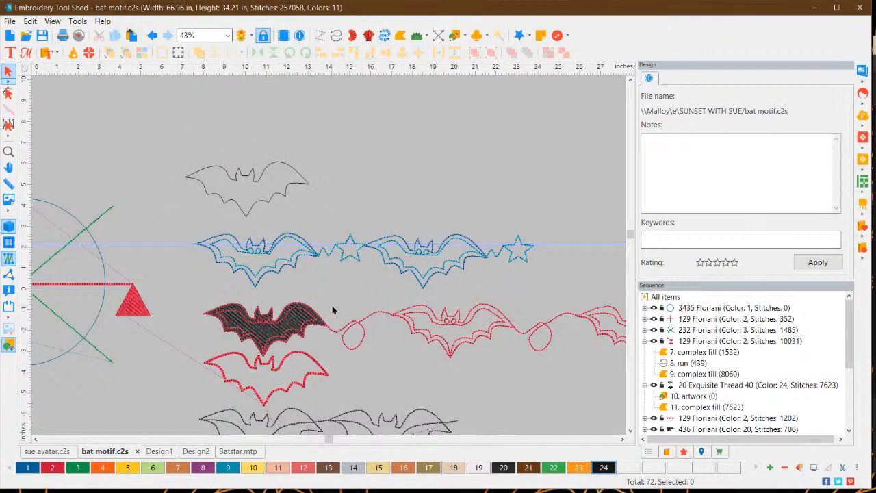
pyautogui.scroll(-3, 332, 301)
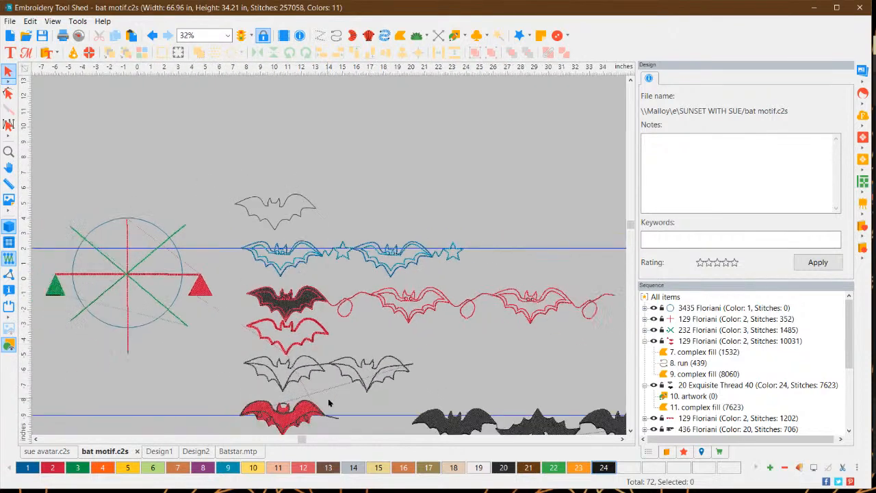
pyautogui.scroll(-2, 303, 412)
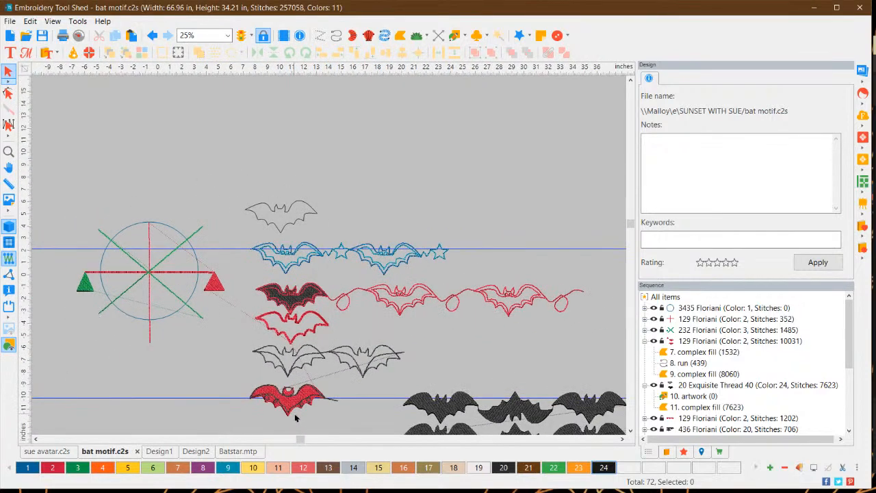
pyautogui.scroll(1, 296, 419)
pyautogui.click(631, 433)
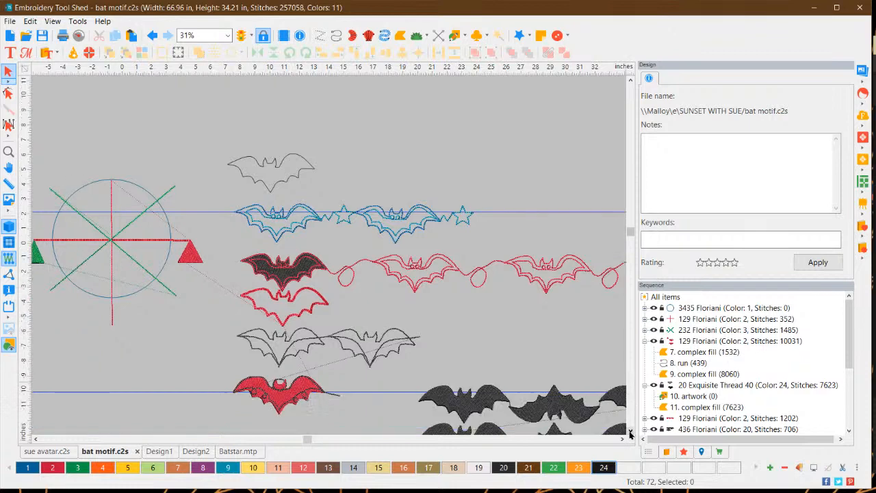
pyautogui.click(631, 432)
pyautogui.scroll(1, 303, 254)
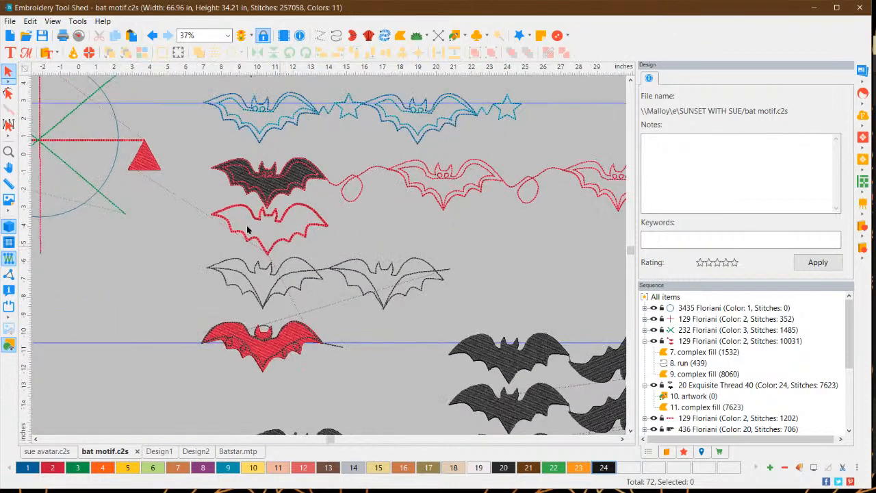
pyautogui.scroll(3, 247, 230)
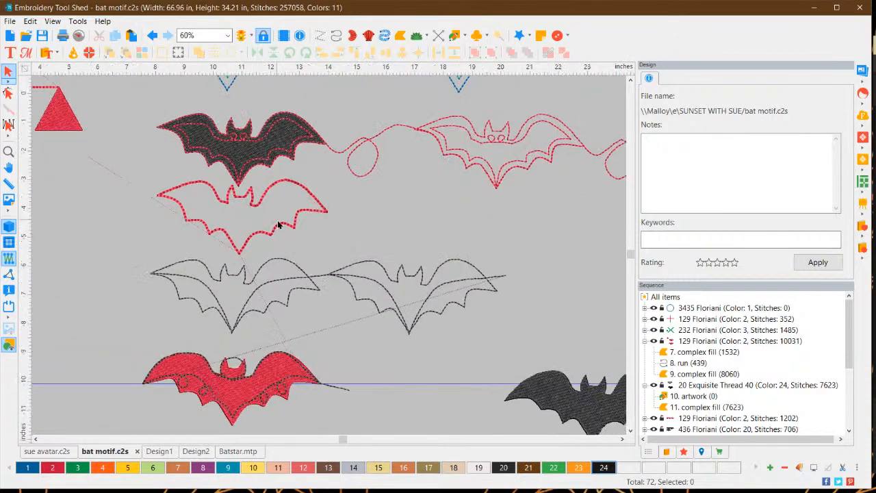
pyautogui.click(278, 226)
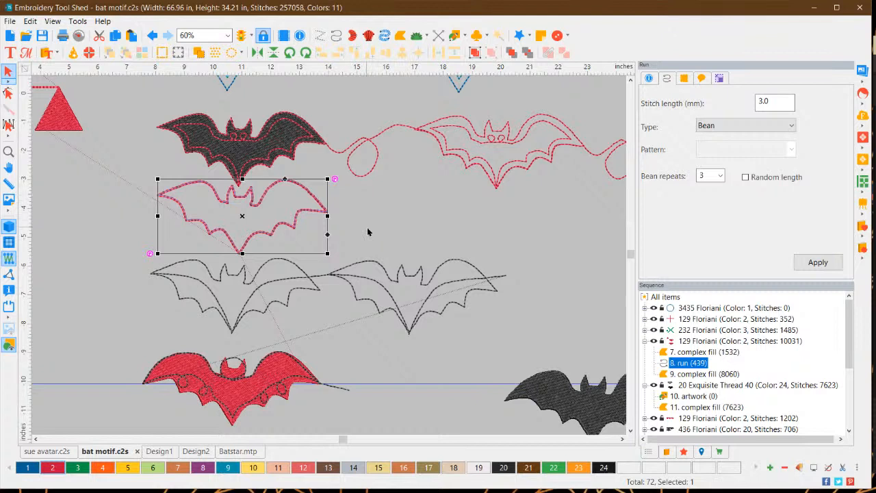
pyautogui.click(339, 339)
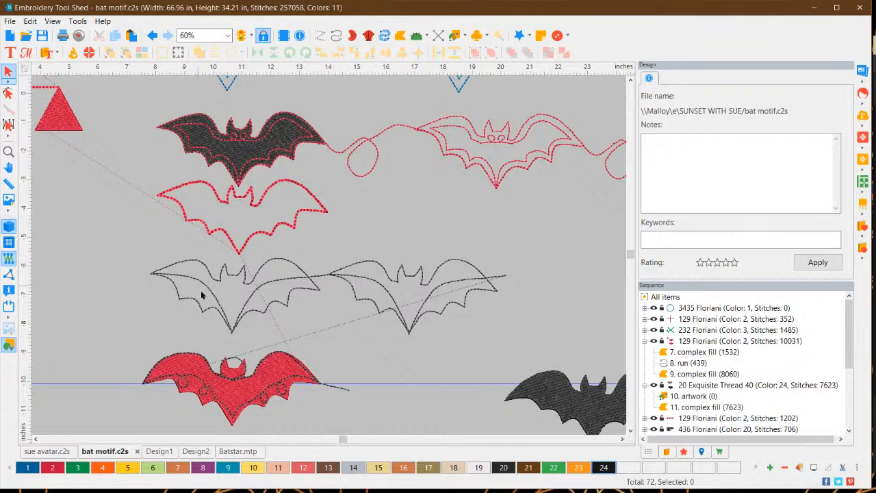
# Return to Design2, switch the square fill's motif pattern to bat1 and apply it
pyautogui.click(194, 453)
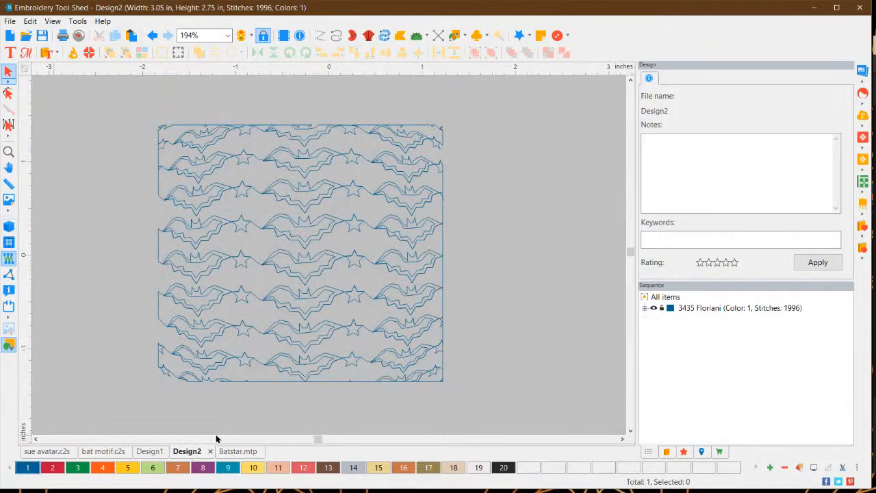
pyautogui.click(401, 255)
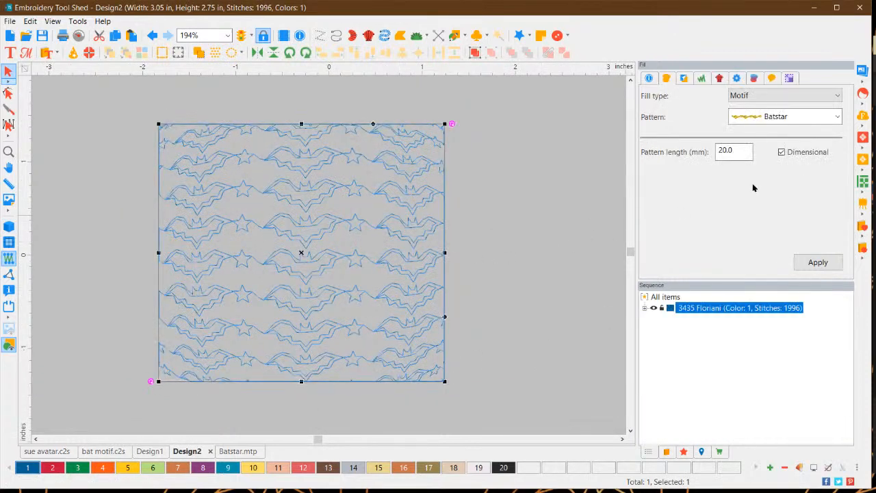
pyautogui.click(801, 121)
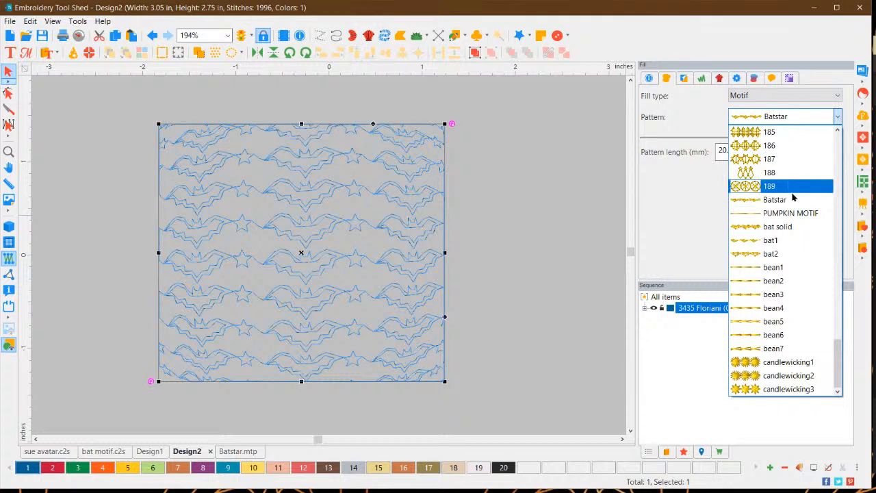
pyautogui.click(791, 239)
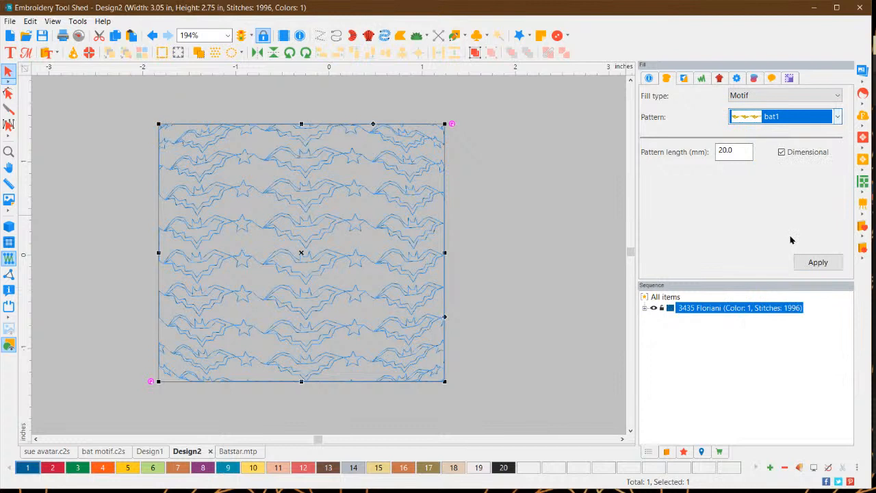
pyautogui.click(824, 266)
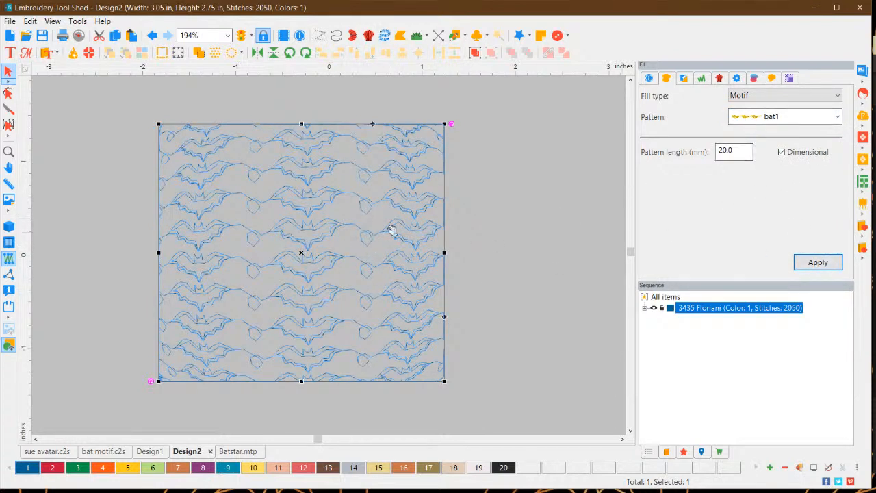
# Switch the square's motif fill to the bat2 pattern, turn off its Dimensional option and apply both changes
pyautogui.click(819, 117)
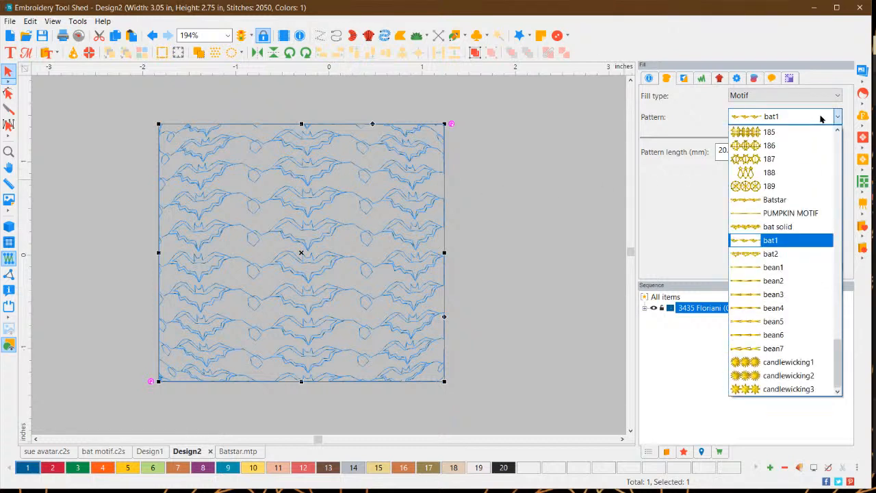
pyautogui.click(788, 255)
pyautogui.click(823, 268)
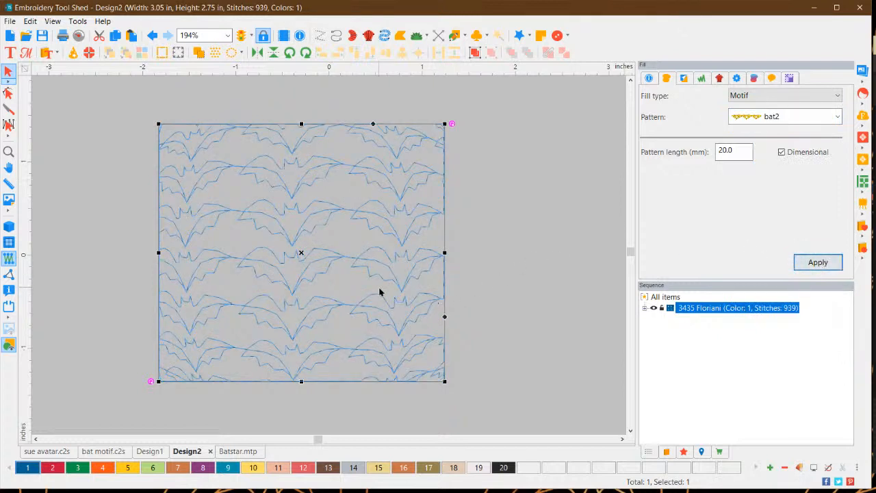
pyautogui.click(782, 152)
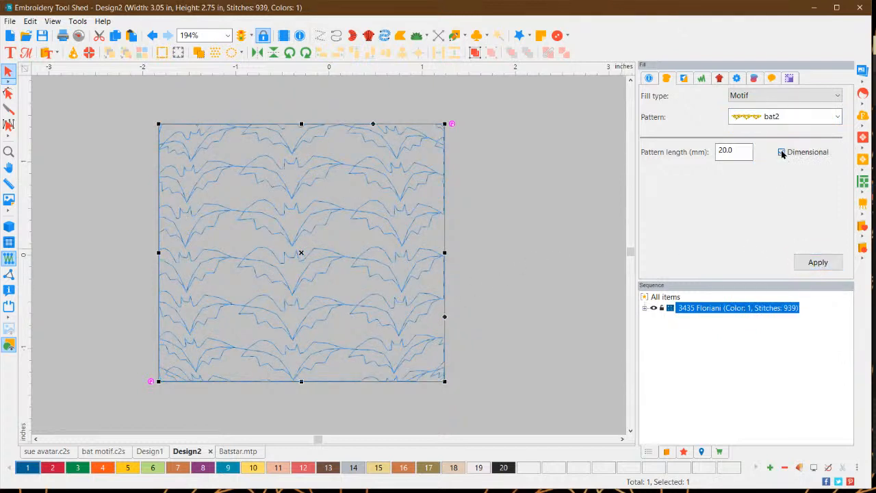
pyautogui.click(811, 264)
pyautogui.click(539, 259)
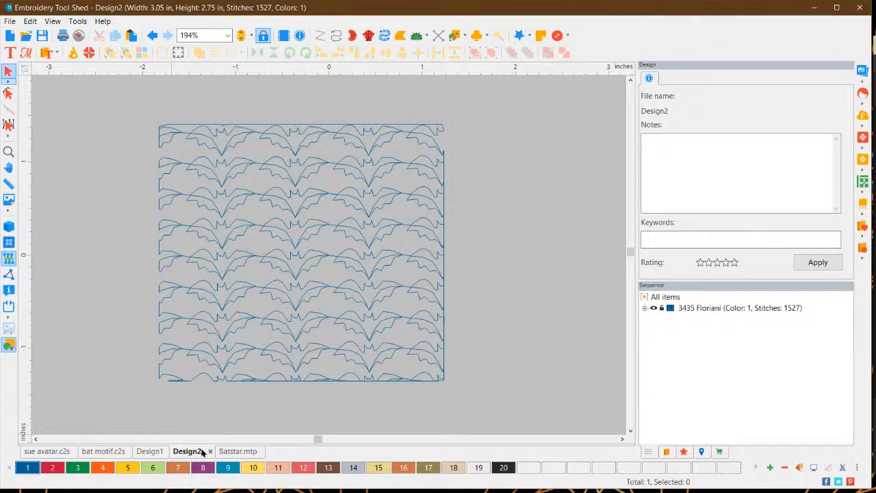
# Review and close Batstar.mtp, and set the square's fill pattern in Design2 back to Batstar
pyautogui.click(245, 455)
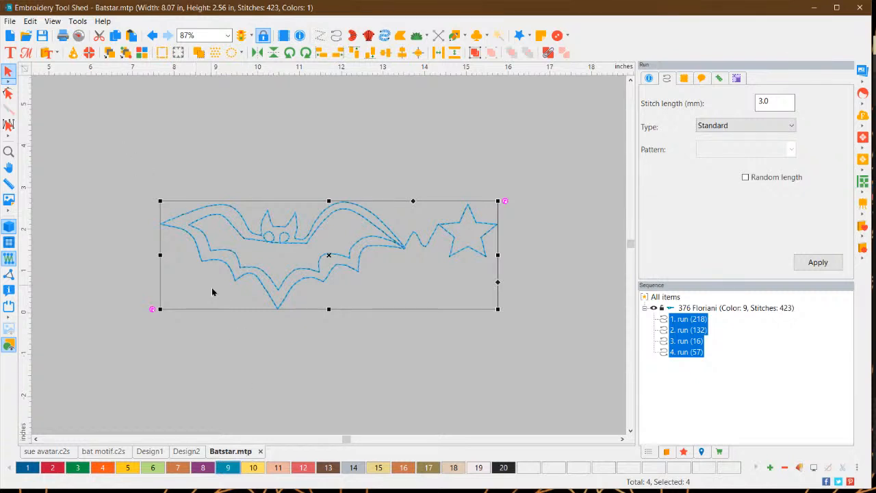
pyautogui.click(261, 452)
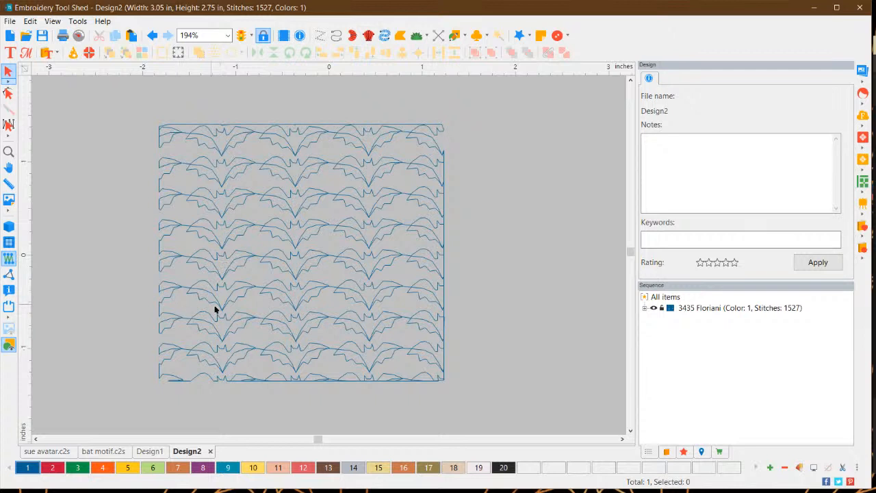
pyautogui.click(388, 232)
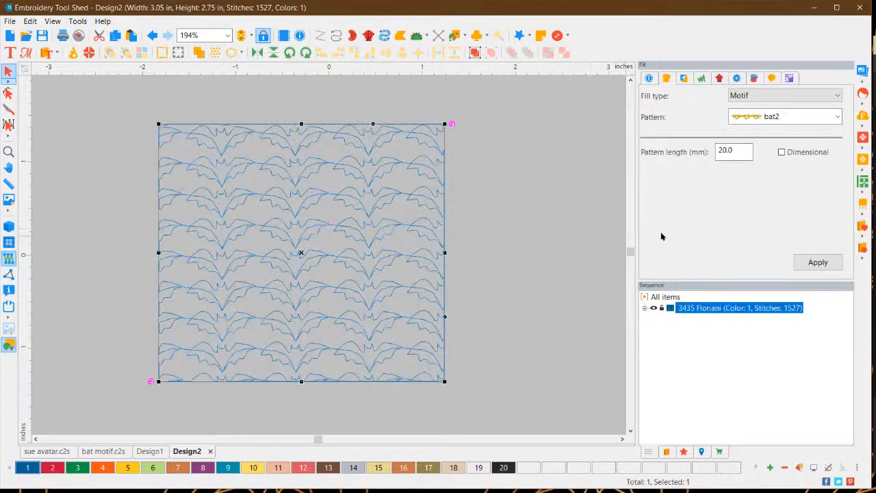
pyautogui.click(819, 118)
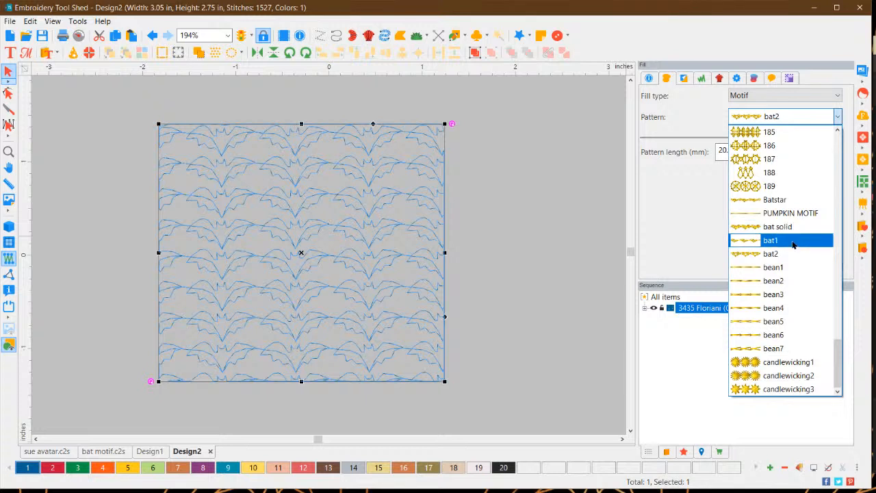
pyautogui.click(787, 200)
pyautogui.click(808, 263)
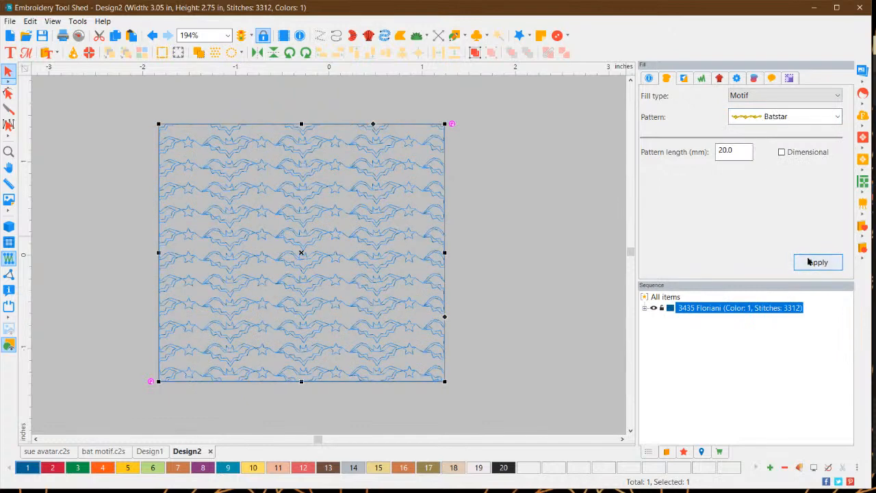
pyautogui.click(514, 297)
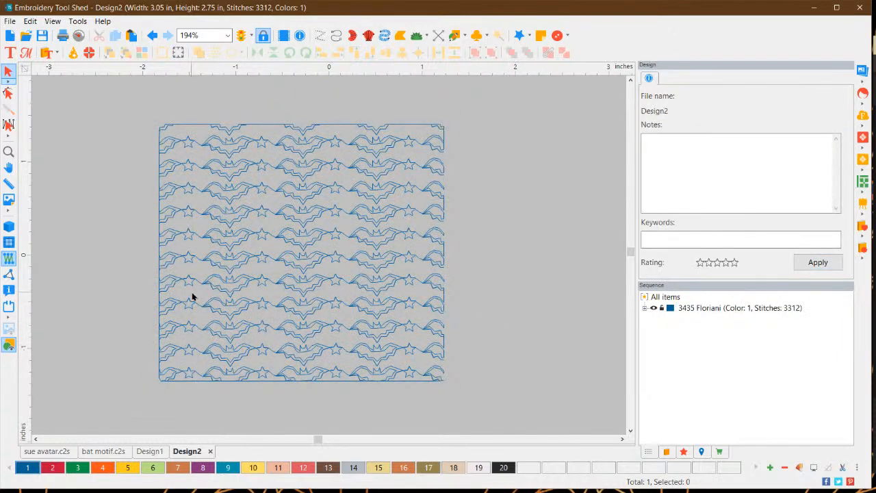
# Slant the square fill's angle line diagonally to the upper-right corner, apply it and preview the stitches in 3D
pyautogui.click(248, 298)
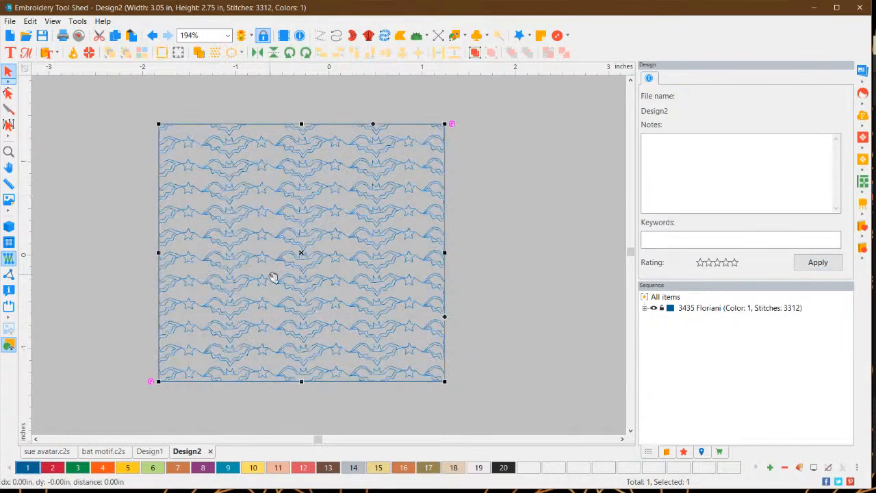
pyautogui.click(8, 92)
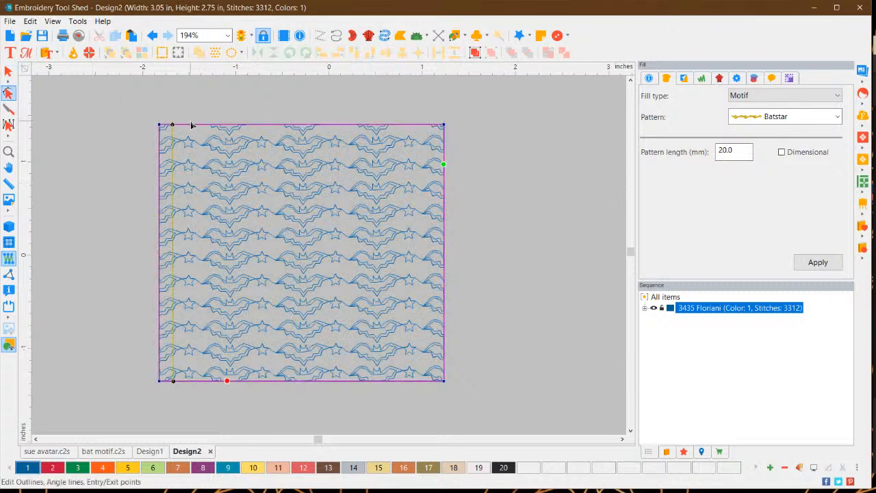
pyautogui.moveTo(173, 129); pyautogui.dragTo(450, 130)
pyautogui.click(812, 263)
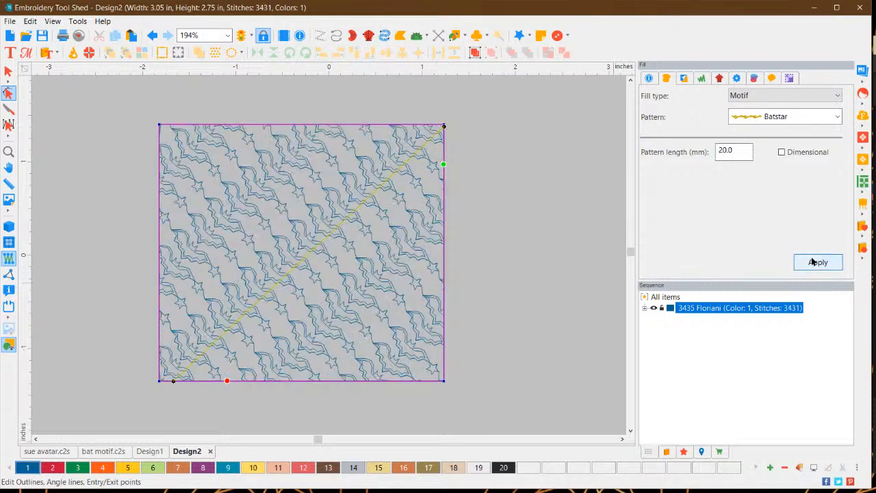
pyautogui.click(548, 267)
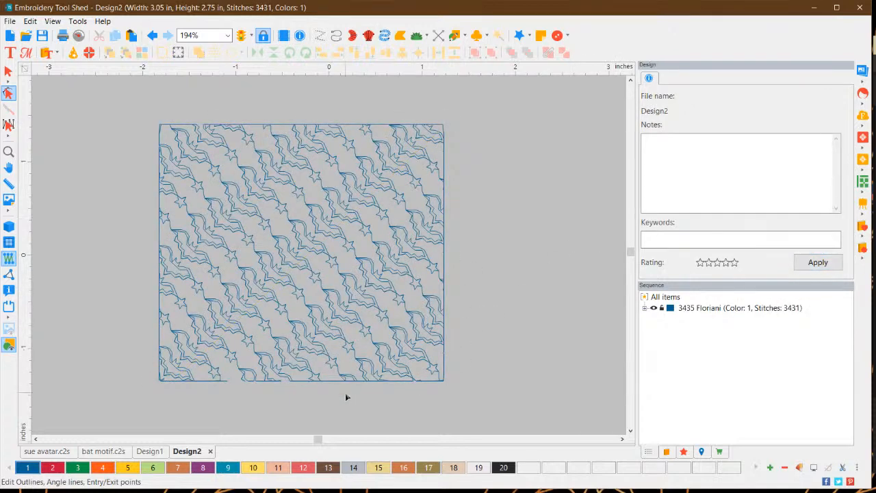
pyautogui.click(9, 228)
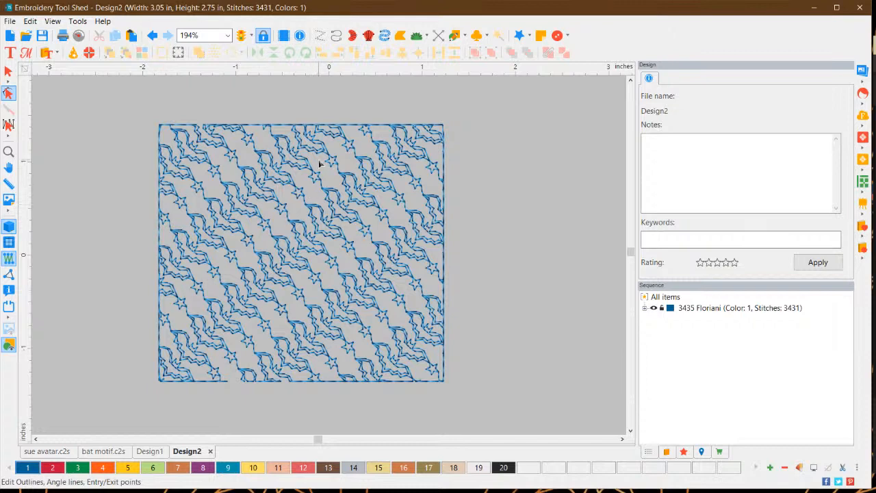
pyautogui.click(12, 235)
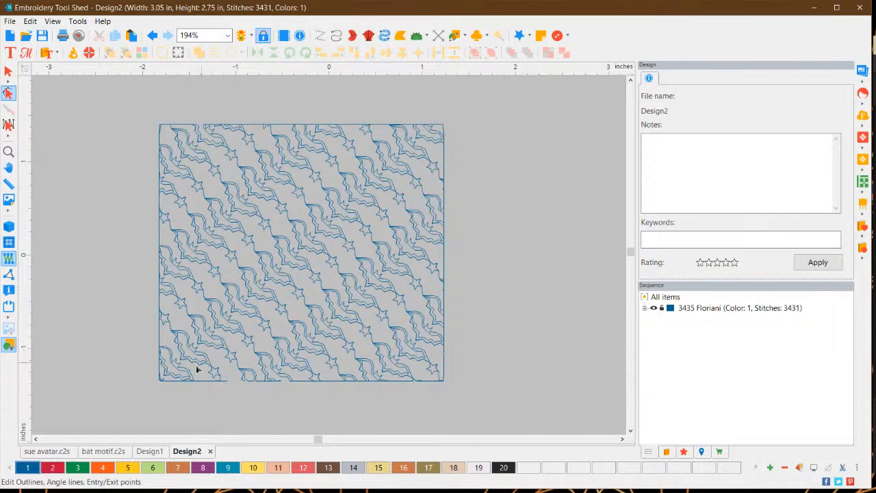
# In bat motif.c2s, move the red bat fill aside to expose the black run stitching and return it to its place
pyautogui.click(103, 451)
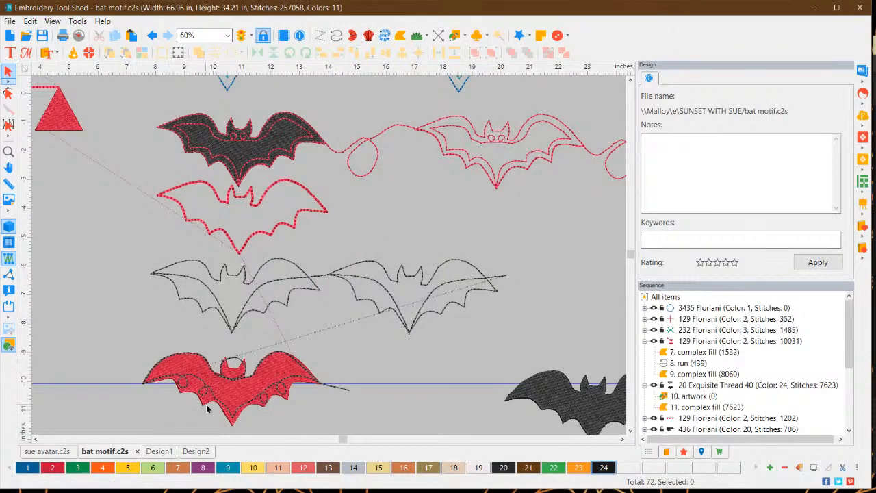
pyautogui.scroll(1, 250, 416)
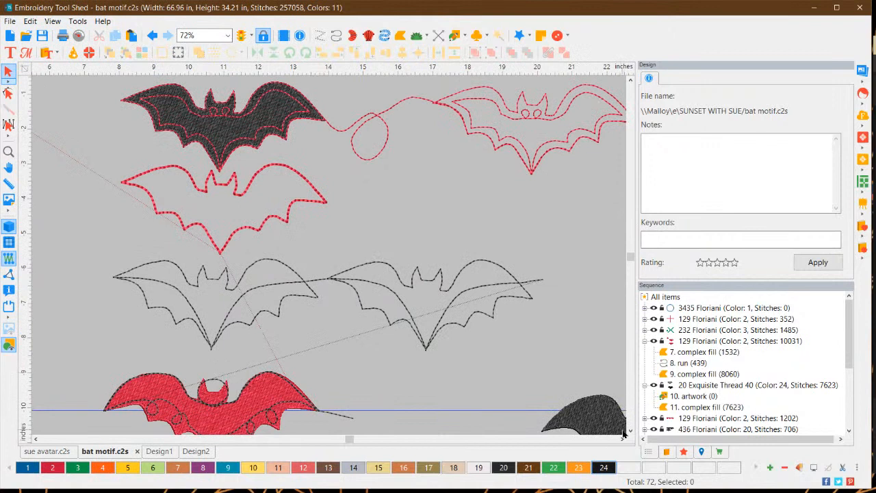
pyautogui.scroll(-3, 242, 375)
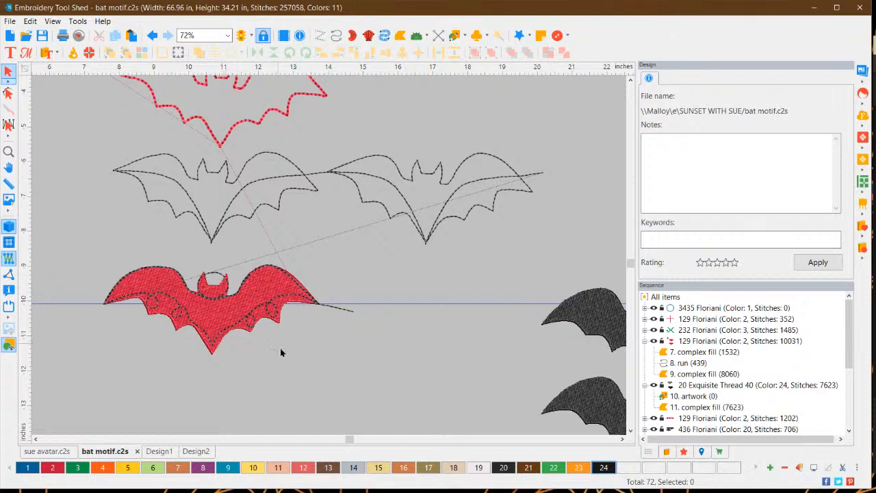
pyautogui.click(234, 328)
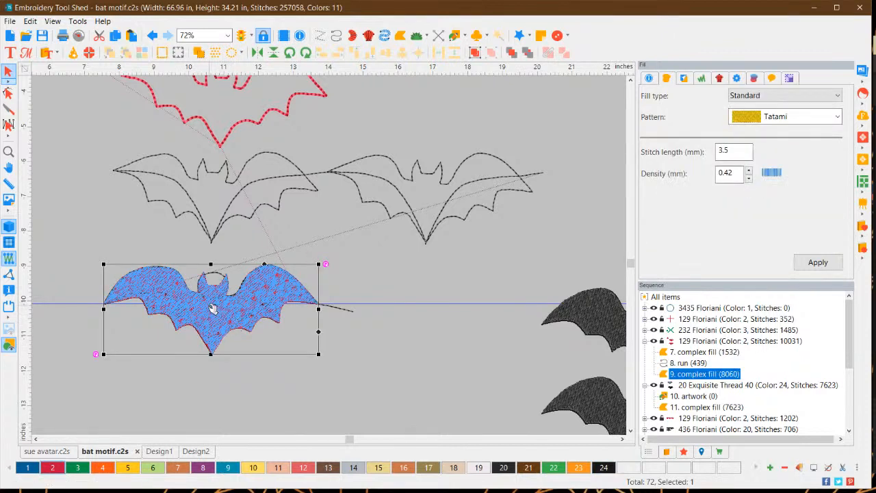
pyautogui.moveTo(235, 312); pyautogui.dragTo(347, 381)
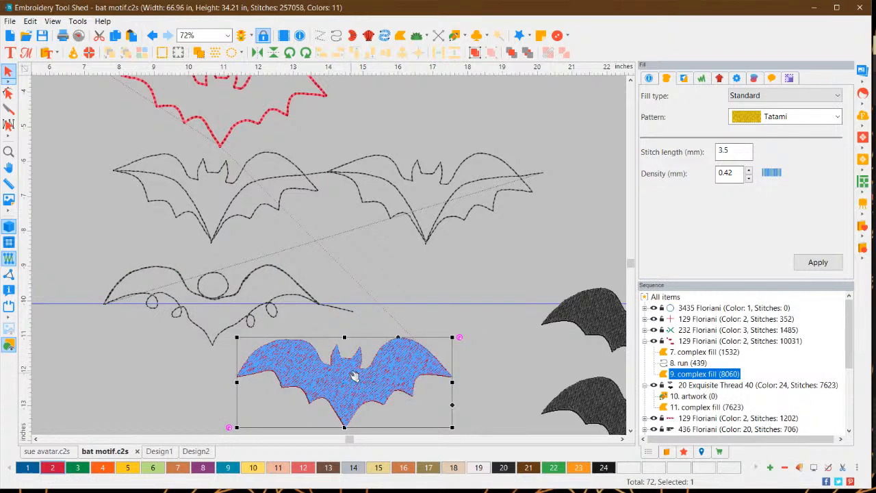
pyautogui.moveTo(355, 375); pyautogui.dragTo(224, 302)
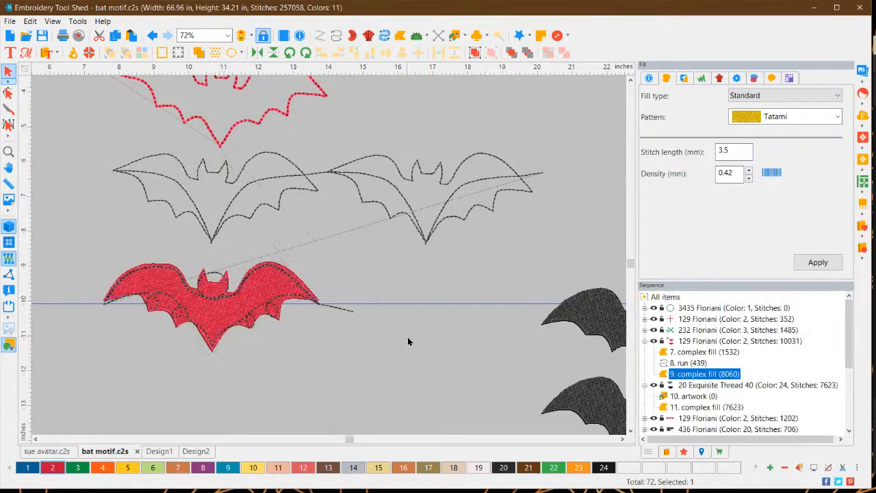
pyautogui.click(408, 337)
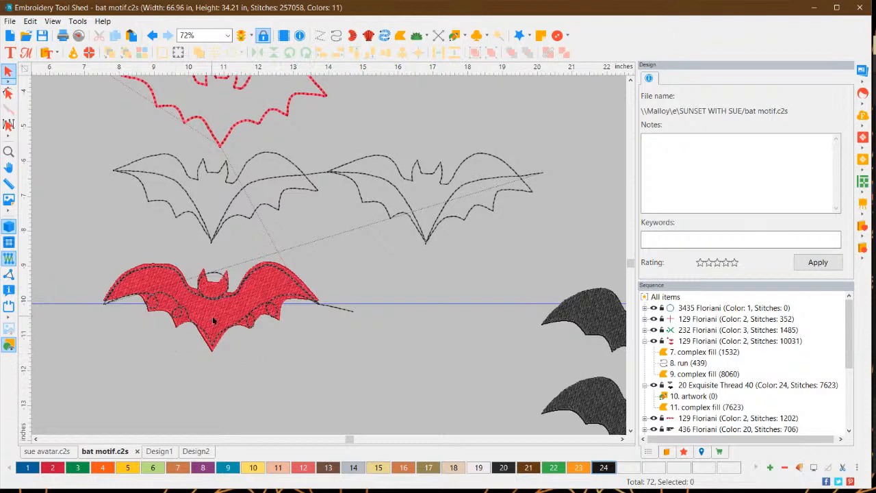
pyautogui.moveTo(212, 319); pyautogui.dragTo(321, 376)
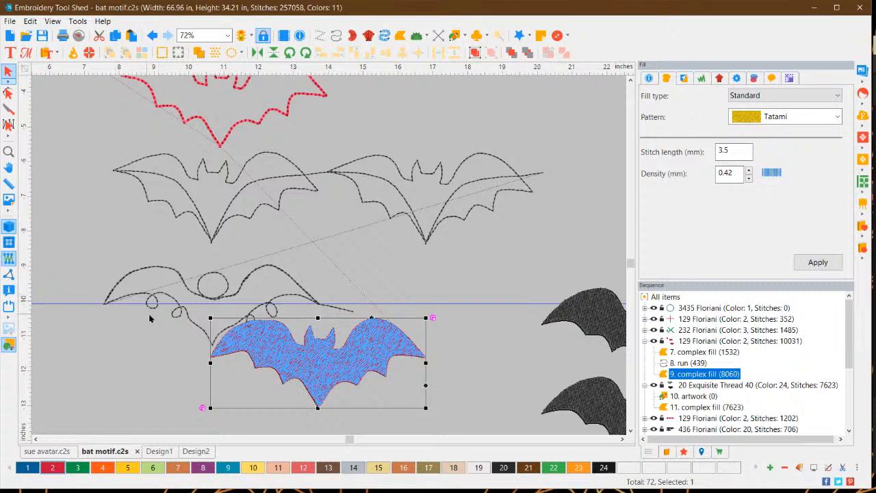
pyautogui.moveTo(333, 371); pyautogui.dragTo(226, 314)
pyautogui.click(331, 423)
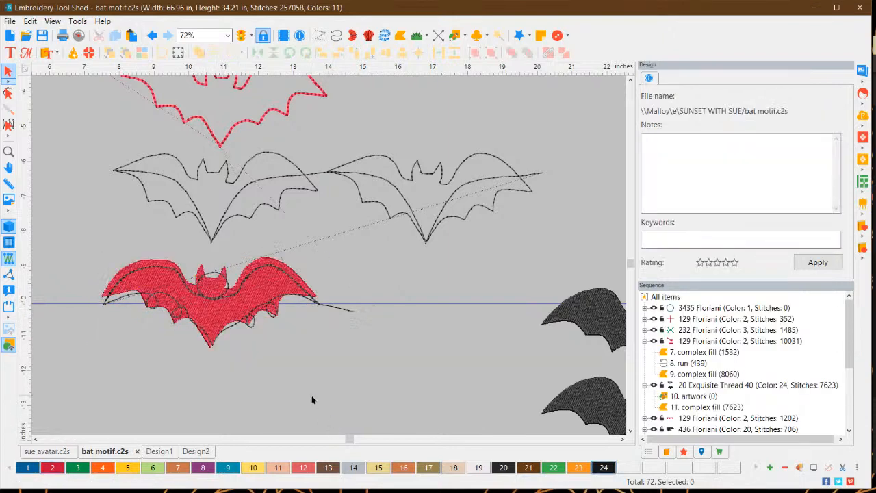
pyautogui.click(258, 285)
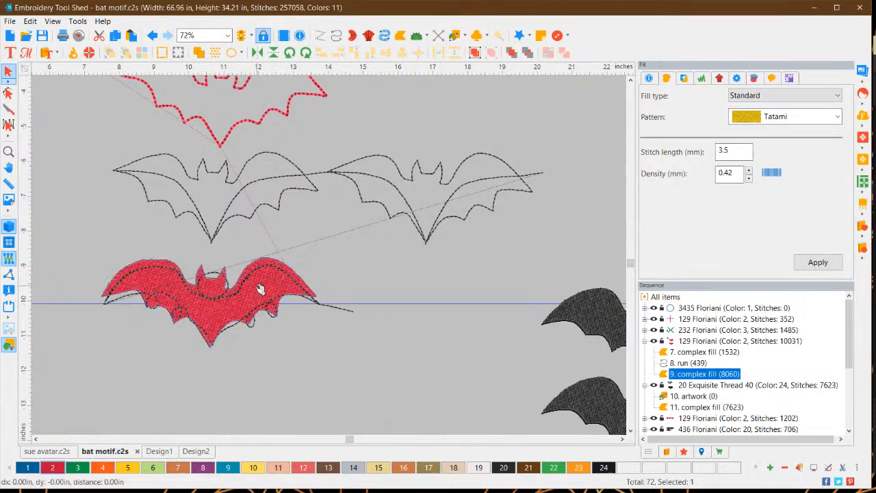
pyautogui.click(293, 375)
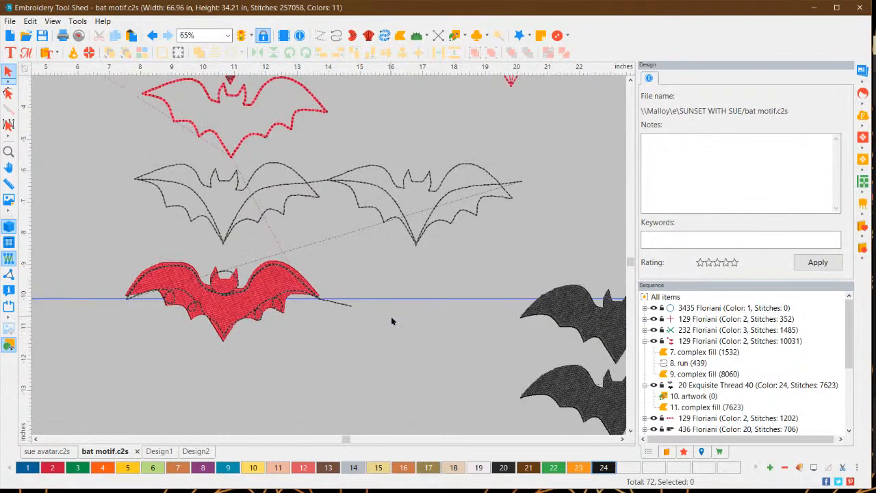
# Examine the bat motif variations and the black bat arrangements, including the wreath, the rows and the mirrored four-bat group
pyautogui.scroll(-1, 113, 216)
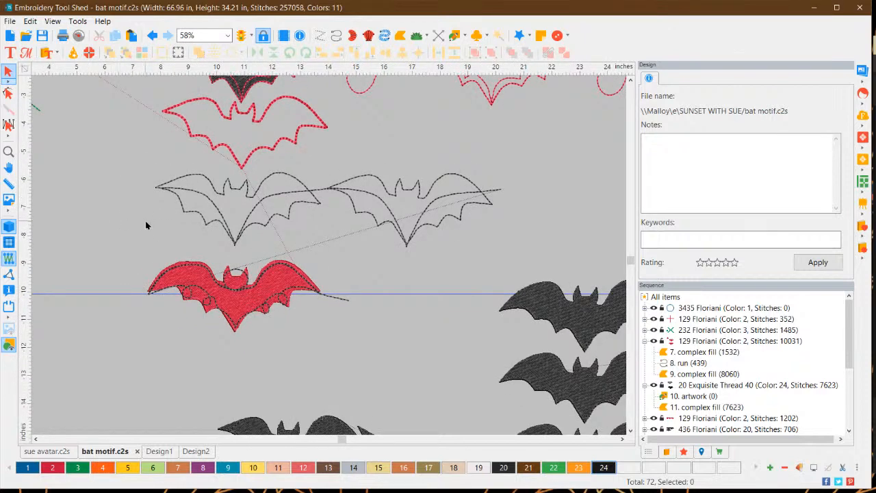
pyautogui.scroll(-1, 243, 248)
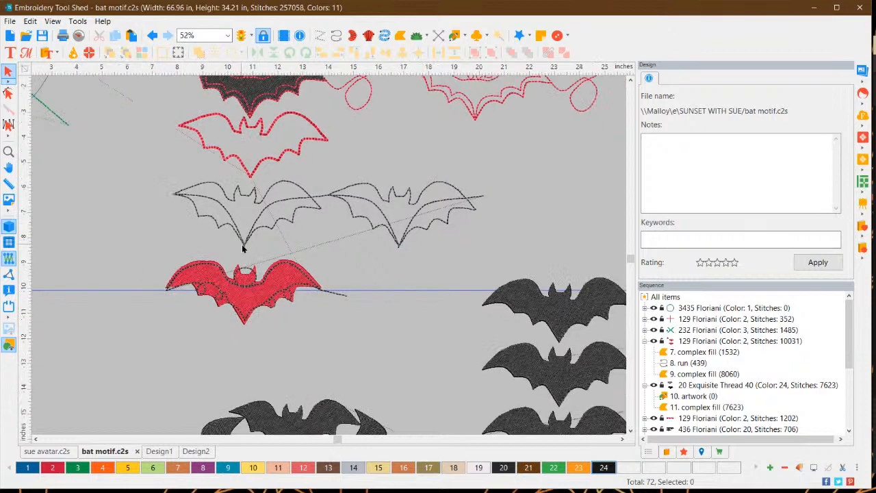
pyautogui.scroll(-1, 243, 249)
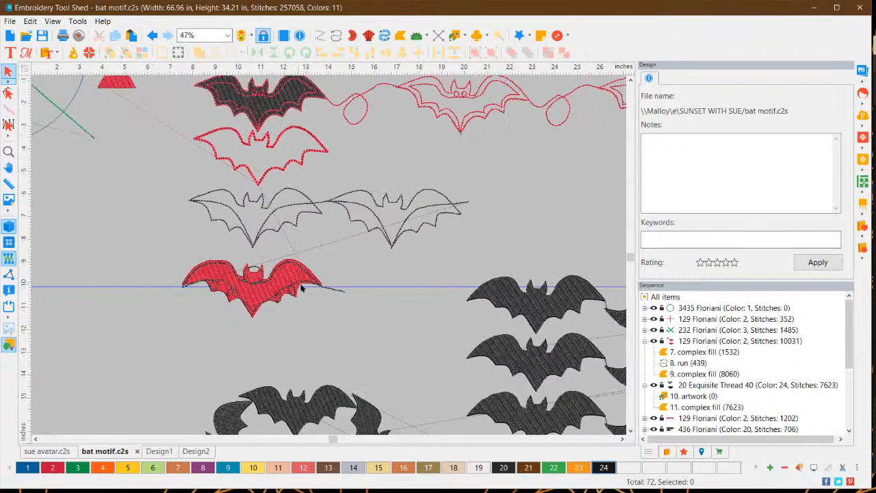
pyautogui.scroll(-1, 313, 288)
pyautogui.scroll(-1, 323, 335)
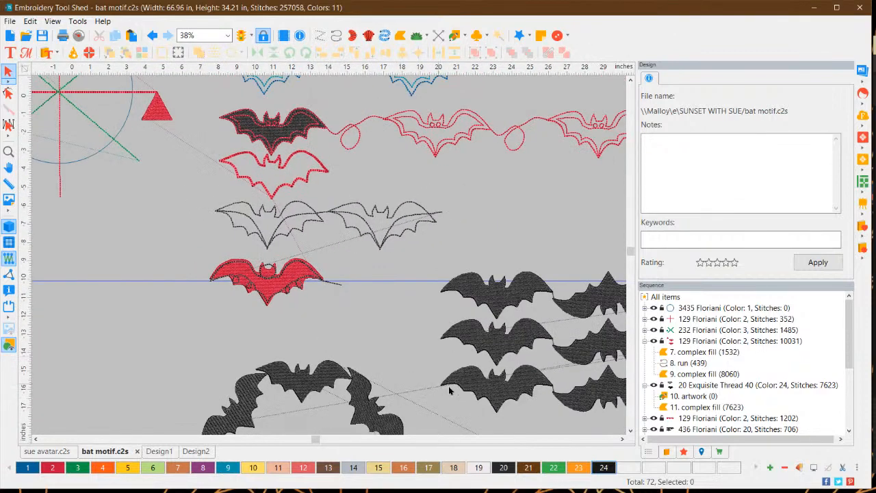
pyautogui.scroll(-3, 451, 393)
pyautogui.scroll(-4, 466, 406)
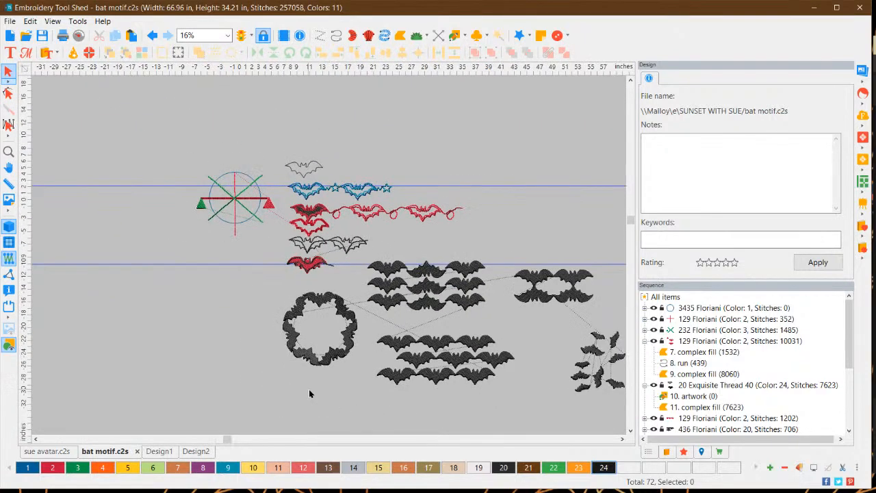
pyautogui.scroll(1, 332, 389)
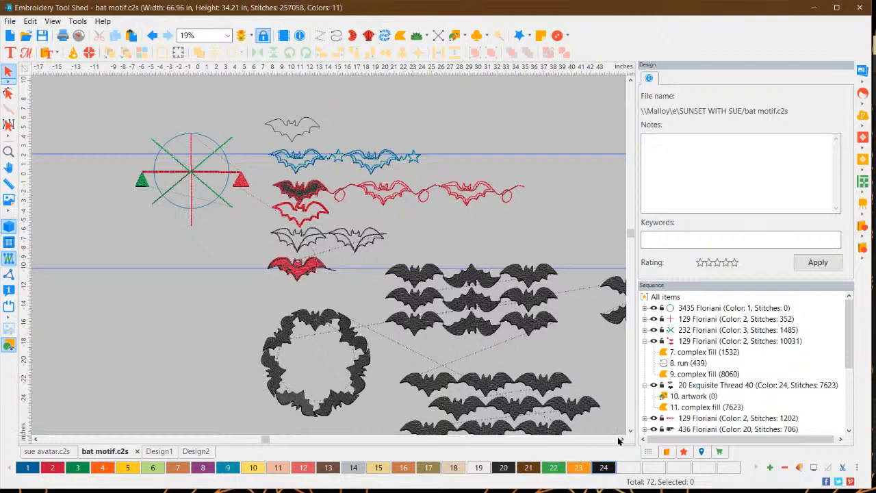
pyautogui.hscroll(5, 622, 440)
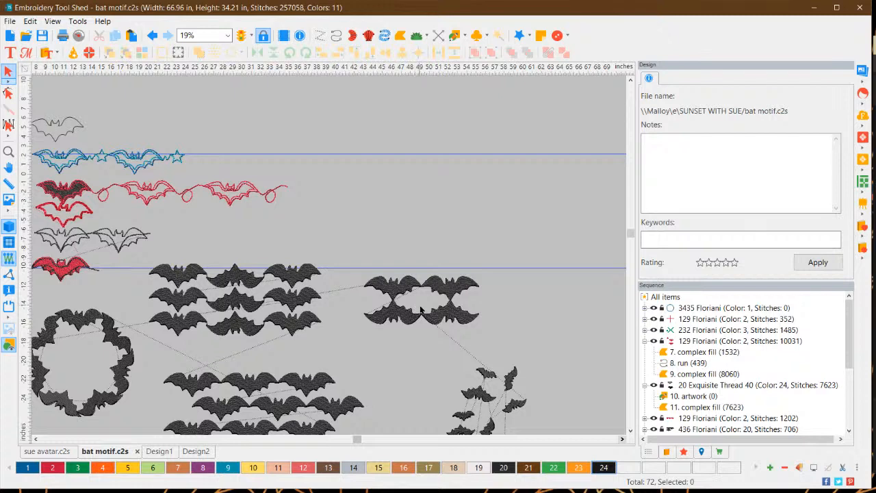
pyautogui.scroll(3, 420, 308)
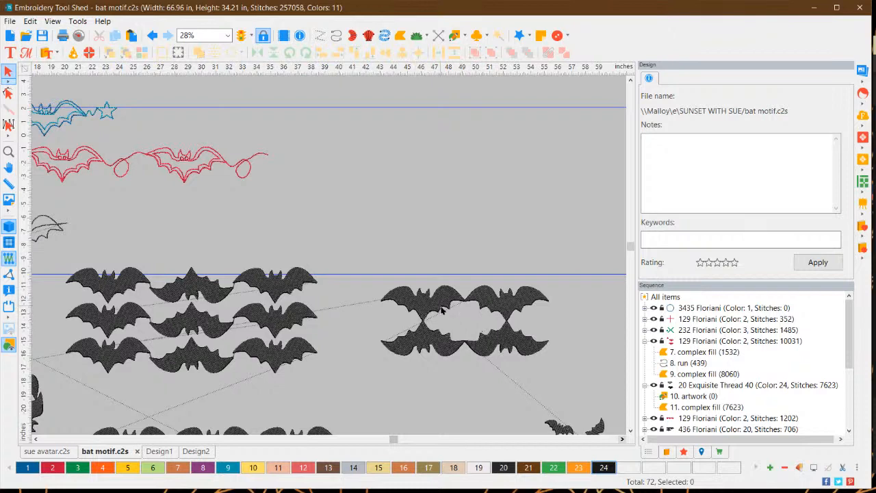
# Copy a single black bat fill from the top row in bat motif.c2s and paste it into a new design
pyautogui.click(431, 326)
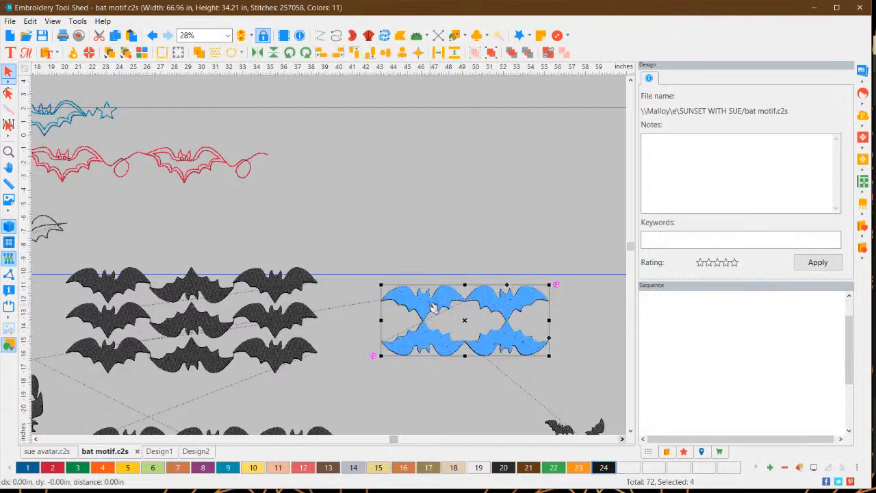
pyautogui.click(438, 365)
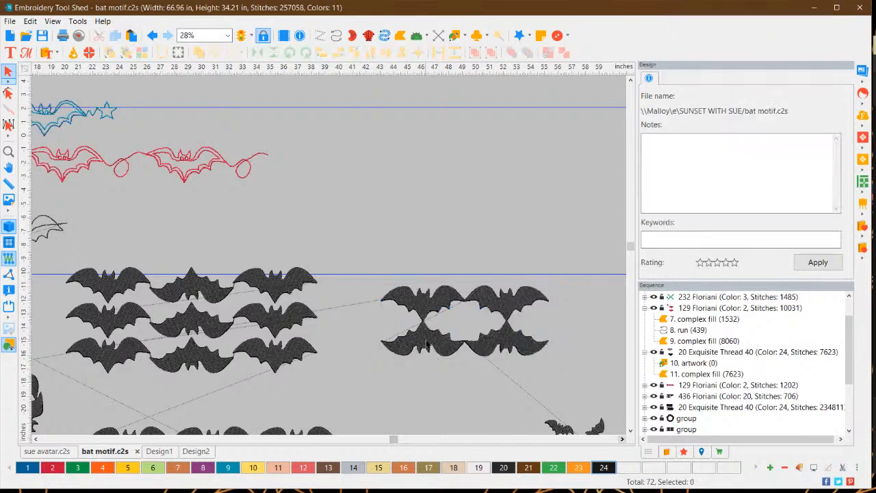
pyautogui.click(283, 287)
pyautogui.rightClick(283, 287)
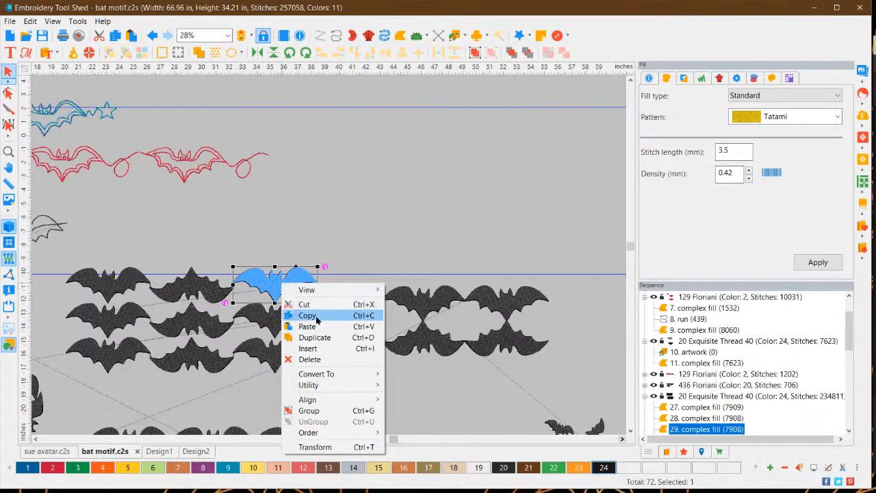
pyautogui.click(307, 316)
pyautogui.click(10, 21)
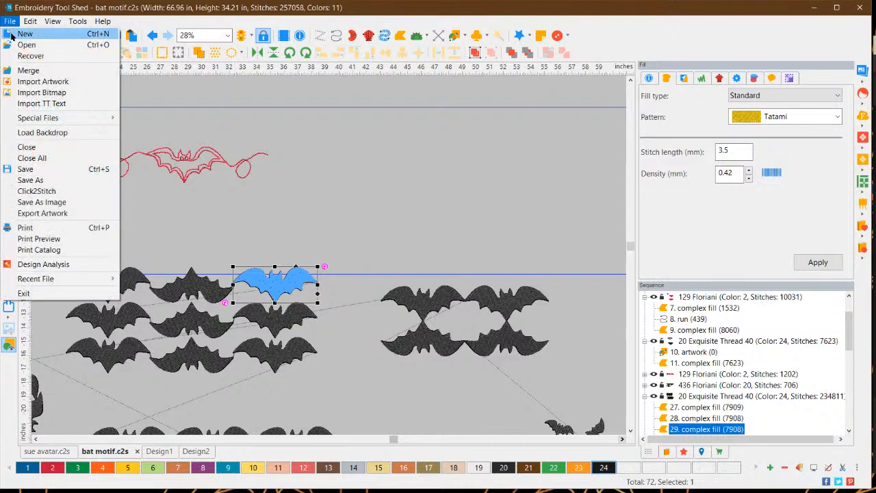
pyautogui.click(11, 35)
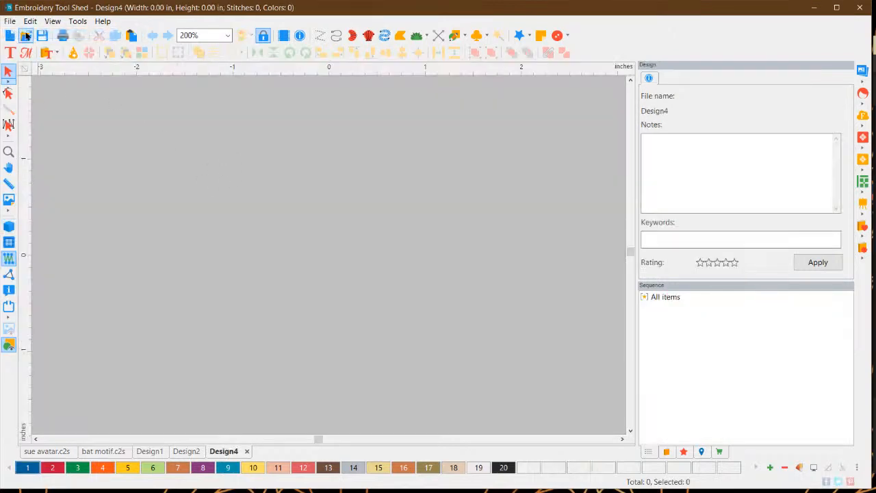
pyautogui.click(30, 21)
pyautogui.click(50, 82)
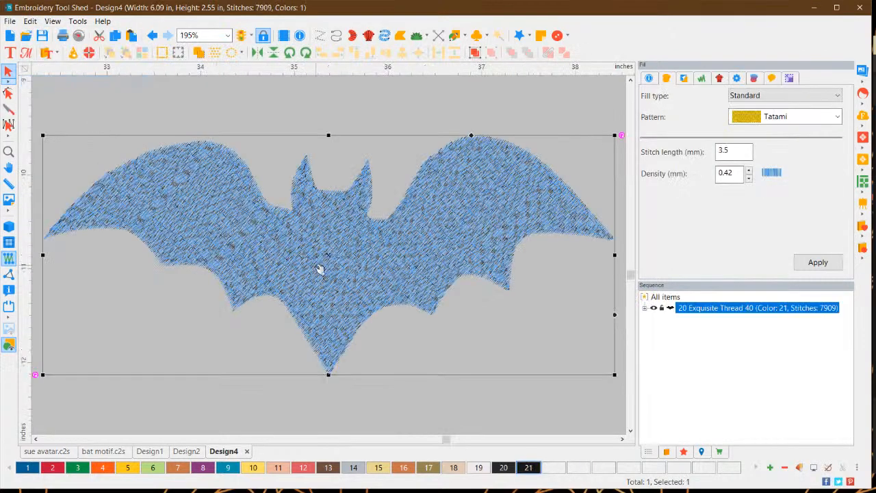
# Scale the pasted bat down proportionally to about 2.47 in wide by 1.03 in high and show it in 3D
pyautogui.click(790, 78)
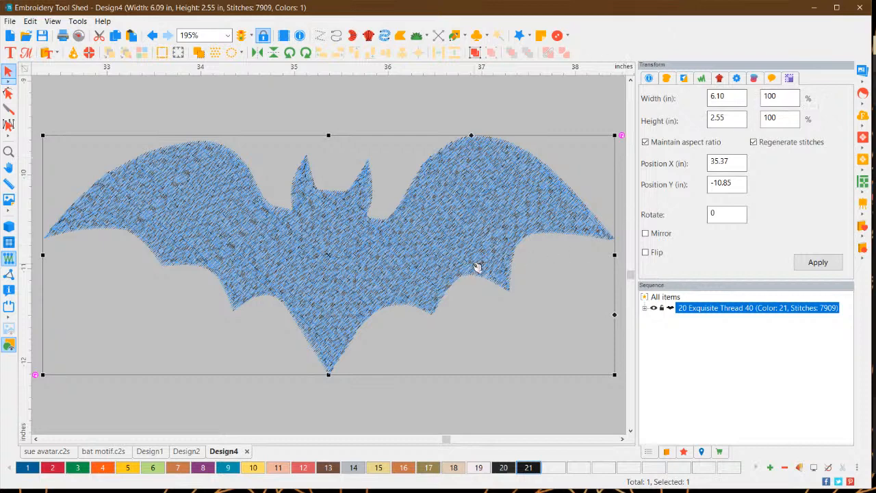
pyautogui.scroll(-1, 455, 250)
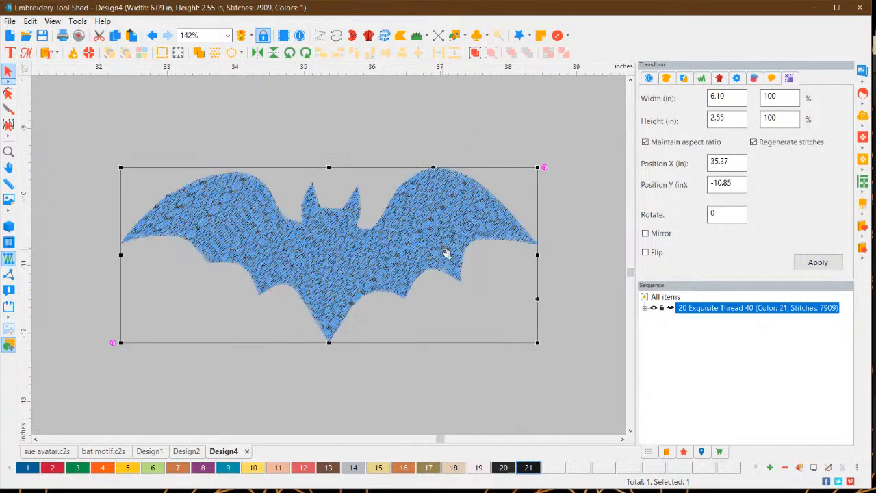
pyautogui.scroll(-1, 446, 251)
pyautogui.moveTo(514, 332); pyautogui.dragTo(349, 243)
pyautogui.moveTo(272, 227); pyautogui.dragTo(330, 224)
pyautogui.moveTo(402, 257); pyautogui.dragTo(354, 228)
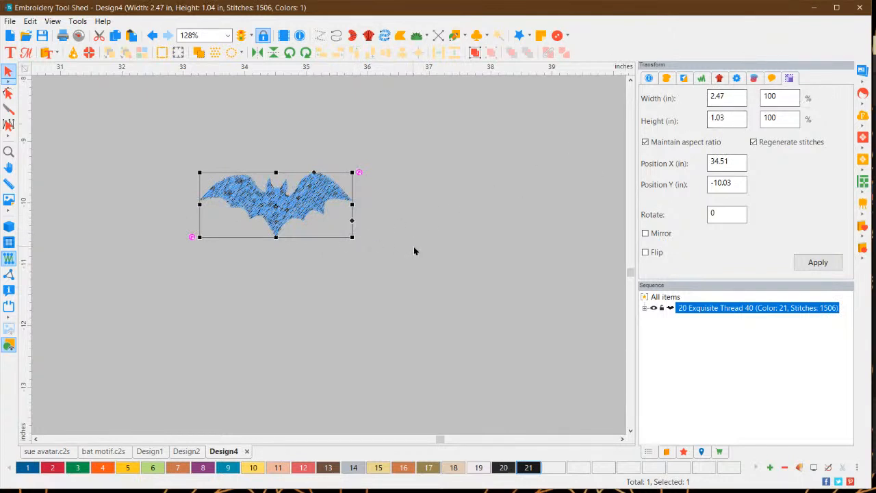
pyautogui.click(413, 251)
pyautogui.click(296, 198)
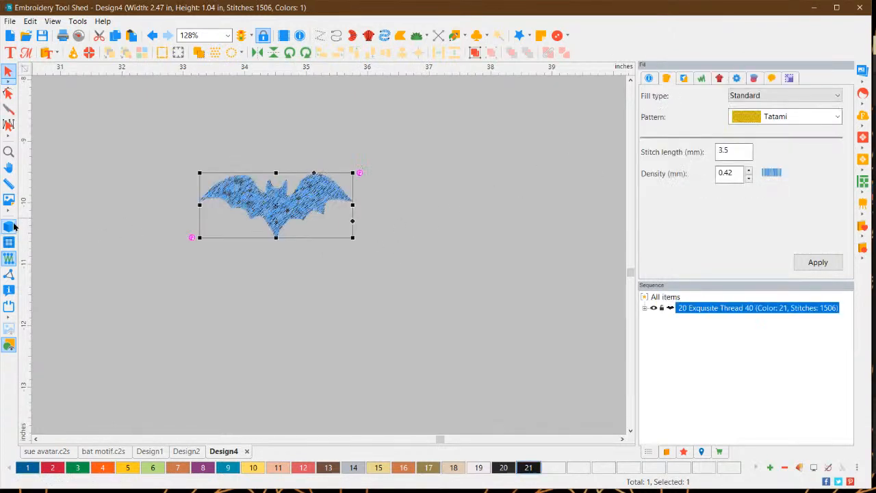
pyautogui.click(267, 302)
pyautogui.click(321, 180)
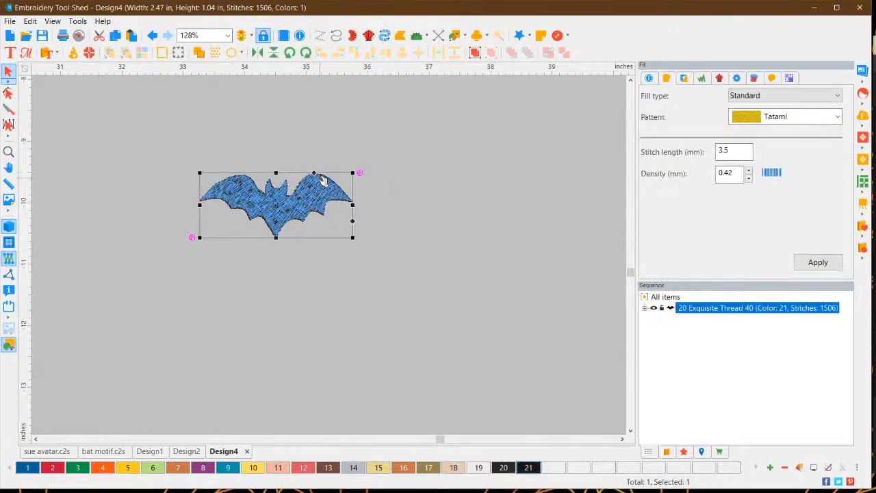
# Set up a Repeat of the small bat with 4 across and 3 down, and update the preview
pyautogui.click(793, 76)
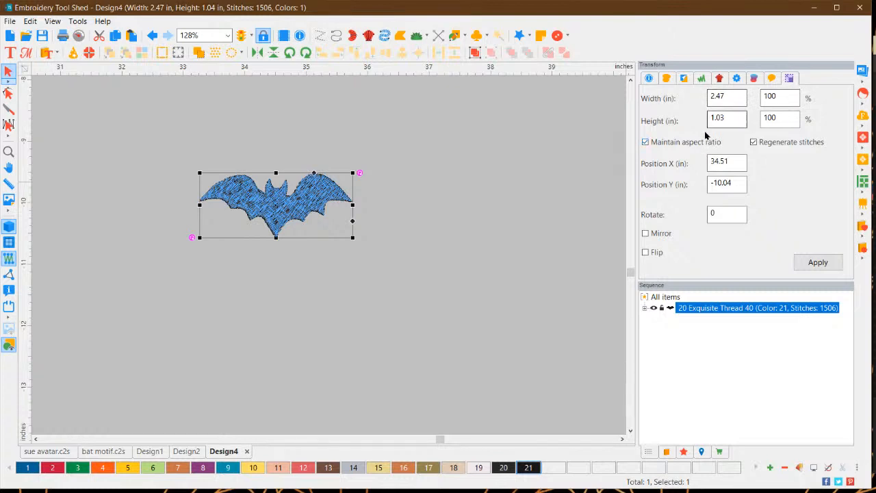
pyautogui.click(445, 260)
pyautogui.click(284, 211)
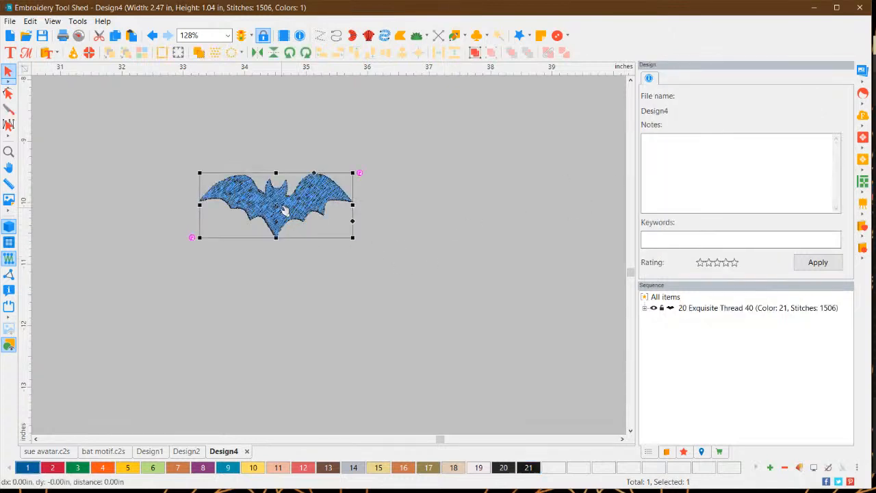
pyautogui.click(215, 54)
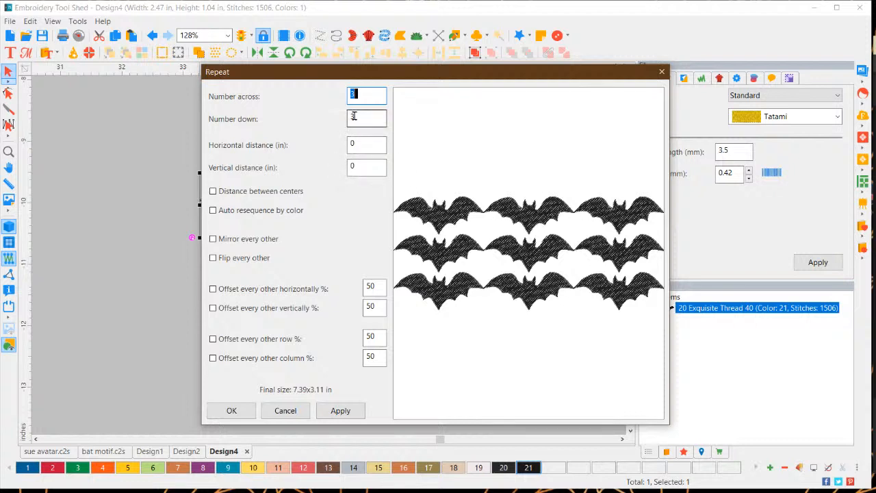
pyautogui.write('4')
pyautogui.click(340, 410)
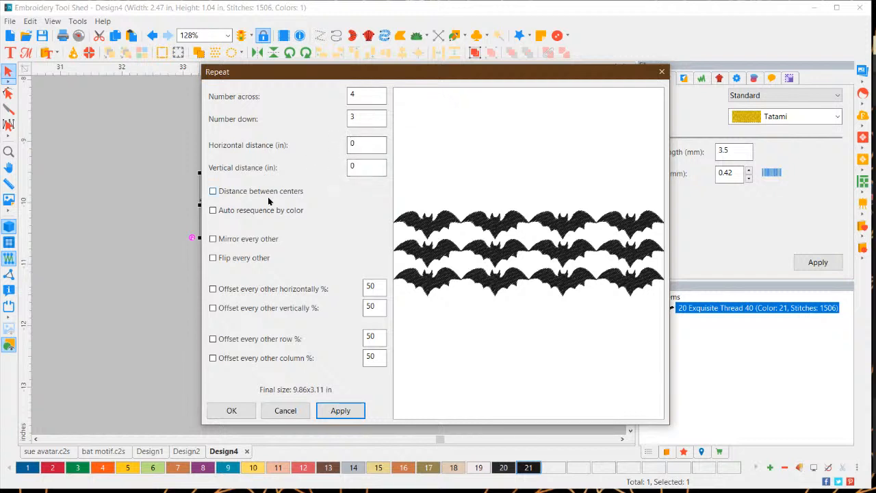
# Preview the repeat with Distance between centers and with Auto resequence by color, switching each option off again
pyautogui.click(213, 191)
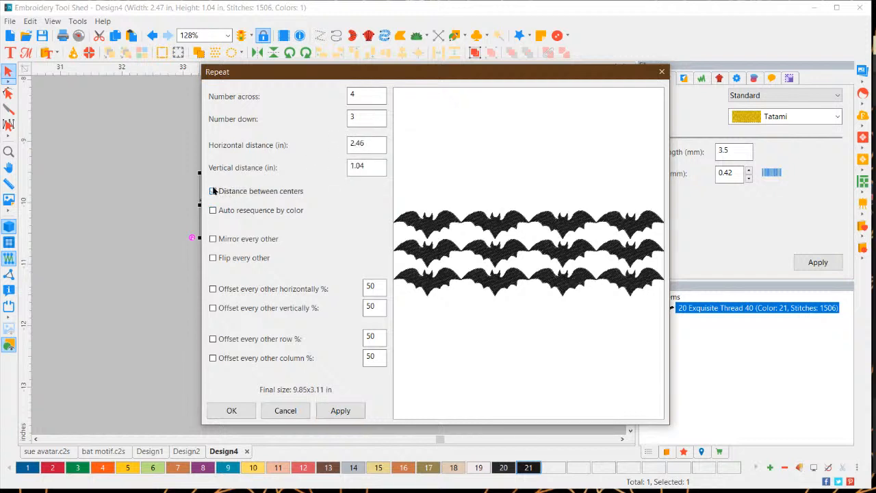
pyautogui.click(347, 414)
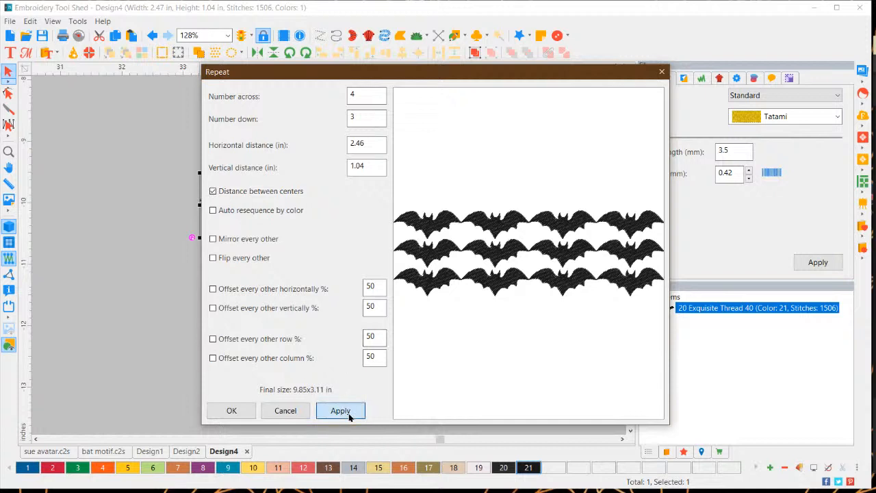
pyautogui.click(213, 191)
pyautogui.click(213, 211)
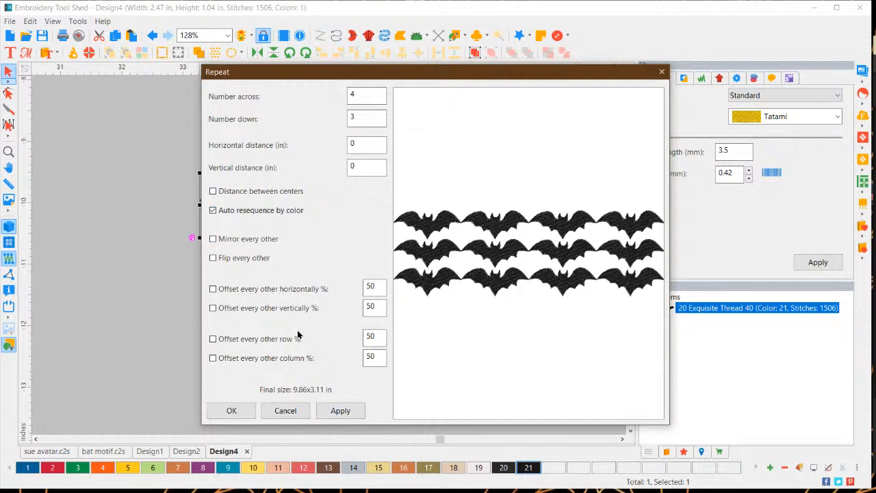
pyautogui.click(342, 412)
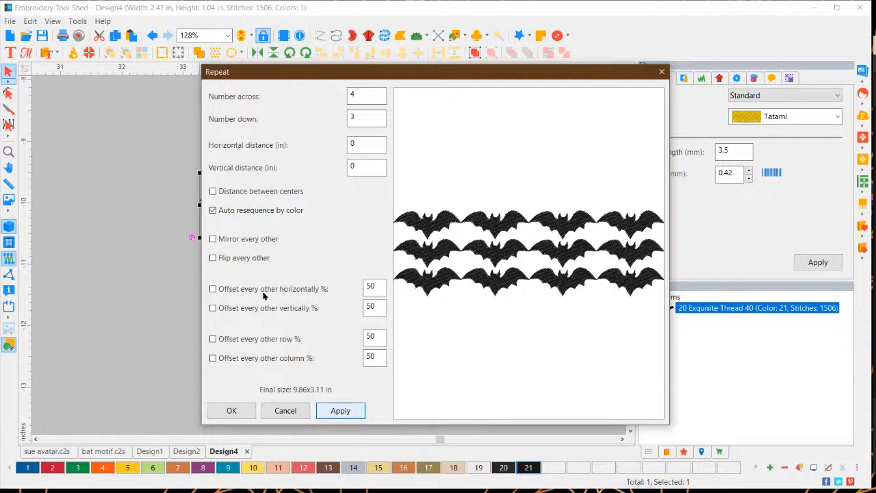
pyautogui.click(213, 211)
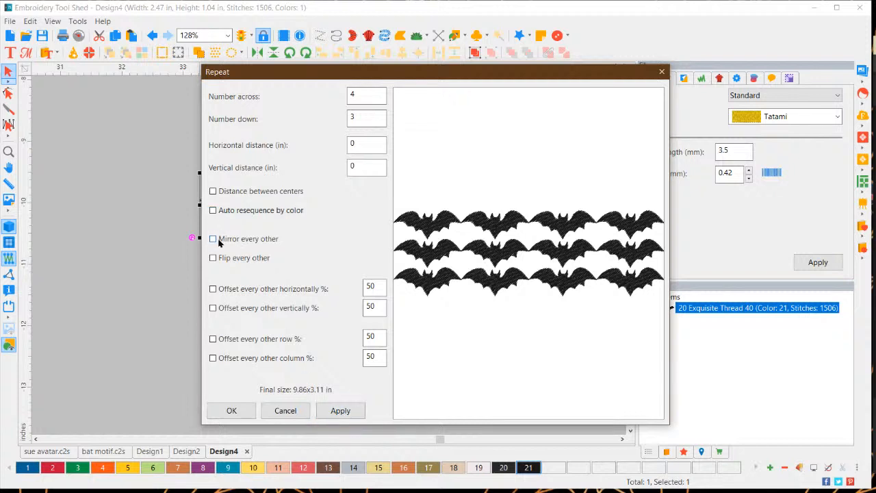
# Preview the repeat with Mirror every other and with Flip every other, switching each option off again
pyautogui.click(213, 238)
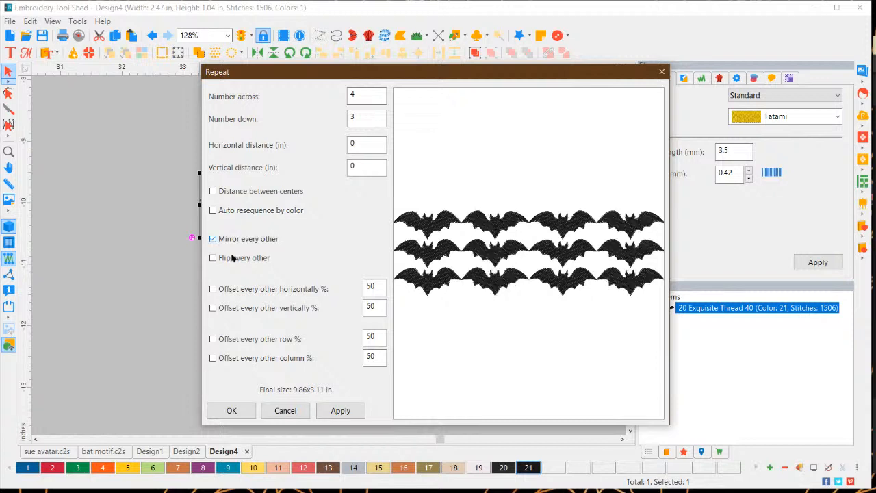
pyautogui.click(351, 410)
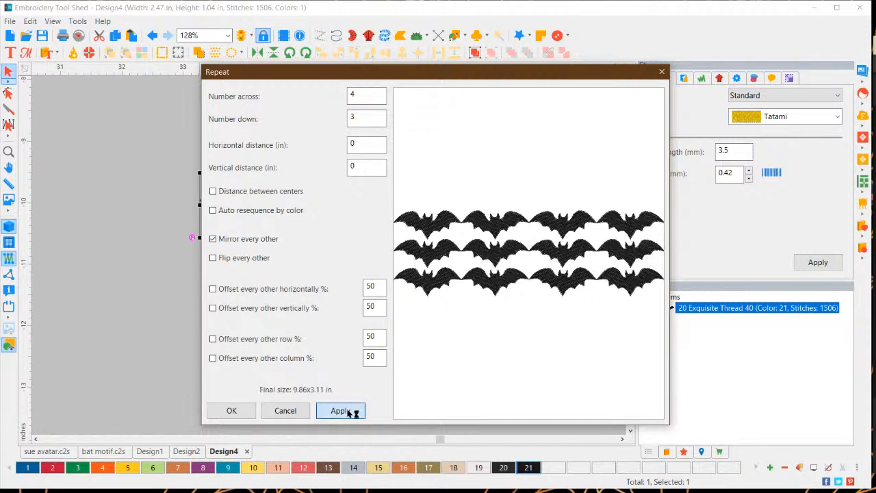
pyautogui.click(212, 239)
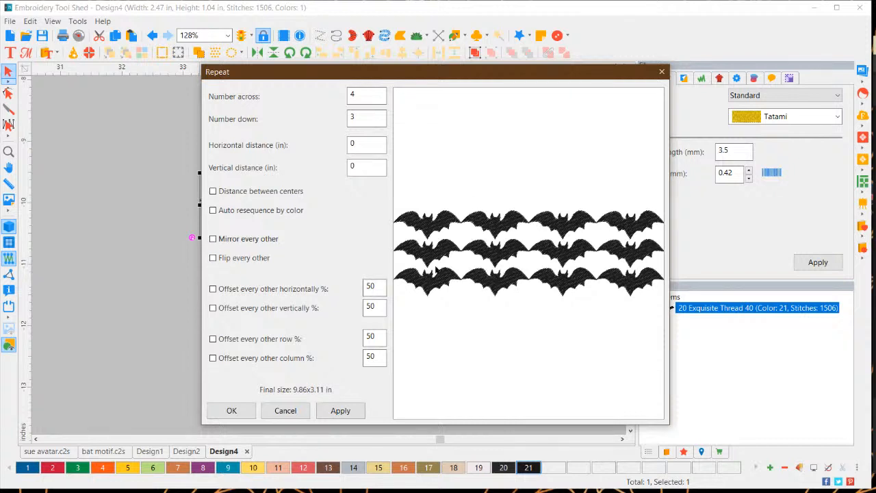
pyautogui.click(213, 258)
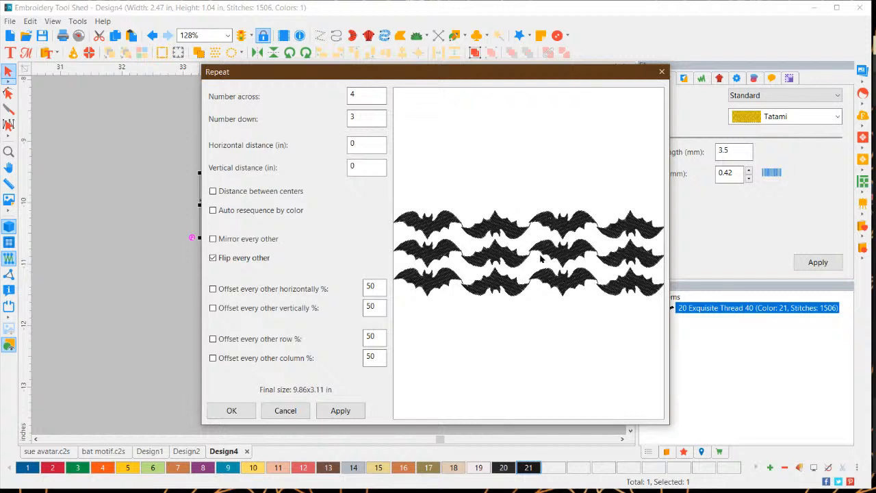
pyautogui.click(213, 258)
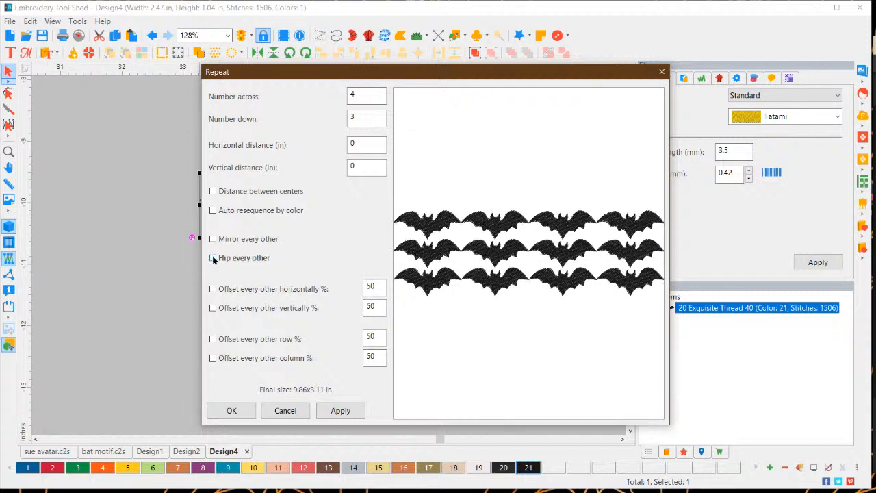
# Preview the repeat with every other bat offset 50% horizontally and with 50% vertically, switching each offset off again
pyautogui.click(212, 290)
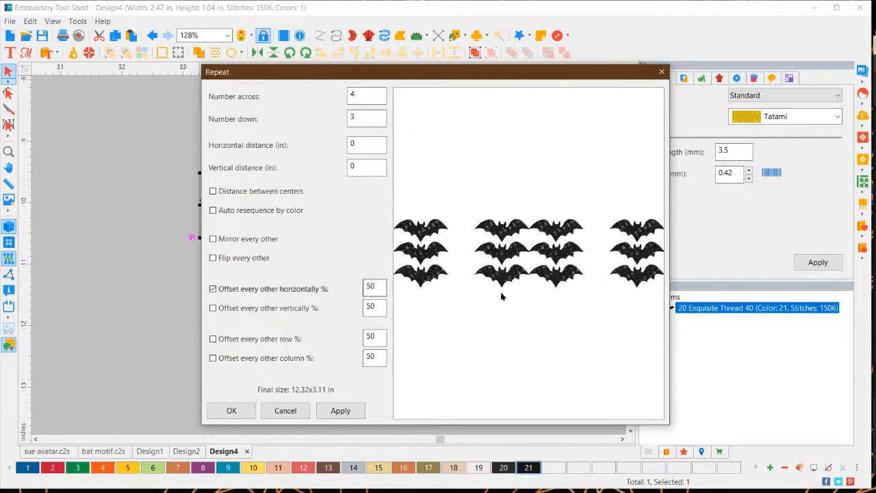
pyautogui.click(212, 290)
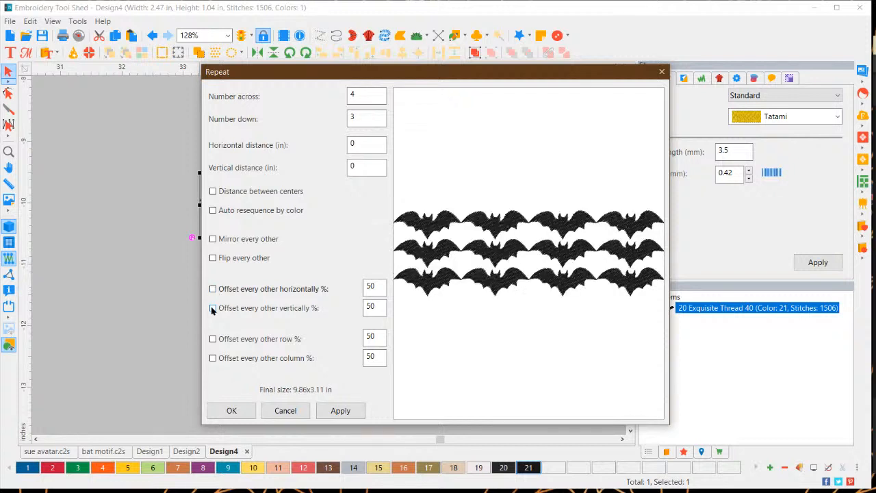
pyautogui.click(213, 308)
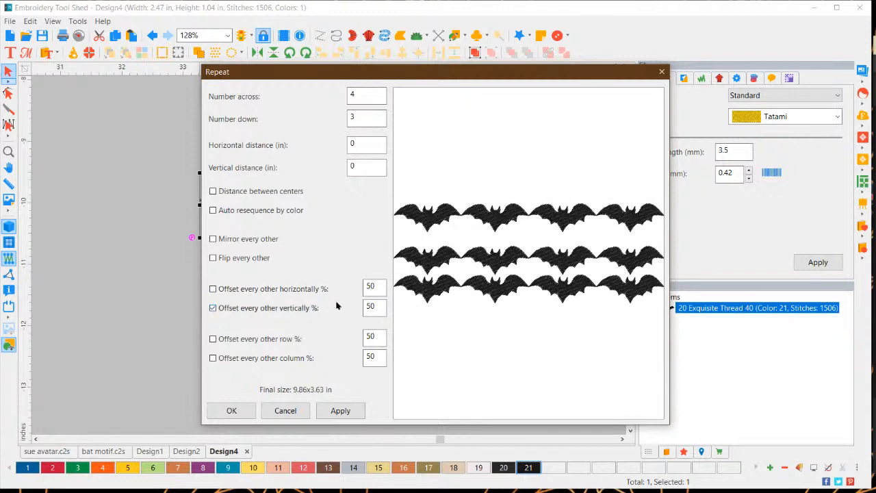
pyautogui.click(213, 309)
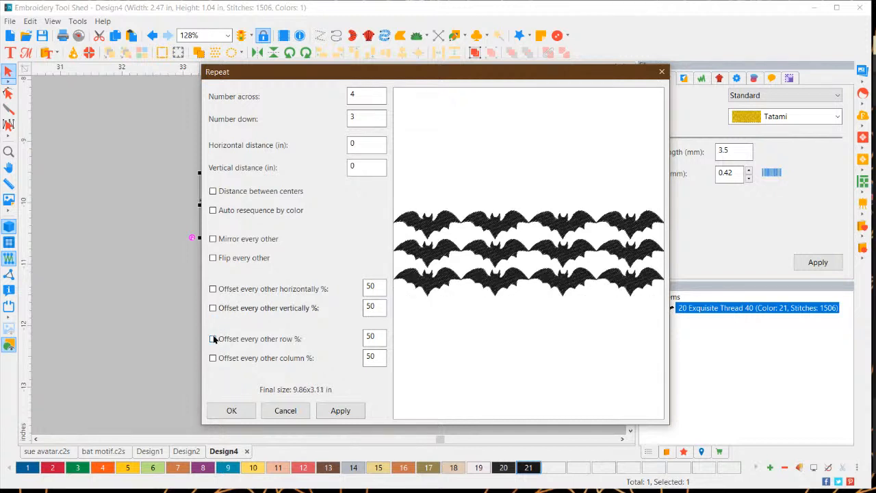
# Offset every other row of the repeat by 50%, create the bat grid and deselect it
pyautogui.click(213, 339)
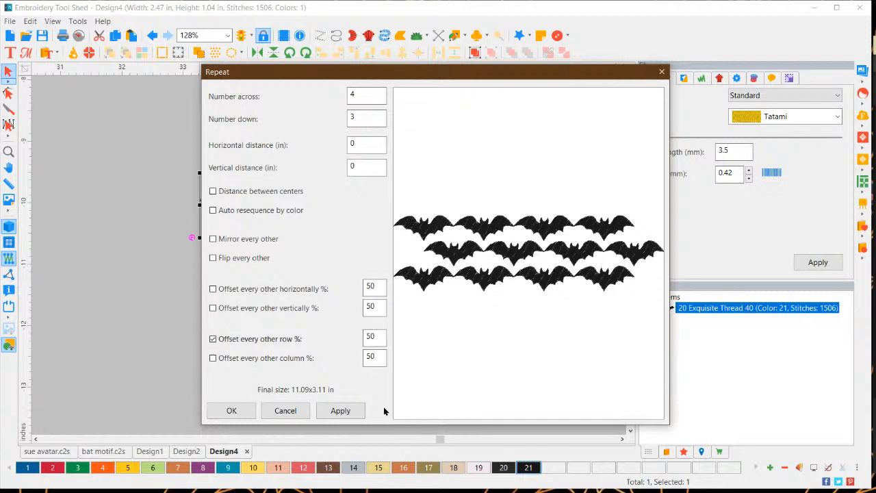
pyautogui.click(341, 411)
pyautogui.click(231, 411)
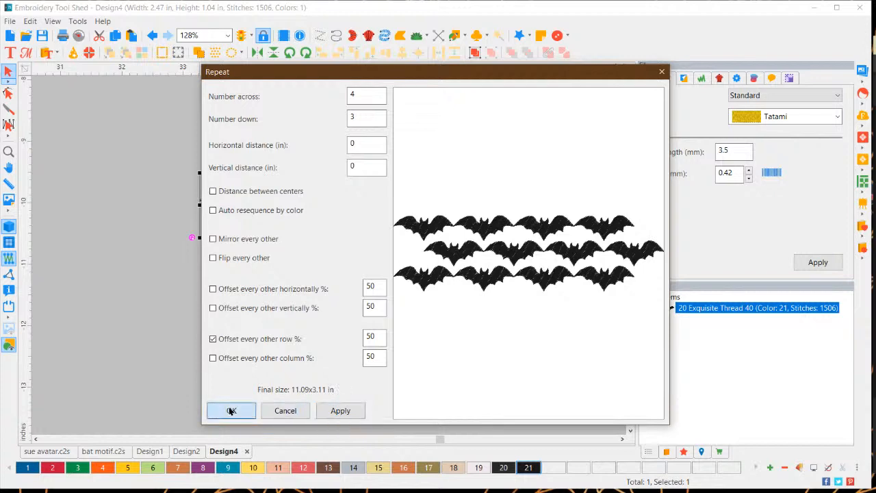
pyautogui.click(281, 388)
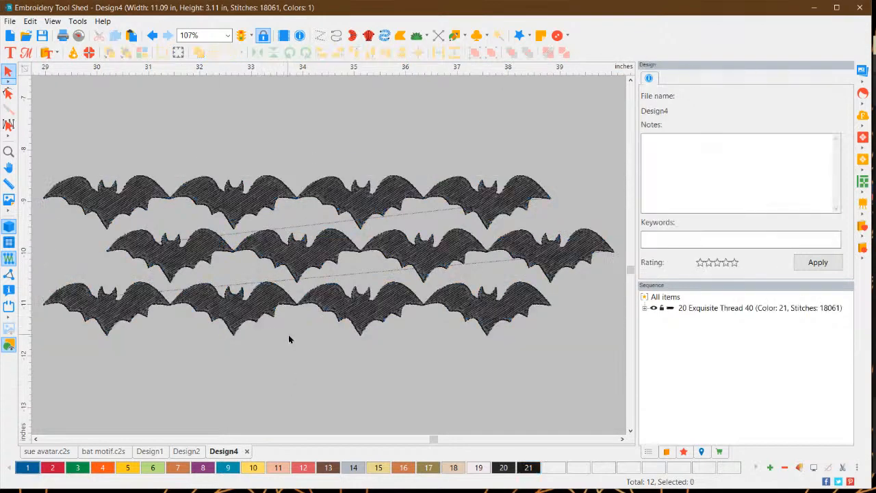
pyautogui.scroll(-3, 308, 324)
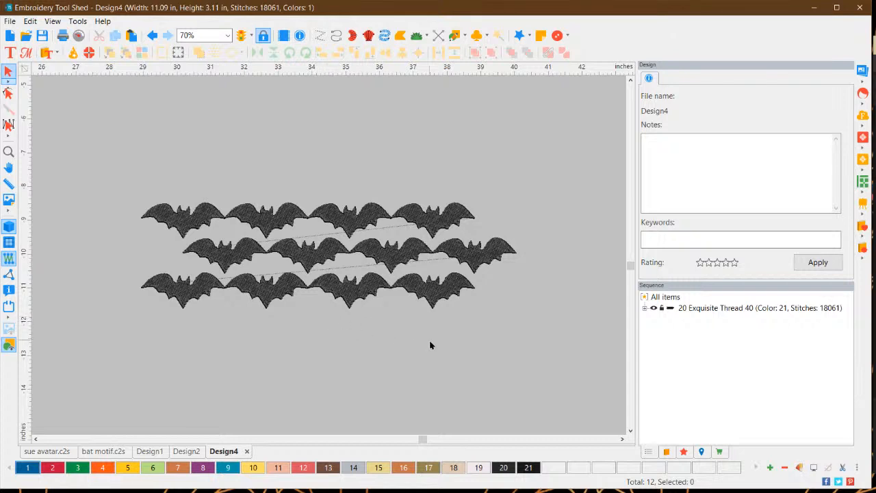
pyautogui.click(487, 258)
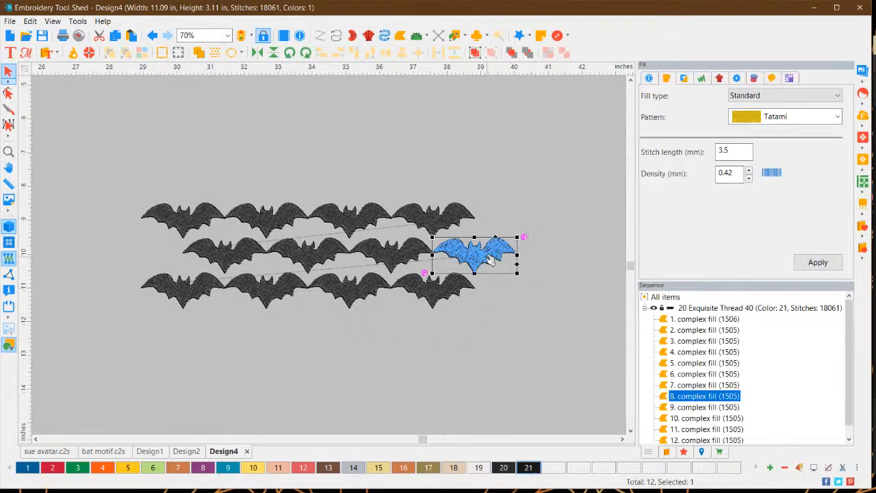
pyautogui.click(525, 313)
pyautogui.moveTo(130, 166); pyautogui.dragTo(507, 245)
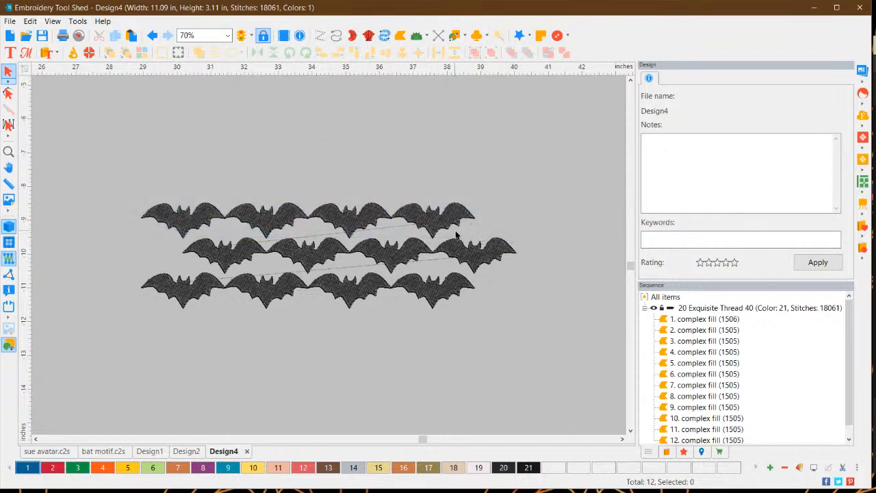
# Place a copy of the top row's four bats slightly lower, nearer the middle row, and regenerate its stitches
pyautogui.click(197, 218)
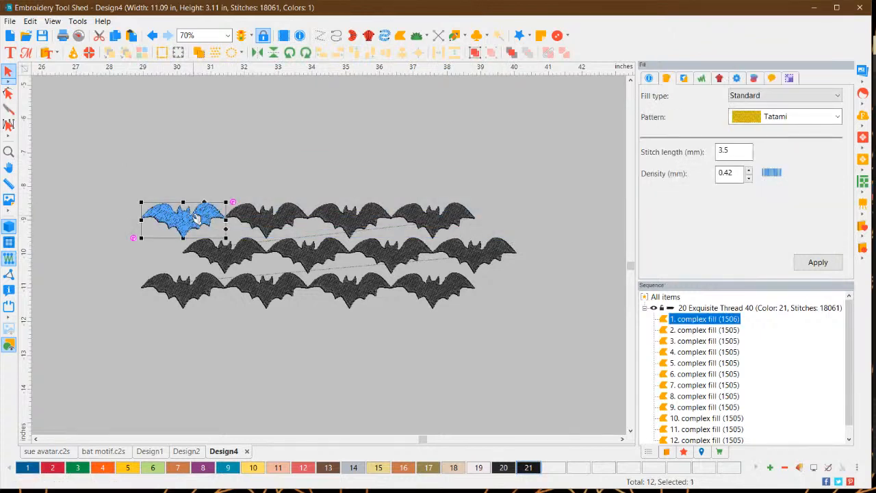
pyautogui.keyDown('ctrl'); pyautogui.click(264, 221); pyautogui.keyUp('ctrl')
pyautogui.keyDown('ctrl'); pyautogui.click(356, 218); pyautogui.keyUp('ctrl')
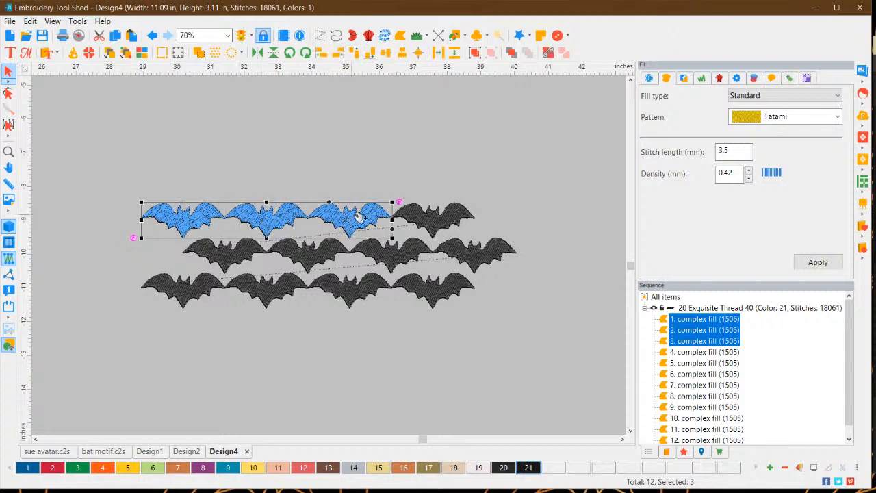
pyautogui.keyDown('ctrl'); pyautogui.click(438, 219); pyautogui.keyUp('ctrl')
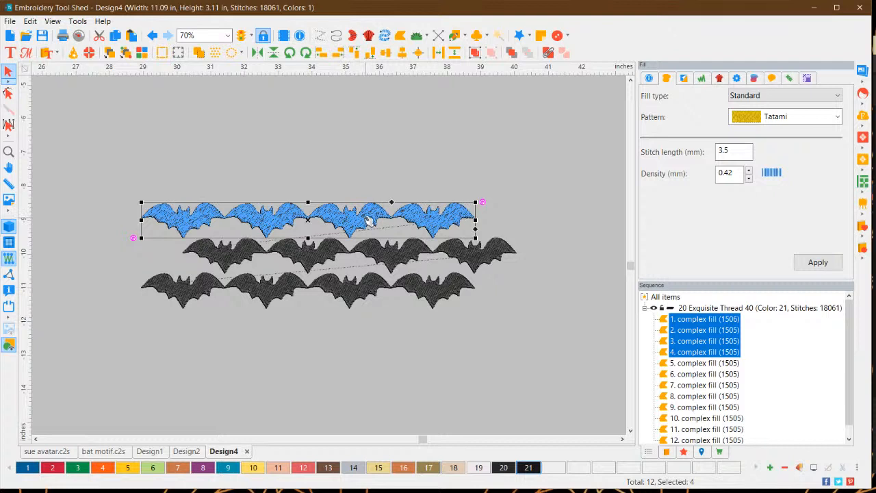
pyautogui.moveTo(370, 220); pyautogui.dragTo(371, 230)
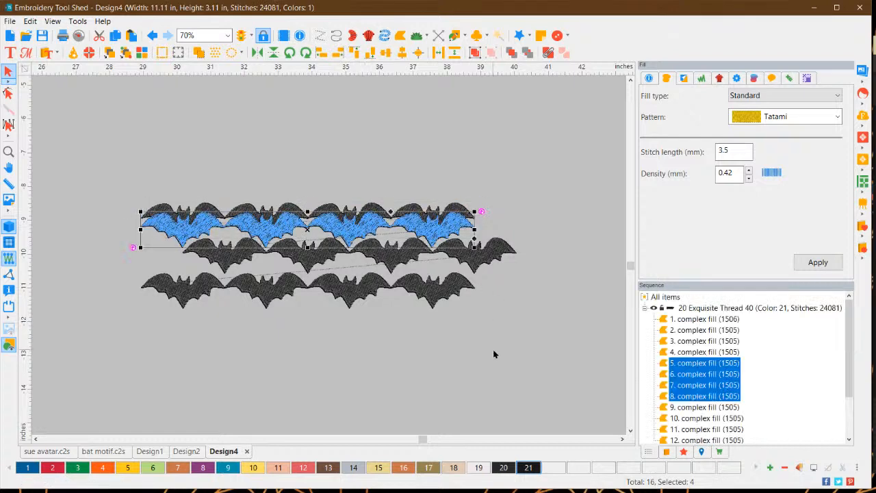
pyautogui.click(820, 263)
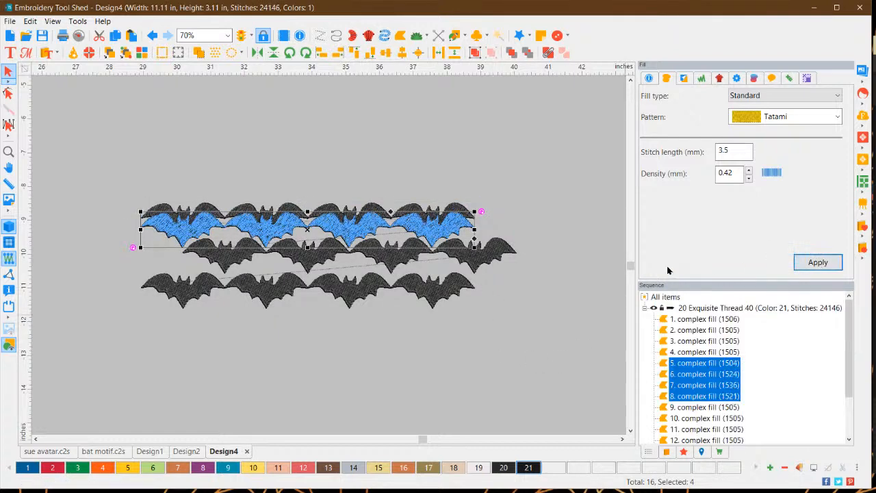
pyautogui.click(471, 339)
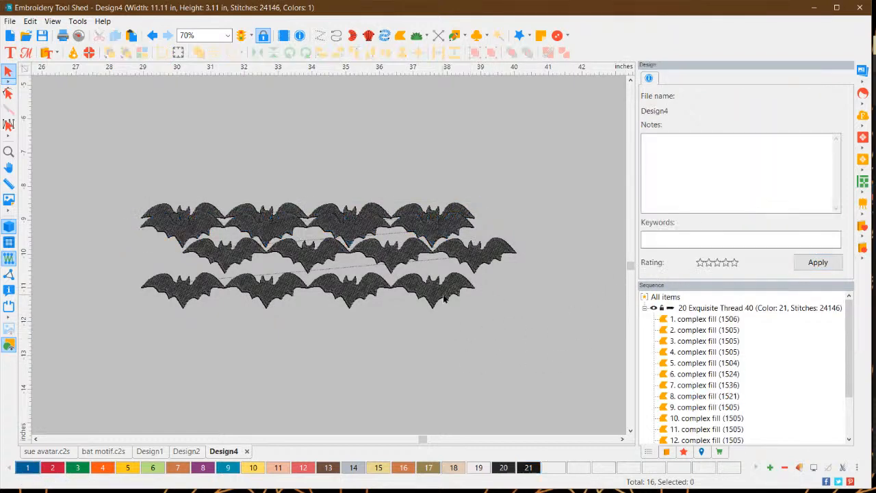
# Move the third original top-row bat well above the rows and delete the other three original bats
pyautogui.click(373, 209)
pyautogui.moveTo(374, 210); pyautogui.dragTo(417, 153)
pyautogui.click(465, 211)
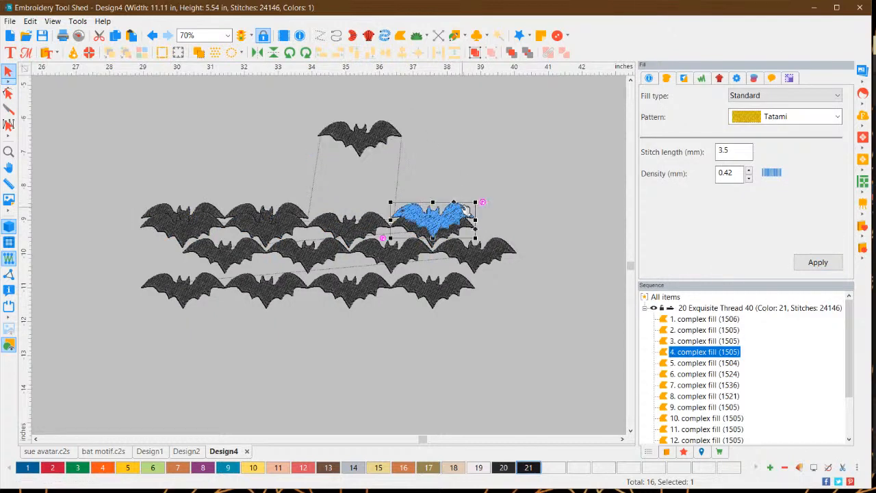
pyautogui.moveTo(465, 210); pyautogui.dragTo(273, 236)
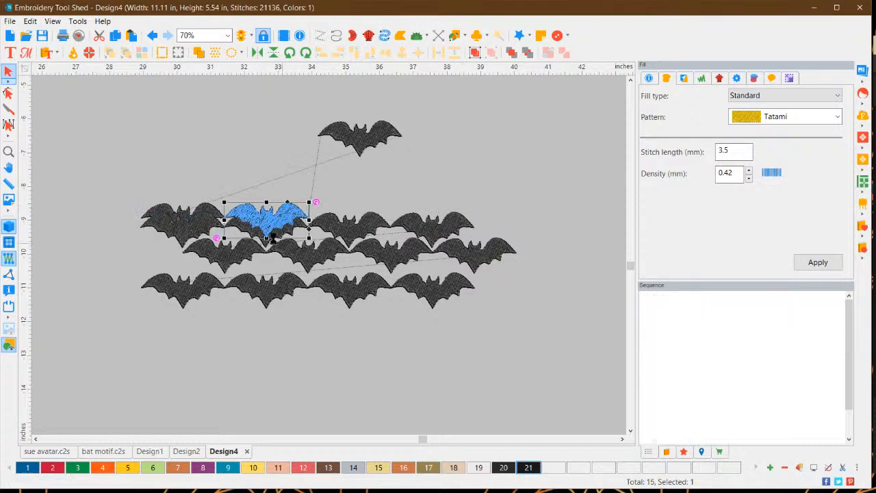
pyautogui.click(206, 211)
pyautogui.press('Delete')
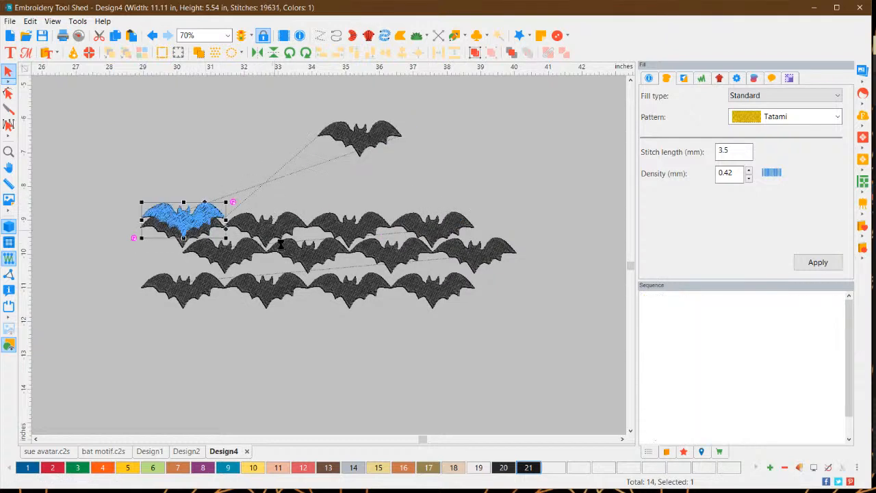
# Move the bottom row of four bats straight up about 0.22 in so it nests closer under the middle row
pyautogui.click(504, 388)
pyautogui.moveTo(518, 364); pyautogui.dragTo(134, 273)
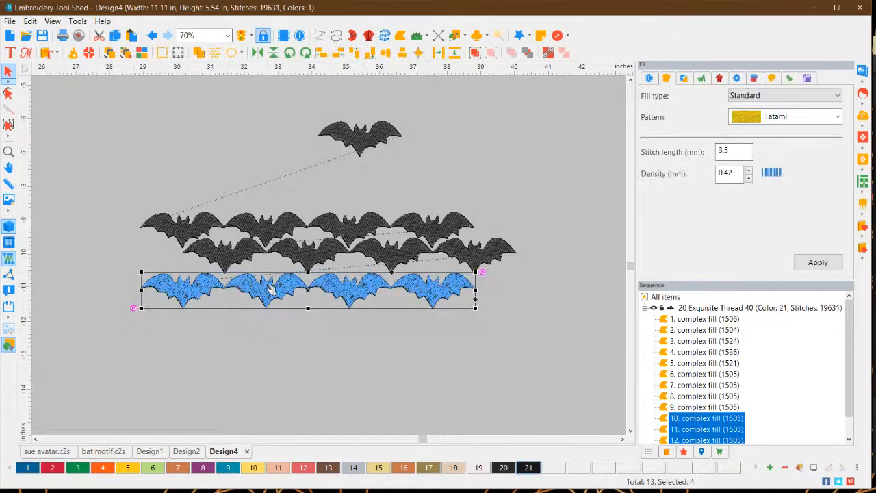
pyautogui.moveTo(272, 289); pyautogui.dragTo(271, 281)
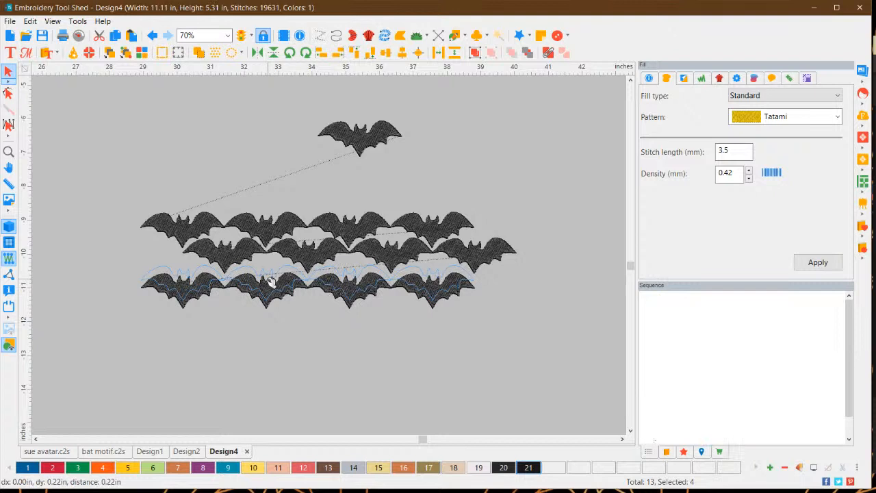
pyautogui.click(324, 391)
pyautogui.click(221, 258)
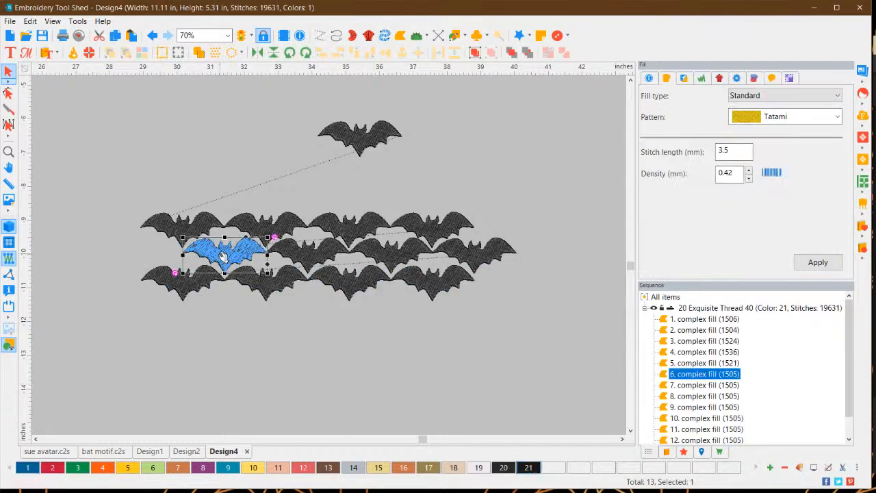
pyautogui.keyDown('ctrl'); pyautogui.click(312, 258); pyautogui.keyUp('ctrl')
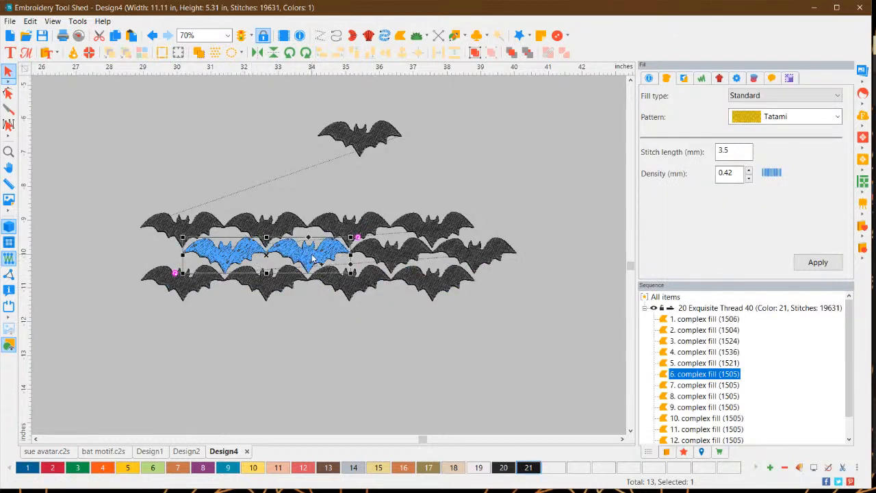
pyautogui.keyDown('ctrl'); pyautogui.click(380, 250); pyautogui.keyUp('ctrl')
pyautogui.keyDown('ctrl'); pyautogui.click(477, 254); pyautogui.keyUp('ctrl')
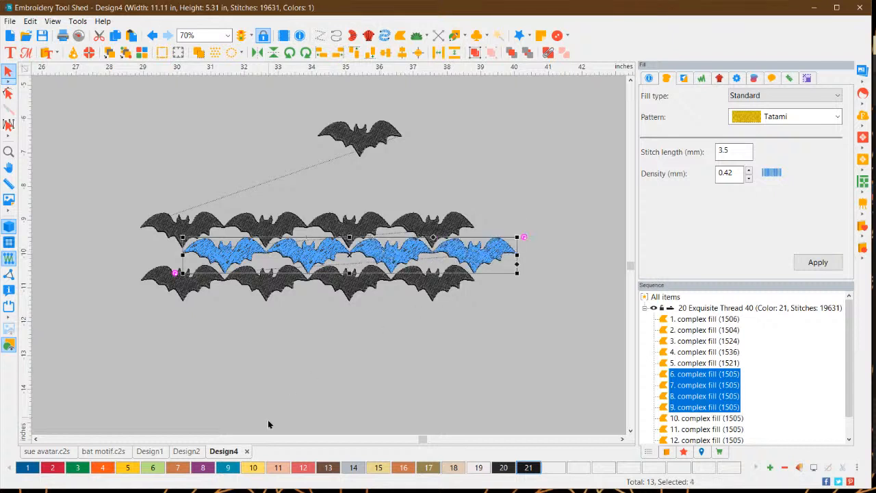
pyautogui.click(382, 399)
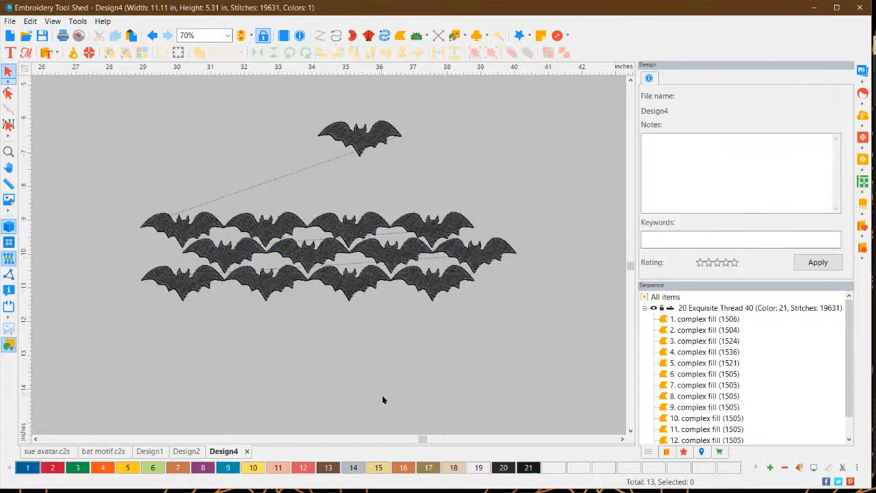
# Recolor the four bats of the middle row with the blue thread color 9
pyautogui.click(219, 270)
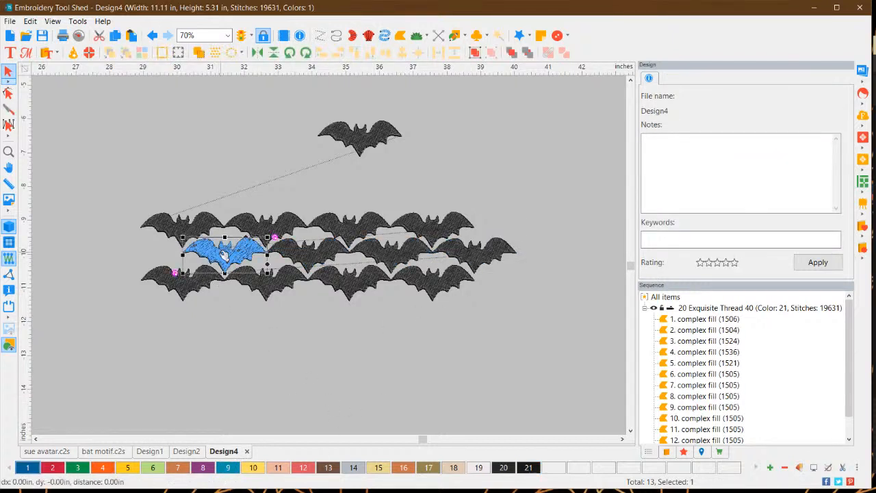
pyautogui.keyDown('ctrl'); pyautogui.click(323, 259); pyautogui.keyUp('ctrl')
pyautogui.keyDown('ctrl'); pyautogui.click(397, 252); pyautogui.keyUp('ctrl')
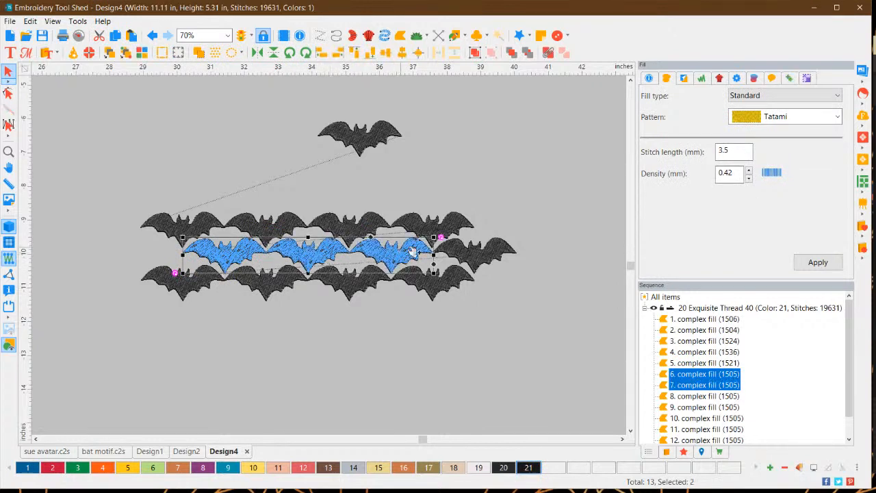
pyautogui.keyDown('ctrl'); pyautogui.click(484, 262); pyautogui.keyUp('ctrl')
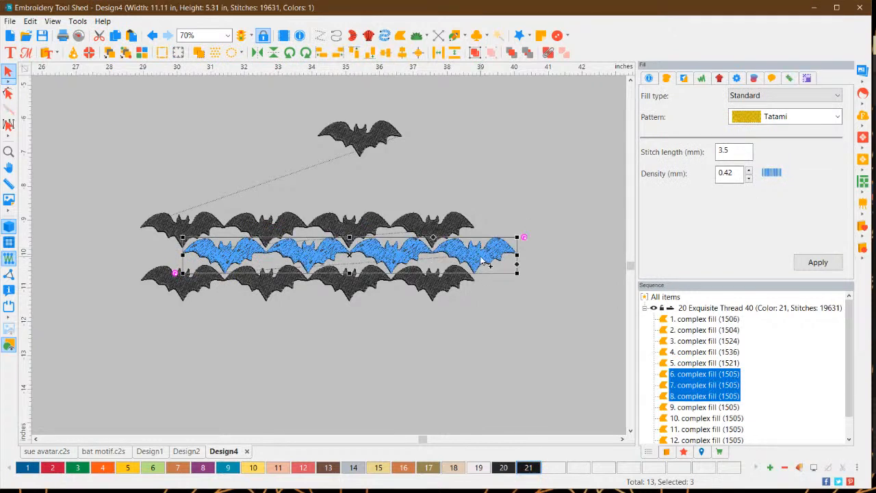
pyautogui.click(228, 470)
pyautogui.click(292, 411)
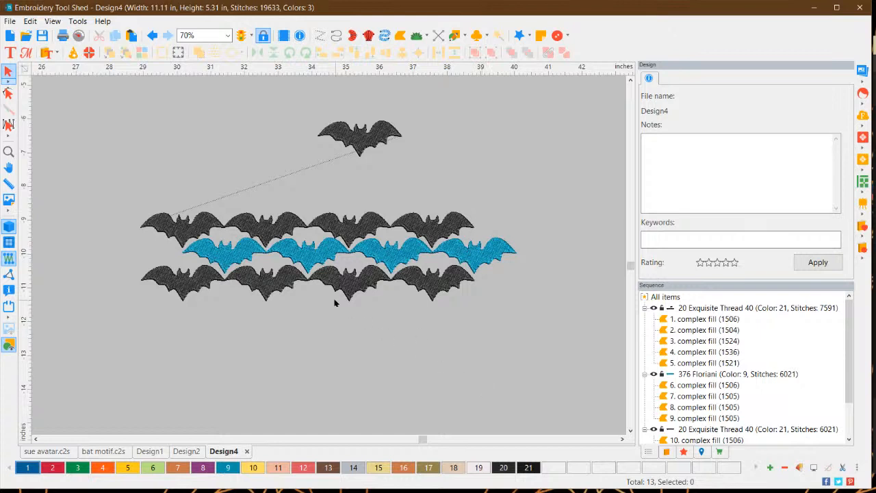
# Copy and paste the blue bat row, then position the copy beneath the bottom black row with the same stagger
pyautogui.click(229, 260)
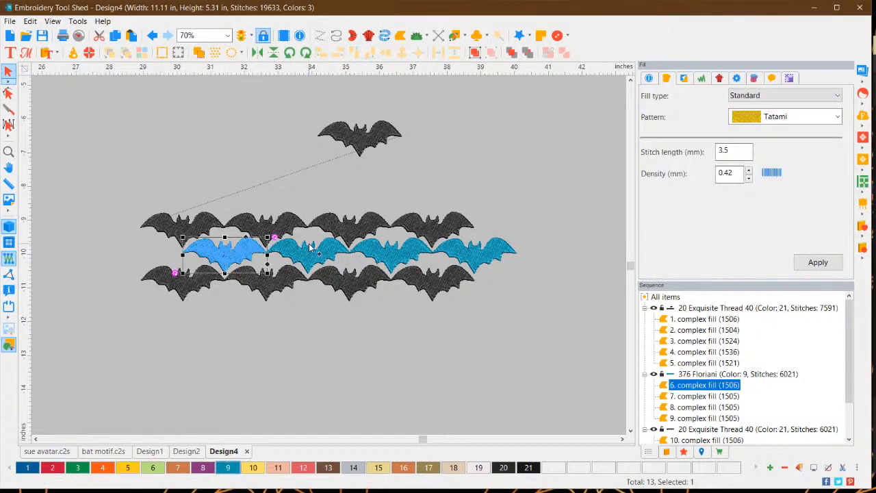
pyautogui.keyDown('ctrl'); pyautogui.click(395, 247); pyautogui.keyUp('ctrl')
pyautogui.keyDown('ctrl'); pyautogui.click(404, 251); pyautogui.keyUp('ctrl')
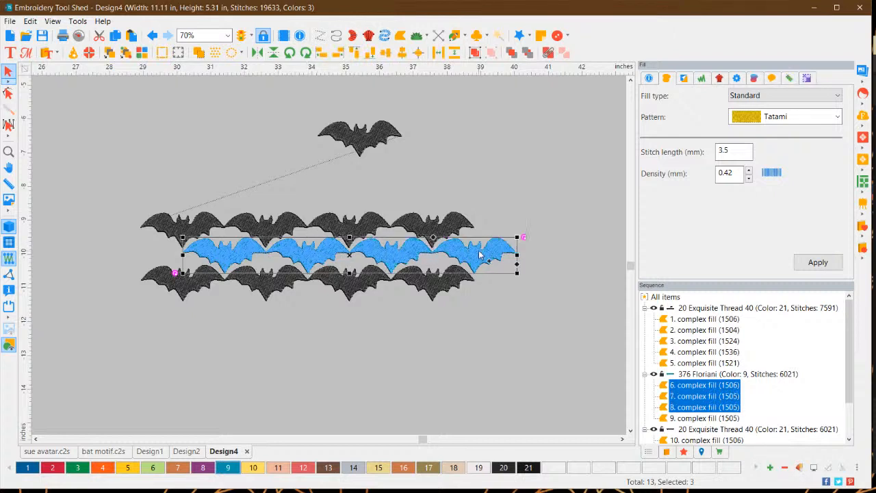
pyautogui.keyDown('ctrl'); pyautogui.click(486, 254); pyautogui.keyUp('ctrl')
pyautogui.rightClick(483, 251)
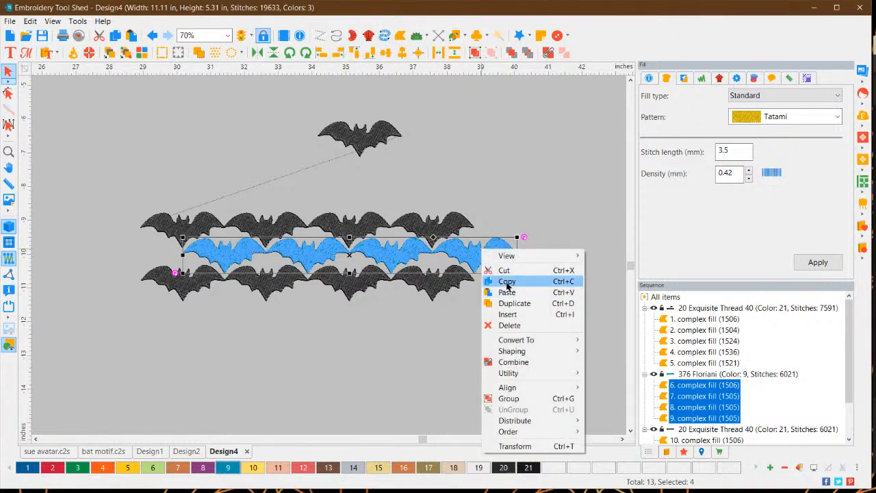
pyautogui.rightClick(486, 254)
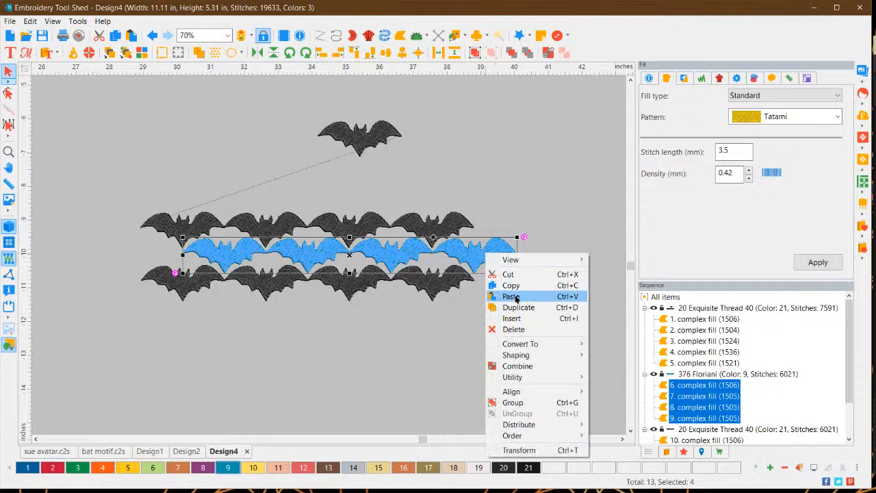
pyautogui.click(515, 299)
pyautogui.moveTo(487, 257); pyautogui.dragTo(488, 314)
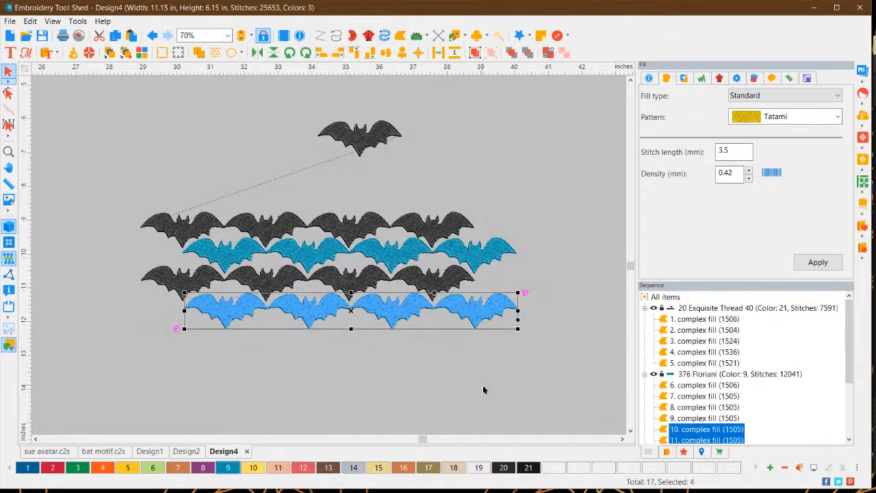
pyautogui.click(484, 389)
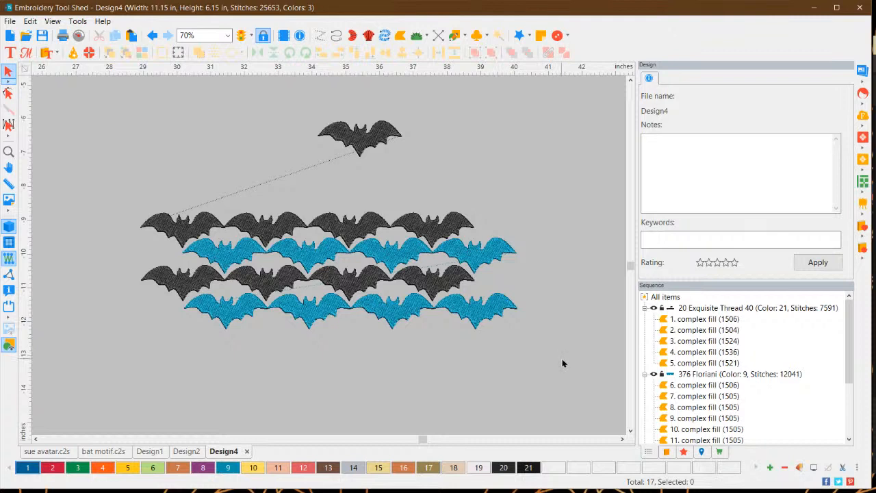
# Delete the four rows of bats, and move the remaining single bat lower while shrinking it to about 1.76 by 0.74 in
pyautogui.moveTo(562, 358); pyautogui.dragTo(230, 195)
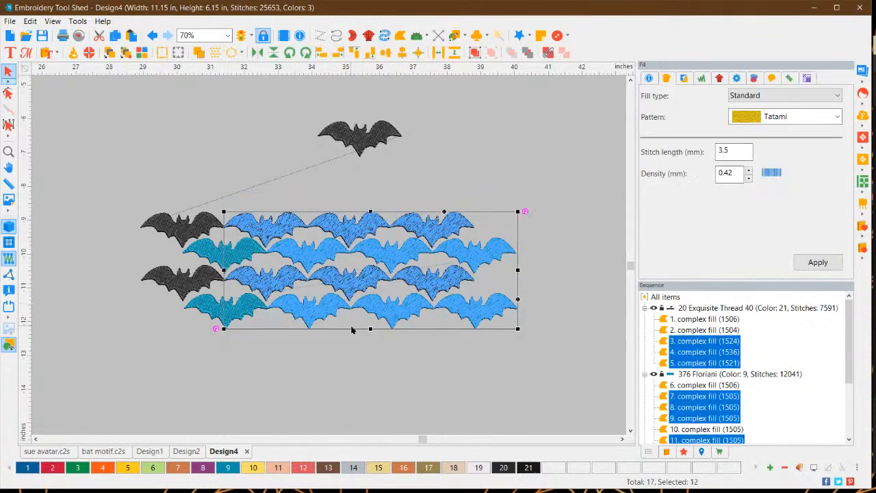
pyautogui.press('Delete')
pyautogui.moveTo(293, 353); pyautogui.dragTo(102, 167)
pyautogui.press('Delete')
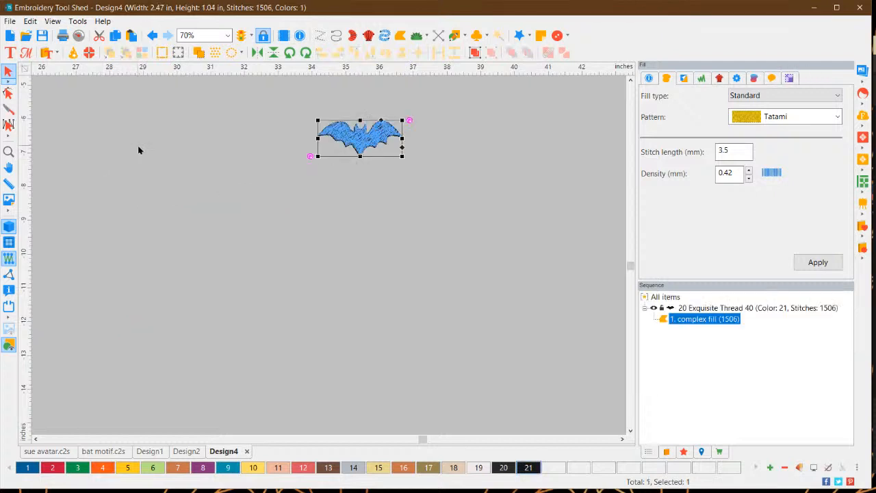
pyautogui.moveTo(383, 140); pyautogui.dragTo(340, 213)
pyautogui.click(353, 250)
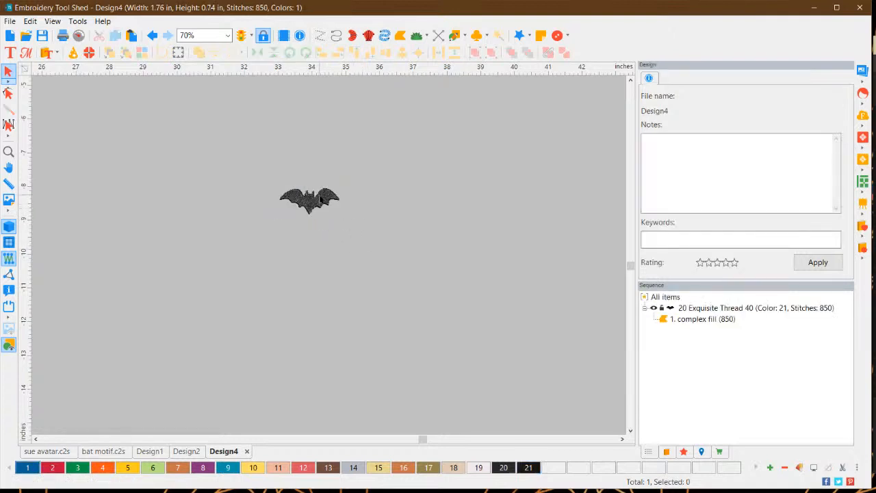
# Start a Carousel of the bat with a 5 in circle width, keeping the aspect ratio
pyautogui.click(321, 199)
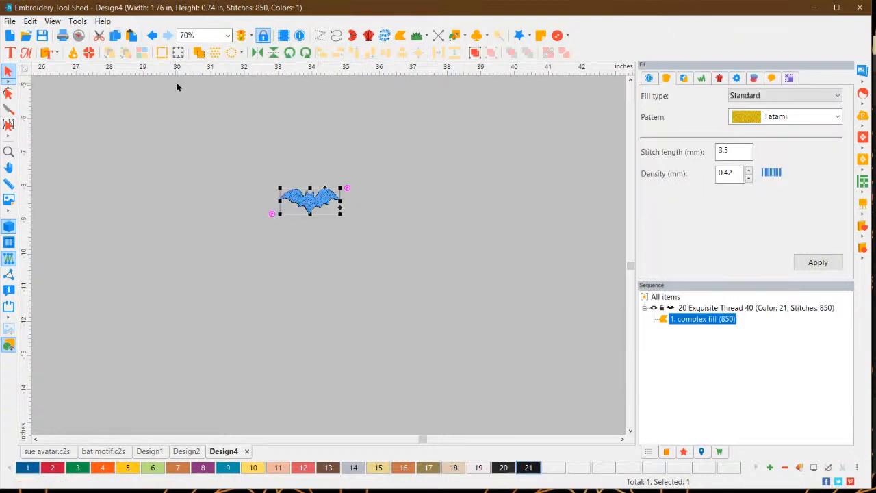
pyautogui.click(242, 53)
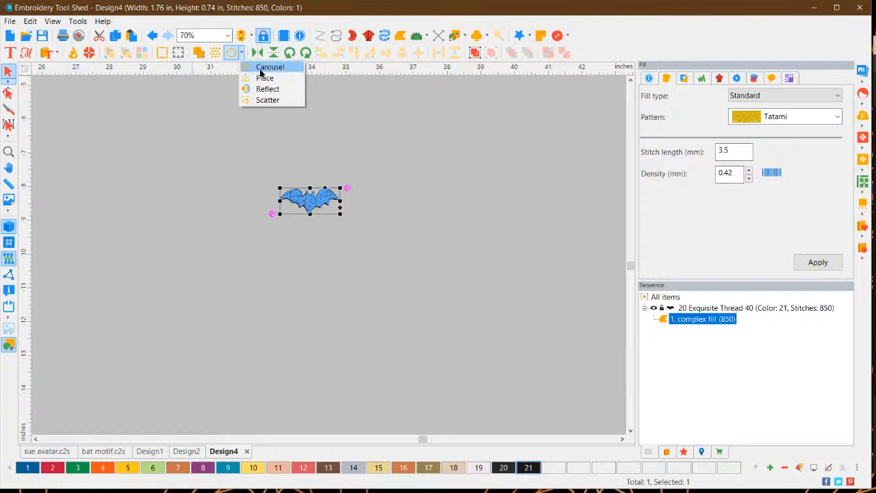
pyautogui.click(261, 73)
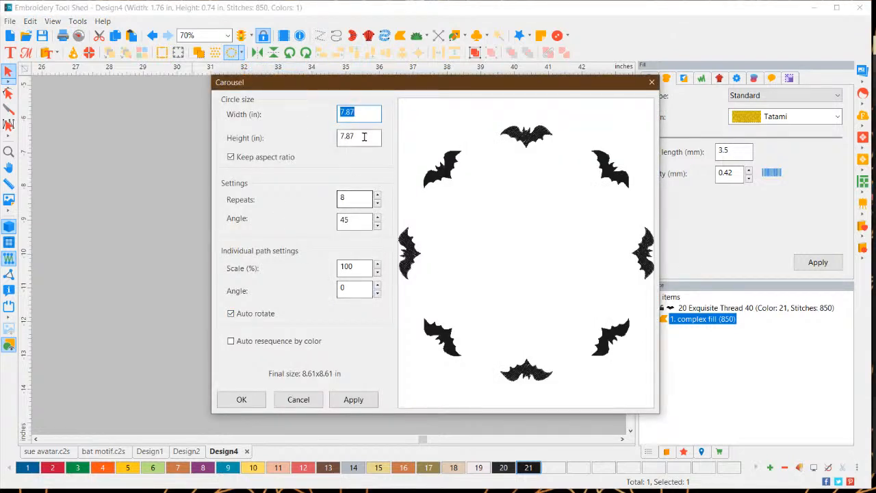
pyautogui.moveTo(358, 114); pyautogui.dragTo(338, 119)
pyautogui.write('5')
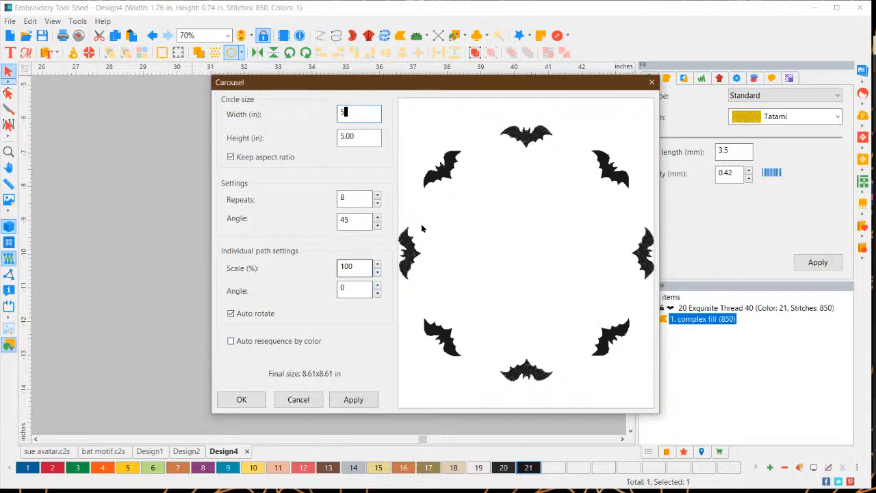
# Try a slightly smaller individual path scale in the carousel and bring it back to 100 %
pyautogui.click(377, 273)
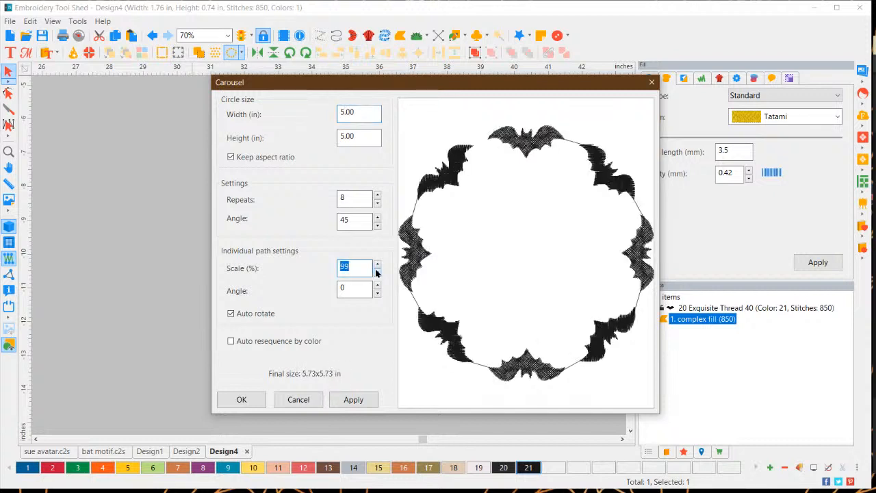
pyautogui.click(377, 273)
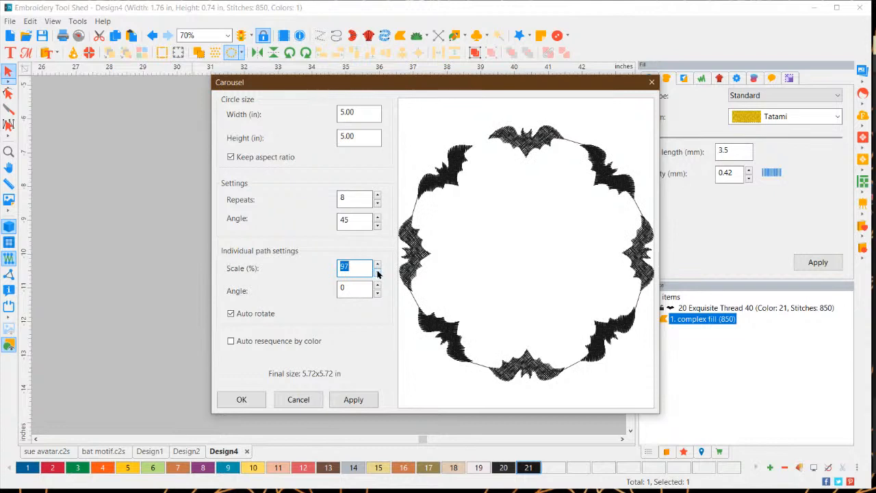
pyautogui.click(377, 273)
pyautogui.click(378, 269)
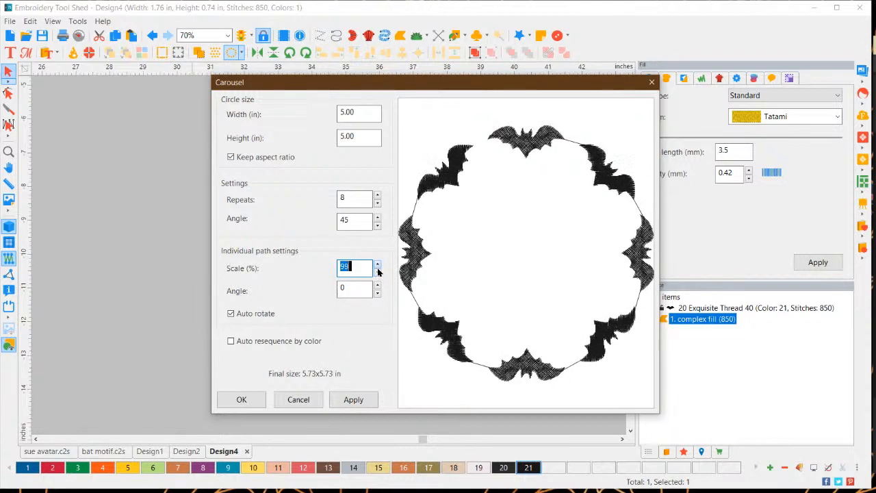
pyautogui.click(377, 268)
pyautogui.click(377, 267)
pyautogui.click(377, 267)
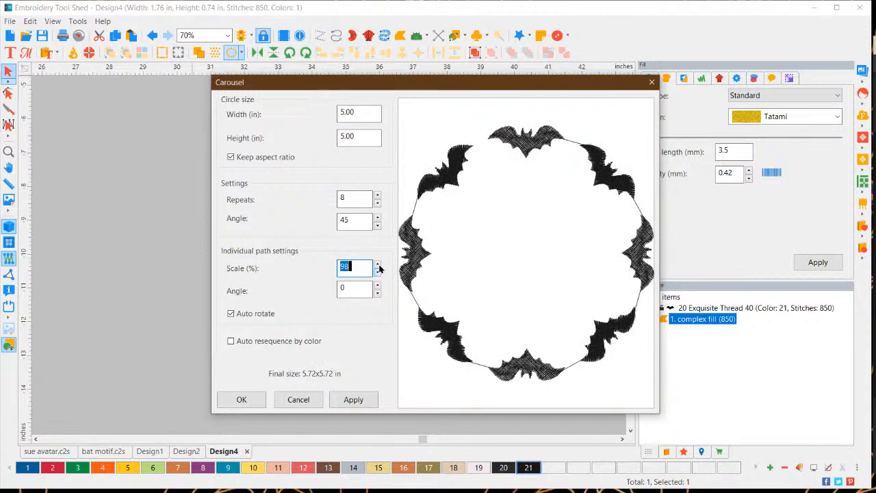
pyautogui.click(377, 265)
pyautogui.click(377, 265)
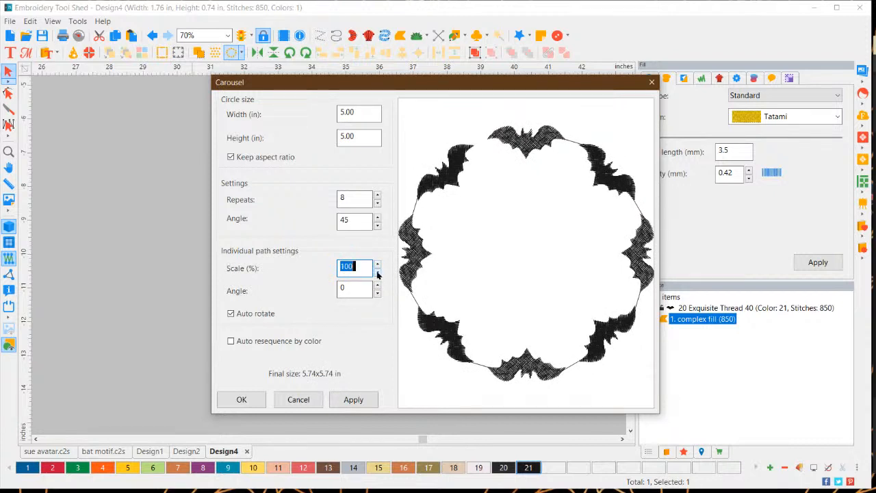
# Try a reduced individual path scale below 100 %, and raise it to 140 % so neighbouring bats overlap
pyautogui.click(377, 273)
pyautogui.click(377, 272)
pyautogui.click(377, 271)
pyautogui.click(377, 270)
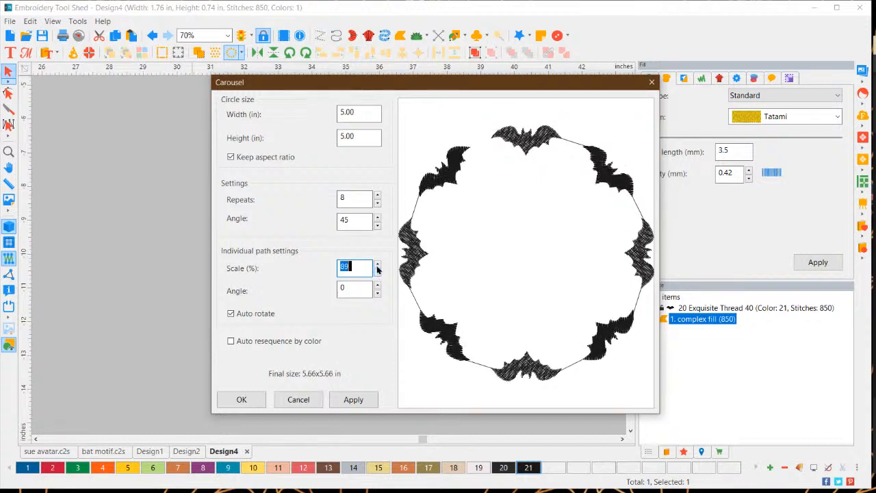
pyautogui.click(378, 266)
pyautogui.click(377, 265)
pyautogui.click(378, 266)
pyautogui.click(378, 266)
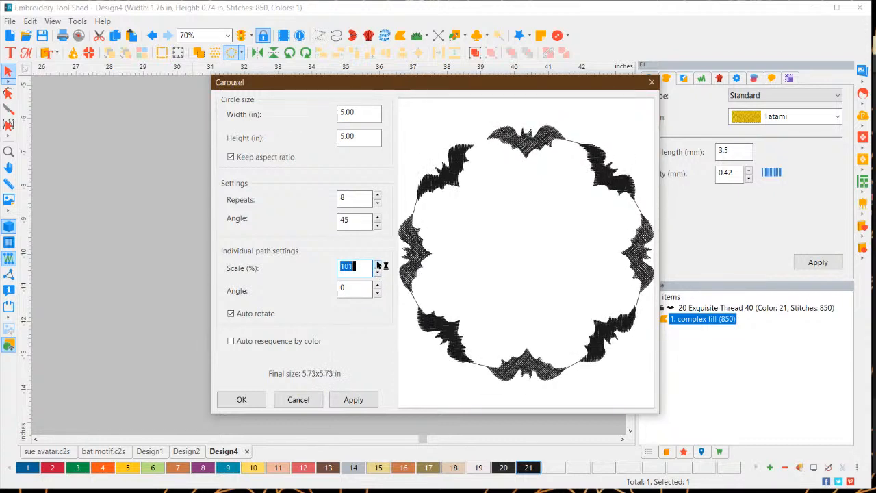
pyautogui.click(377, 265)
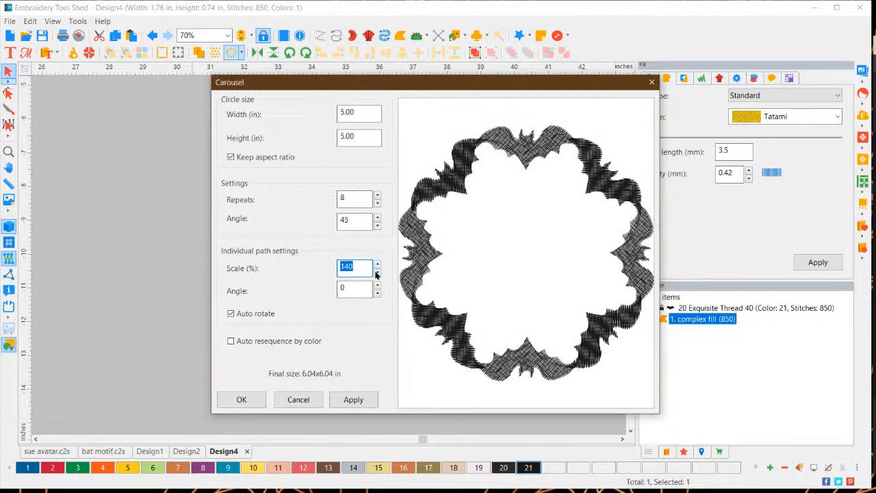
# Lower the individual path scale to 129 % and create the carousel of 8 bats
pyautogui.click(376, 273)
pyautogui.click(377, 273)
pyautogui.click(377, 272)
pyautogui.click(377, 273)
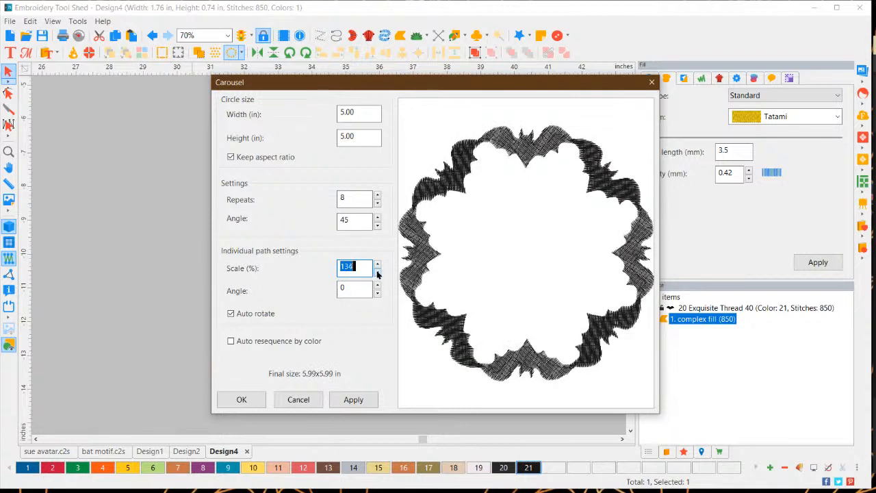
pyautogui.click(376, 272)
pyautogui.click(377, 272)
pyautogui.click(376, 272)
pyautogui.click(376, 273)
pyautogui.click(376, 273)
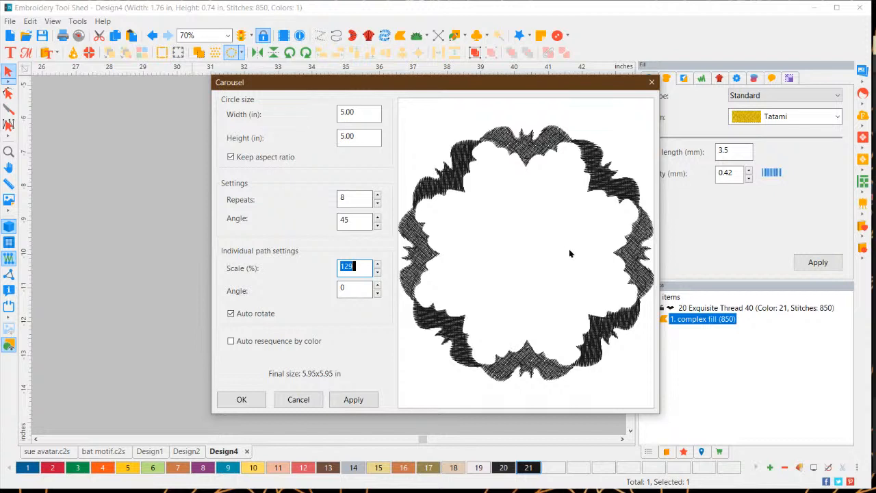
pyautogui.click(356, 400)
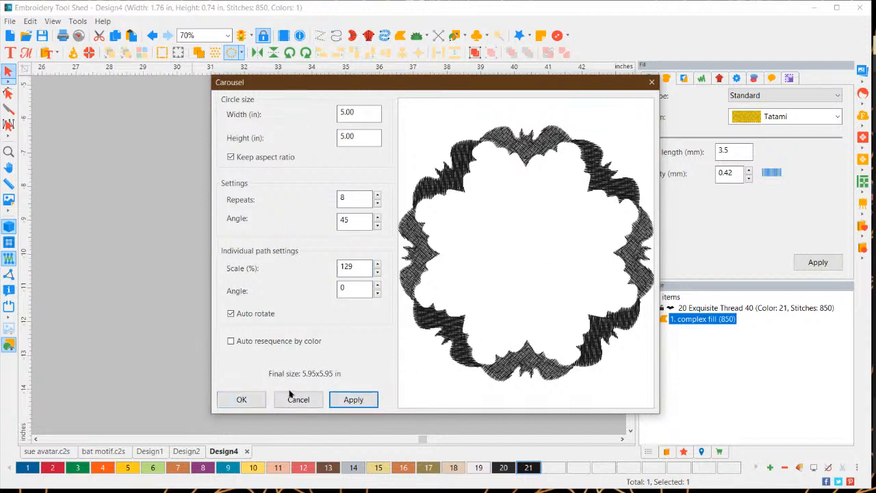
pyautogui.click(240, 401)
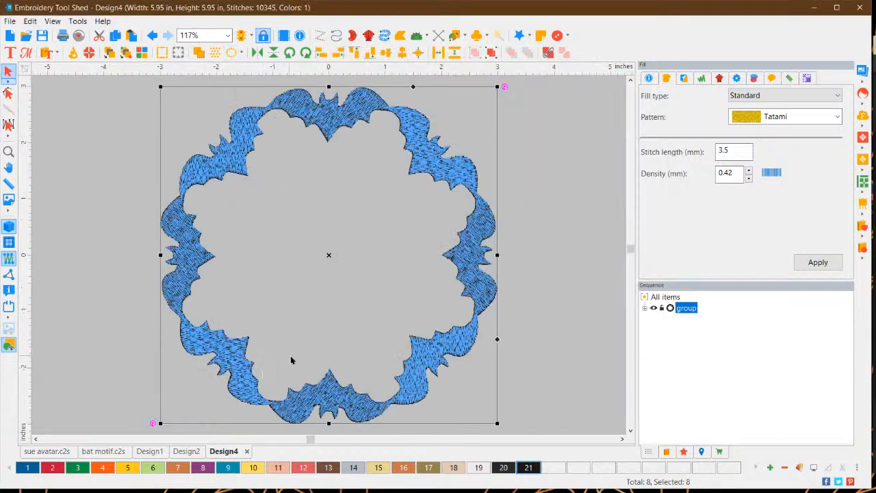
# Deselect the bat ring, undo the carousel and redo it
pyautogui.click(551, 256)
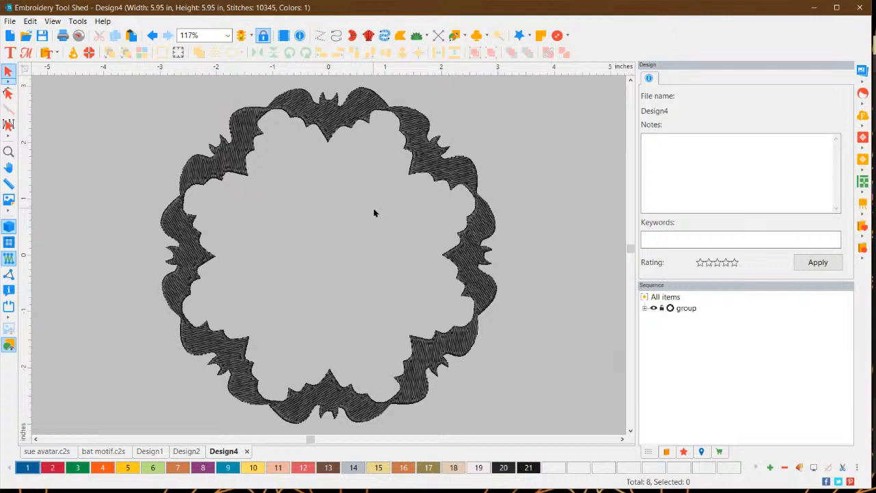
pyautogui.hotkey('ctrl', 'z')
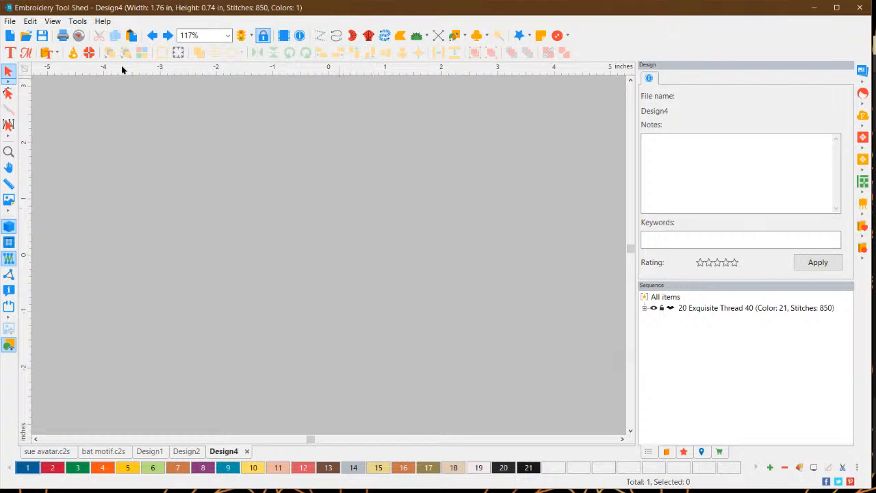
pyautogui.click(168, 35)
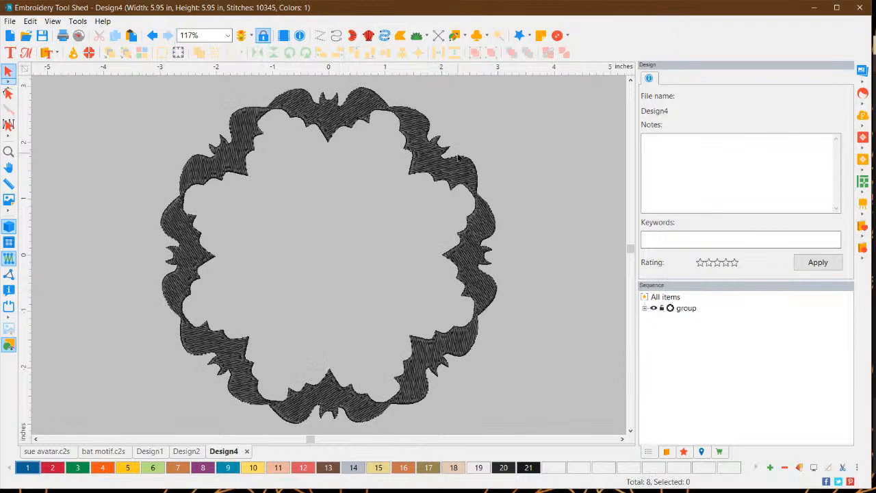
# Ungroup the bat ring and move its upper-right bat outward, away from the circle
pyautogui.click(434, 157)
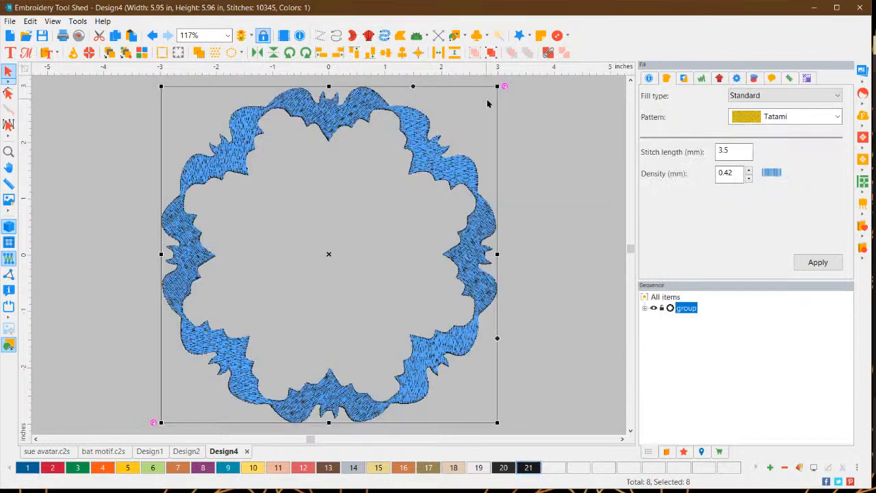
pyautogui.click(491, 53)
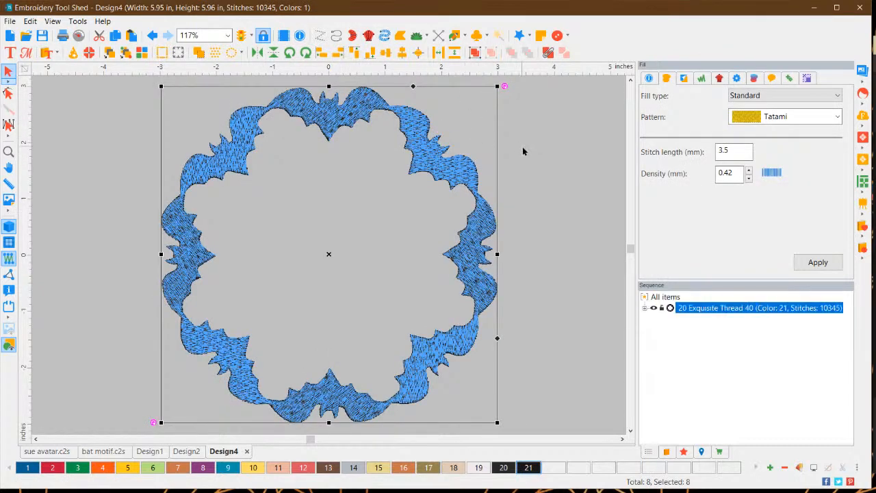
pyautogui.click(524, 149)
pyautogui.moveTo(443, 159); pyautogui.dragTo(515, 152)
# Delete every bat of the ring except the upright one at the top, and move that one down toward the workspace centre
pyautogui.moveTo(142, 98); pyautogui.dragTo(485, 405)
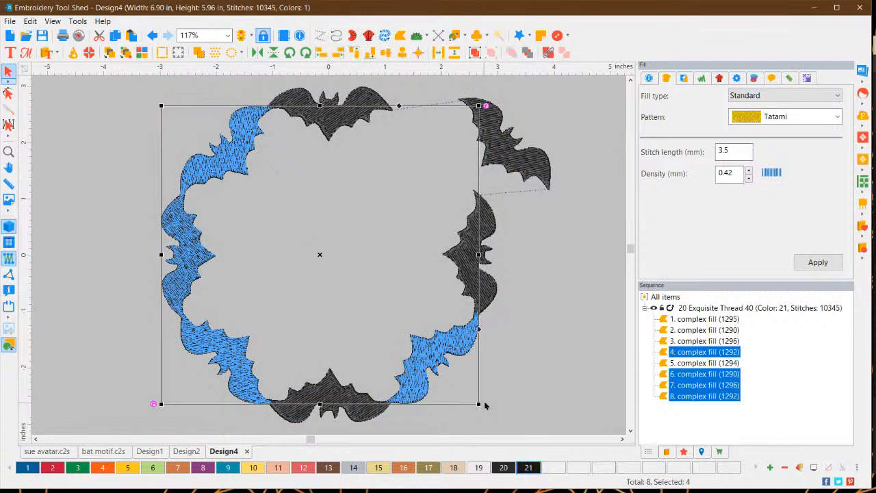
pyautogui.press('Delete')
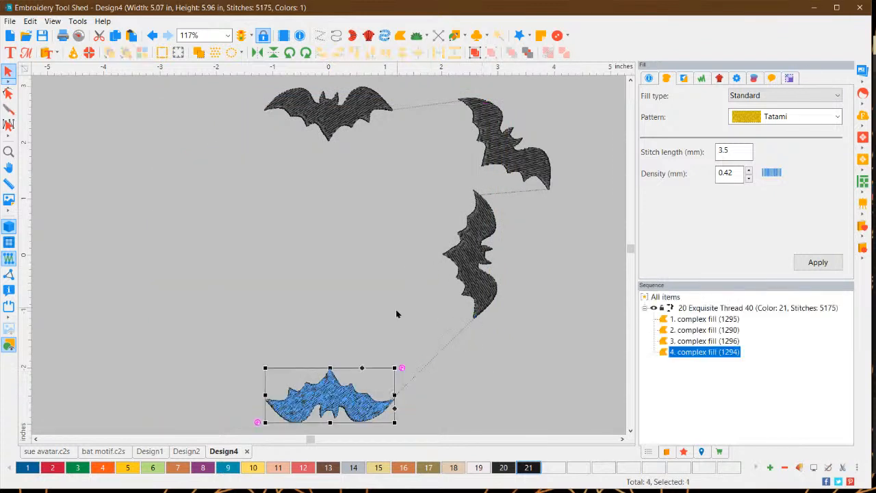
pyautogui.press('Delete')
pyautogui.press('Delete')
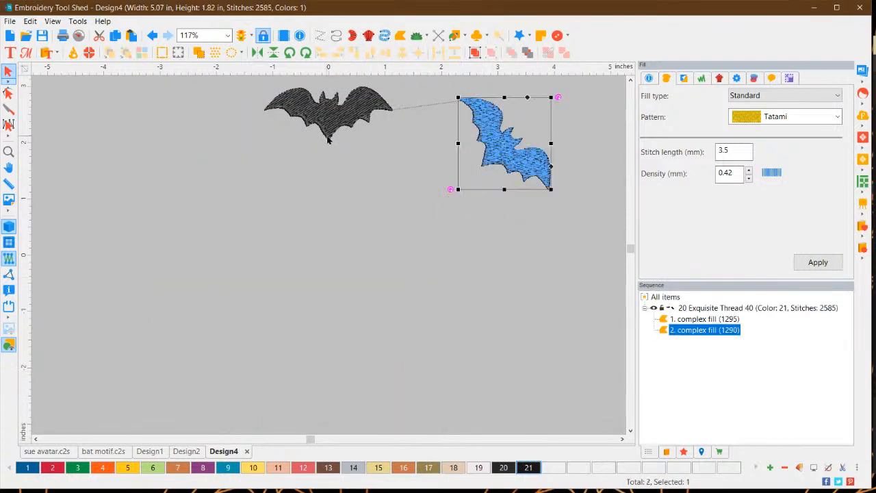
pyautogui.press('Delete')
pyautogui.moveTo(340, 119); pyautogui.dragTo(310, 211)
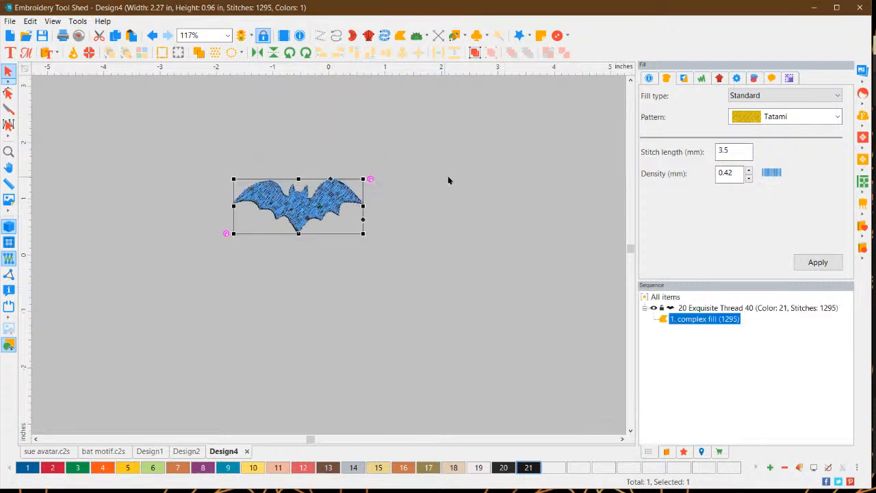
# Open the Place layout for the single bat and preview the Scoop 01 and Scoop 02 shapes
pyautogui.click(241, 53)
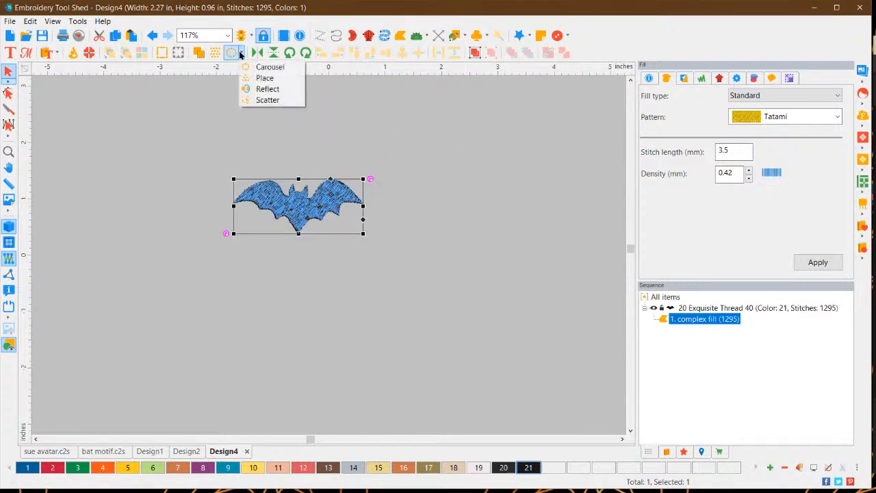
pyautogui.click(262, 78)
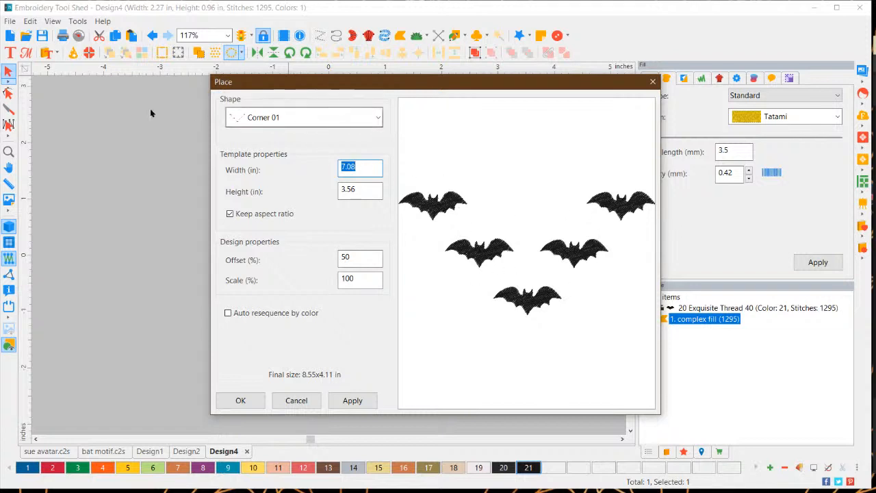
pyautogui.click(311, 118)
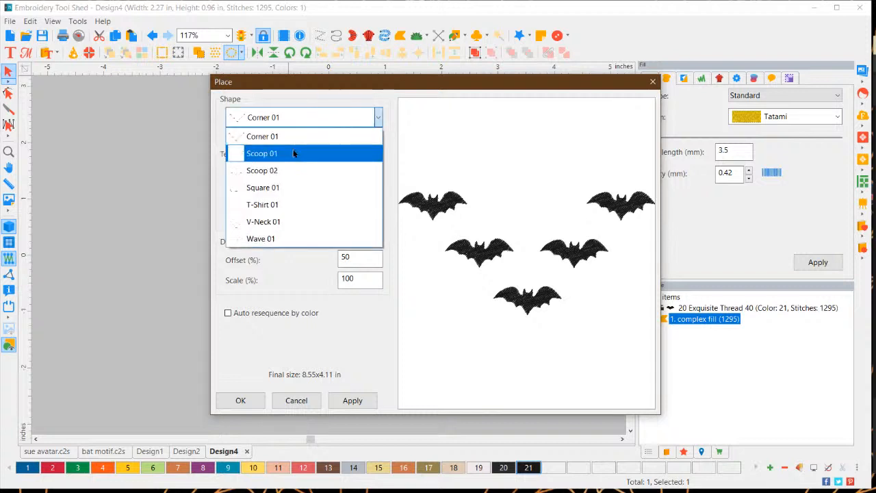
pyautogui.click(293, 150)
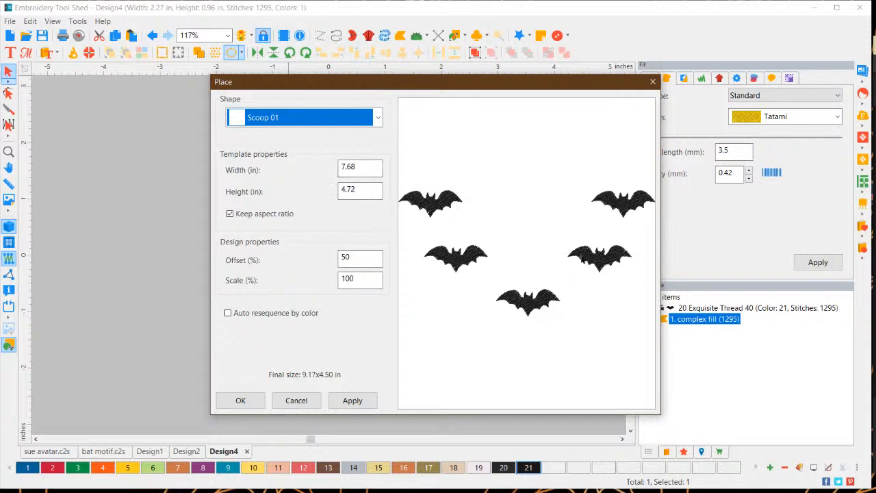
pyautogui.click(376, 118)
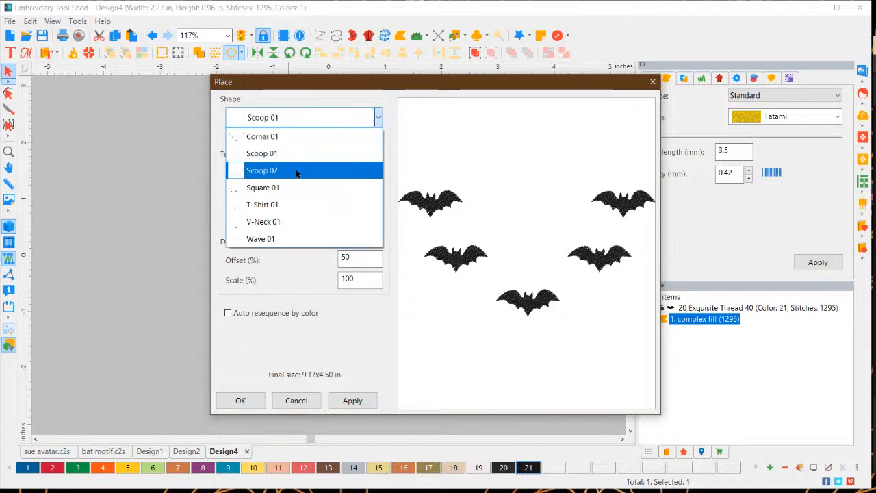
pyautogui.click(296, 170)
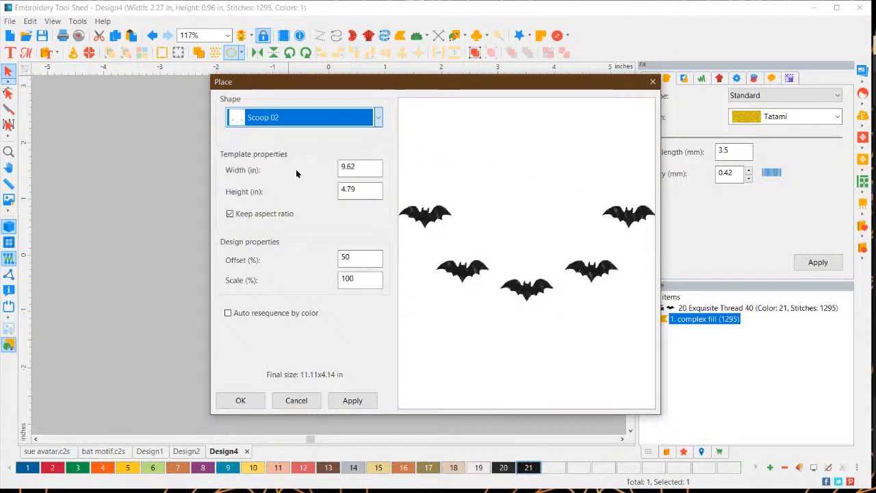
# Preview the T-Shirt 01, V-Neck 01 and Wave 01 Place shapes, and leave without creating a layout
pyautogui.click(378, 121)
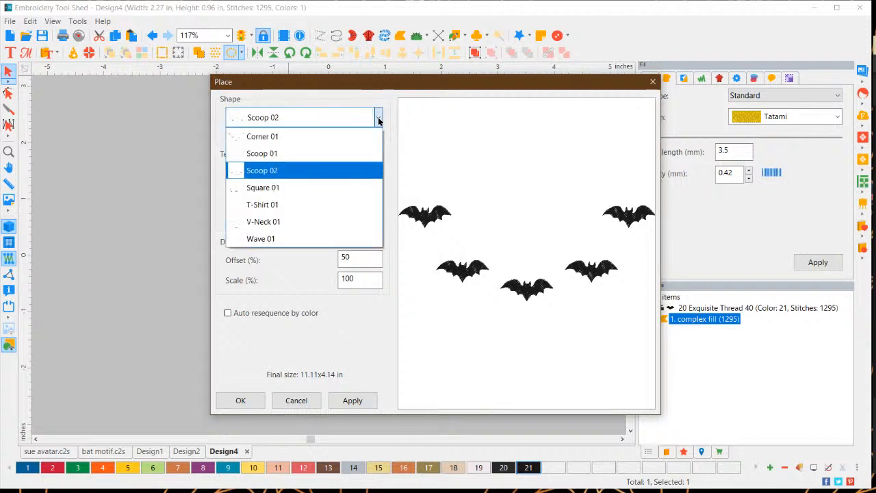
pyautogui.click(301, 204)
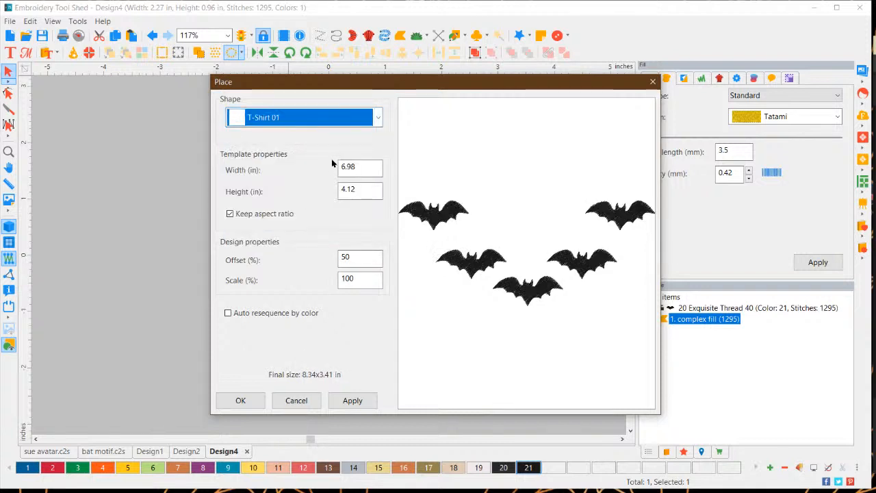
pyautogui.click(377, 120)
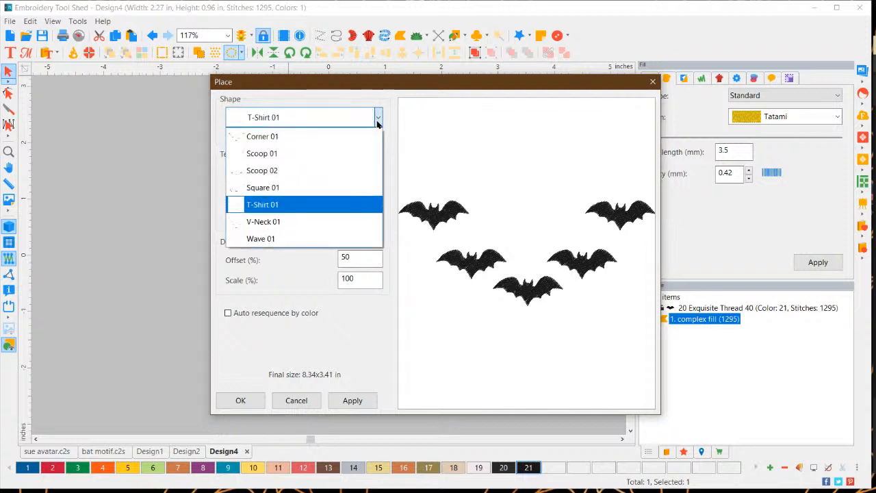
pyautogui.click(306, 221)
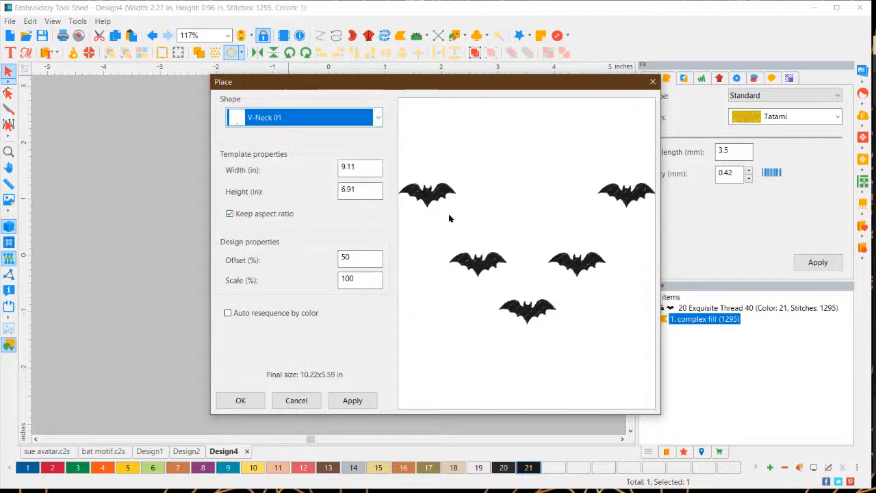
pyautogui.click(377, 118)
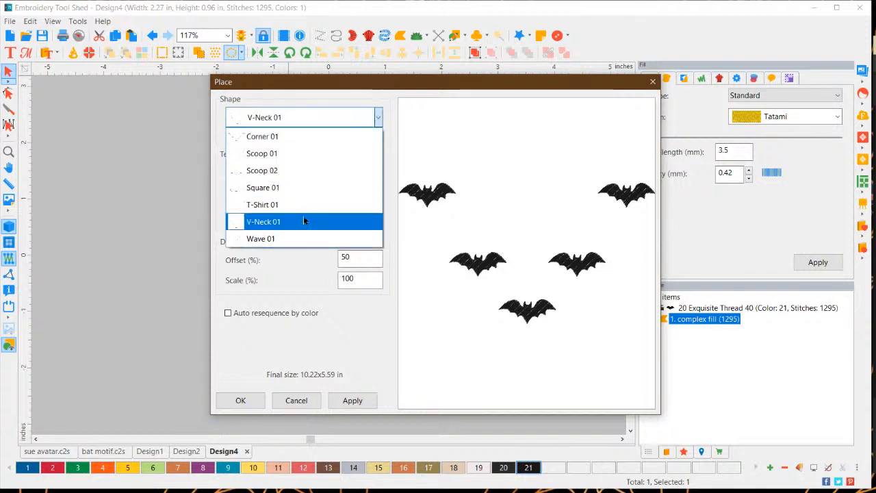
pyautogui.click(290, 240)
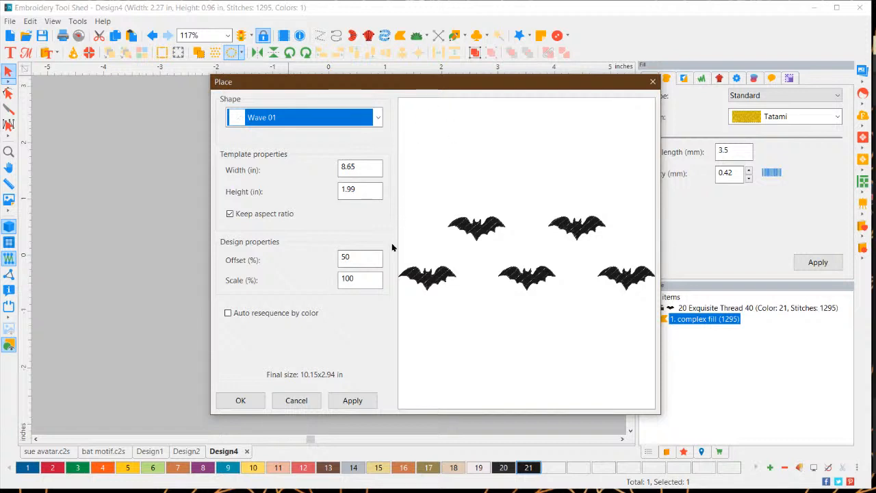
pyautogui.click(295, 404)
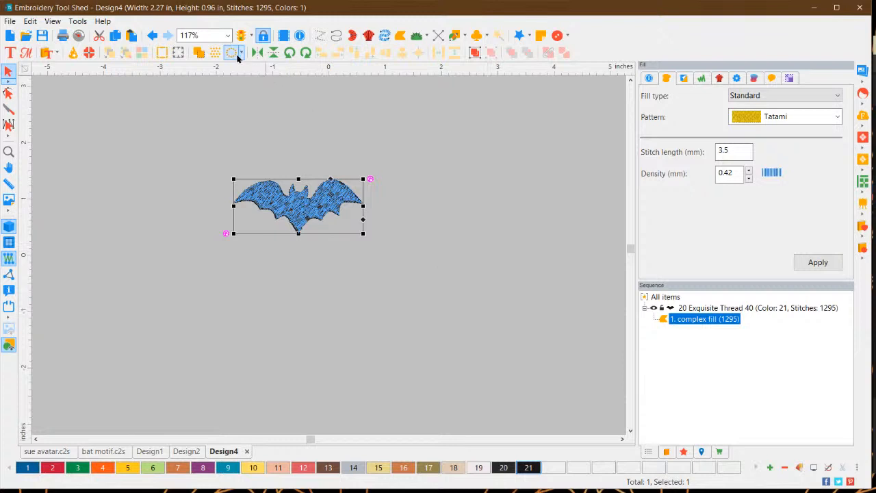
# Open the Reflect layout for the bat and preview it without reflections, followed by horizontal reflection only
pyautogui.click(241, 54)
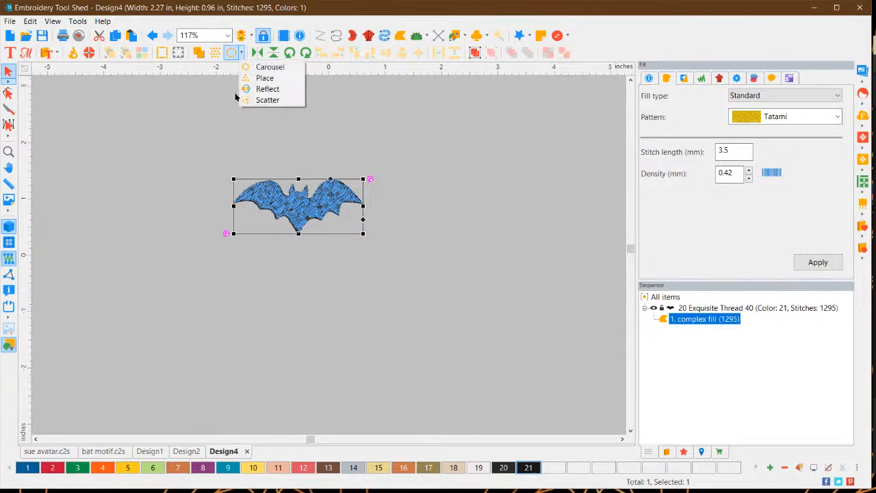
pyautogui.click(279, 89)
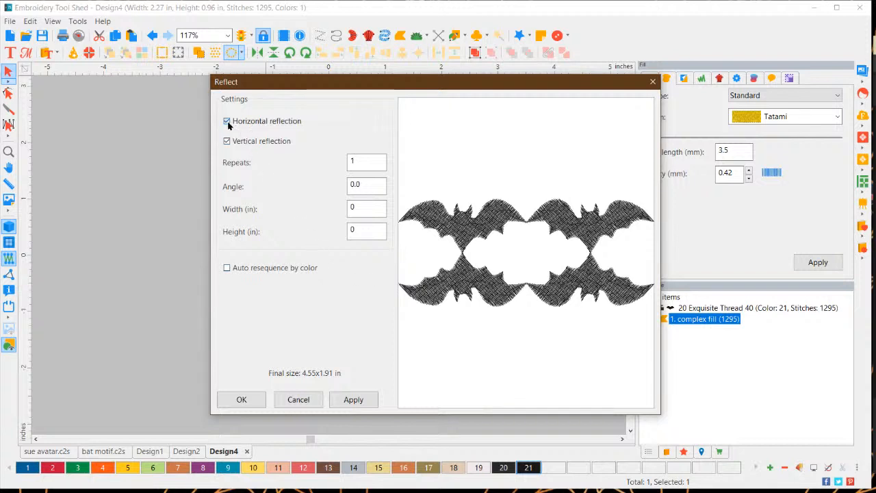
pyautogui.click(226, 141)
pyautogui.click(354, 399)
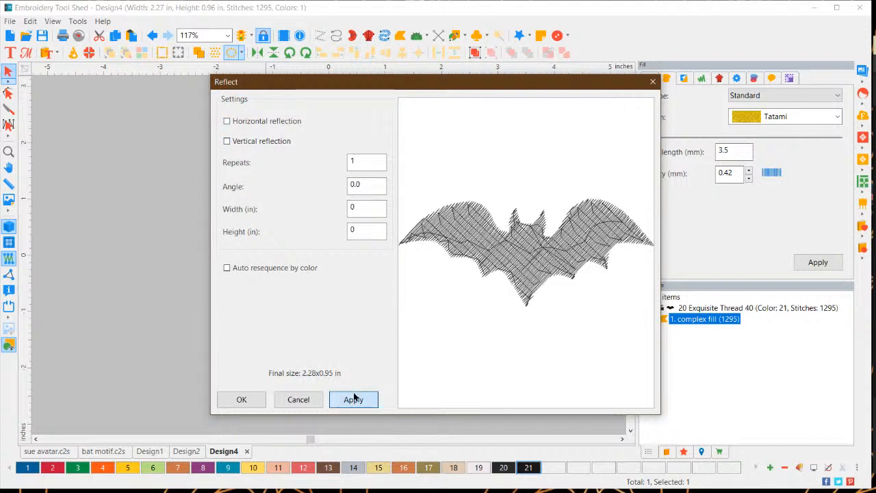
pyautogui.click(228, 122)
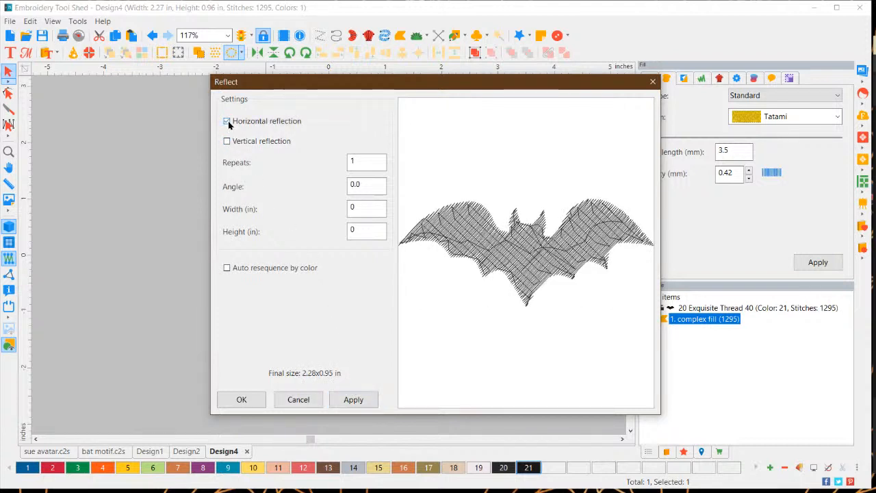
pyautogui.click(346, 401)
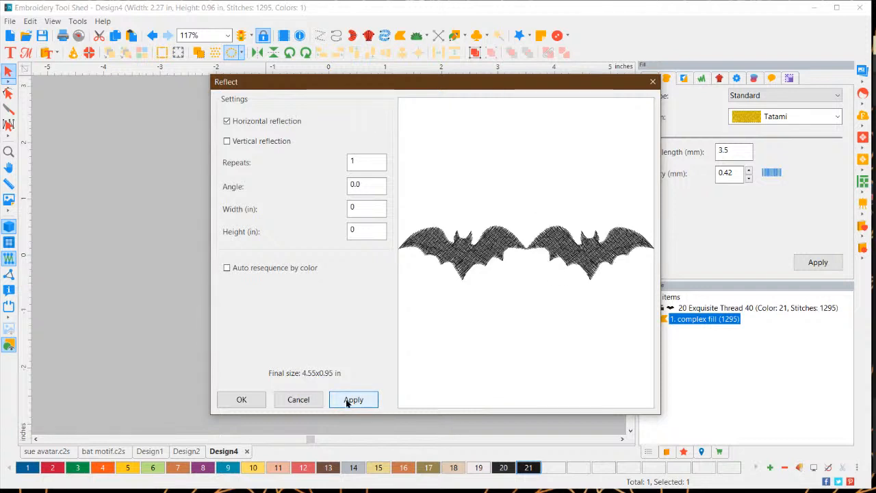
# Create the reflected bat pattern with 3 repeats and both horizontal and vertical reflection, and undo it
pyautogui.doubleClick(359, 162)
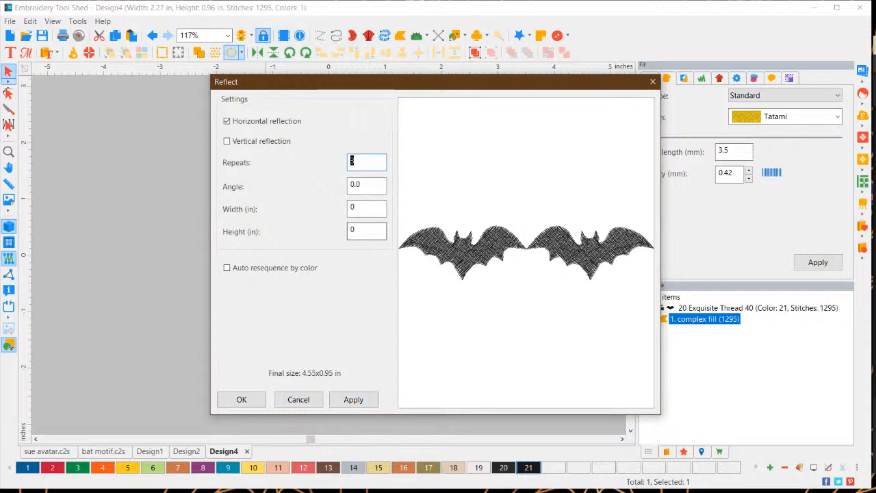
pyautogui.write('4')
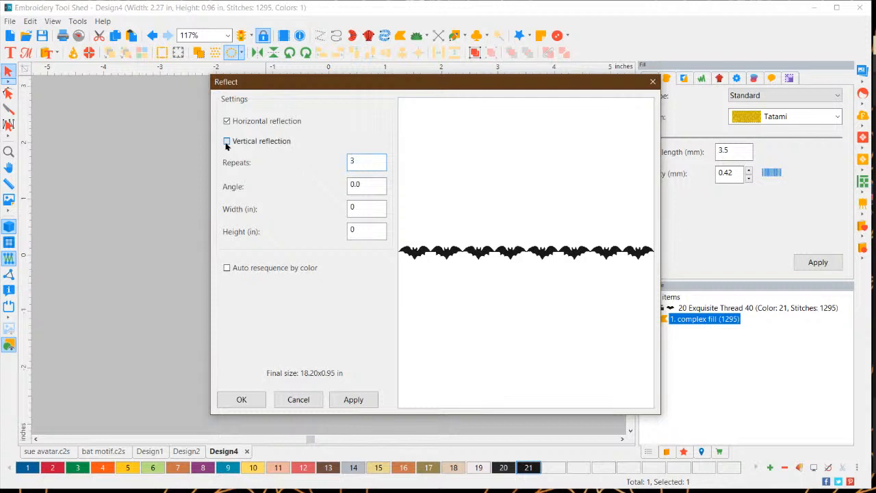
pyautogui.click(358, 402)
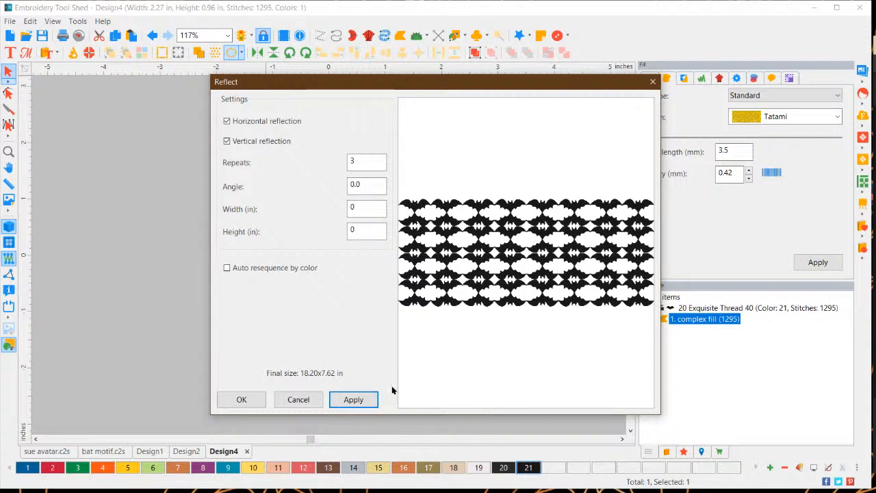
pyautogui.click(241, 400)
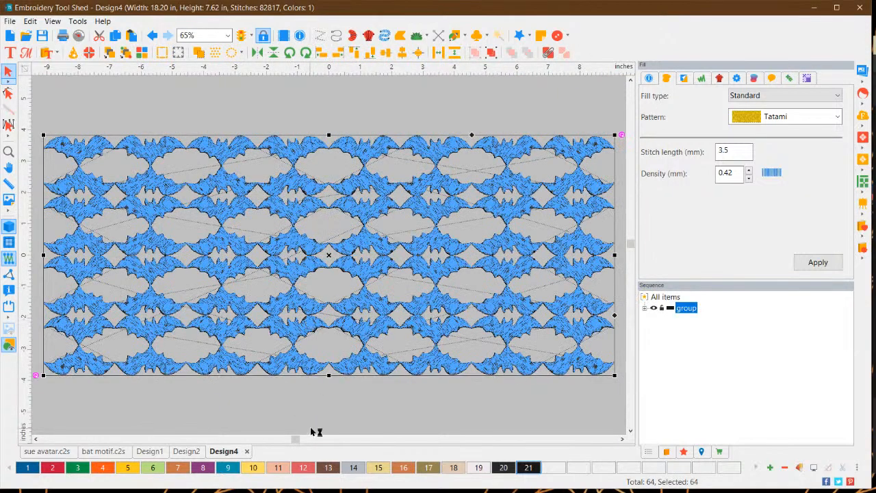
pyautogui.click(310, 422)
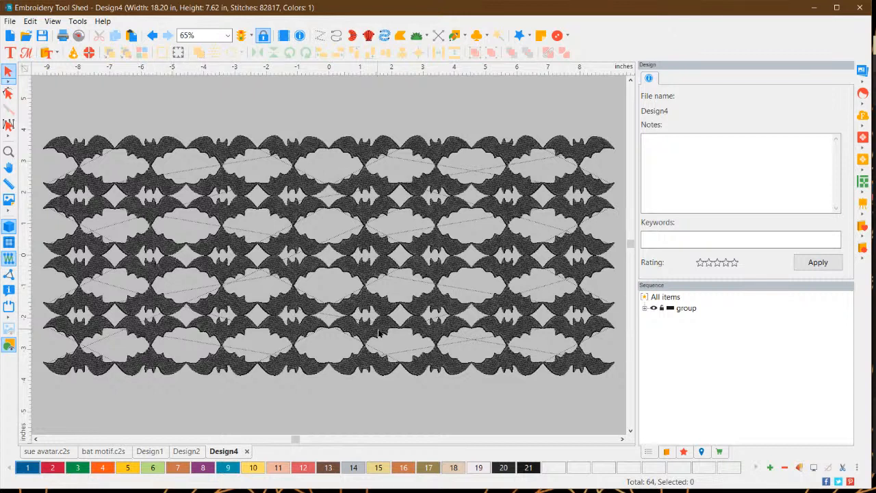
pyautogui.hotkey('ctrl', 'z')
# Reflect the single bat horizontally and vertically with 1 repeat, and deselect the resulting group
pyautogui.click(327, 227)
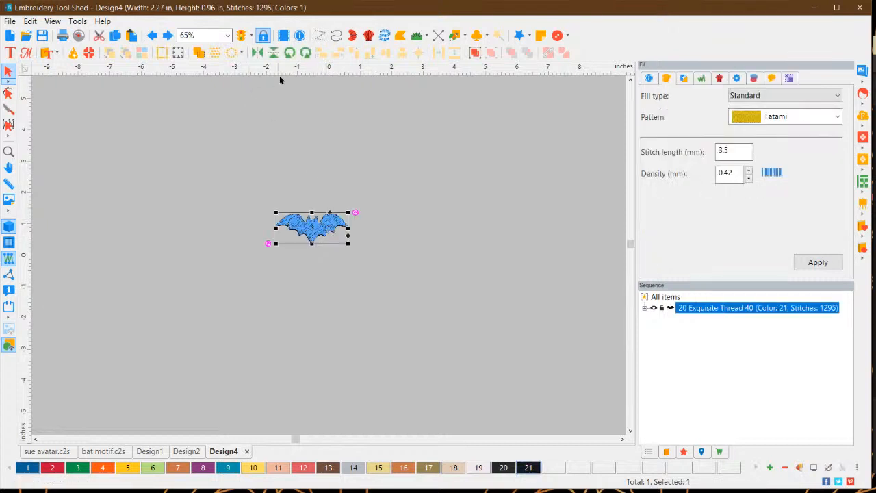
pyautogui.click(241, 53)
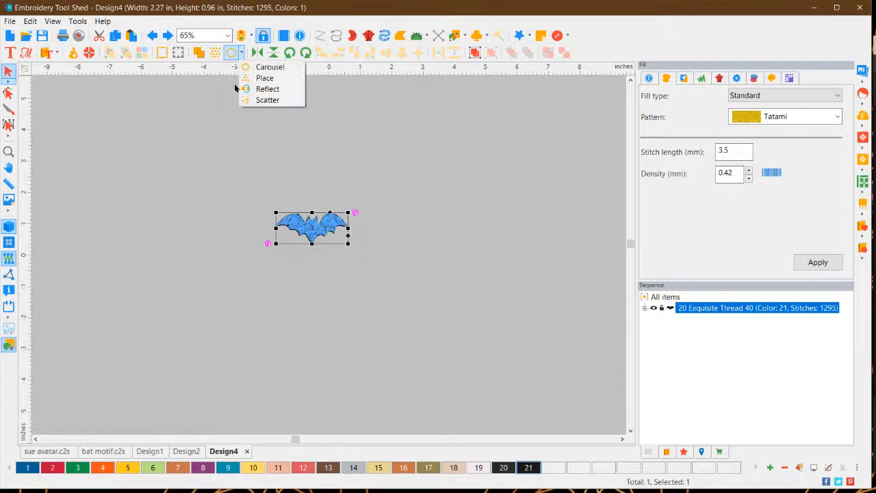
pyautogui.click(286, 93)
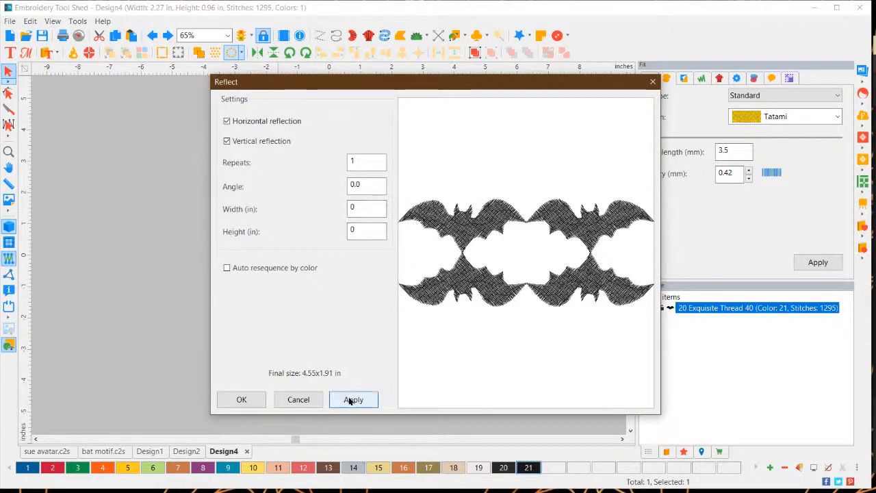
pyautogui.click(241, 402)
pyautogui.click(411, 329)
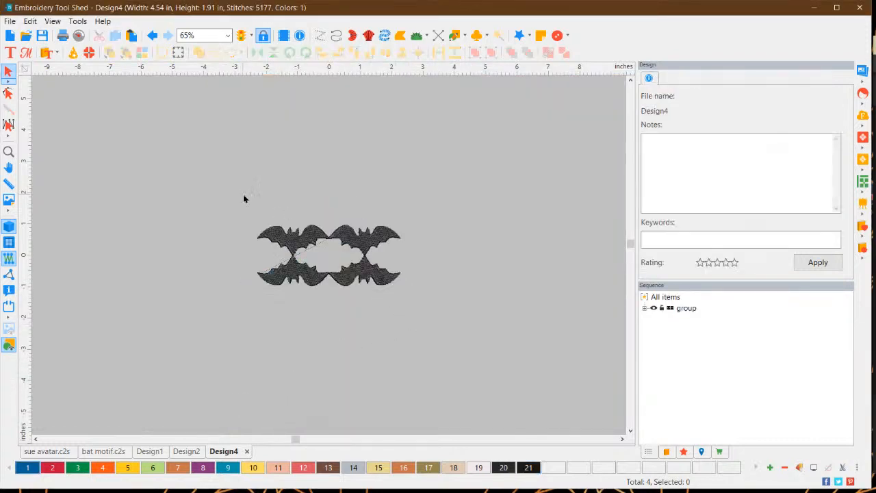
# Select the four-bat group and view its Transform properties
pyautogui.moveTo(396, 293); pyautogui.dragTo(446, 326)
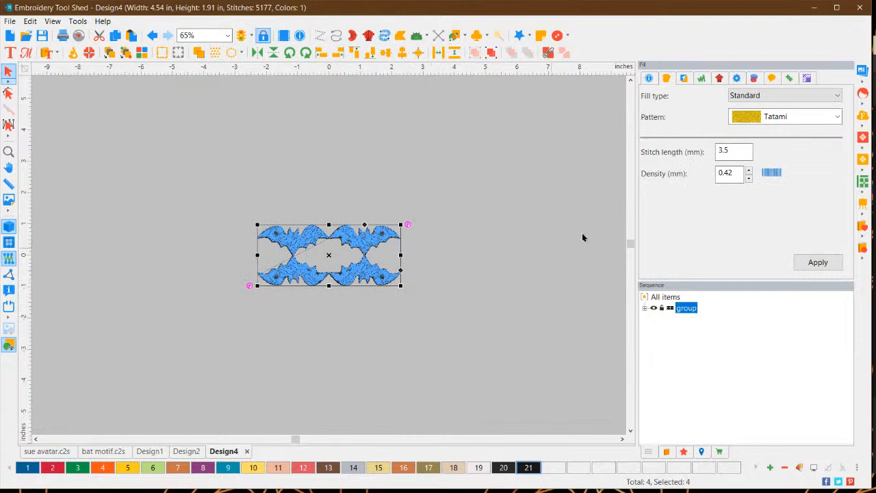
pyautogui.click(807, 78)
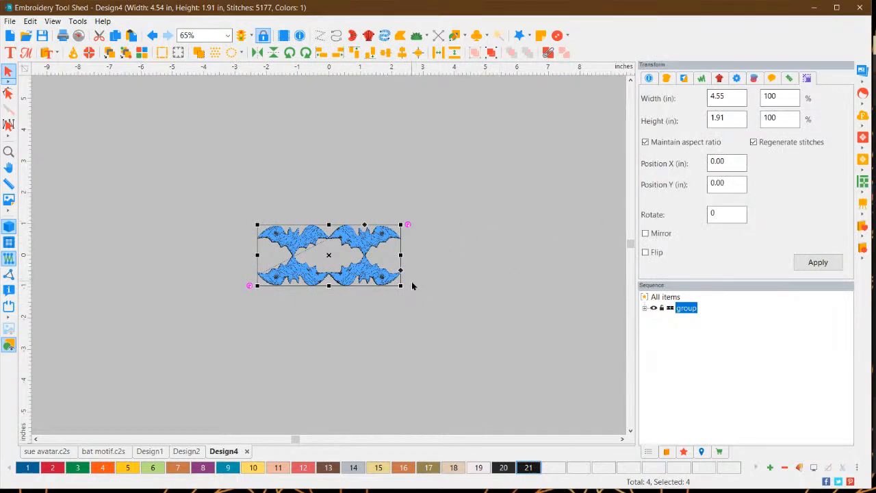
pyautogui.click(476, 282)
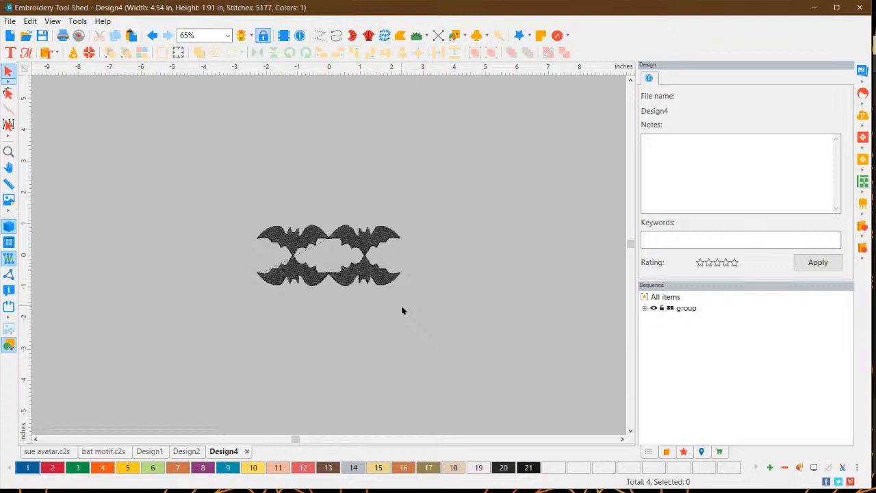
# Enlarge the reflected bat group proportionally to about 6.37 by 2.67 in and deselect it
pyautogui.moveTo(238, 206); pyautogui.dragTo(451, 310)
pyautogui.moveTo(413, 249); pyautogui.dragTo(393, 236)
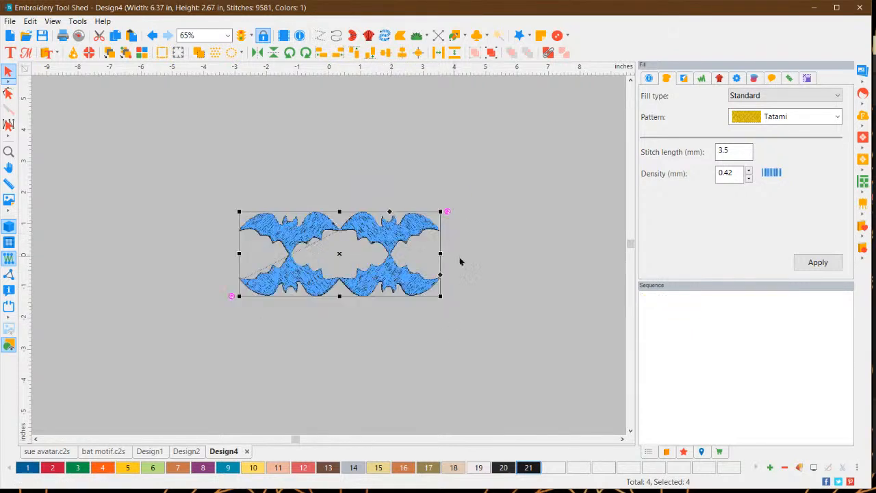
pyautogui.click(472, 261)
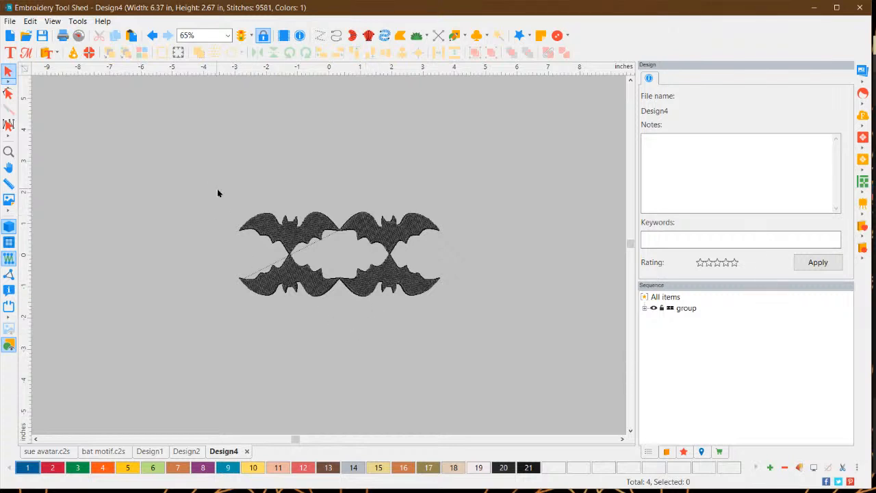
# Expand the bat group and its thread color in the sequence to examine the individual complex fills
pyautogui.scroll(1, 262, 210)
pyautogui.scroll(2, 262, 211)
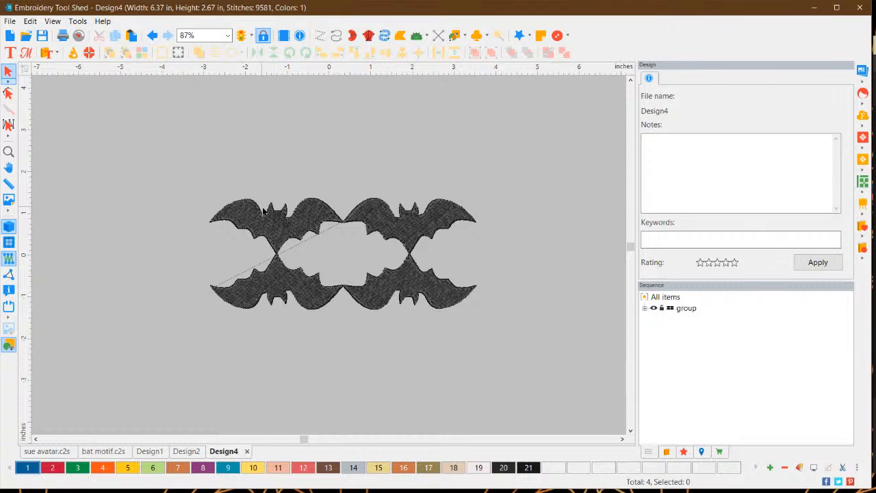
pyautogui.click(645, 309)
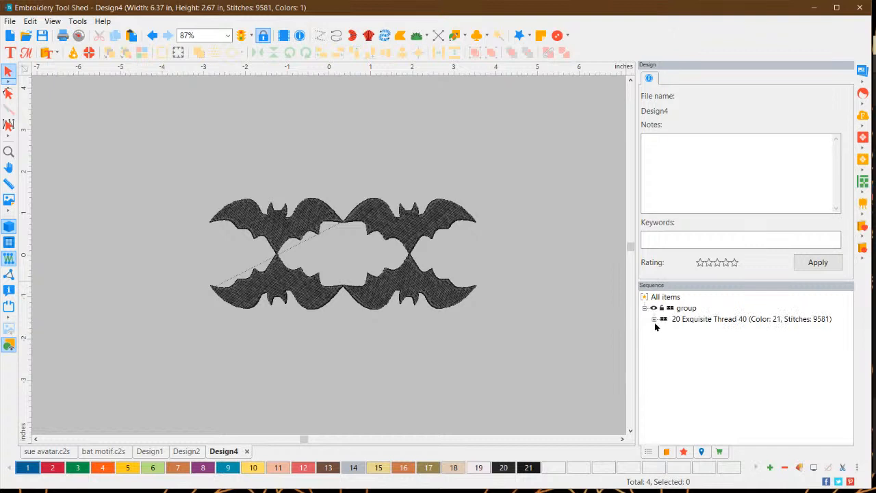
pyautogui.click(654, 320)
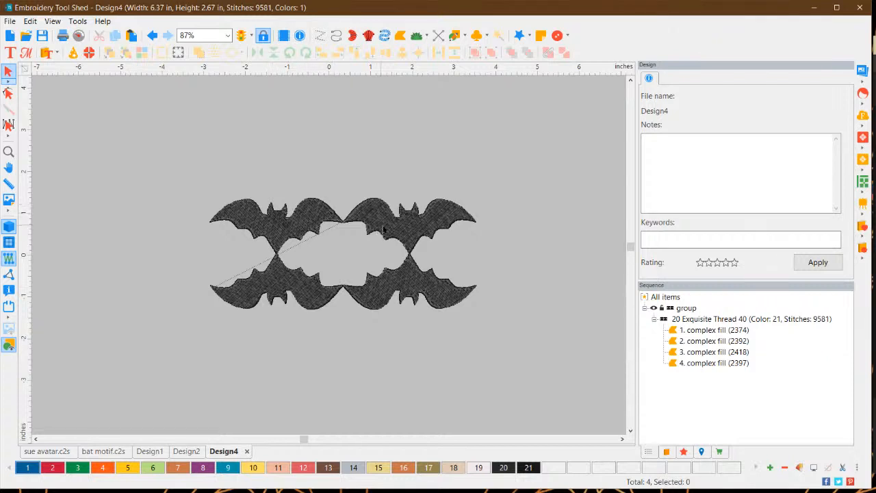
# Select all four bat fills, optimize their entry and exit points, and deselect them
pyautogui.moveTo(187, 156); pyautogui.dragTo(520, 346)
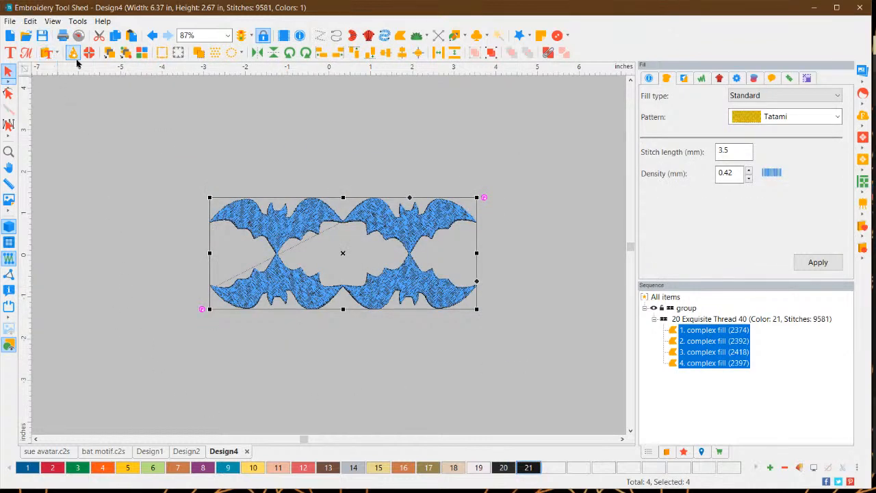
pyautogui.click(125, 55)
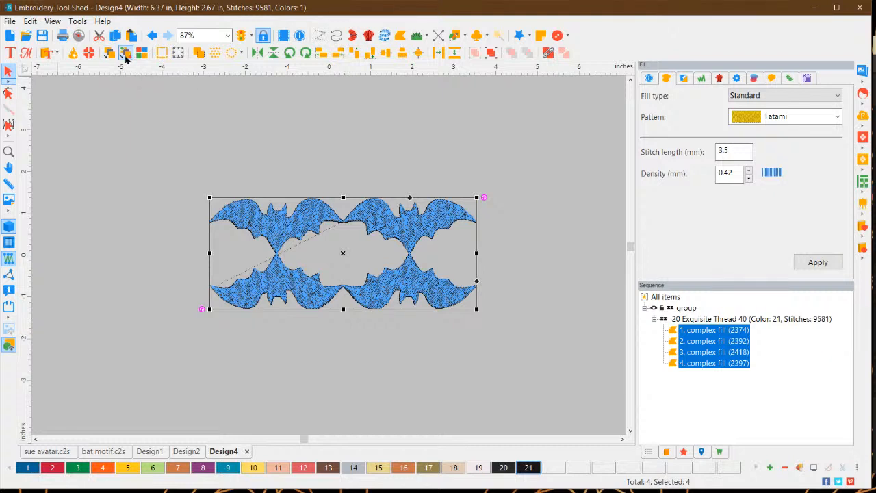
pyautogui.click(283, 172)
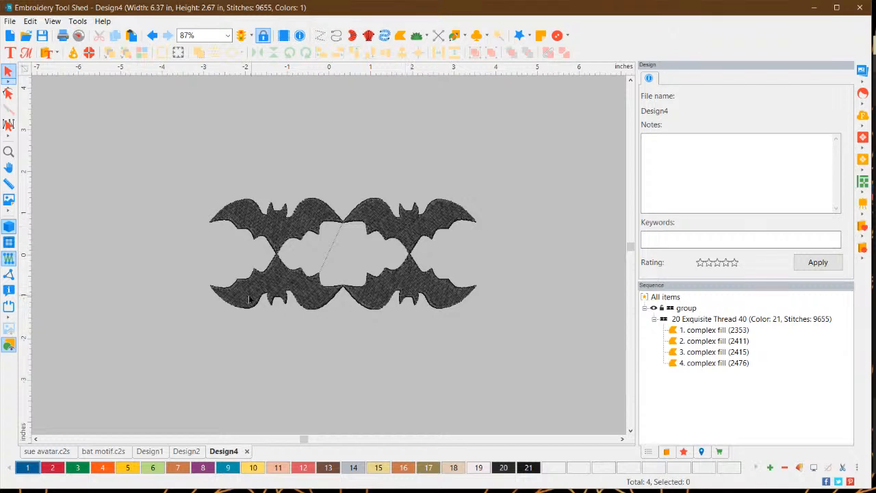
# Undo the optimization, the enlargement and the reflection to return to the single bat
pyautogui.click(302, 228)
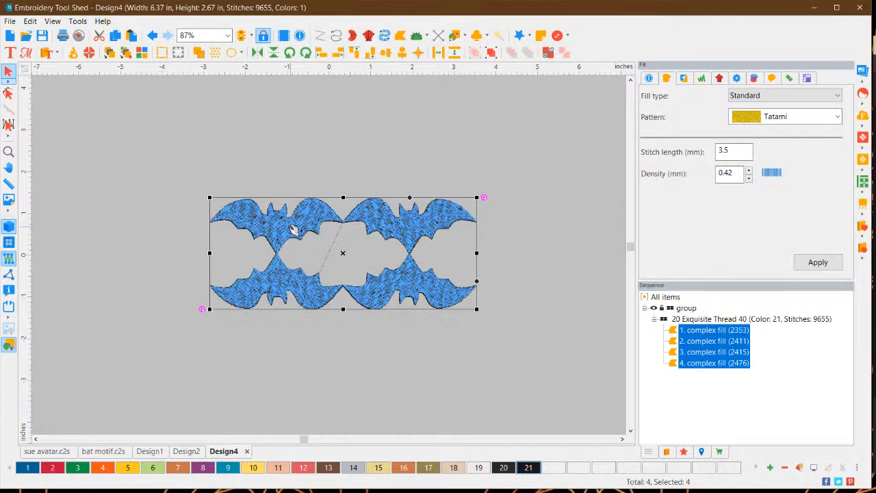
pyautogui.hotkey('ctrl', 'z')
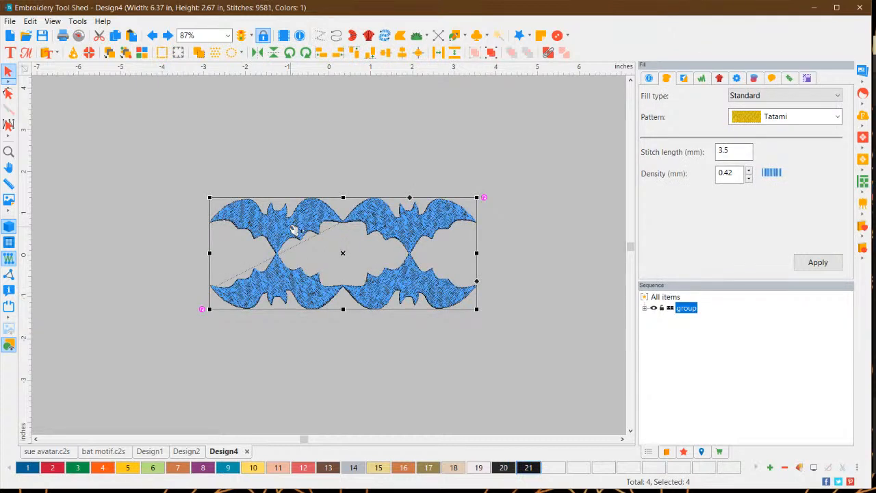
pyautogui.hotkey('ctrl', 'z')
pyautogui.hotkey('ctrl', 'z')
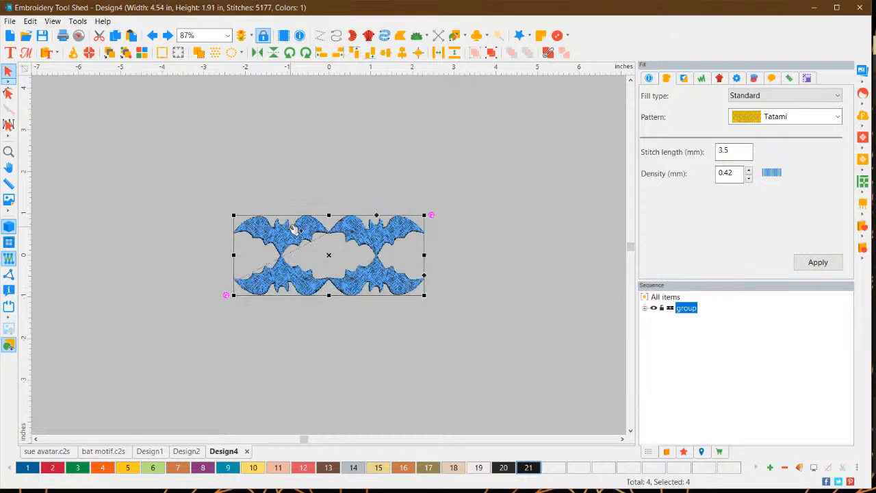
pyautogui.hotkey('ctrl', 'z')
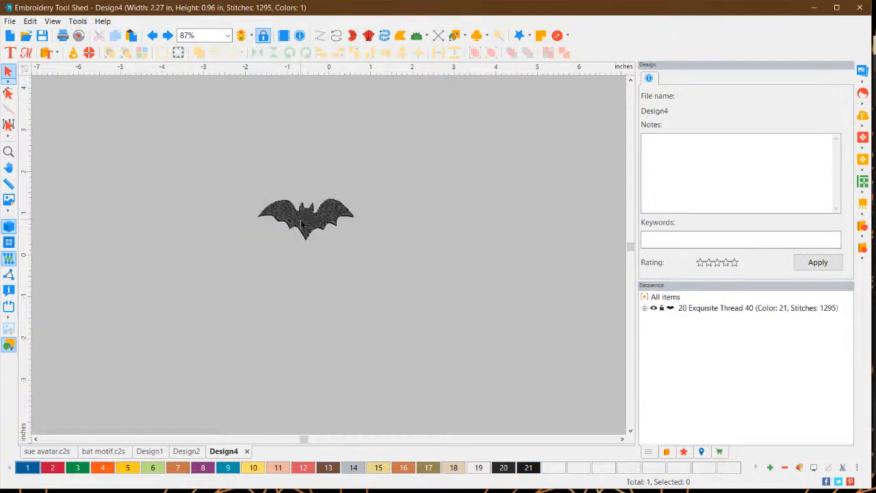
# Make the bat's stitch angle line nearly vertical and move its exit point to the lowest tip of the body
pyautogui.click(301, 225)
pyautogui.click(8, 93)
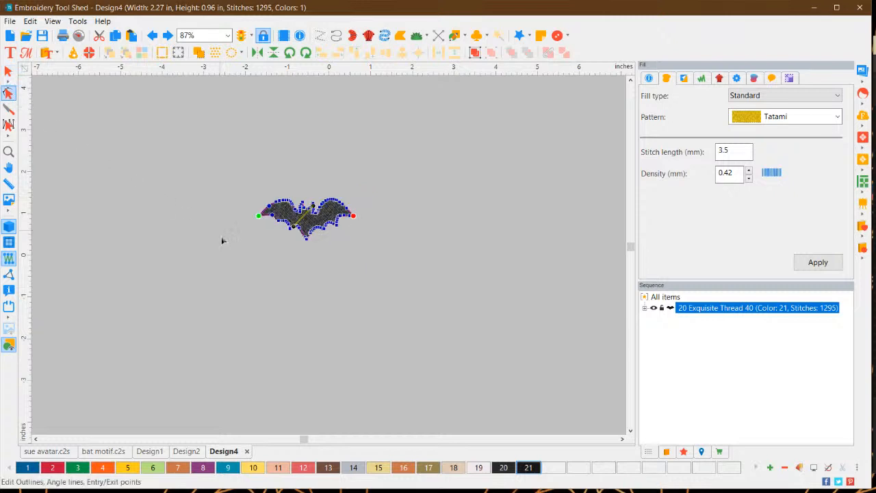
pyautogui.scroll(2, 304, 223)
pyautogui.scroll(1, 303, 222)
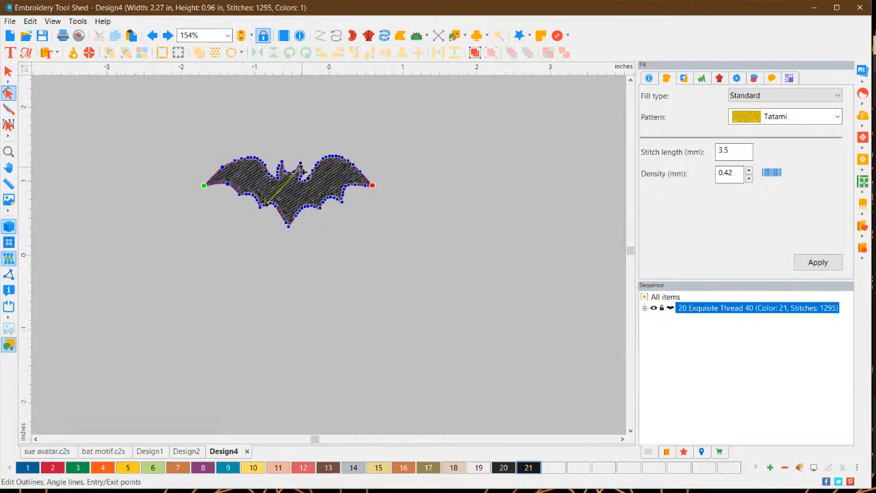
pyautogui.moveTo(301, 171); pyautogui.dragTo(273, 149)
pyautogui.moveTo(207, 192)
pyautogui.mouseDown()
pyautogui.moveTo(288, 232)
pyautogui.moveTo(248, 201)
pyautogui.moveTo(204, 194)
pyautogui.mouseUp()
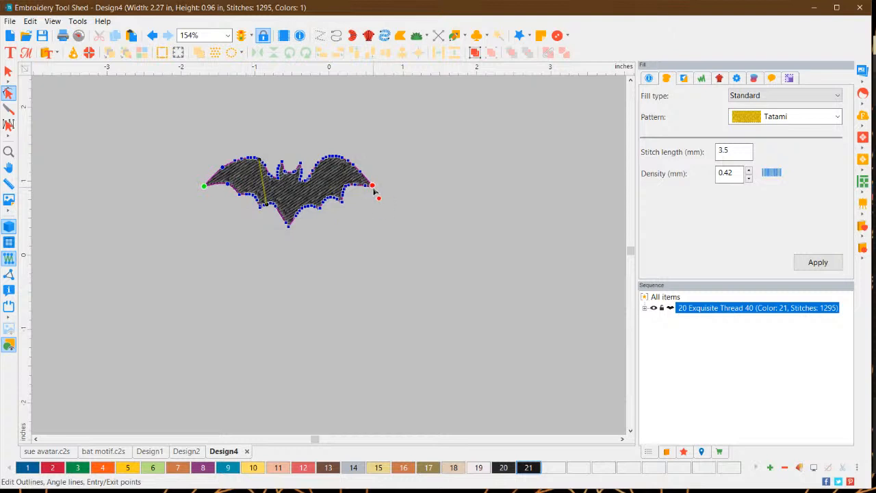
pyautogui.moveTo(372, 185); pyautogui.dragTo(298, 238)
pyautogui.click(9, 72)
pyautogui.click(128, 121)
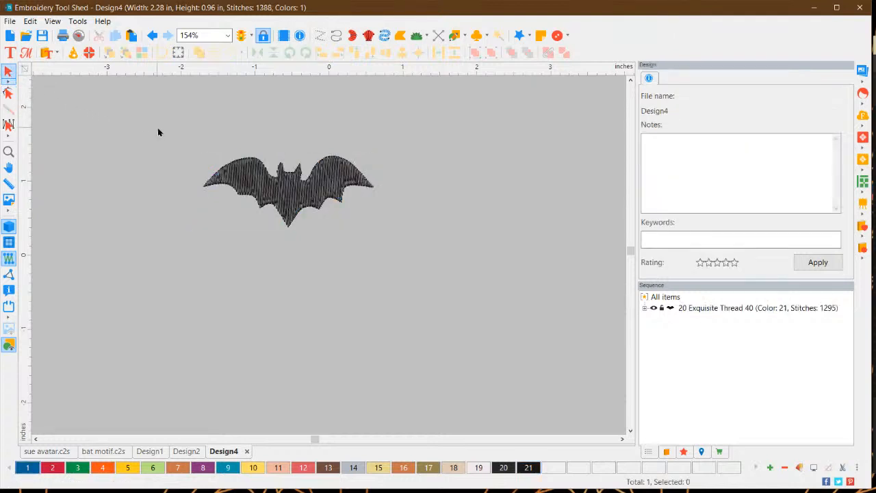
# Reflect the edited bat horizontally and vertically with 1 repeat and deselect the result
pyautogui.click(255, 183)
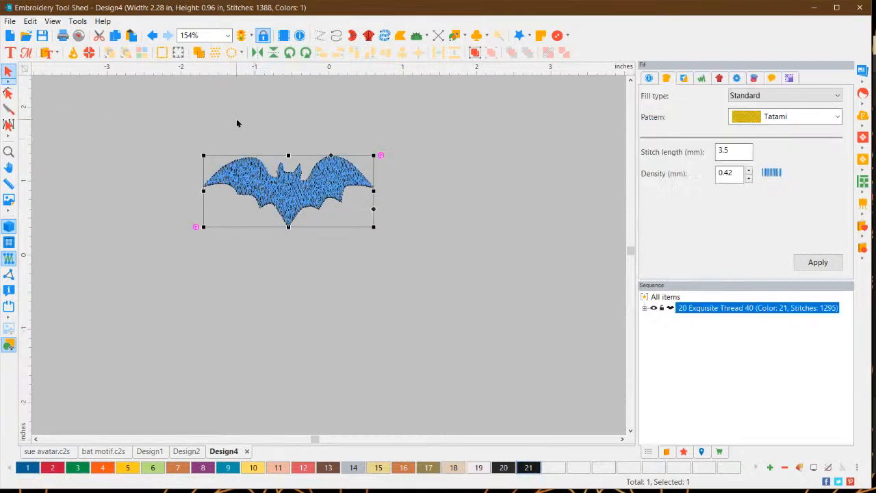
pyautogui.click(239, 55)
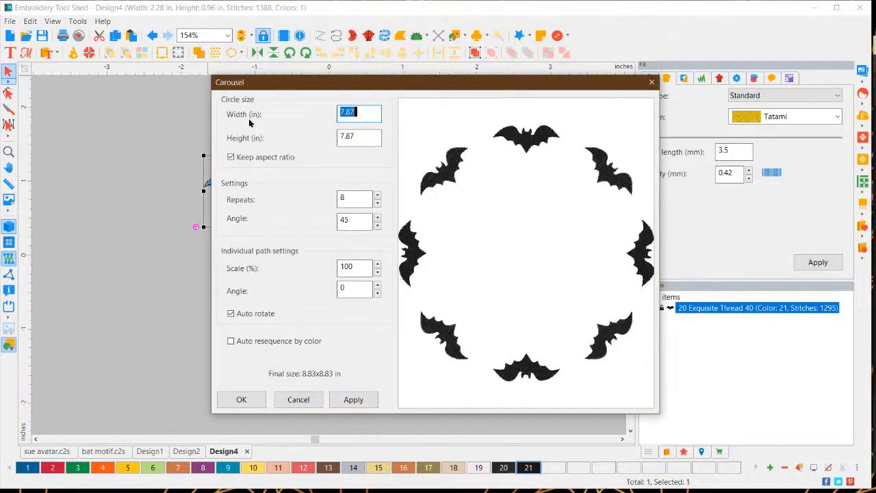
pyautogui.click(299, 400)
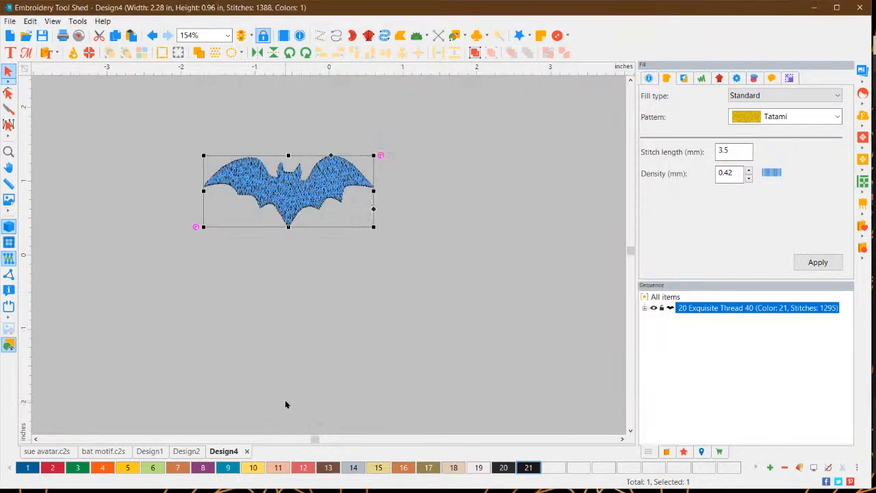
pyautogui.click(242, 55)
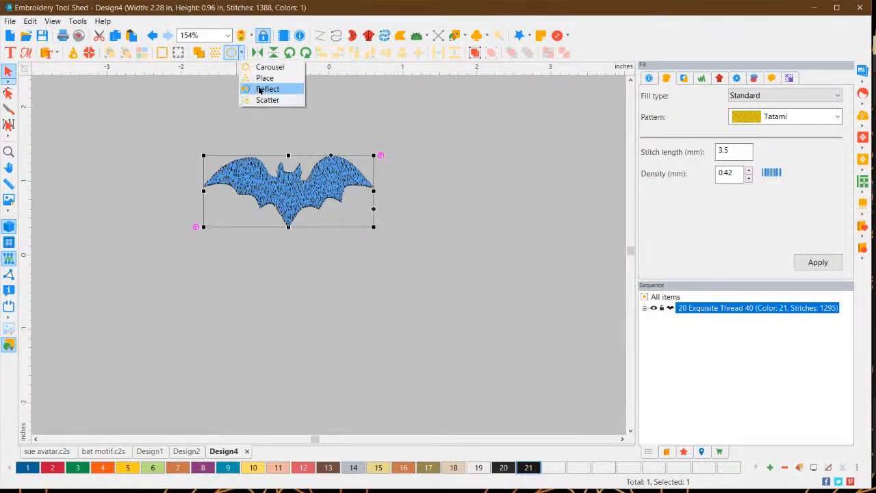
pyautogui.click(254, 88)
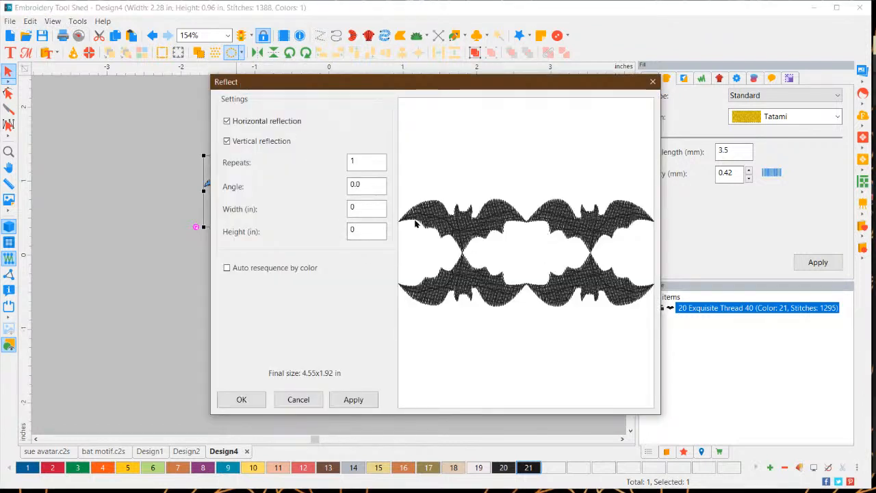
pyautogui.click(345, 400)
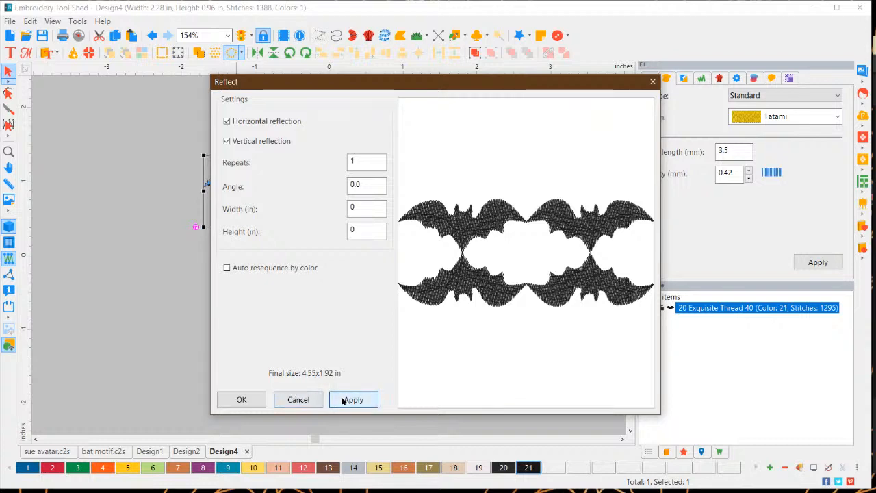
pyautogui.click(236, 399)
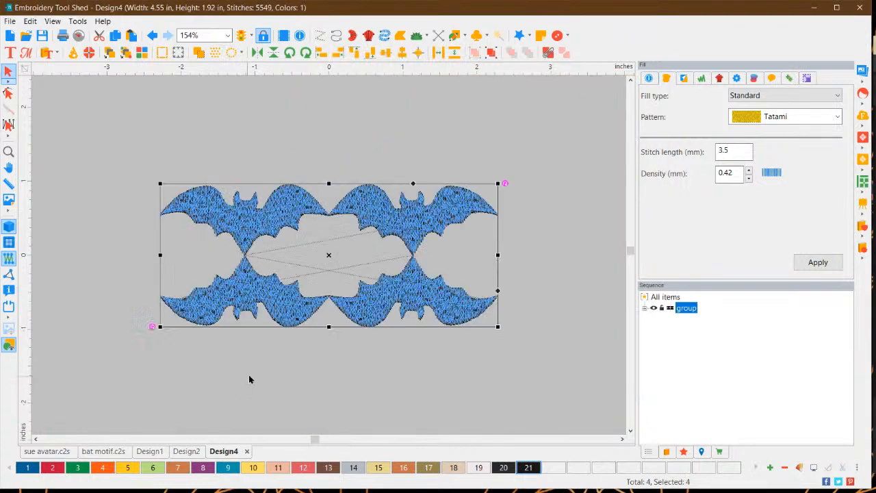
pyautogui.click(267, 362)
# Ungroup the reflected four-bat group and deselect the bats
pyautogui.click(278, 226)
pyautogui.click(492, 52)
pyautogui.click(370, 143)
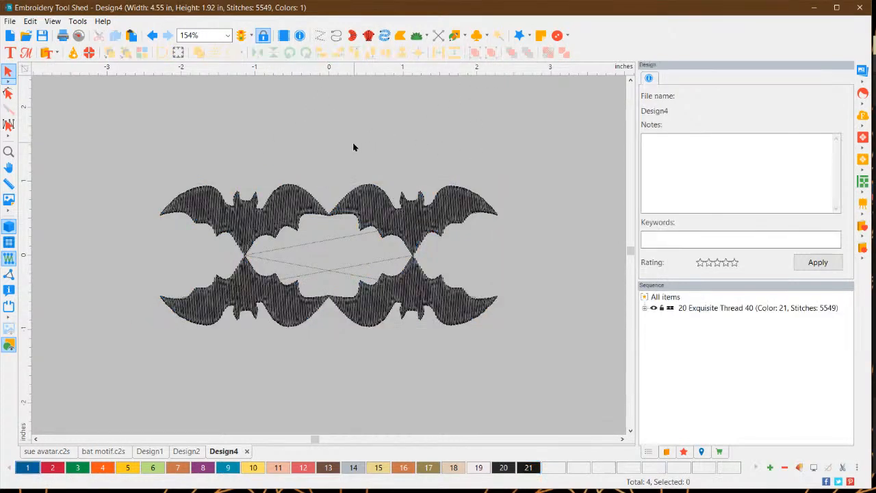
# Select each of the four bats in turn to examine its place in the stitching sequence
pyautogui.click(283, 214)
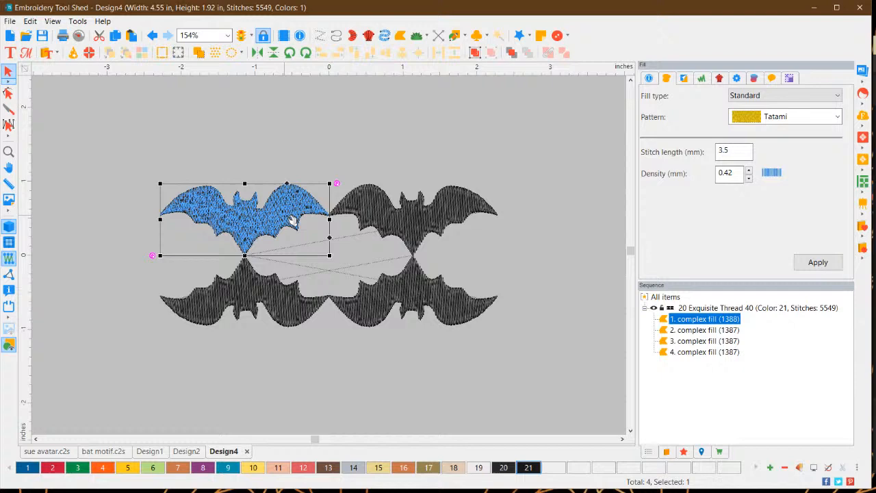
pyautogui.click(407, 222)
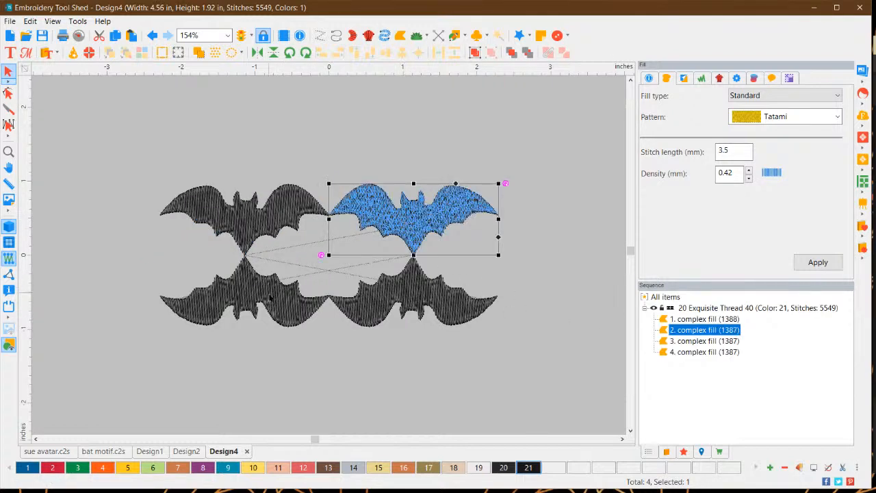
pyautogui.click(272, 296)
pyautogui.click(406, 308)
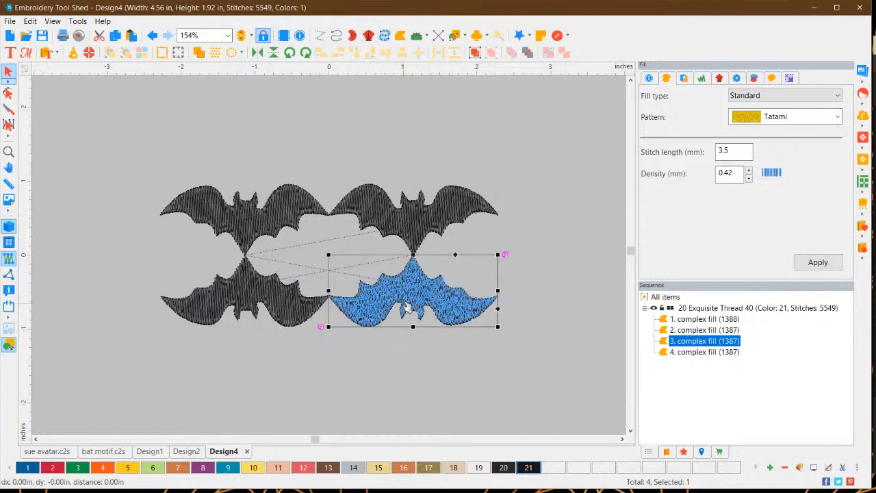
pyautogui.click(363, 387)
# Move the upper-left bat's exit point and the upper-right bat's entry point to the wing tips where the two bats meet
pyautogui.click(284, 207)
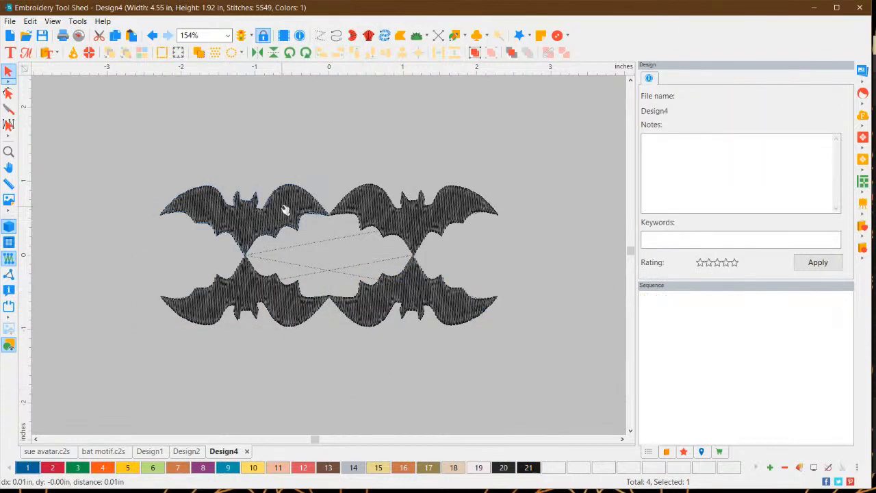
pyautogui.click(8, 93)
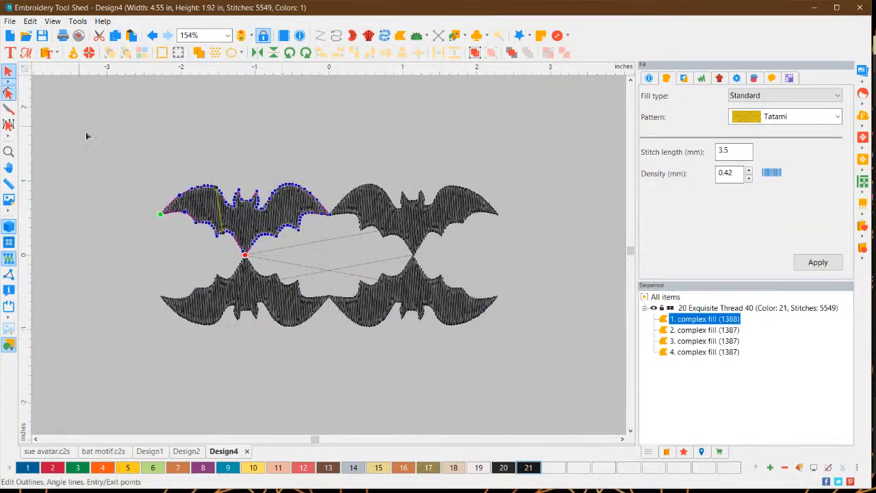
pyautogui.moveTo(245, 255); pyautogui.dragTo(329, 214)
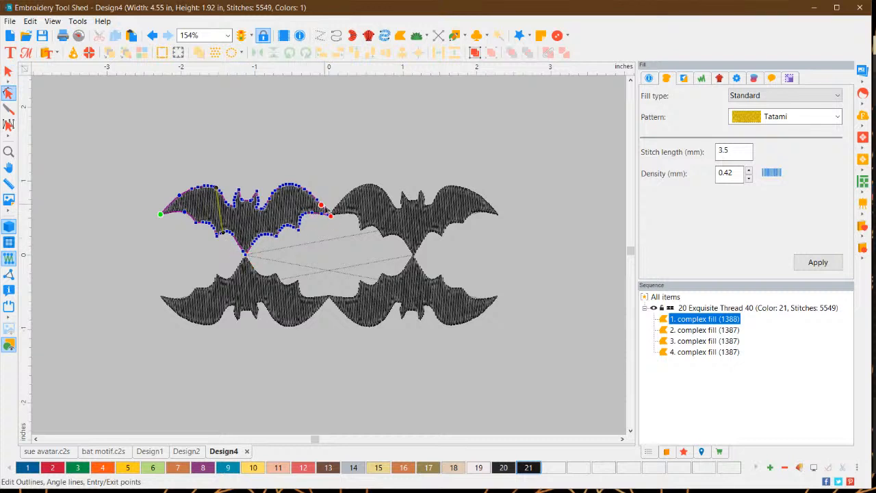
pyautogui.click(408, 236)
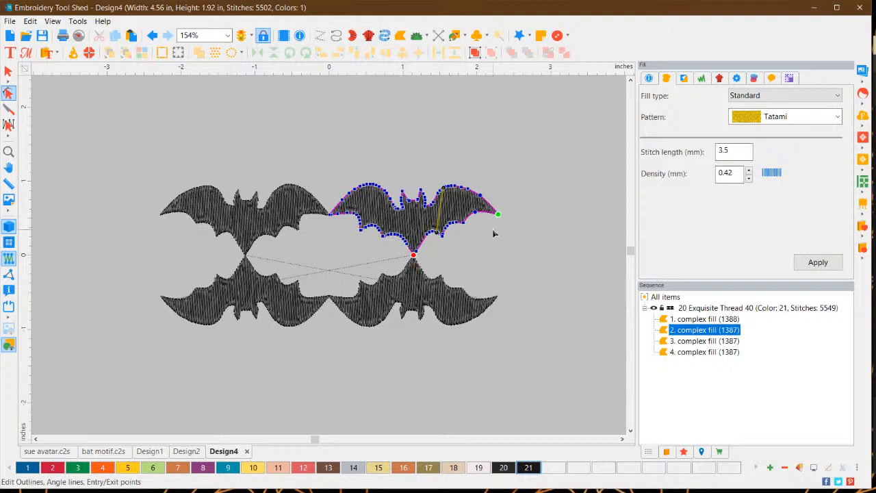
pyautogui.moveTo(499, 217); pyautogui.dragTo(329, 214)
# Resequence the lower-right bat's complex fill from fourth to third position, directly after the upper-right bat
pyautogui.click(690, 352)
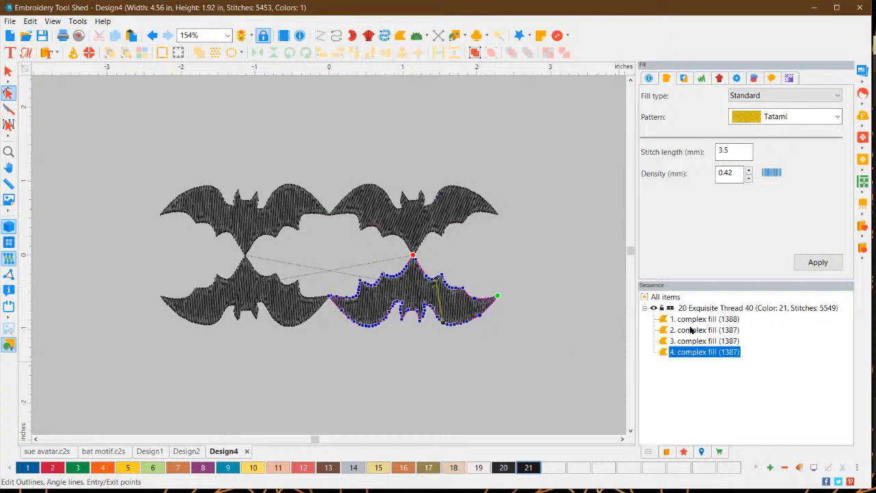
pyautogui.click(8, 71)
pyautogui.click(551, 355)
pyautogui.click(711, 353)
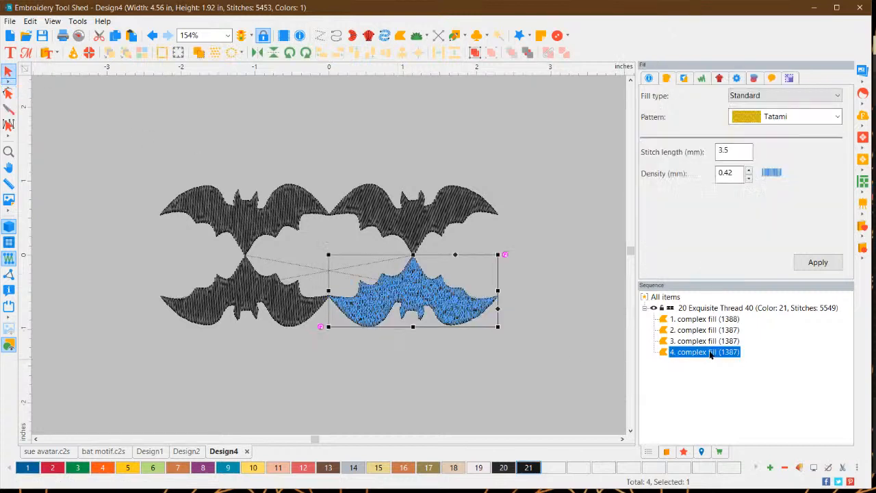
pyautogui.moveTo(710, 353); pyautogui.dragTo(707, 336)
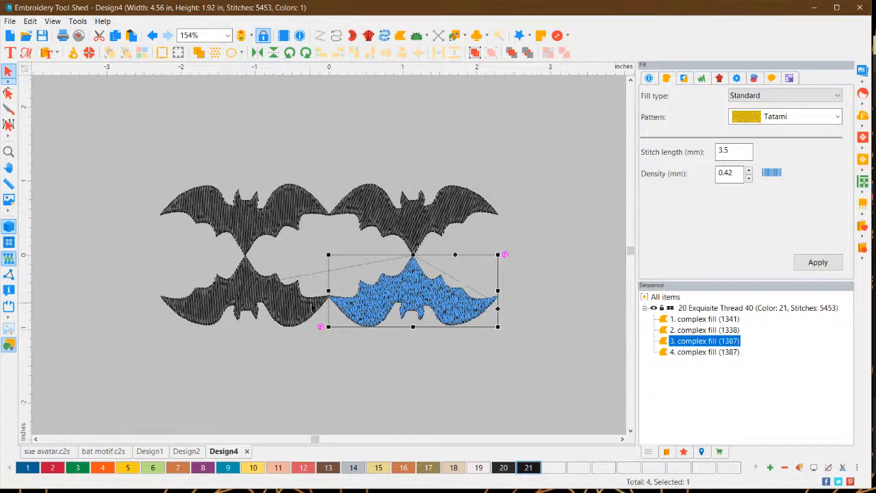
# Move the lower-right bat's exit point to its inner wing tip and its entry point to the body tip touching the bat above
pyautogui.click(8, 93)
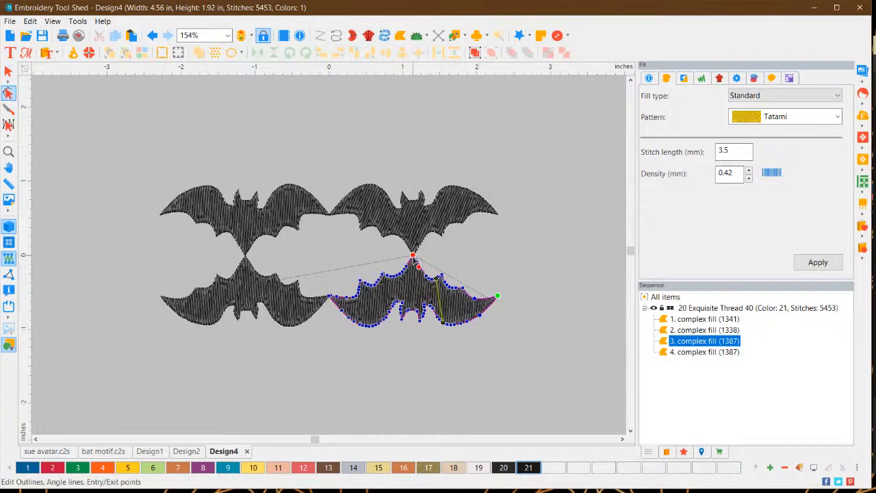
pyautogui.moveTo(413, 258); pyautogui.dragTo(330, 298)
pyautogui.moveTo(498, 297); pyautogui.dragTo(415, 258)
# Move the lower-left bat's entry point to its inner wing tip and deselect the bat
pyautogui.click(290, 315)
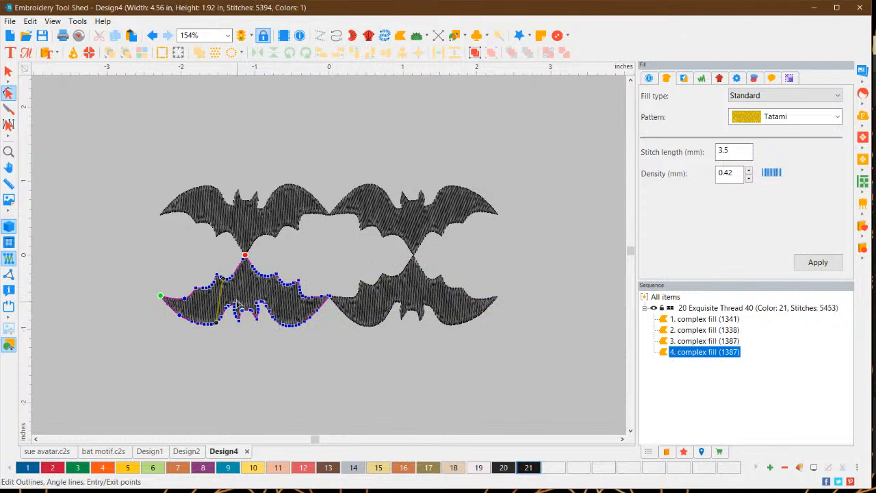
pyautogui.moveTo(160, 296); pyautogui.dragTo(329, 297)
pyautogui.click(8, 72)
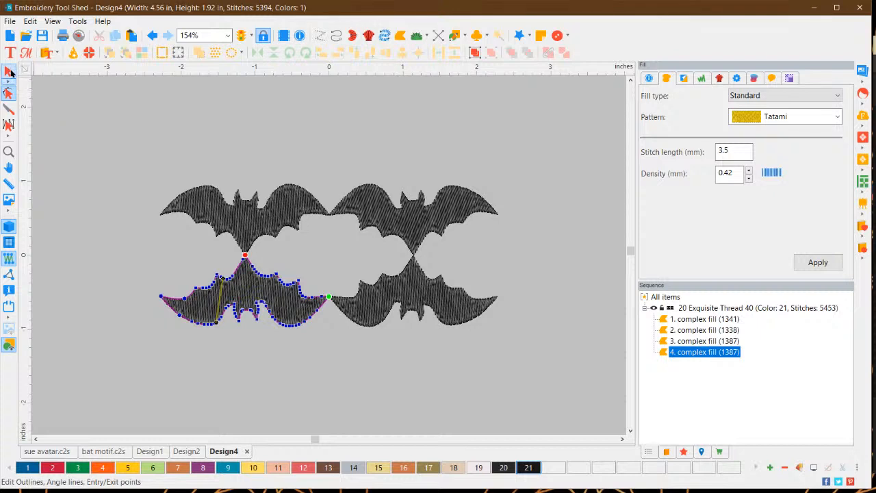
pyautogui.click(207, 121)
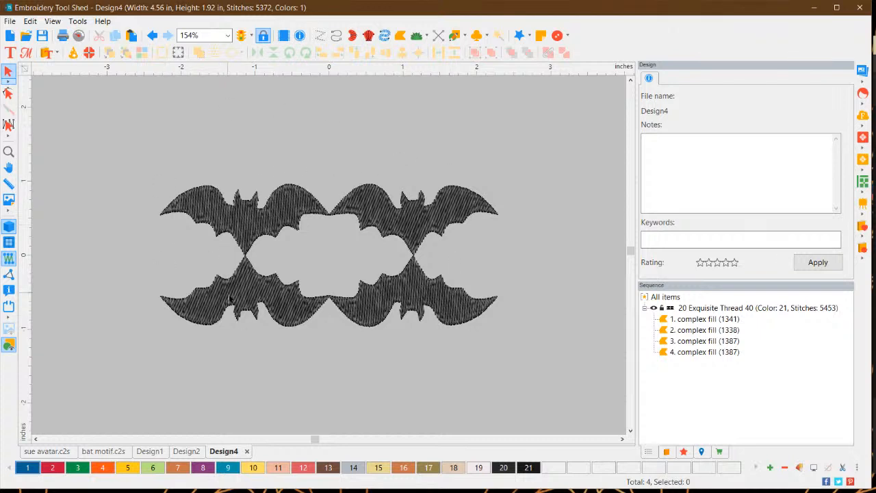
# Select all four bats and group them into a single object
pyautogui.click(276, 219)
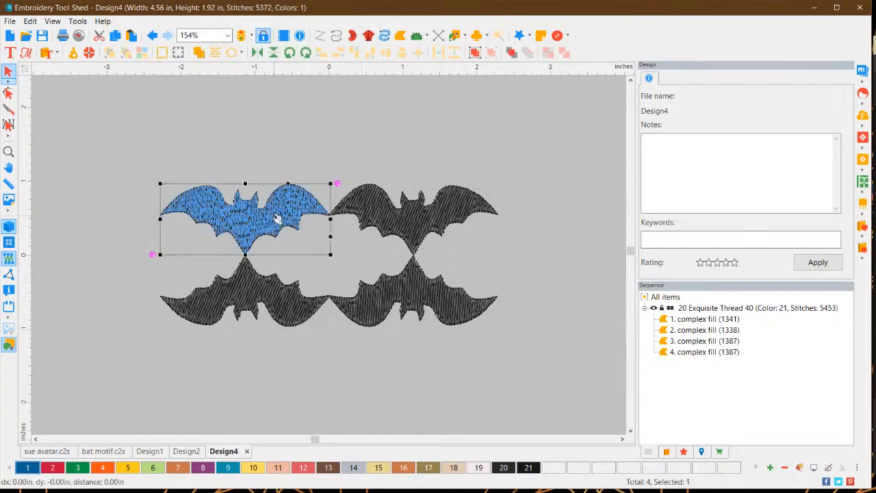
pyautogui.press('Tab')
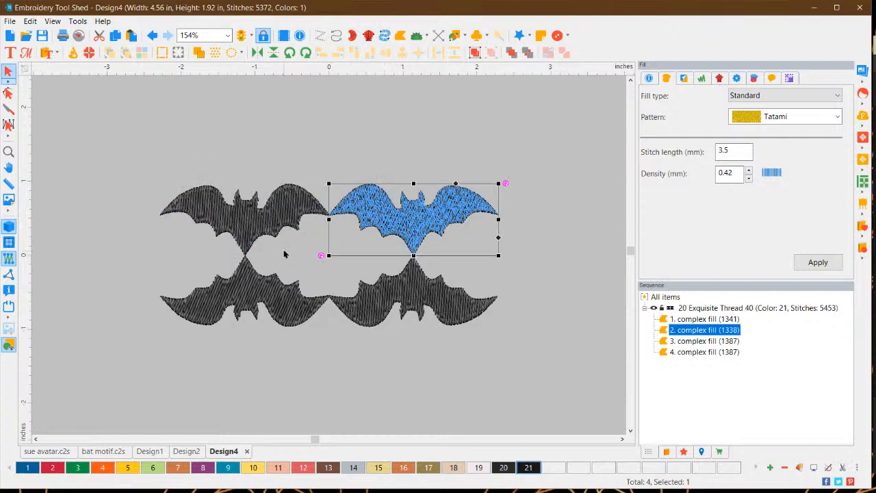
pyautogui.click(253, 221)
pyautogui.click(164, 142)
pyautogui.moveTo(121, 145); pyautogui.dragTo(532, 358)
pyautogui.click(547, 186)
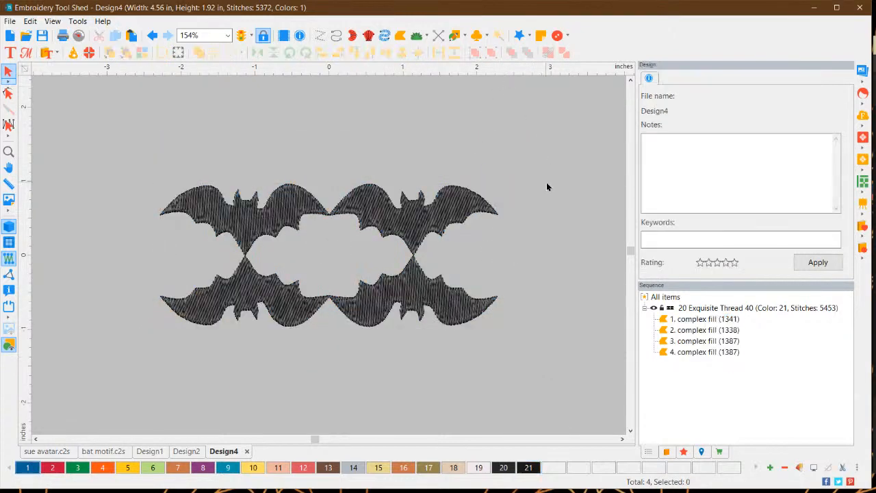
pyautogui.moveTo(132, 146); pyautogui.dragTo(556, 371)
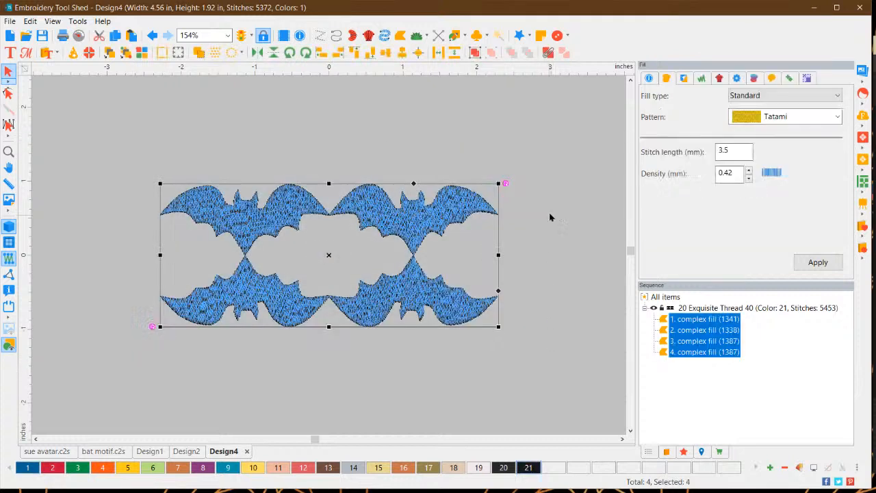
pyautogui.click(477, 55)
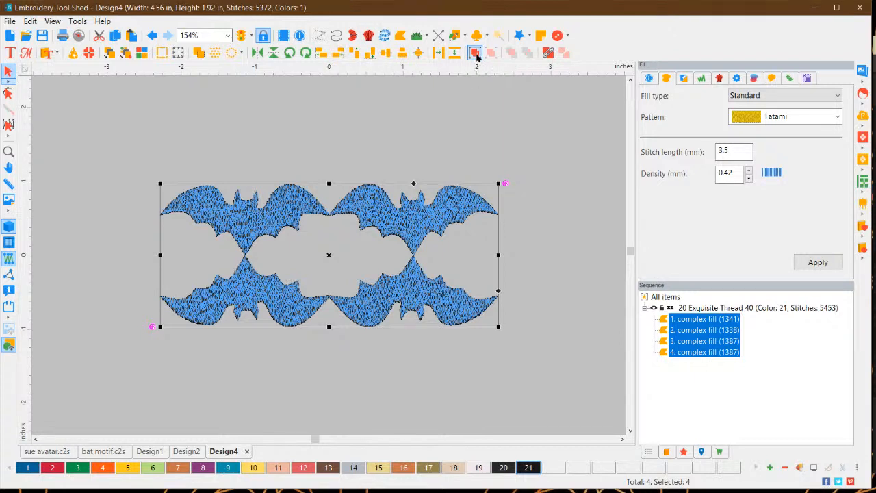
pyautogui.click(492, 149)
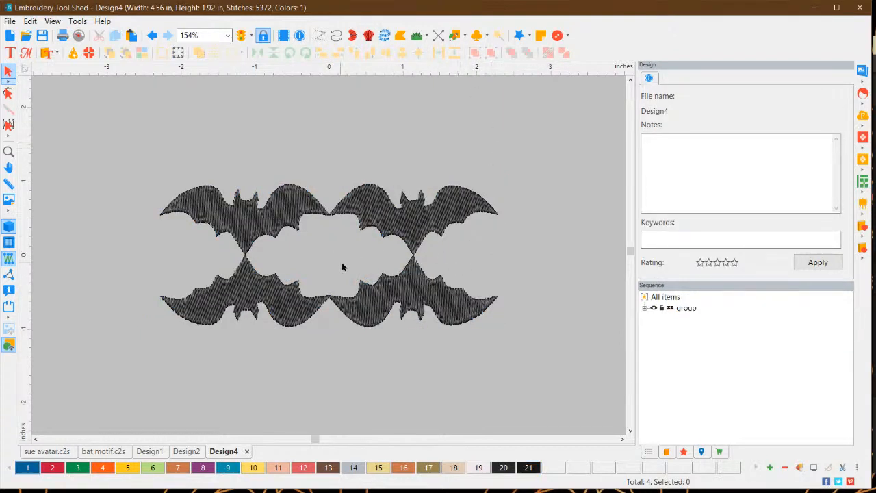
# Draw an outline ellipse about 7 in wide by 3.3 in high and centre it around the grouped bats
pyautogui.scroll(-3, 351, 249)
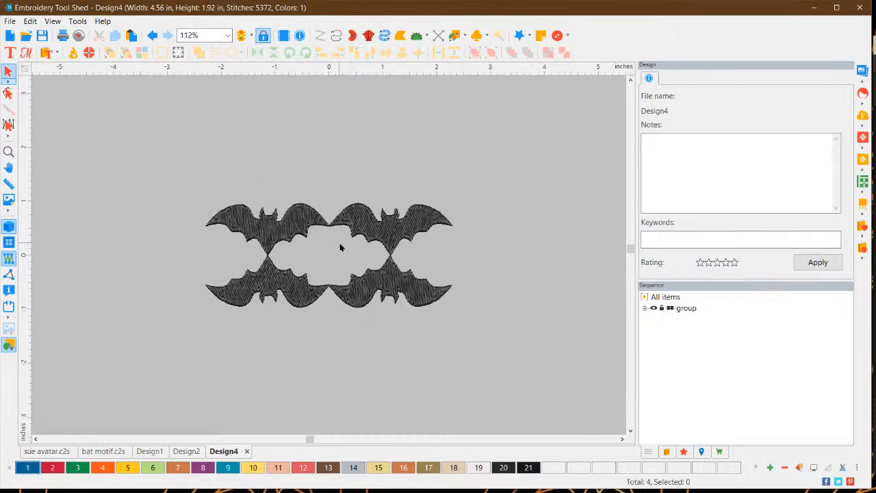
pyautogui.scroll(-1, 341, 247)
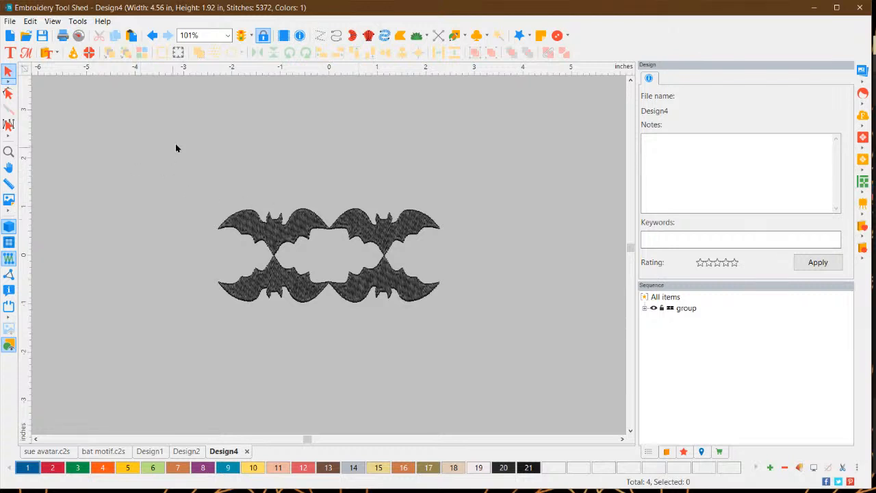
pyautogui.moveTo(179, 135); pyautogui.dragTo(532, 175)
pyautogui.click(465, 36)
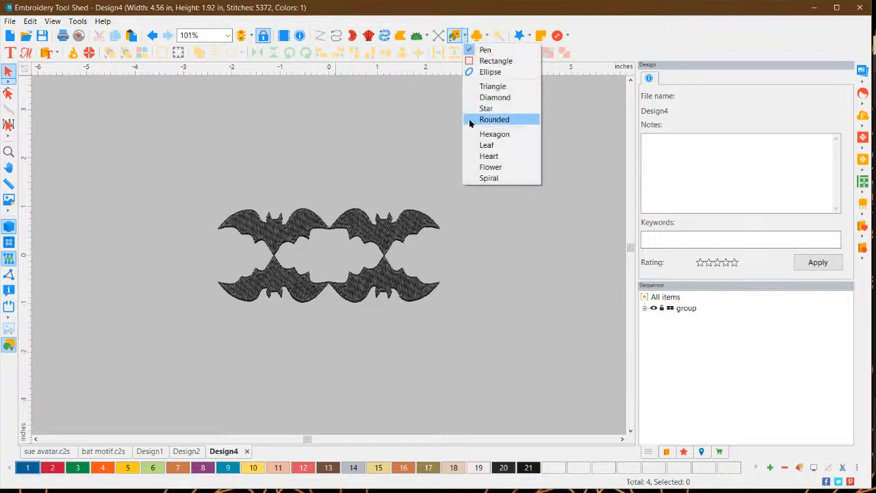
pyautogui.click(496, 78)
pyautogui.moveTo(173, 193); pyautogui.dragTo(509, 356)
pyautogui.click(9, 71)
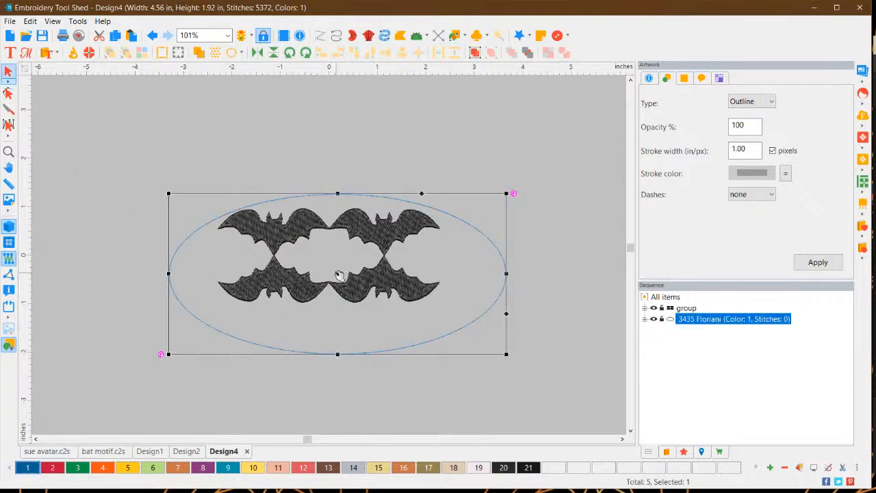
pyautogui.moveTo(339, 275); pyautogui.dragTo(332, 254)
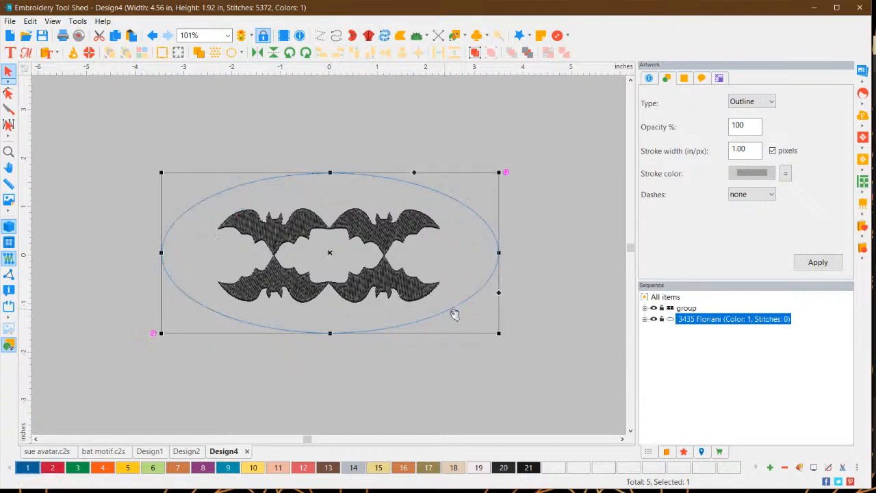
pyautogui.click(555, 284)
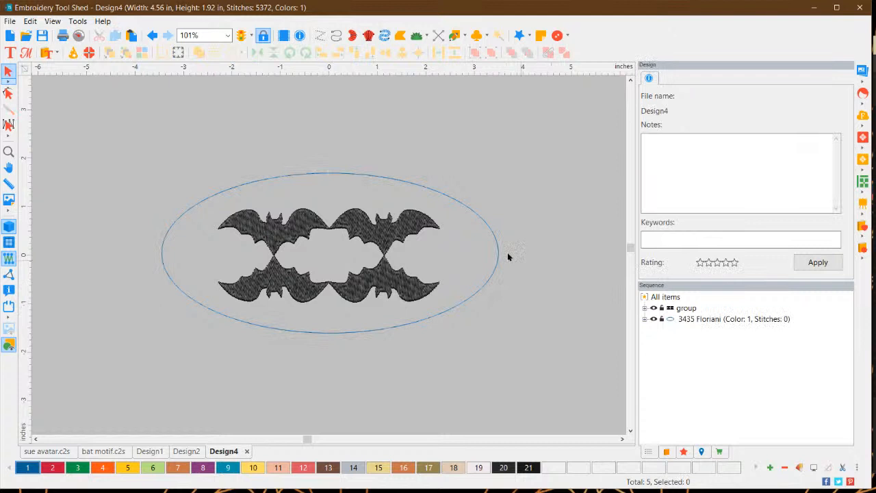
# Convert the ellipse around the bats to an applique
pyautogui.click(443, 194)
pyautogui.rightClick(442, 194)
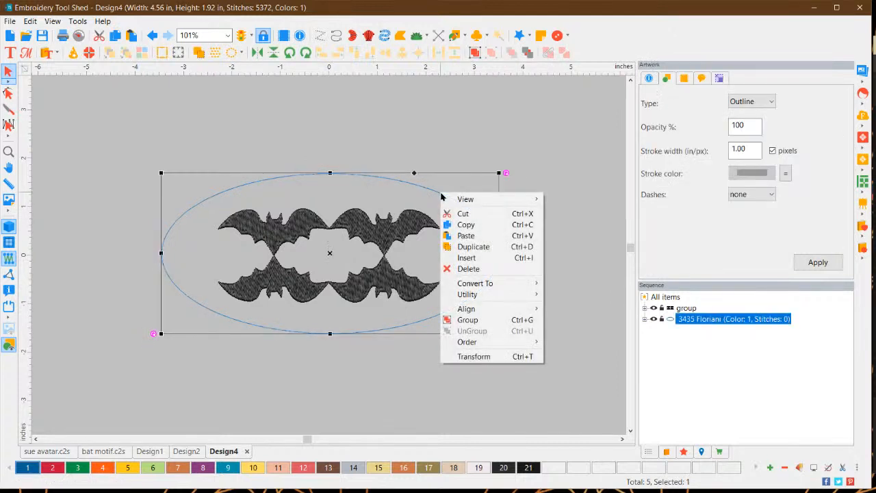
pyautogui.moveTo(513, 287)
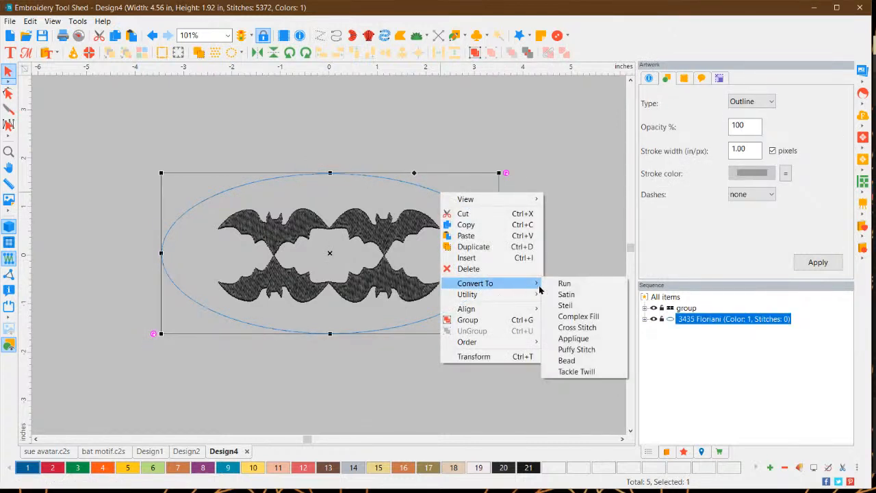
pyautogui.click(574, 338)
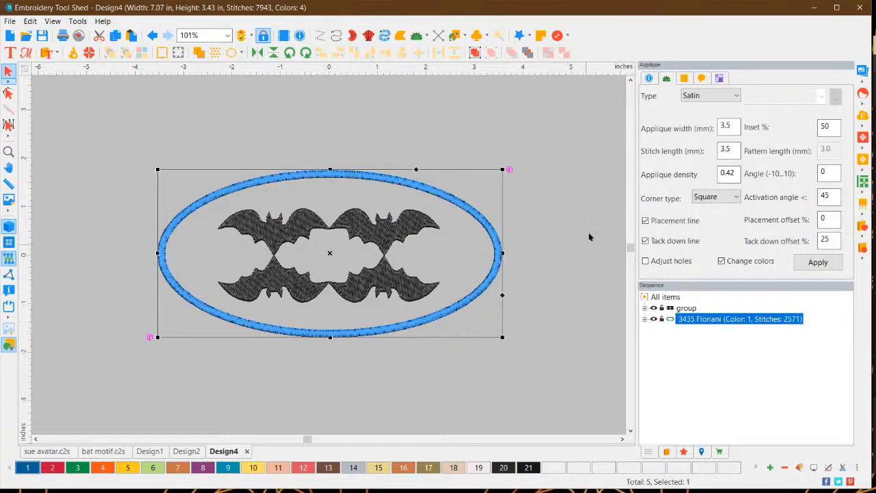
# Assign fabric 08 to the applique ellipse and deselect it
pyautogui.click(681, 79)
pyautogui.click(823, 99)
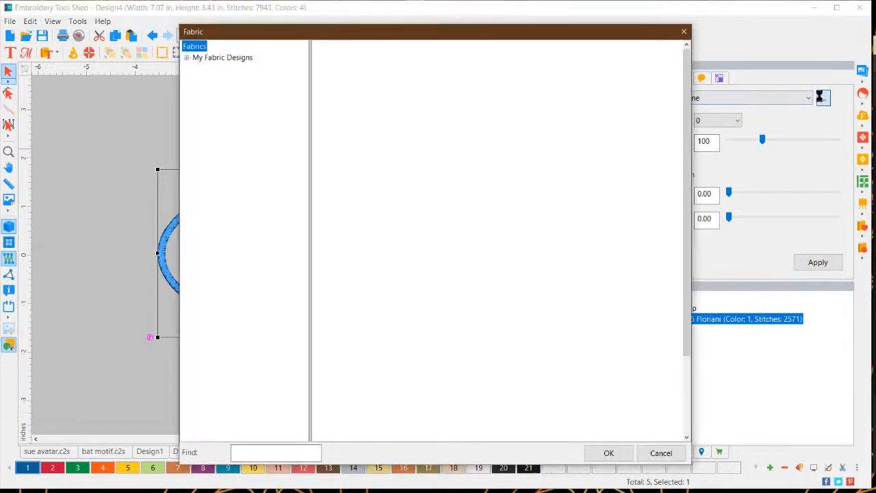
pyautogui.click(348, 140)
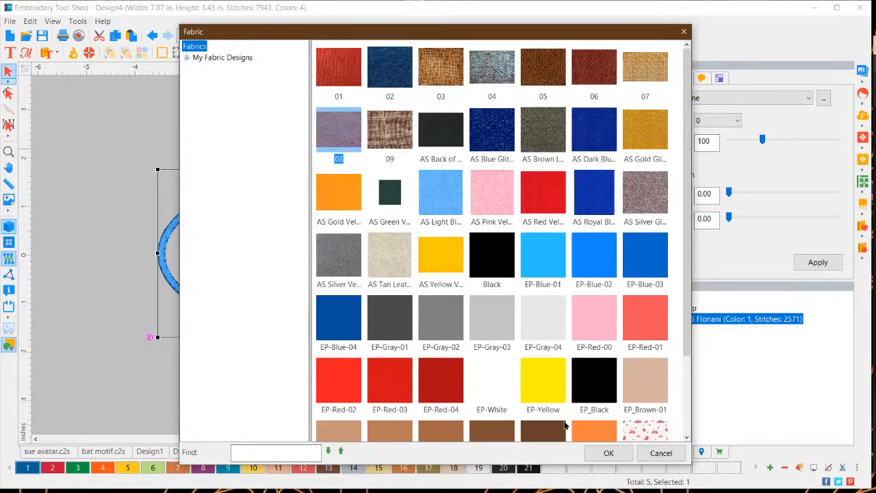
pyautogui.click(607, 454)
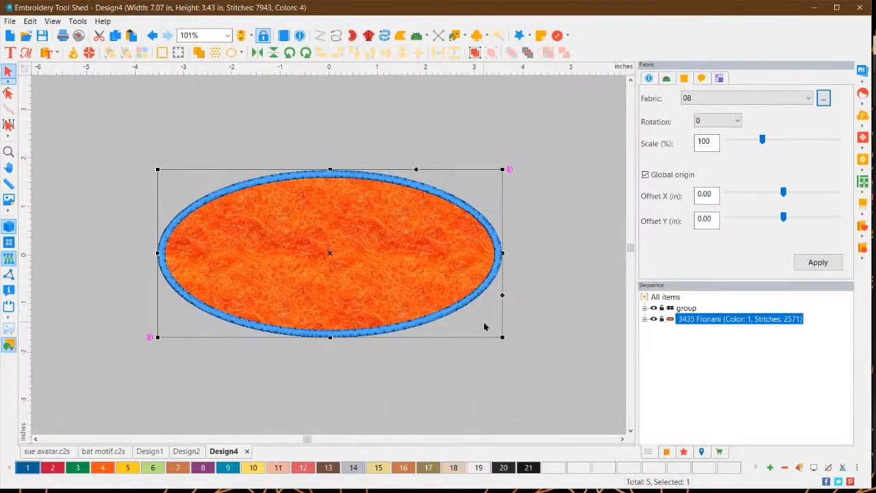
pyautogui.click(529, 356)
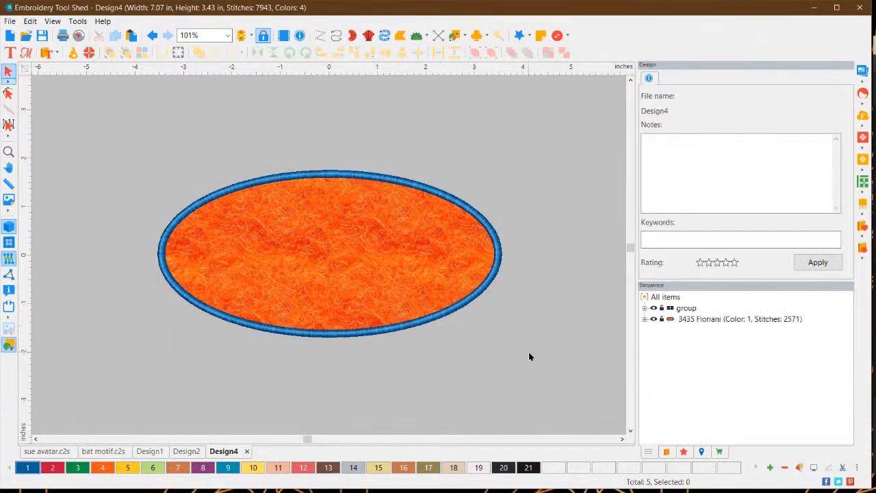
# Send the applique ellipse to the back of the order so it sews before the bat group
pyautogui.click(699, 320)
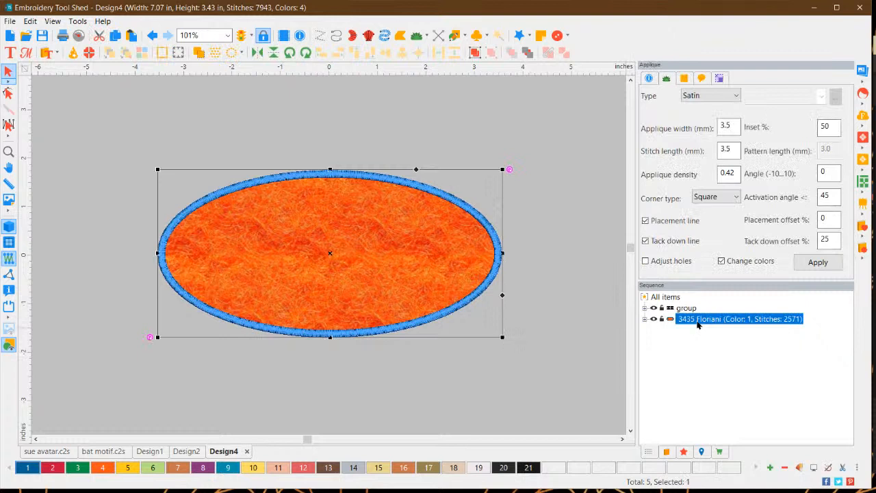
pyautogui.rightClick(698, 324)
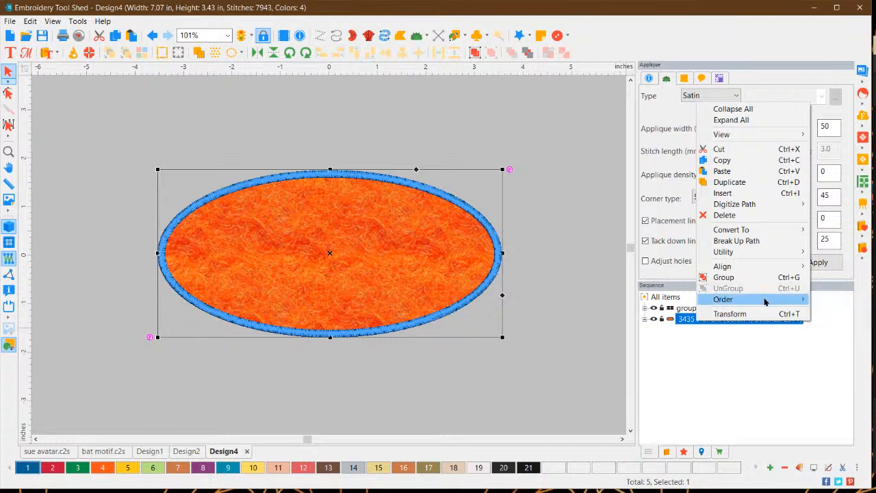
pyautogui.moveTo(765, 302)
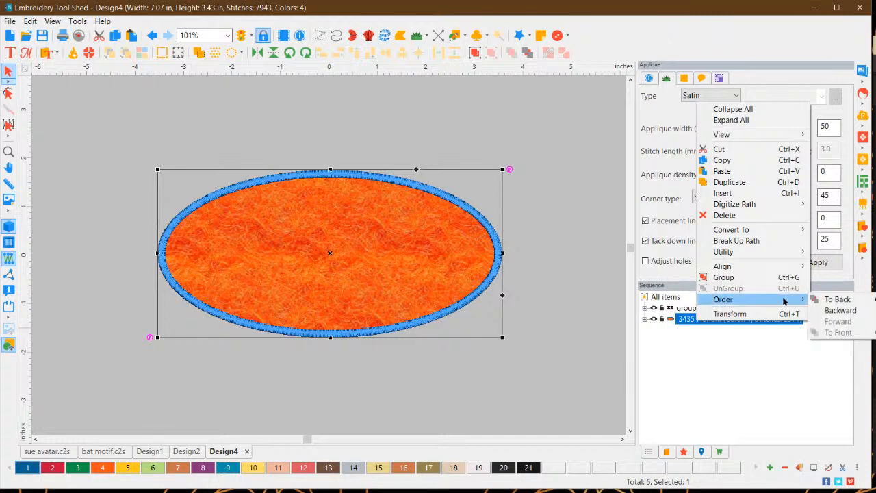
pyautogui.click(836, 299)
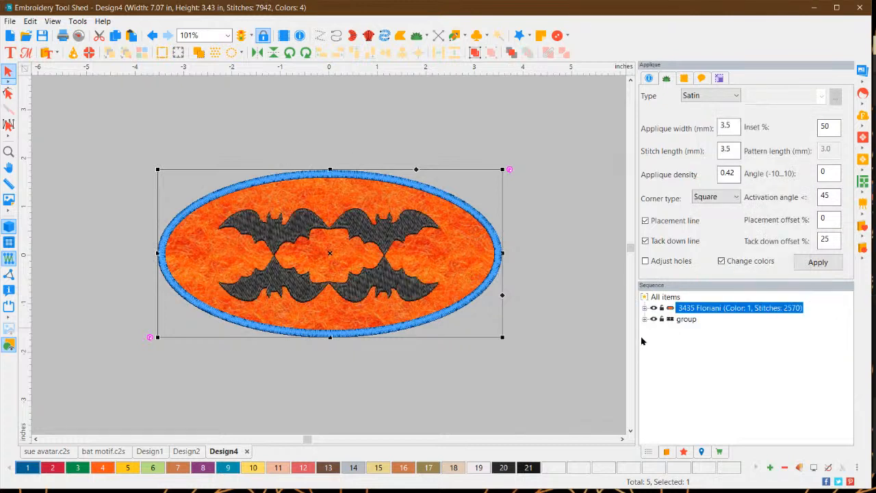
pyautogui.click(543, 363)
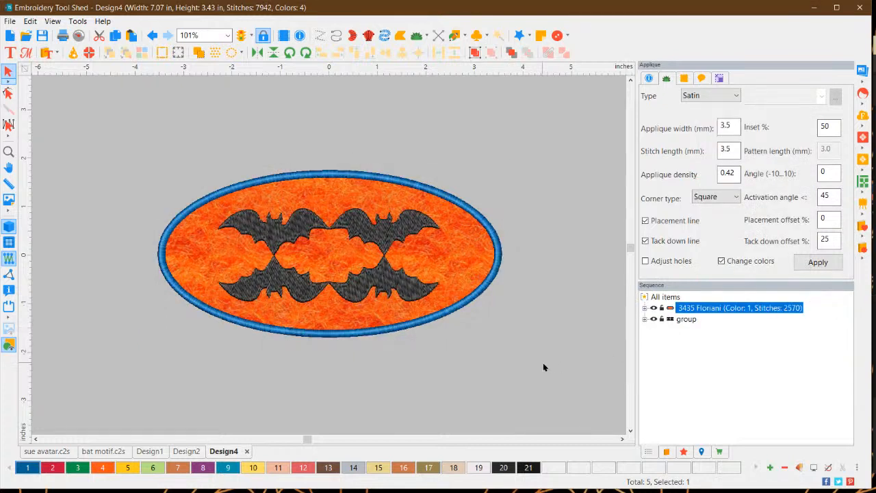
# Nudge the applique ellipse slightly down and recolour its satin border with palette colour 20
pyautogui.click(462, 313)
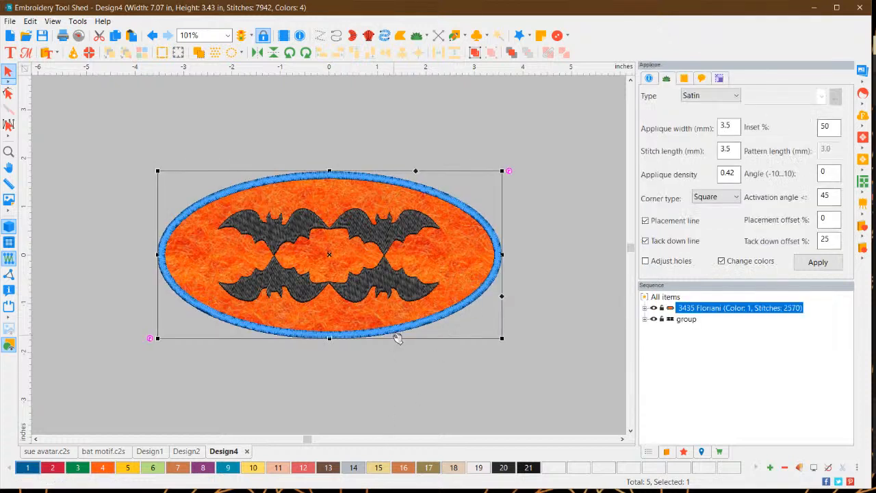
pyautogui.click(503, 468)
pyautogui.click(550, 316)
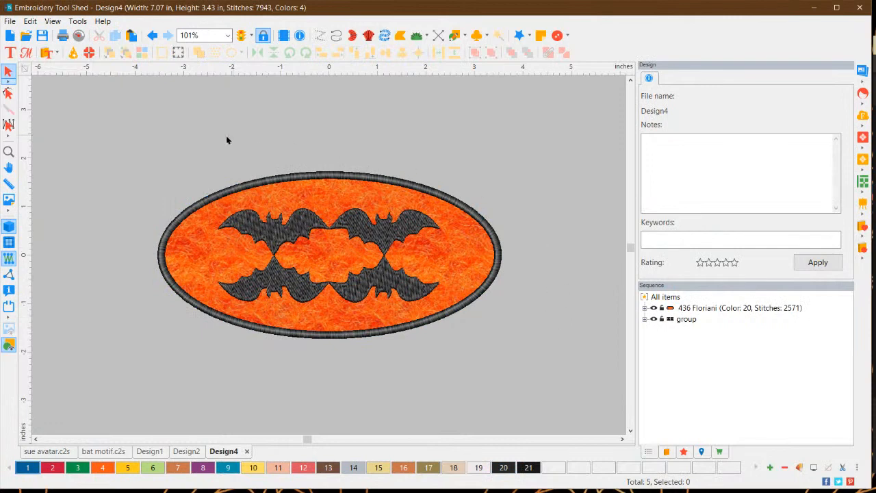
# Shrink the applique ellipse to about 6.0 in wide by 2.9 in high and recentre it around the bats
pyautogui.moveTo(138, 131); pyautogui.dragTo(571, 391)
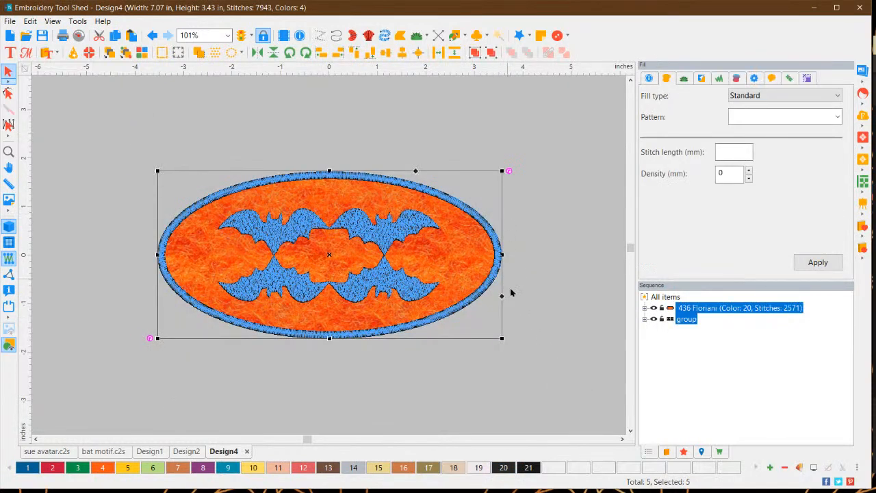
pyautogui.click(512, 254)
pyautogui.click(499, 254)
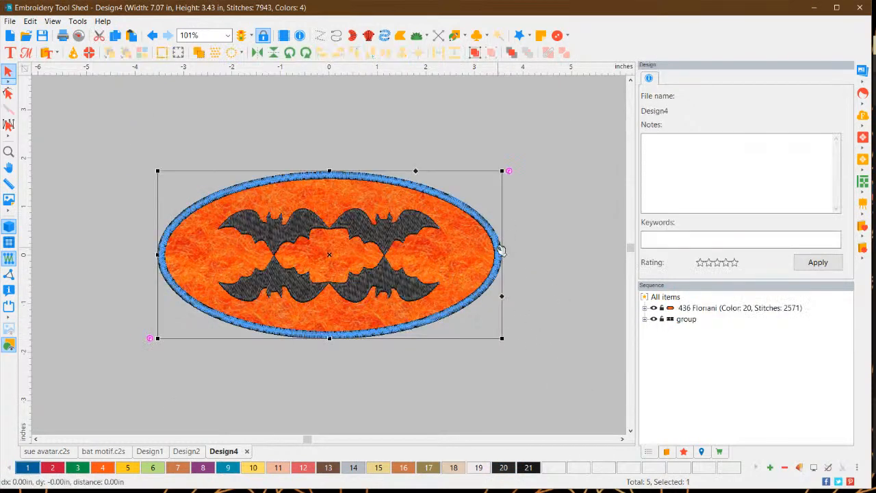
pyautogui.moveTo(500, 337); pyautogui.dragTo(449, 313)
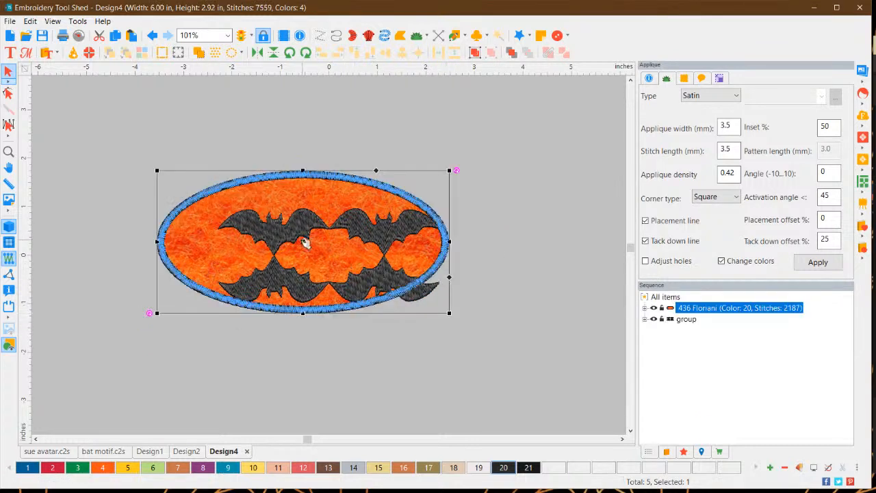
pyautogui.moveTo(303, 243); pyautogui.dragTo(334, 255)
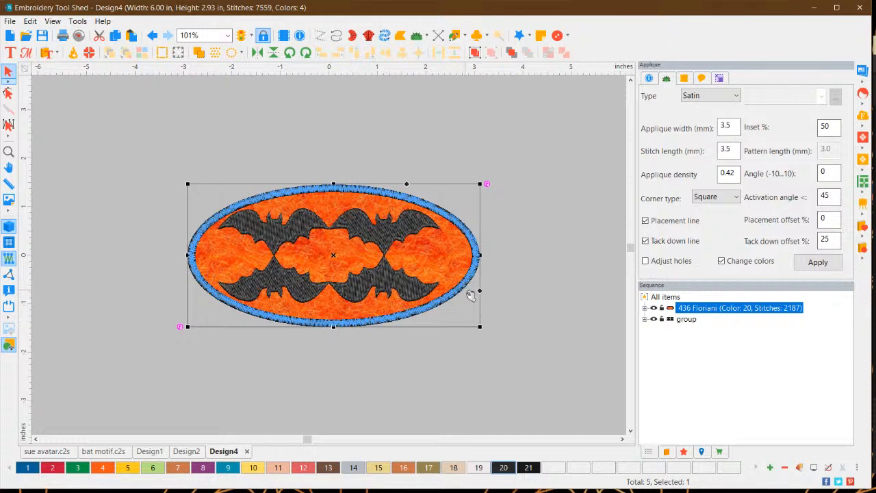
pyautogui.moveTo(469, 276); pyautogui.dragTo(463, 274)
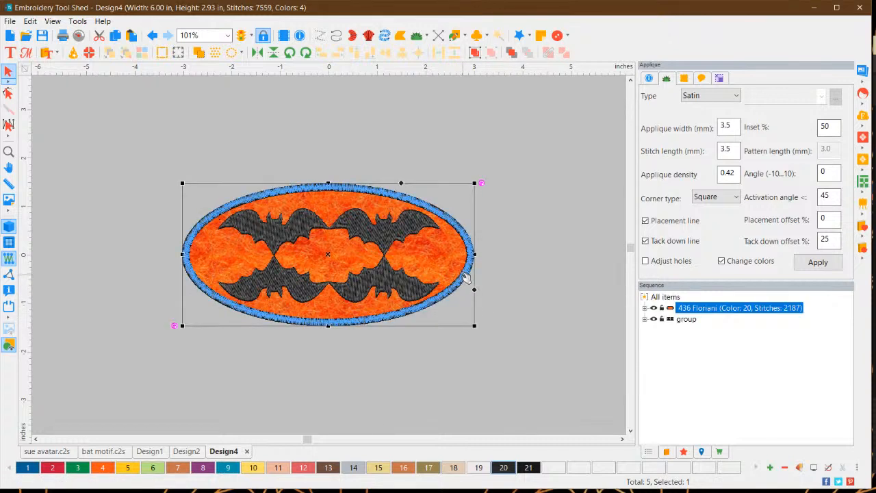
pyautogui.click(516, 296)
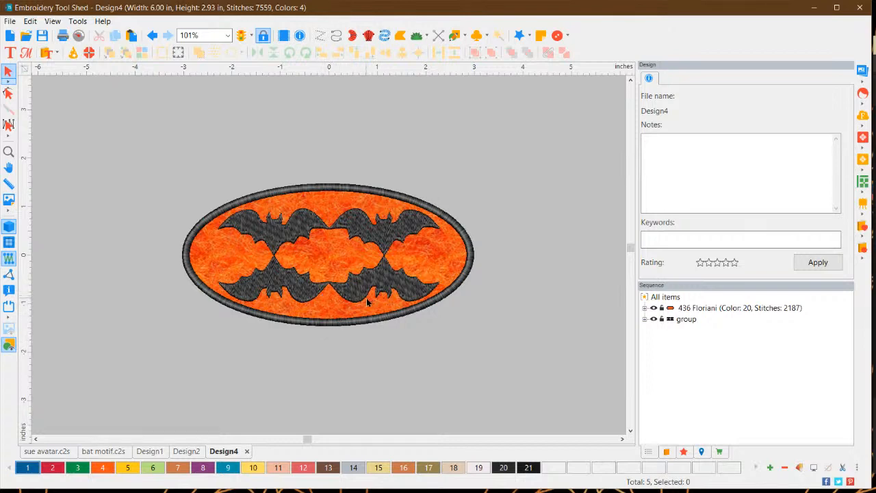
# Add an ABC monogram in the Fun font and move it to the open centre between the four bats
pyautogui.scroll(5, 367, 302)
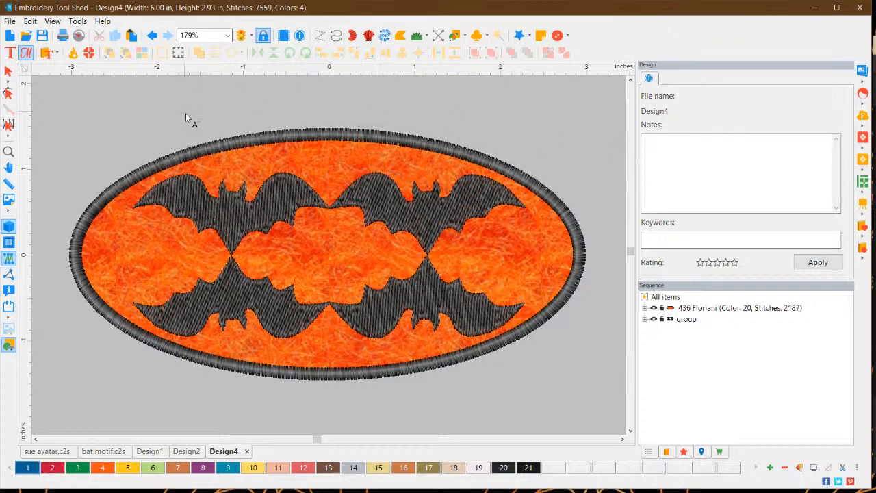
pyautogui.click(301, 244)
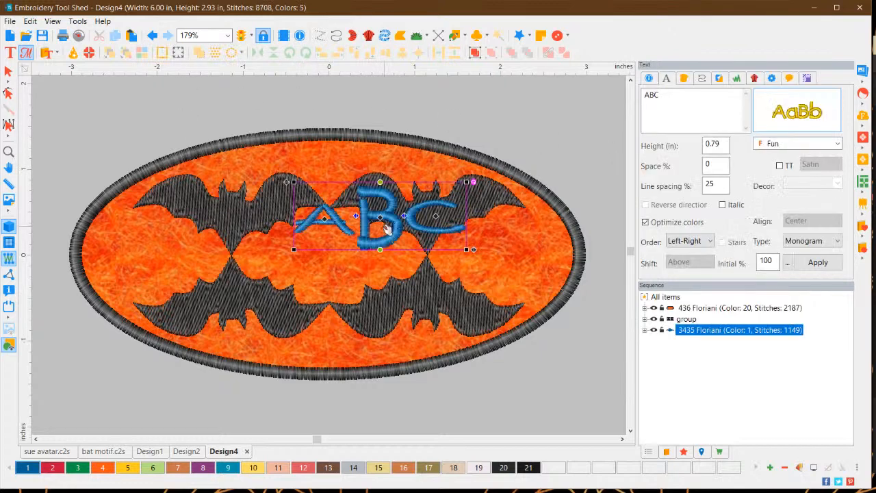
pyautogui.moveTo(388, 231); pyautogui.dragTo(343, 264)
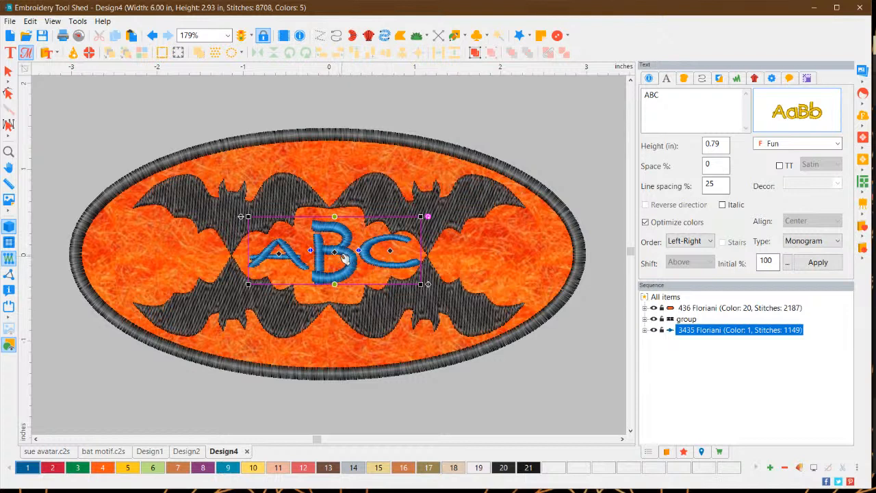
# Nudge the ABC monogram to centre it between the bats and recolour it with palette colour 8
pyautogui.moveTo(344, 258); pyautogui.dragTo(349, 262)
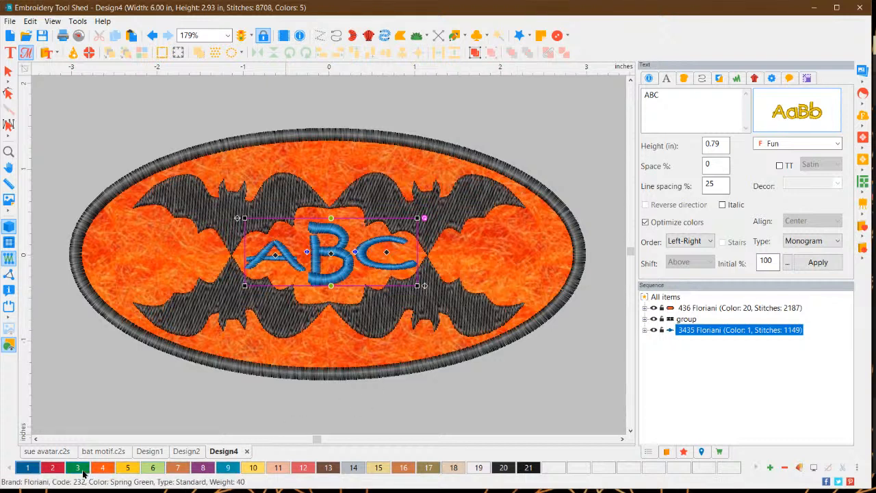
pyautogui.click(203, 470)
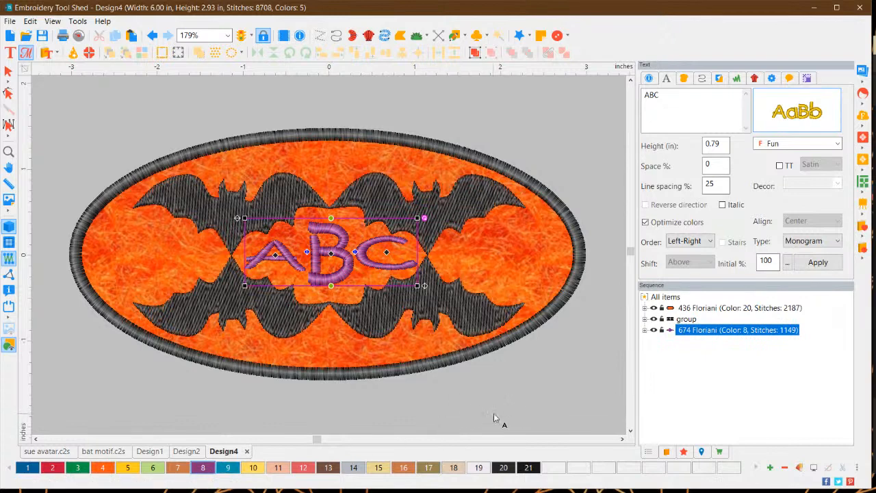
pyautogui.click(516, 410)
pyautogui.scroll(-3, 301, 308)
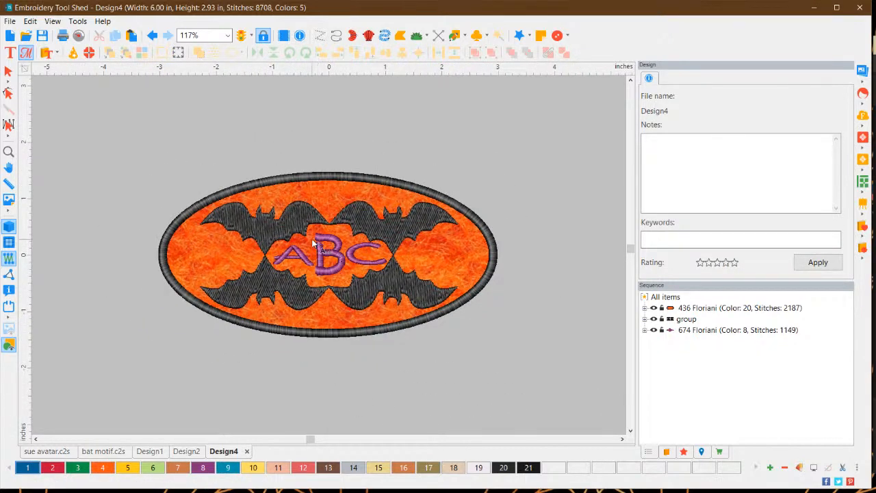
pyautogui.scroll(-1, 308, 242)
pyautogui.scroll(2, 228, 248)
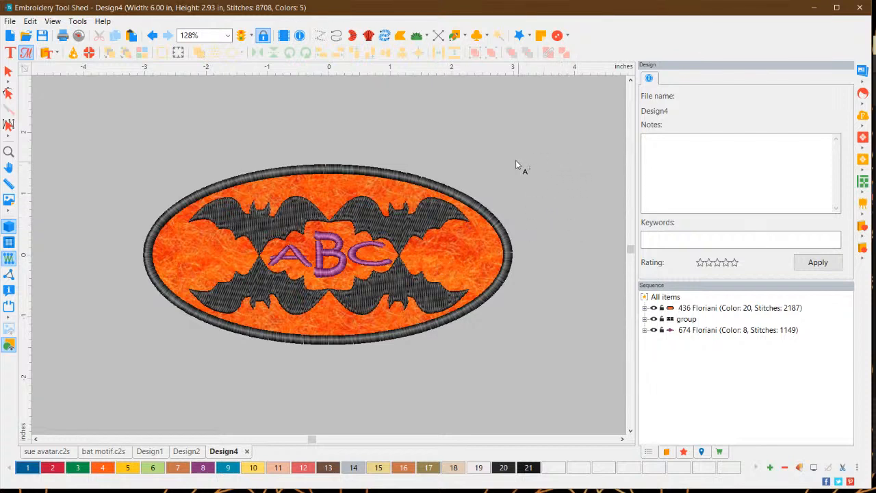
# Delete the applique ellipse from behind the bats and monogram
pyautogui.click(8, 71)
pyautogui.click(298, 171)
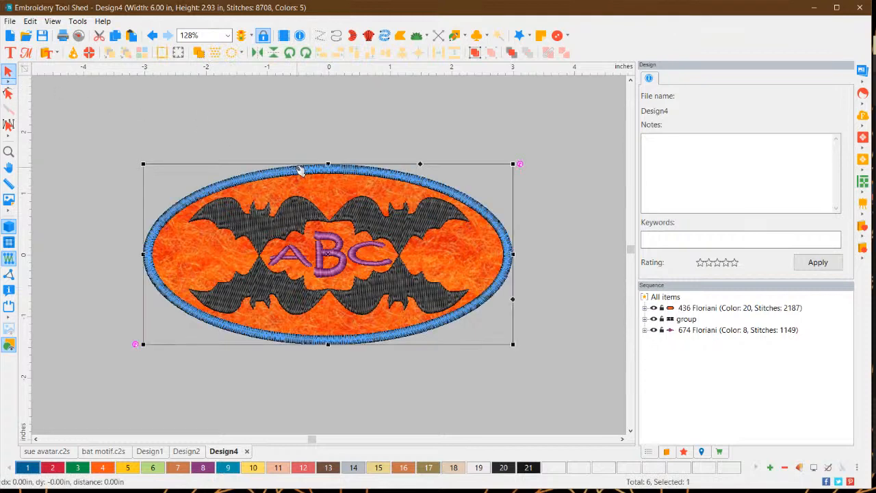
pyautogui.press('Delete')
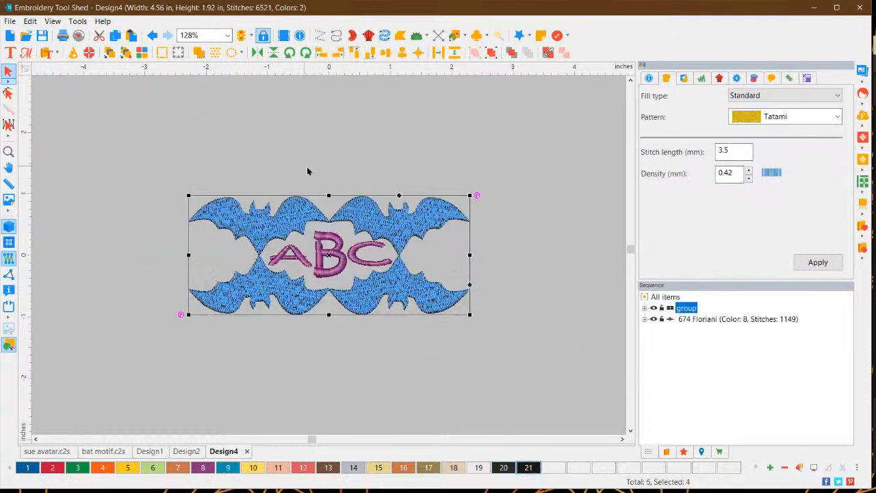
pyautogui.click(494, 304)
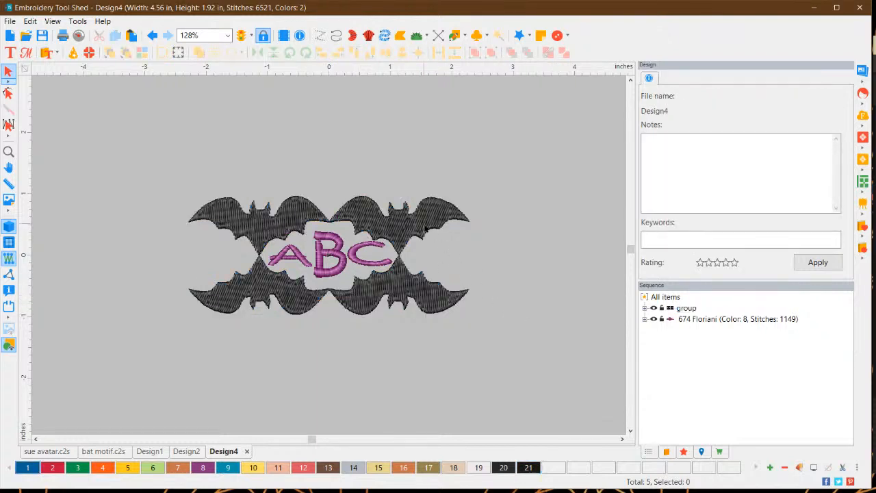
# Ungroup the four reflected bats so each can be selected individually
pyautogui.click(424, 230)
pyautogui.click(486, 53)
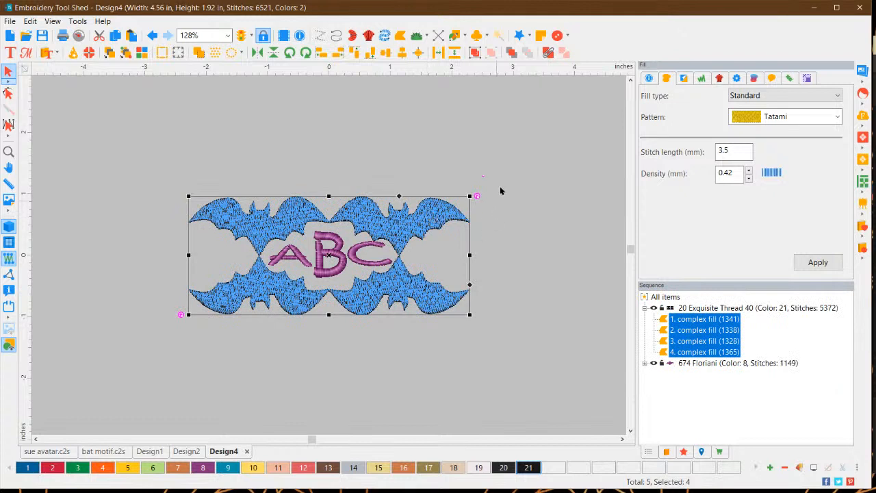
pyautogui.click(475, 53)
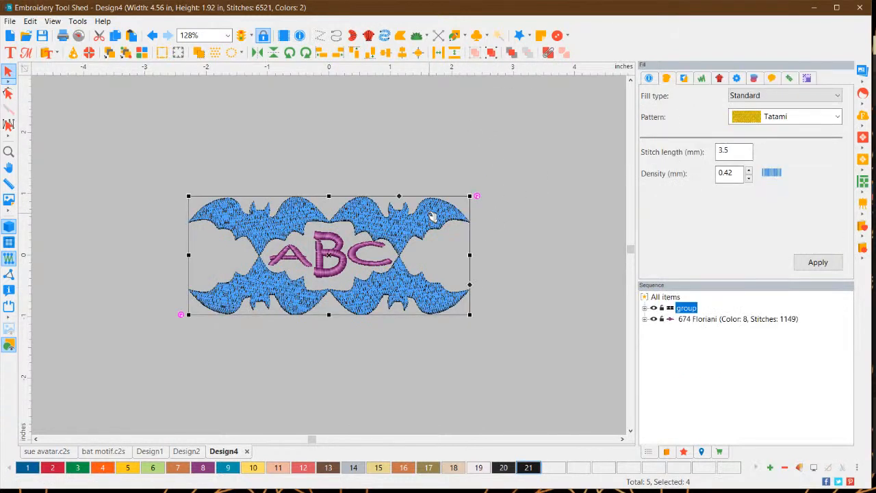
pyautogui.click(492, 54)
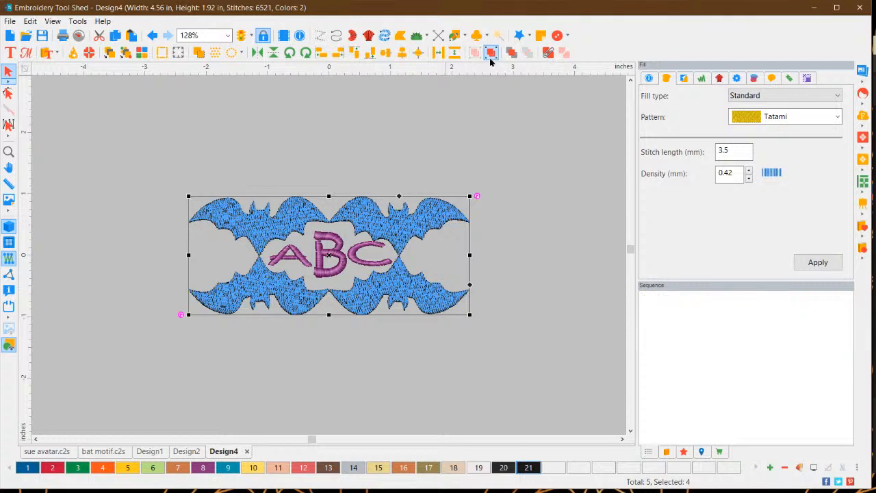
pyautogui.click(499, 180)
# Copy and paste the upper-right bat, and move the copy above the four-bat design
pyautogui.click(424, 217)
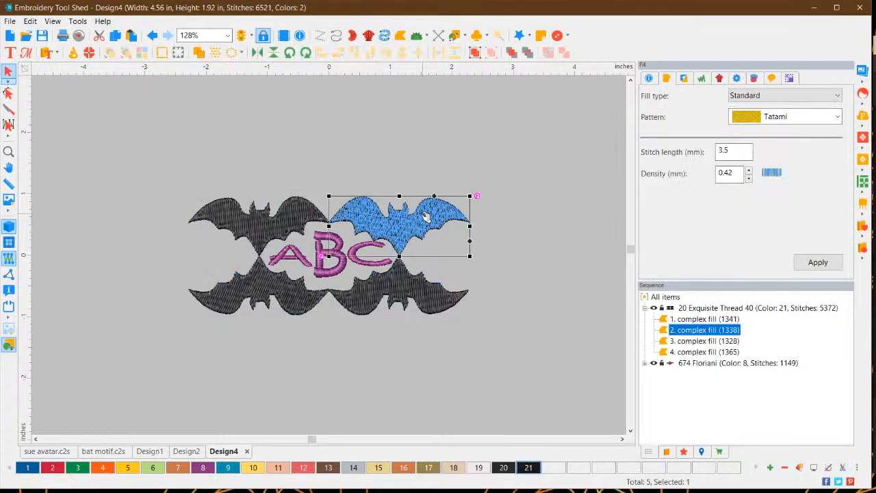
pyautogui.rightClick(423, 215)
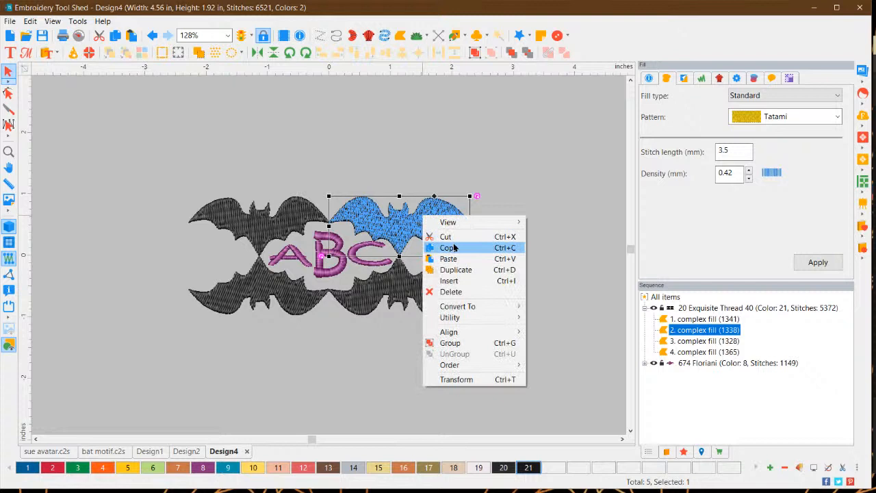
pyautogui.click(454, 247)
pyautogui.rightClick(436, 212)
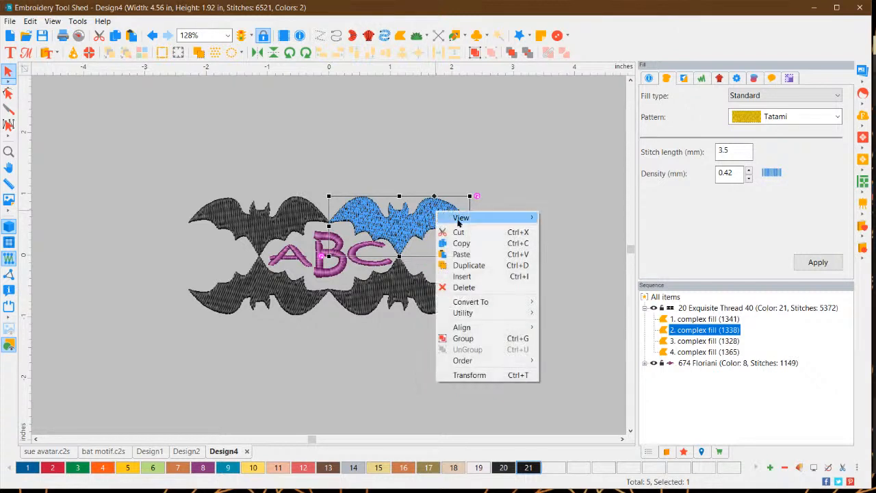
pyautogui.click(476, 256)
pyautogui.moveTo(438, 222); pyautogui.dragTo(419, 153)
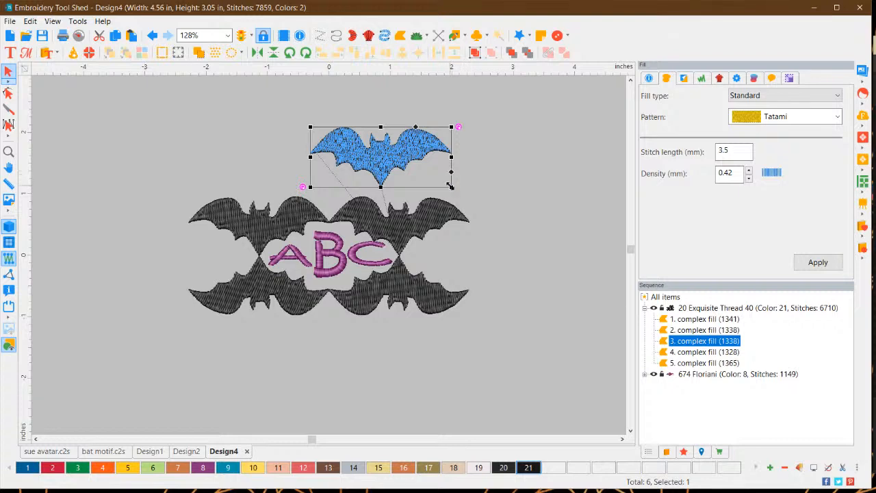
# Enlarge the copied bat to about 10.35 in wide by 4.34 in high and position it over the four-bat design
pyautogui.moveTo(450, 185); pyautogui.dragTo(626, 356)
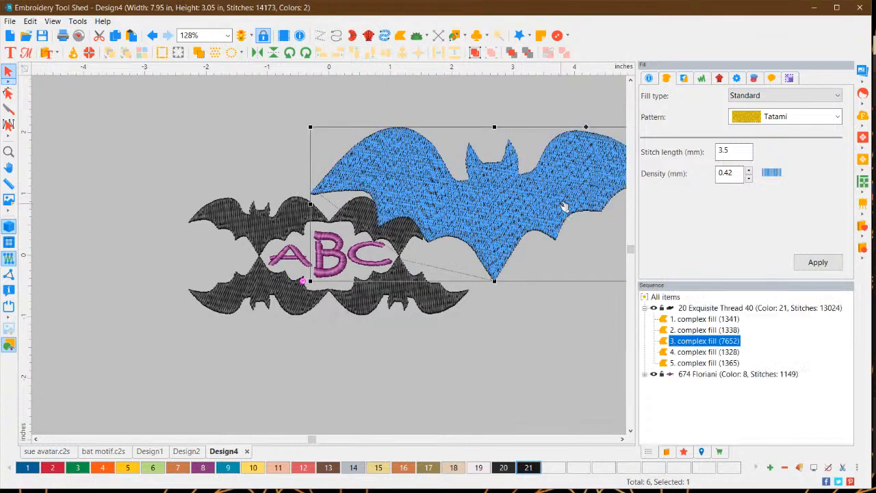
pyautogui.moveTo(563, 206); pyautogui.dragTo(500, 286)
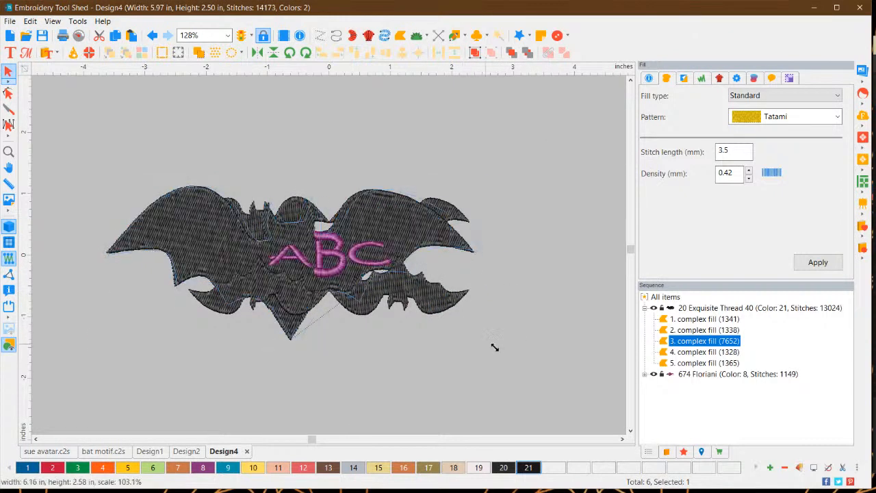
pyautogui.moveTo(495, 347); pyautogui.dragTo(612, 401)
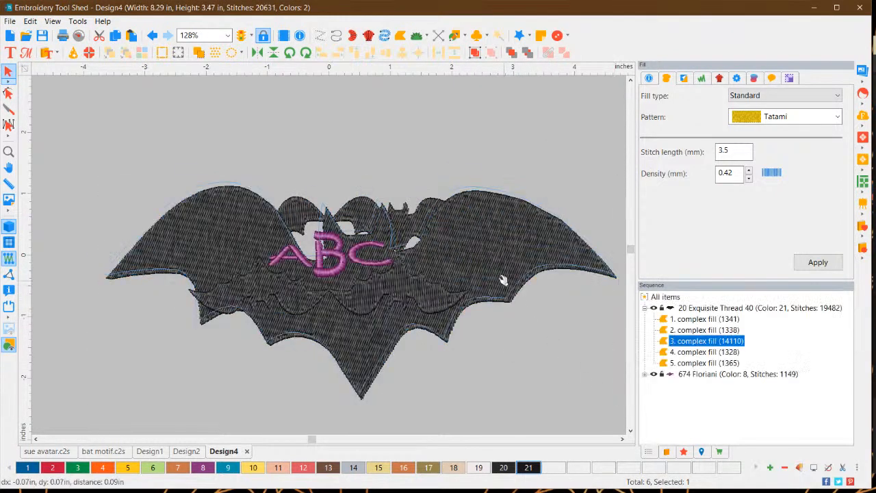
pyautogui.moveTo(503, 280); pyautogui.dragTo(487, 241)
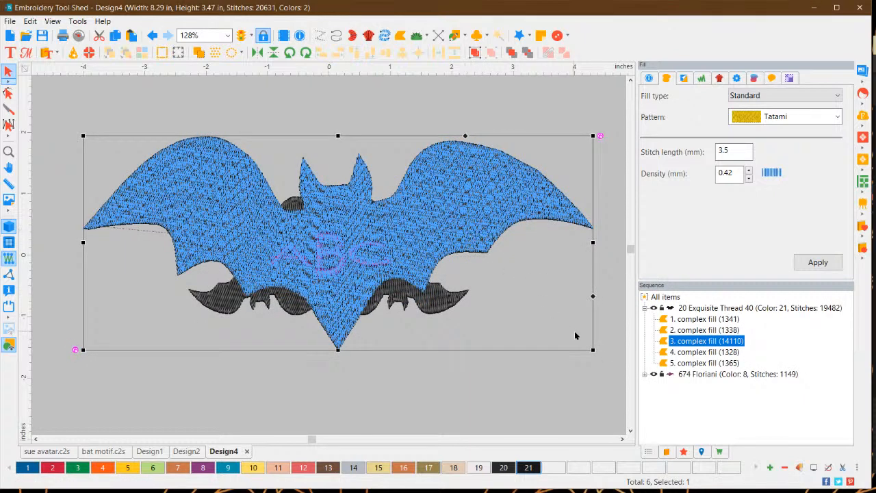
pyautogui.moveTo(595, 350); pyautogui.dragTo(702, 446)
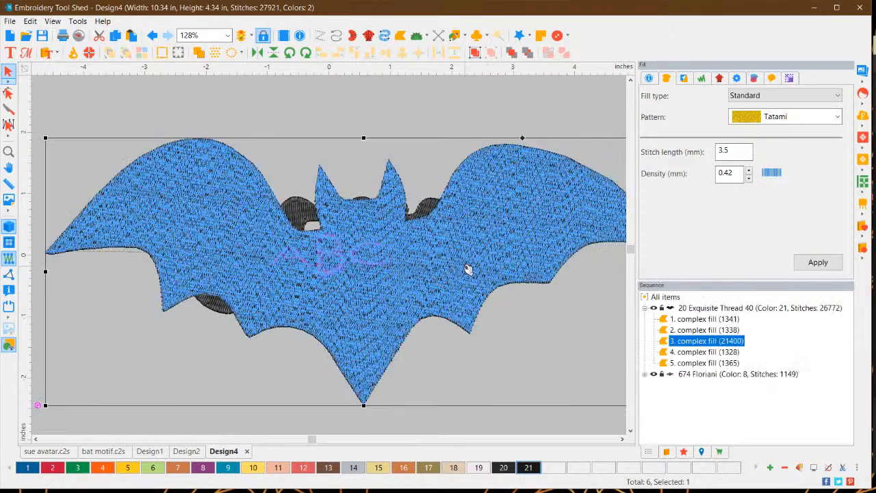
pyautogui.moveTo(468, 269); pyautogui.dragTo(447, 262)
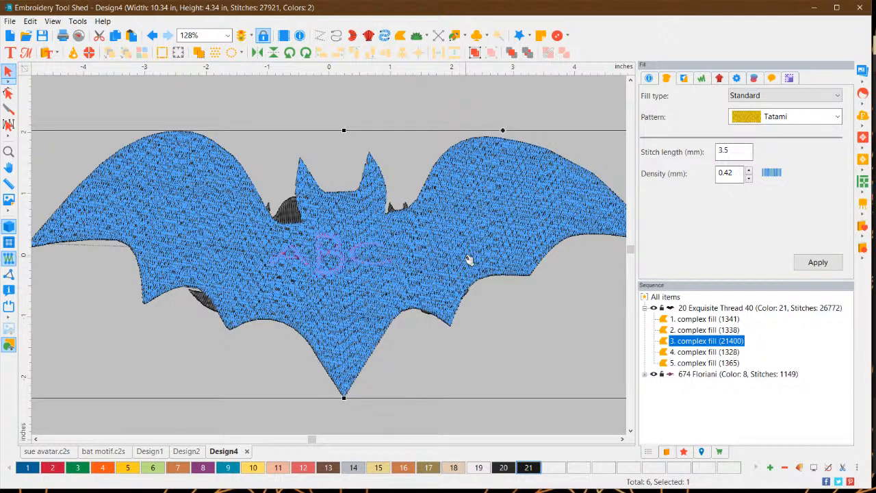
pyautogui.moveTo(479, 251)
pyautogui.mouseDown()
pyautogui.moveTo(459, 246)
pyautogui.moveTo(472, 245)
pyautogui.mouseUp()
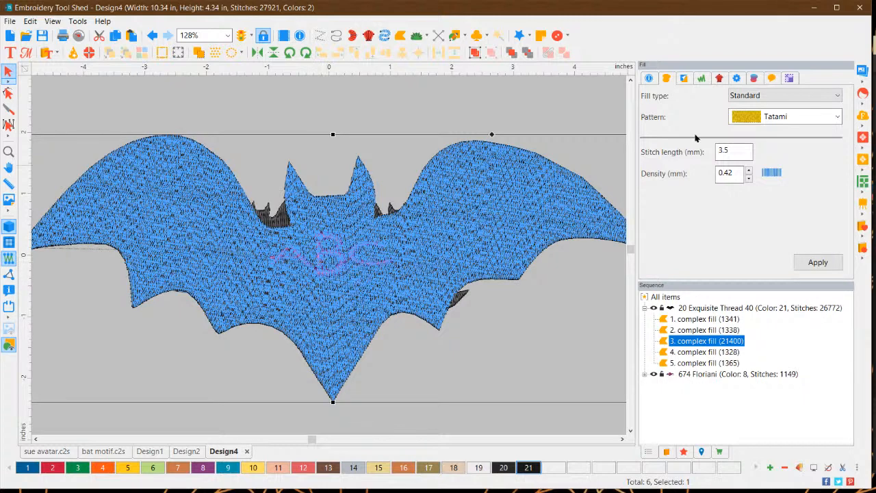
# Shrink the large bat to about 8.78 in wide by 3.68 in high and reposition it over the small bats
pyautogui.click(788, 78)
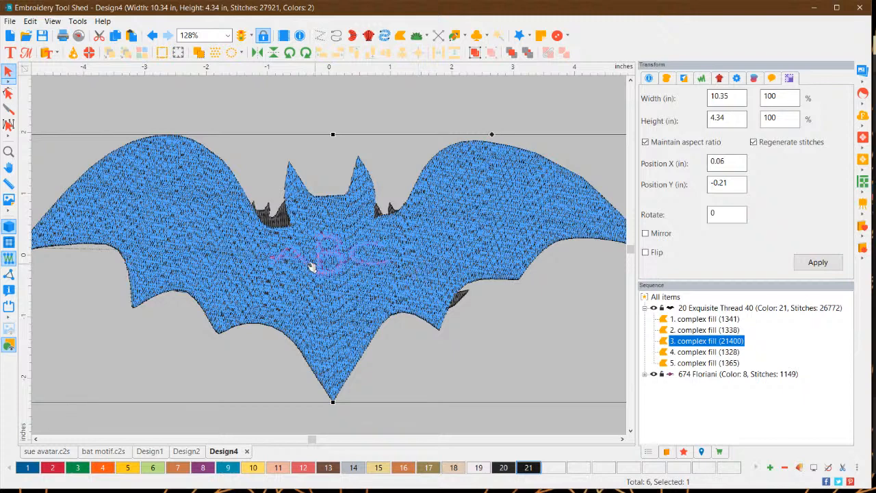
pyautogui.scroll(-1, 443, 277)
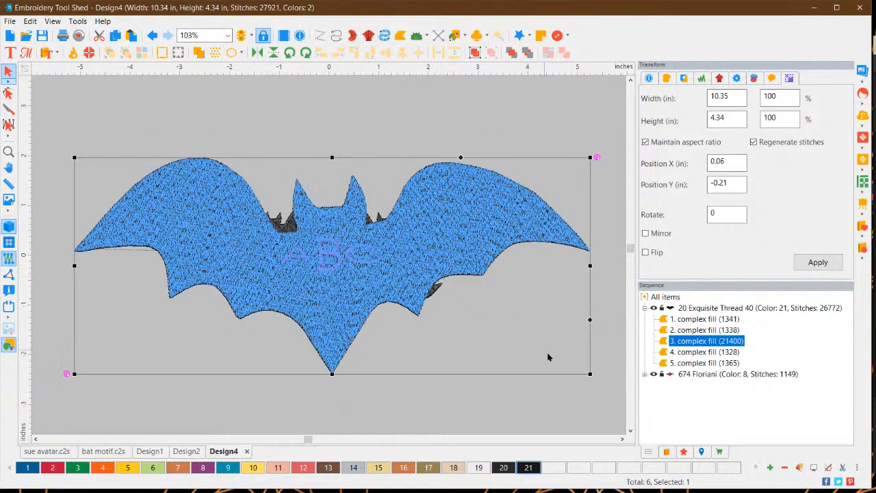
pyautogui.moveTo(590, 374); pyautogui.dragTo(493, 306)
pyautogui.moveTo(436, 229); pyautogui.dragTo(463, 223)
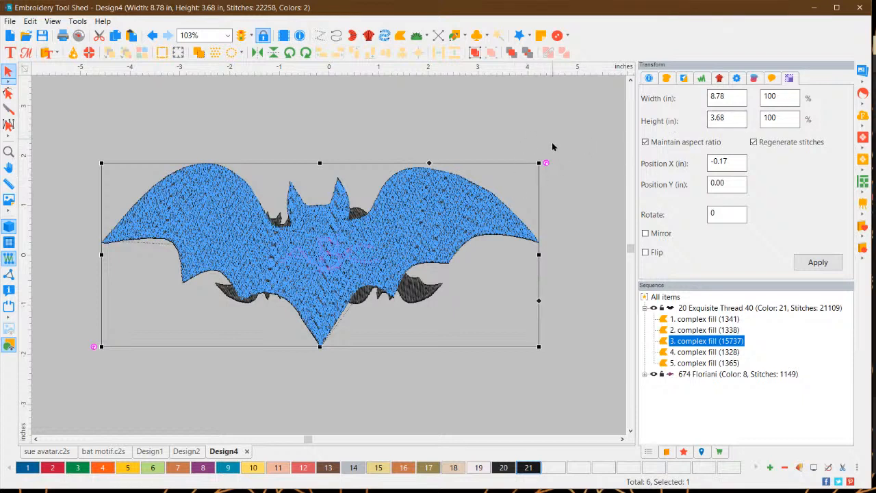
# Convert the large bat from a complex fill to an applique
pyautogui.rightClick(446, 211)
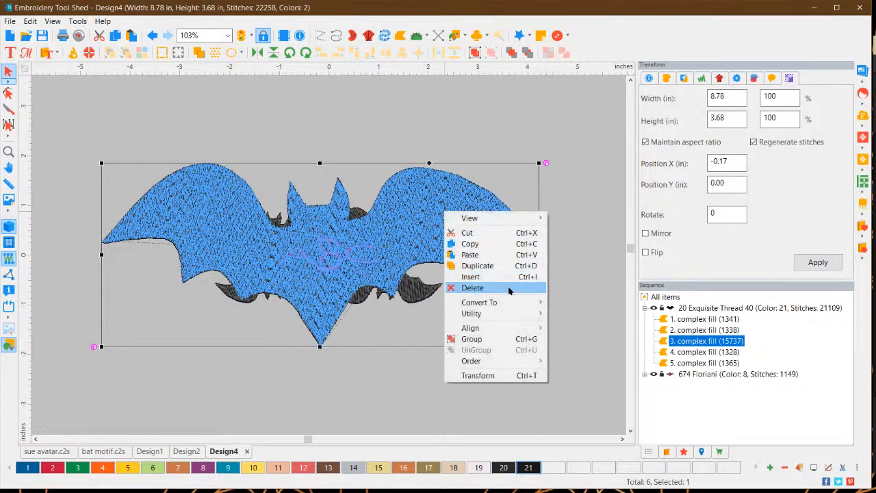
pyautogui.moveTo(520, 303)
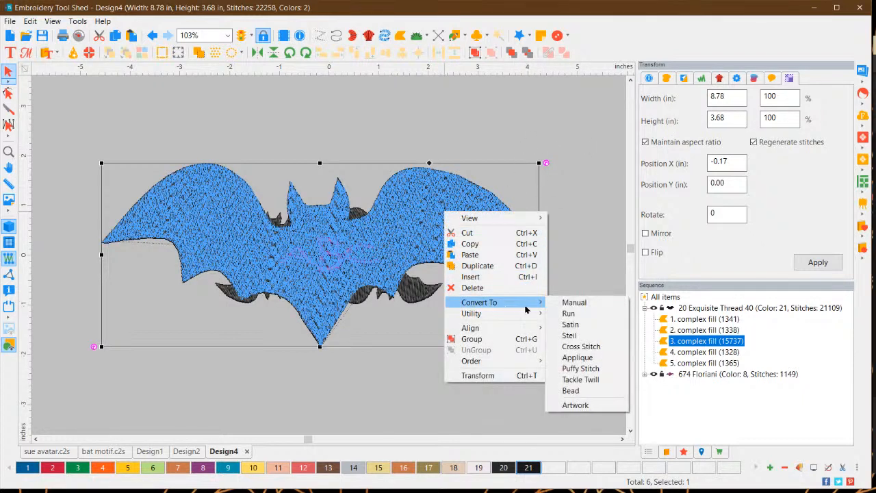
pyautogui.click(581, 357)
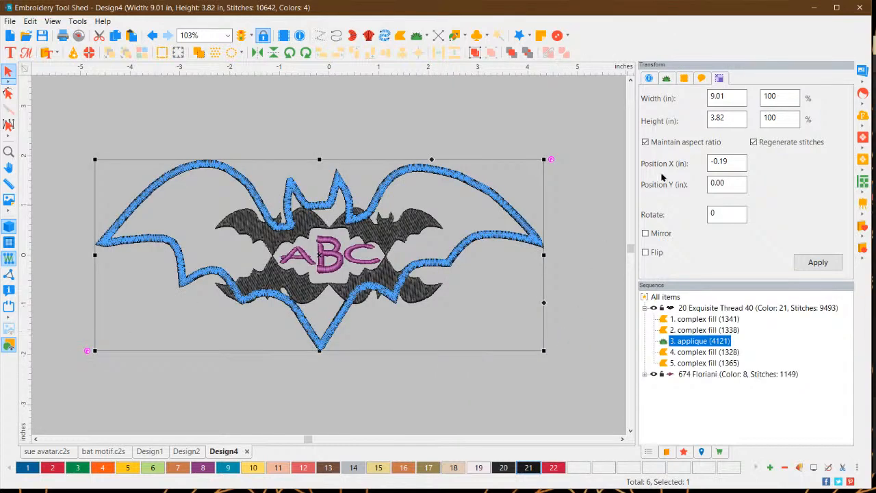
# Apply the EP_Orange fabric to the large bat applique and deselect it
pyautogui.click(683, 78)
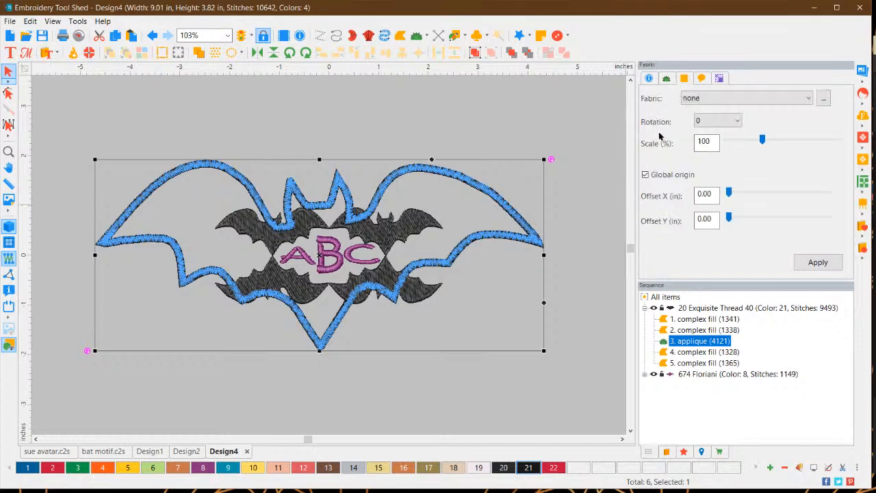
pyautogui.click(823, 98)
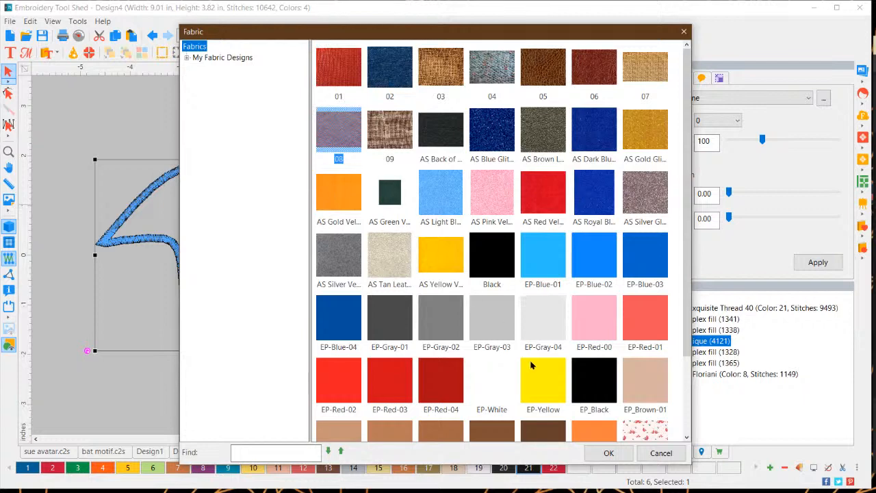
pyautogui.click(597, 436)
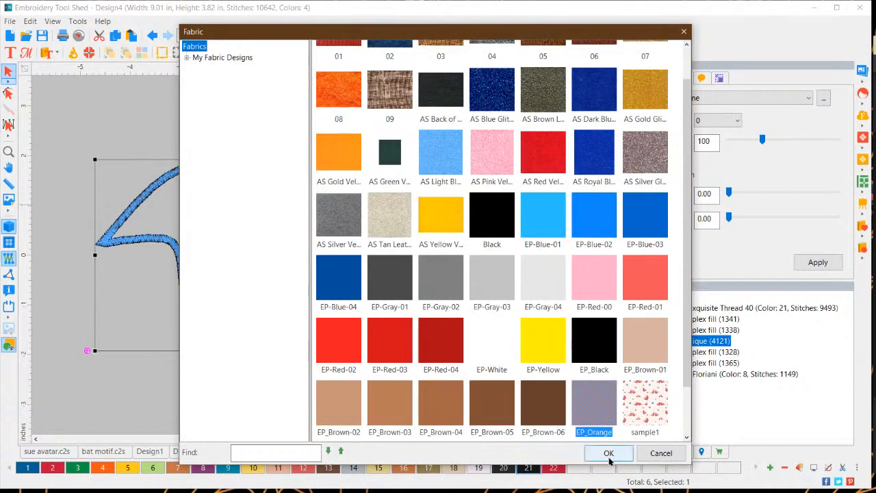
pyautogui.click(608, 452)
pyautogui.click(477, 399)
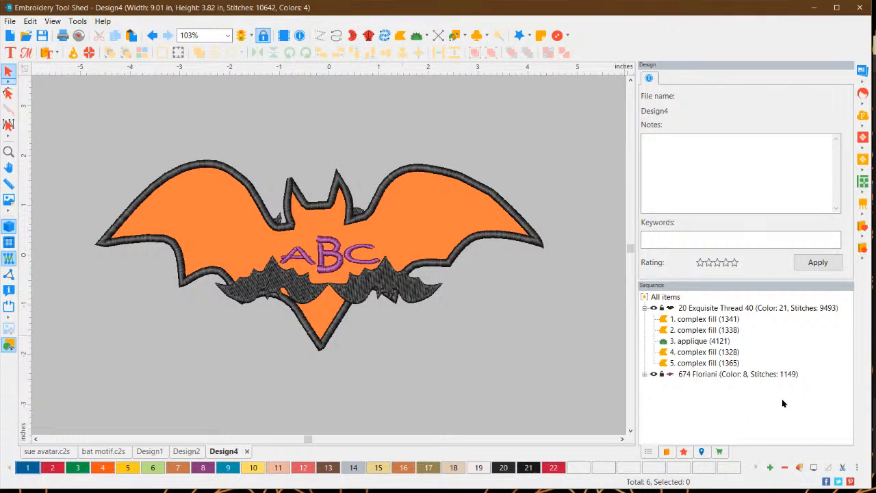
# Send the large bat applique to the front of the sewing order
pyautogui.click(682, 343)
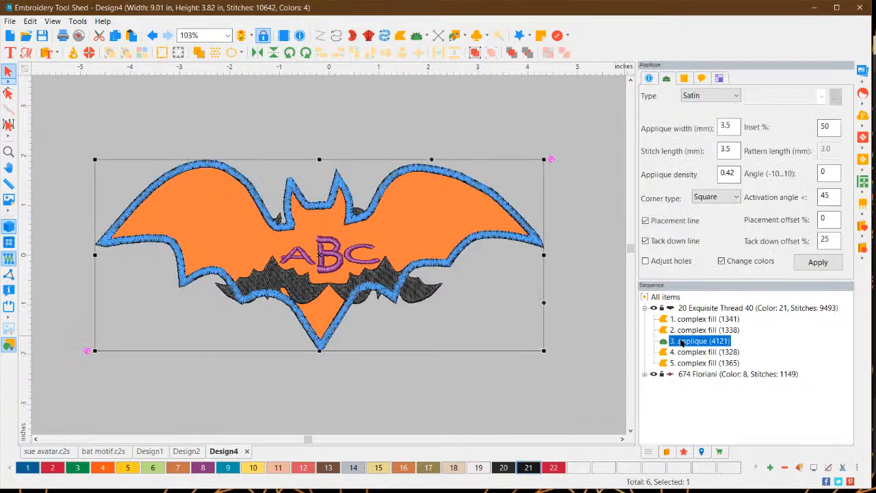
pyautogui.rightClick(682, 343)
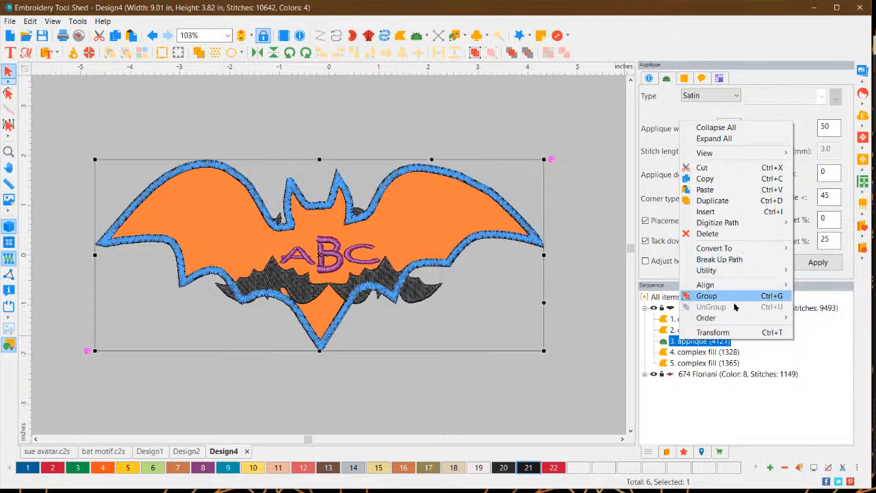
pyautogui.moveTo(753, 320)
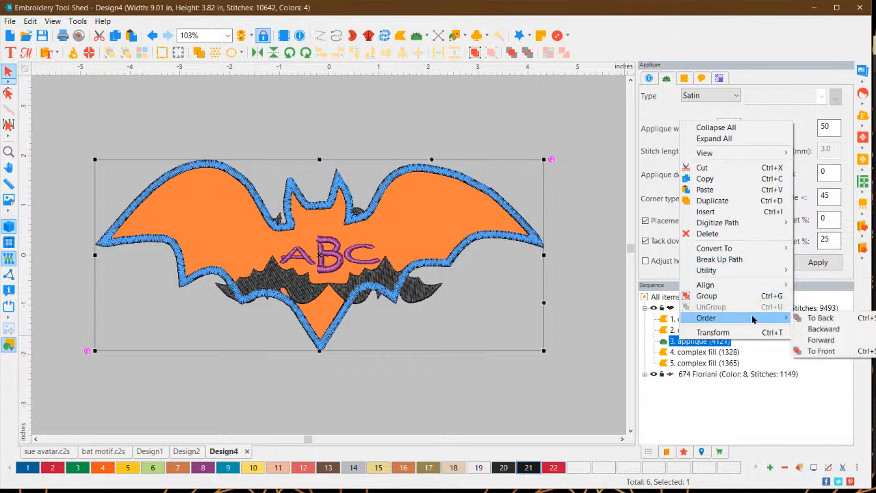
pyautogui.click(822, 351)
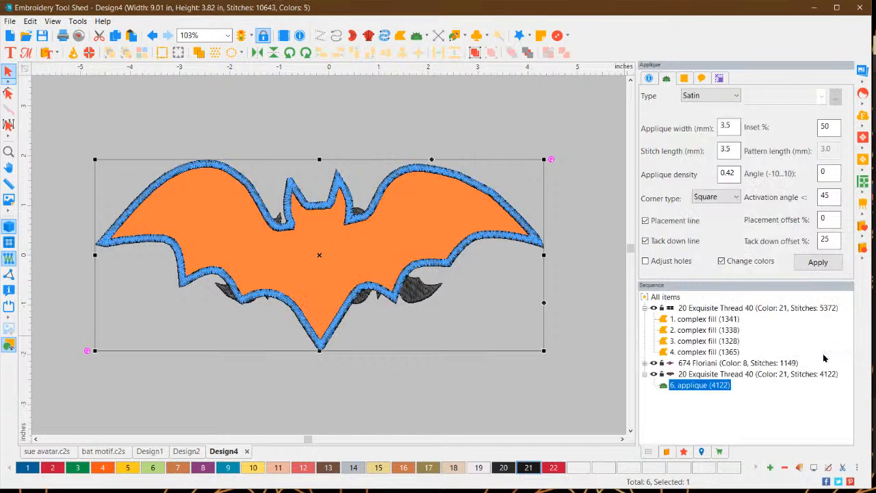
# Send the large bat applique to the back of the sewing order so it lies behind the small bats and monogram, and deselect it
pyautogui.rightClick(691, 388)
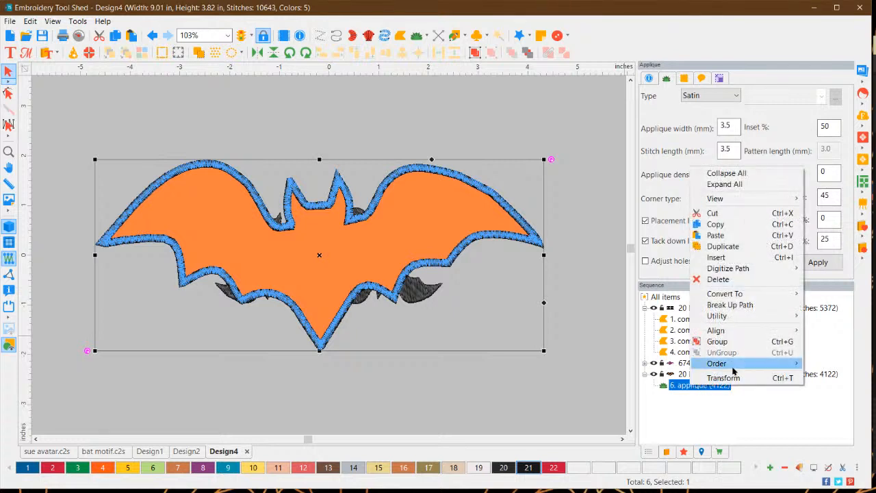
pyautogui.moveTo(748, 317)
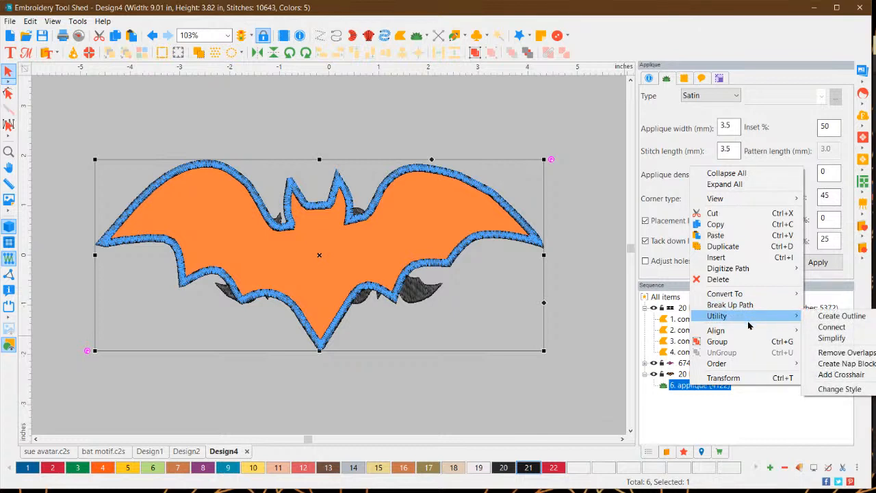
pyautogui.moveTo(748, 364)
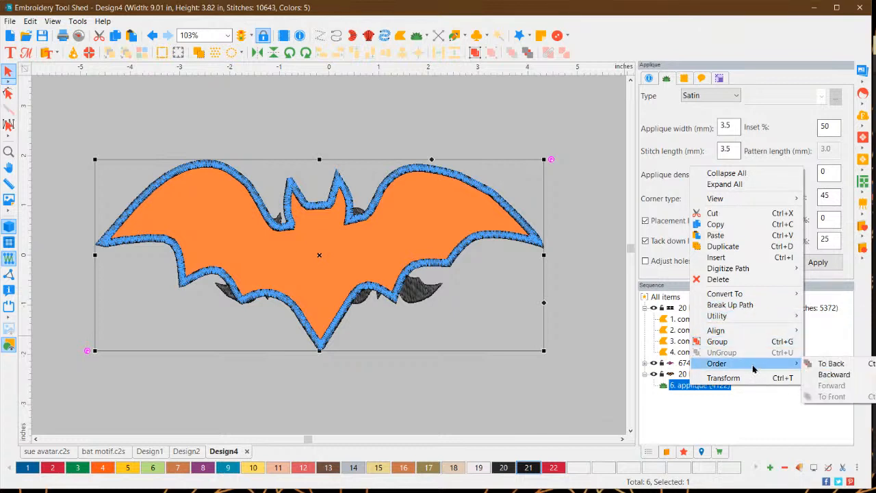
pyautogui.click(832, 364)
pyautogui.click(451, 357)
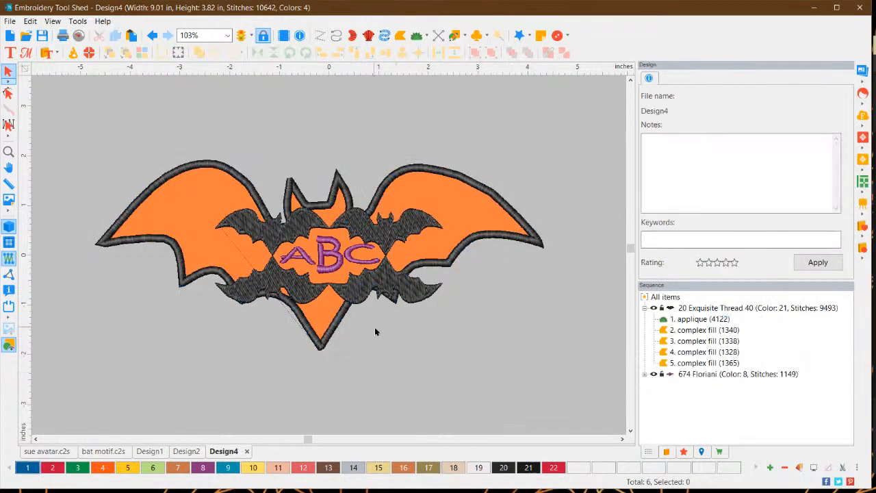
# Group the four small bats, shrink the group to about 3 in wide, and position it inside the large bat's body
pyautogui.click(676, 330)
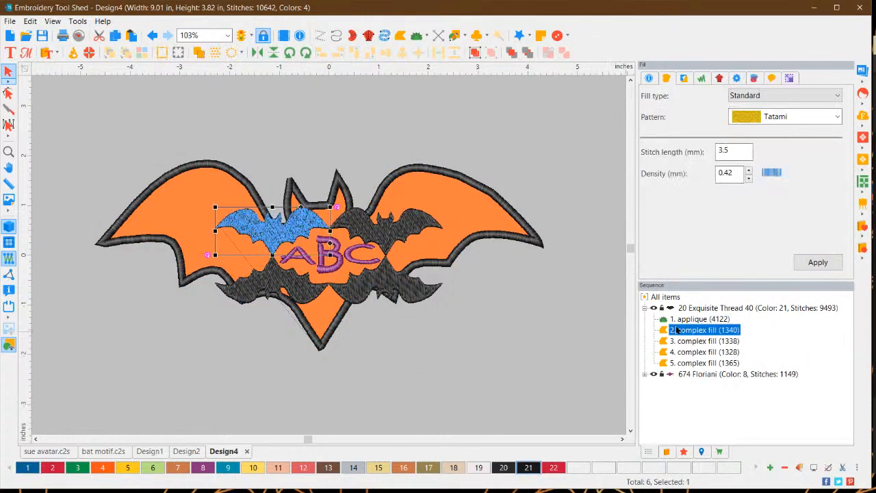
pyautogui.keyDown('shift'); pyautogui.click(688, 363); pyautogui.keyUp('shift')
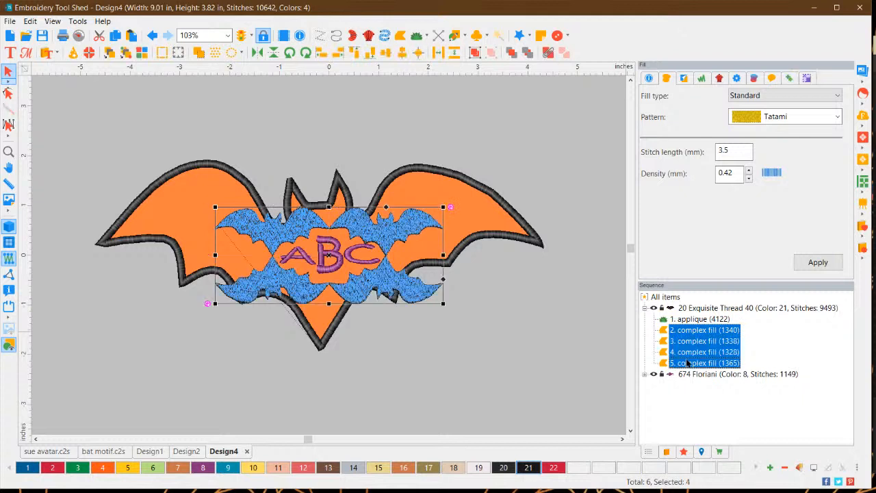
pyautogui.click(476, 55)
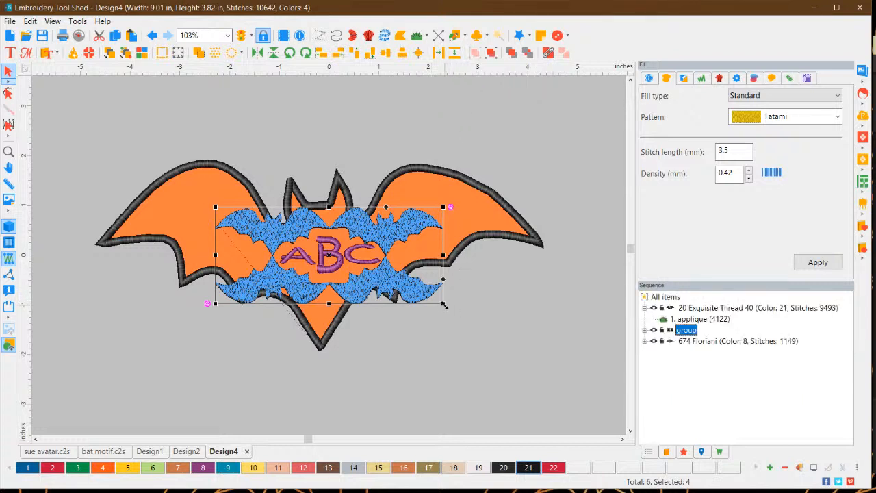
pyautogui.moveTo(445, 305); pyautogui.dragTo(363, 268)
pyautogui.moveTo(340, 225); pyautogui.dragTo(370, 238)
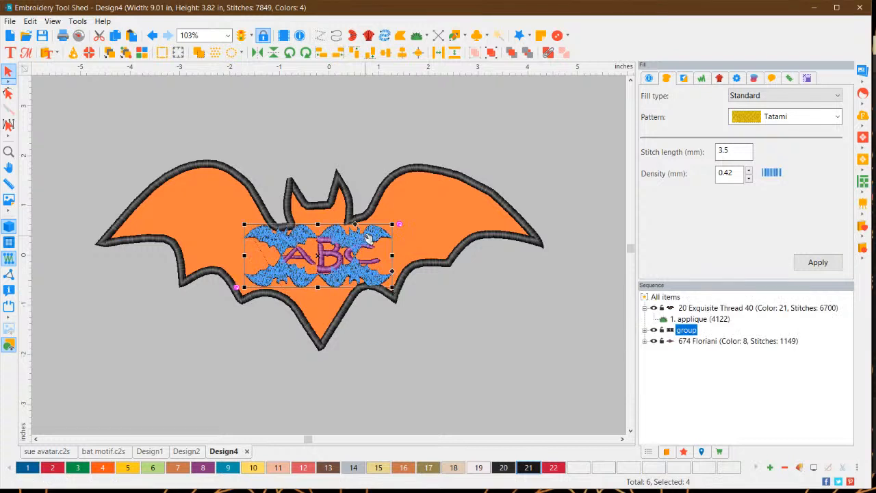
pyautogui.click(431, 363)
# Move the ABC monogram onto the large bat's right wing and rotate it clockwise to follow the wing's slope
pyautogui.click(329, 257)
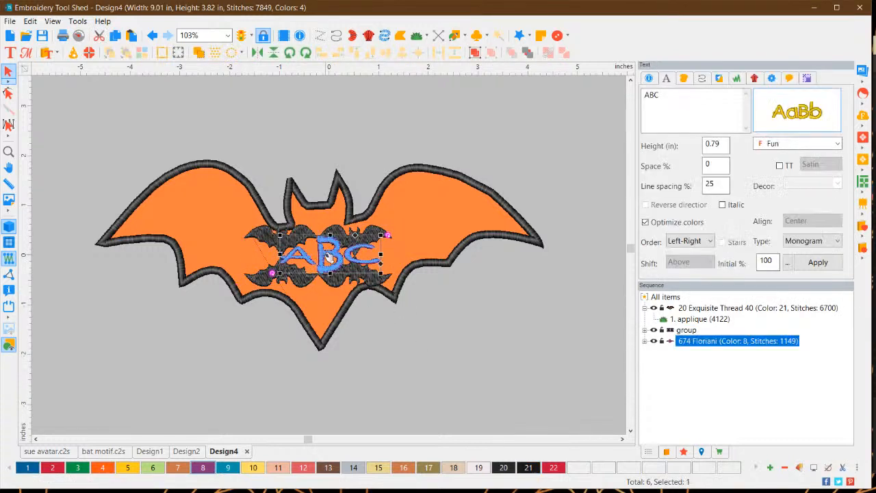
pyautogui.moveTo(328, 258); pyautogui.dragTo(447, 211)
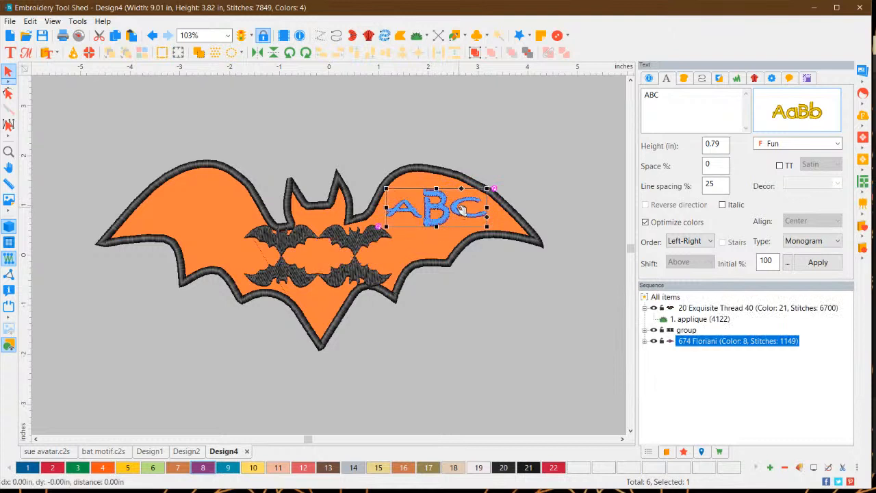
pyautogui.moveTo(494, 188); pyautogui.dragTo(498, 223)
pyautogui.click(465, 301)
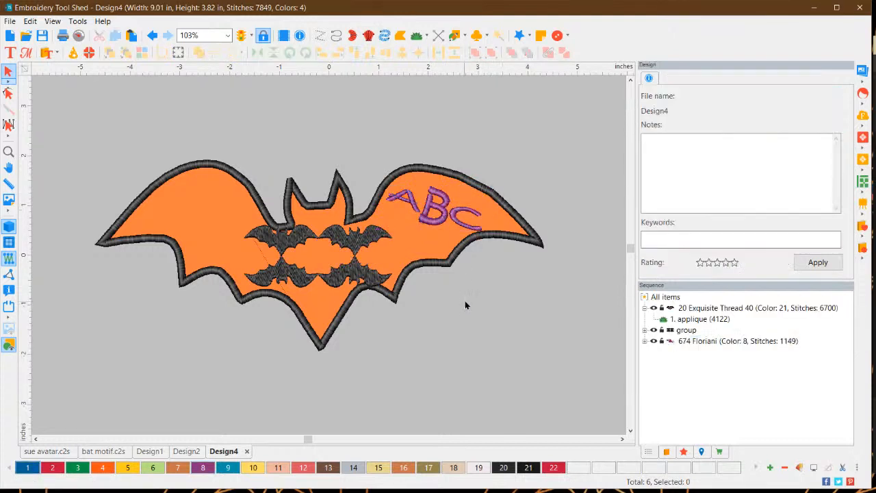
# Duplicate the ABC monogram and place the copy on the large bat's left wing
pyautogui.click(434, 220)
pyautogui.rightClick(439, 215)
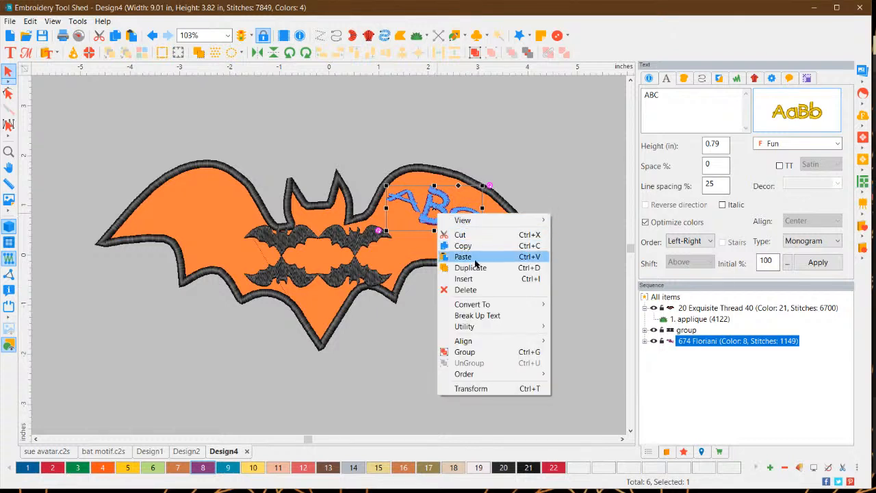
pyautogui.press('Escape')
pyautogui.rightClick(455, 213)
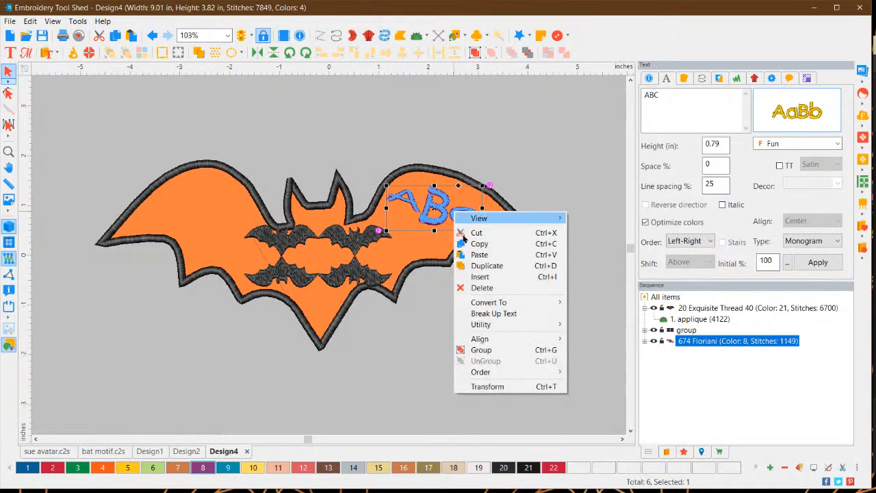
pyautogui.click(482, 267)
pyautogui.moveTo(447, 213); pyautogui.dragTo(199, 210)
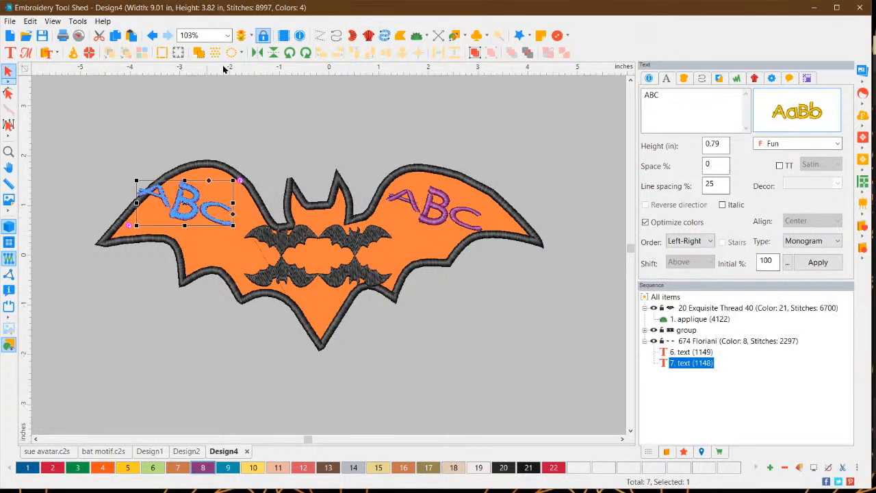
# Try mirroring the left wing's monogram horizontally, restore it, and rotate it counterclockwise to follow the wing's slope
pyautogui.click(258, 54)
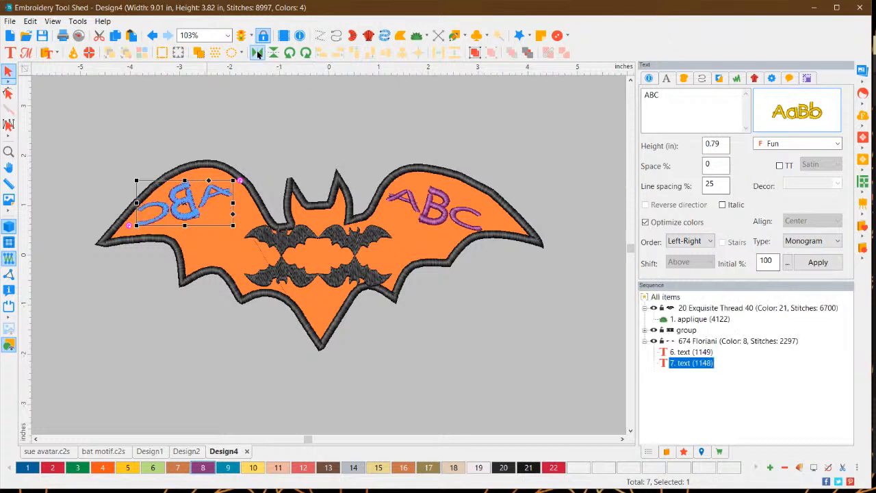
pyautogui.click(258, 54)
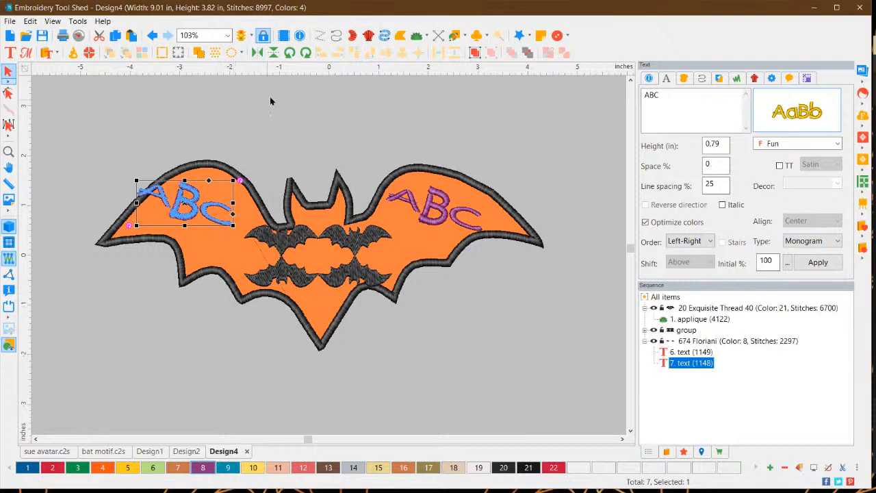
pyautogui.click(290, 53)
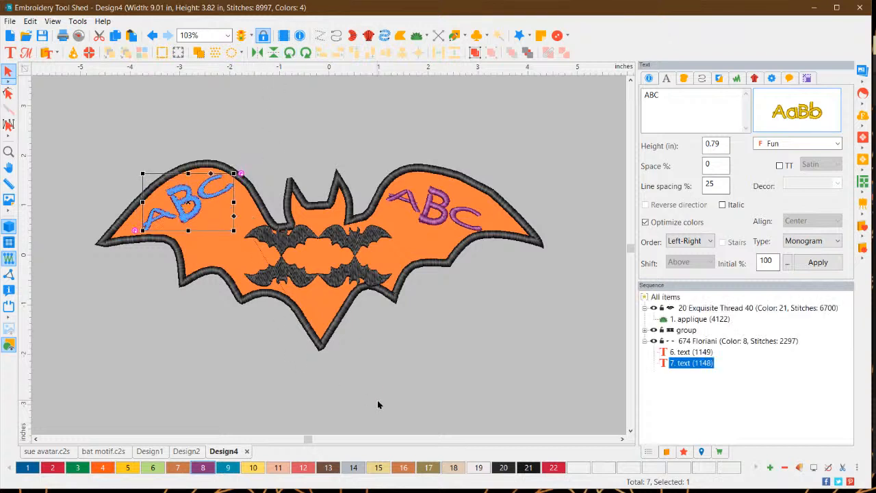
pyautogui.click(406, 381)
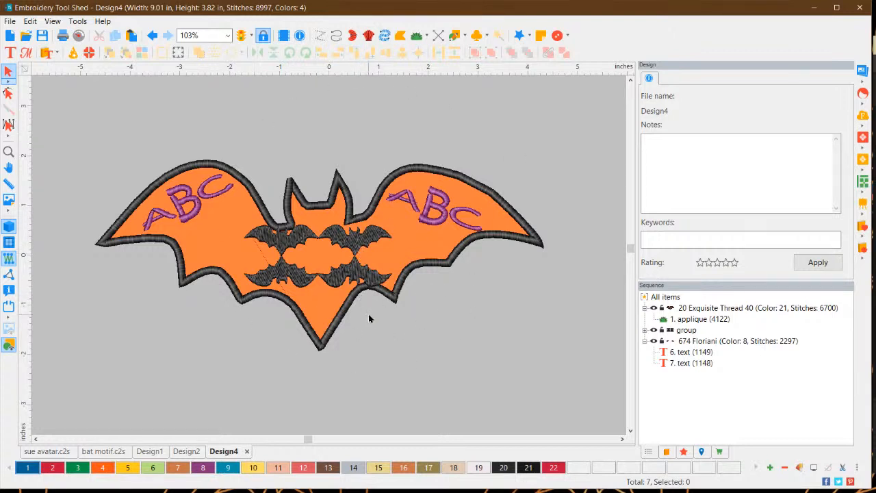
# Delete the large bat applique from the design
pyautogui.click(329, 335)
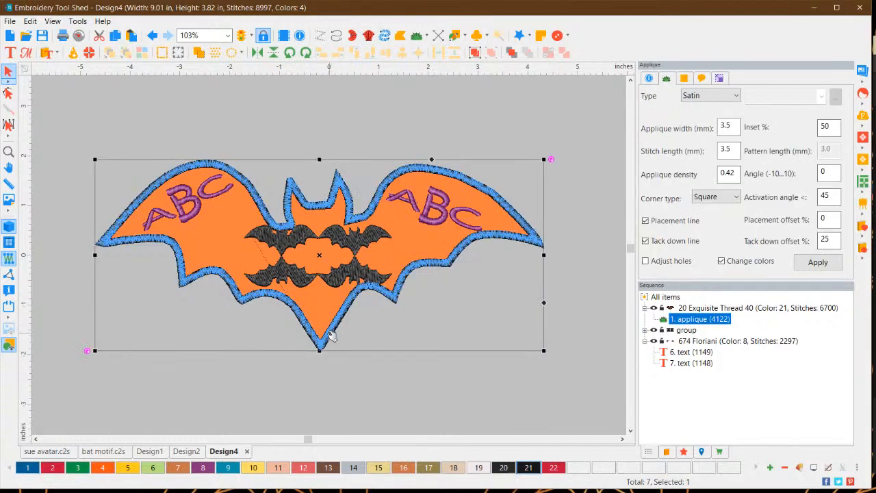
pyautogui.press('Delete')
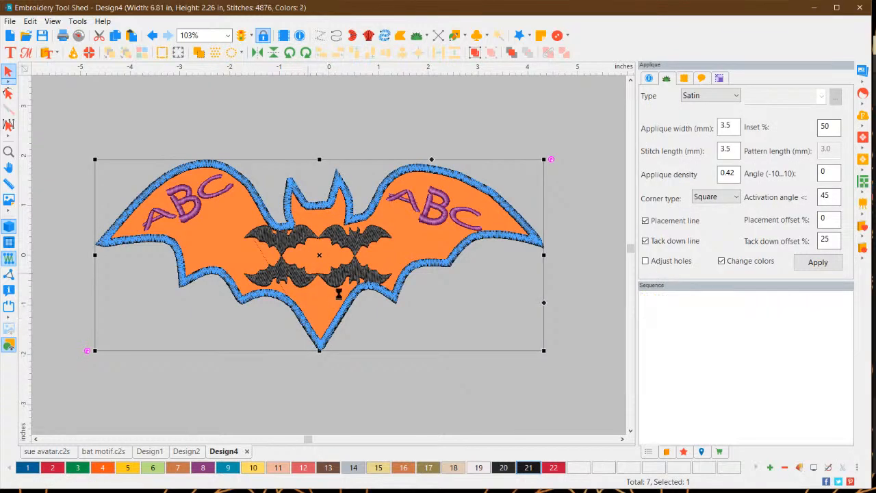
pyautogui.click(204, 196)
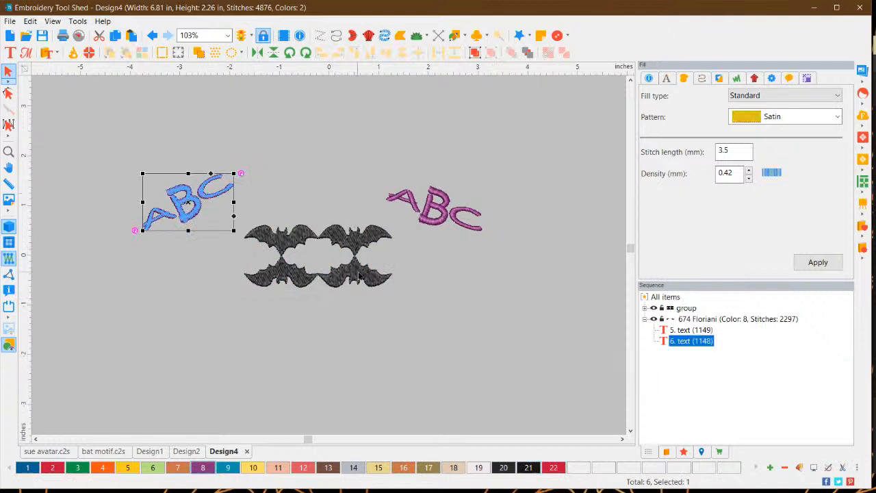
# Enlarge the small bat group to about 4.50 in wide by 1.89 in high and reposition it up and to the left
pyautogui.click(338, 236)
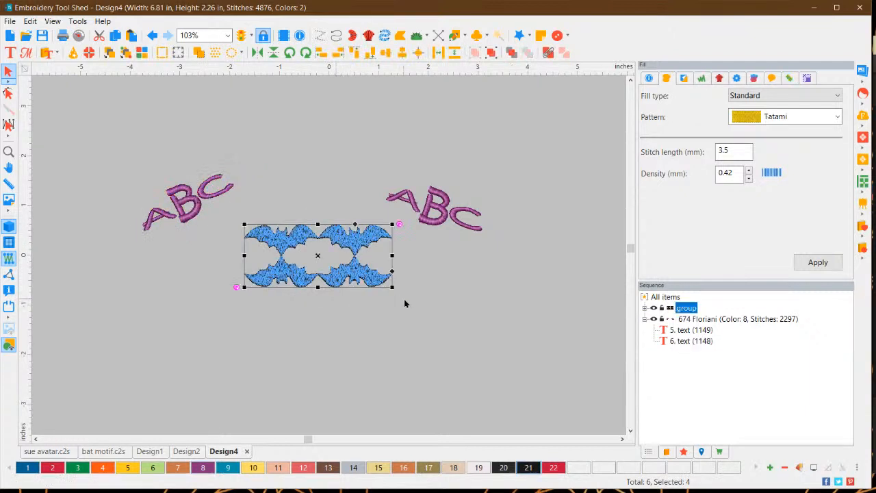
pyautogui.moveTo(391, 288); pyautogui.dragTo(468, 322)
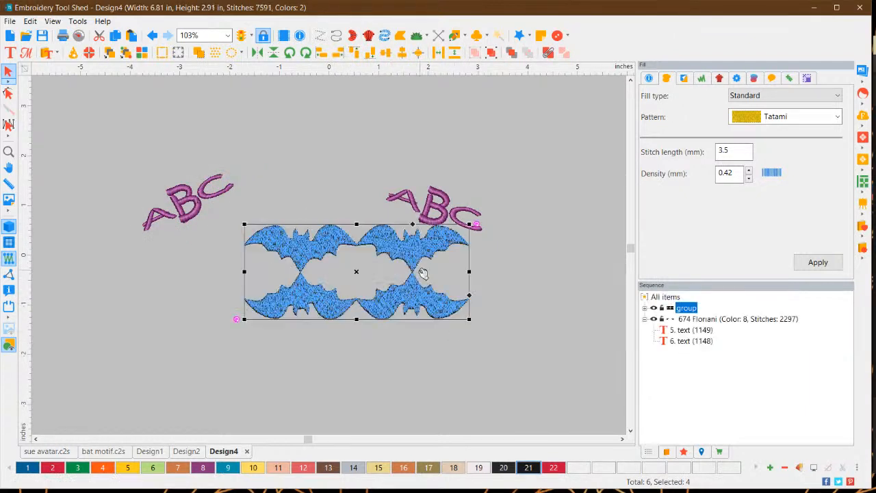
pyautogui.moveTo(417, 254); pyautogui.dragTo(356, 241)
# Move the right ABC monogram into the opening between the bats and delete the copy above the group's left side
pyautogui.moveTo(425, 207); pyautogui.dragTo(288, 255)
pyautogui.click(311, 328)
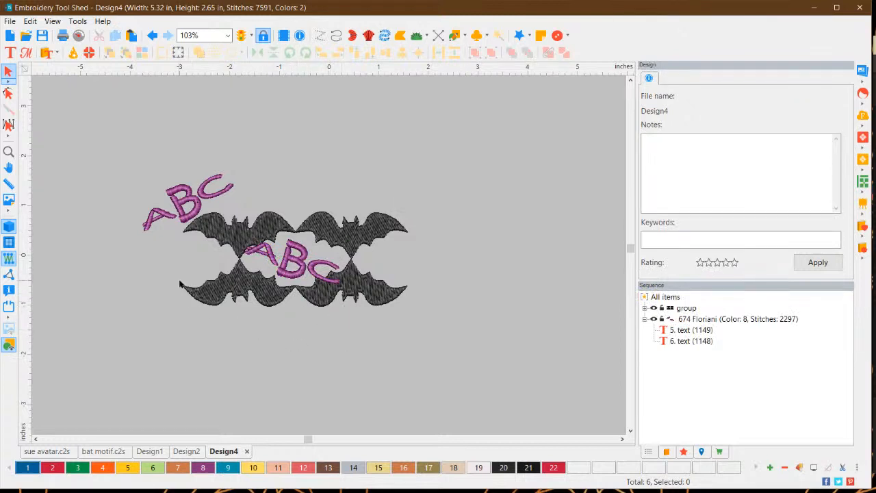
pyautogui.click(167, 198)
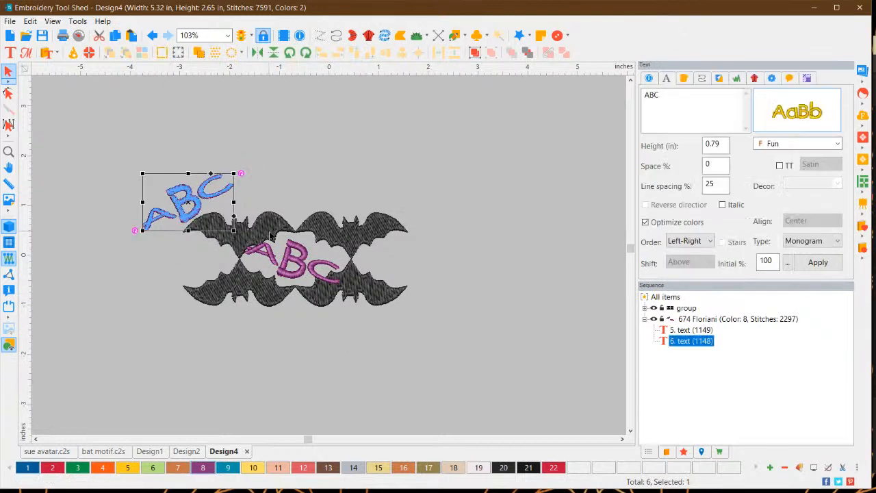
pyautogui.press('Delete')
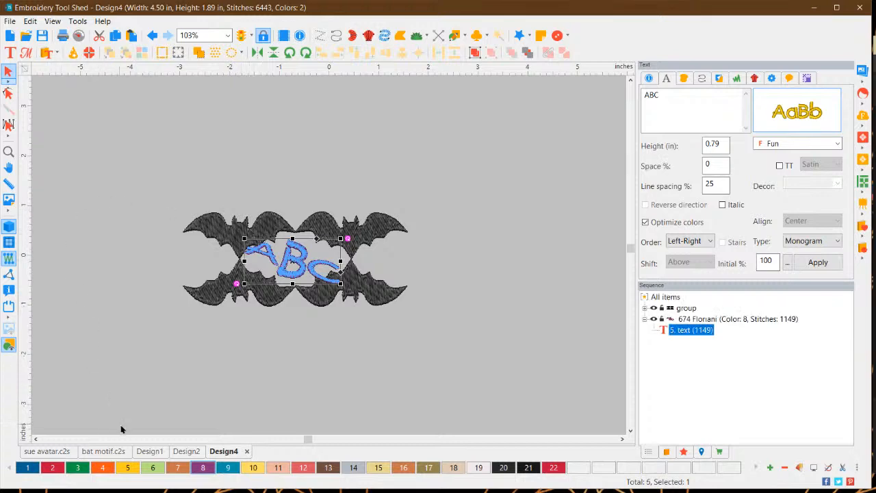
# Review the bat layout examples in the bat motif.c2s design and return to Design4
pyautogui.click(150, 452)
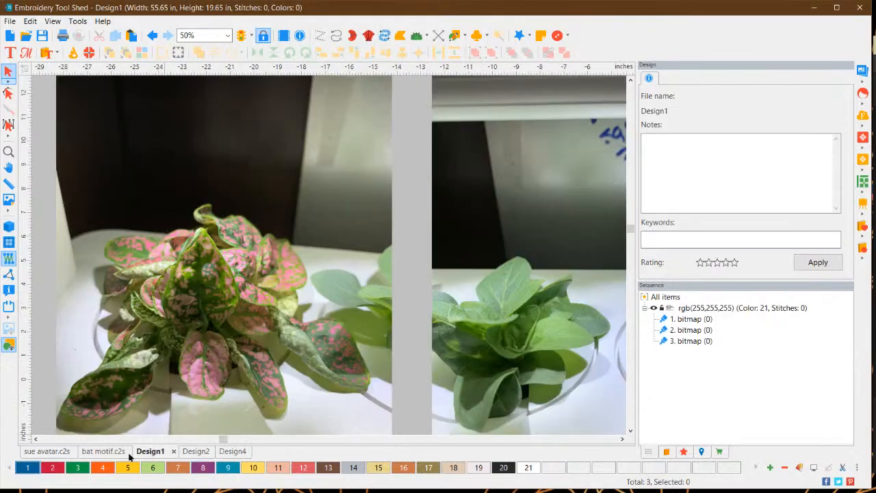
pyautogui.click(122, 456)
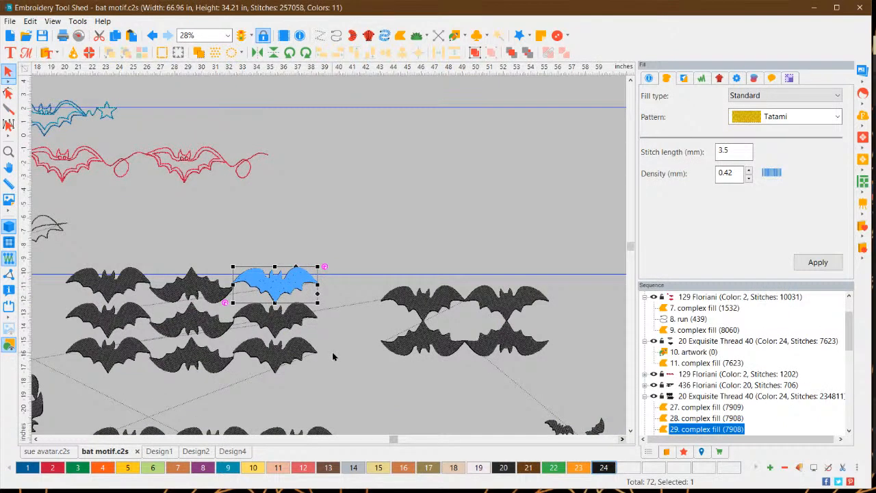
pyautogui.scroll(-3, 303, 358)
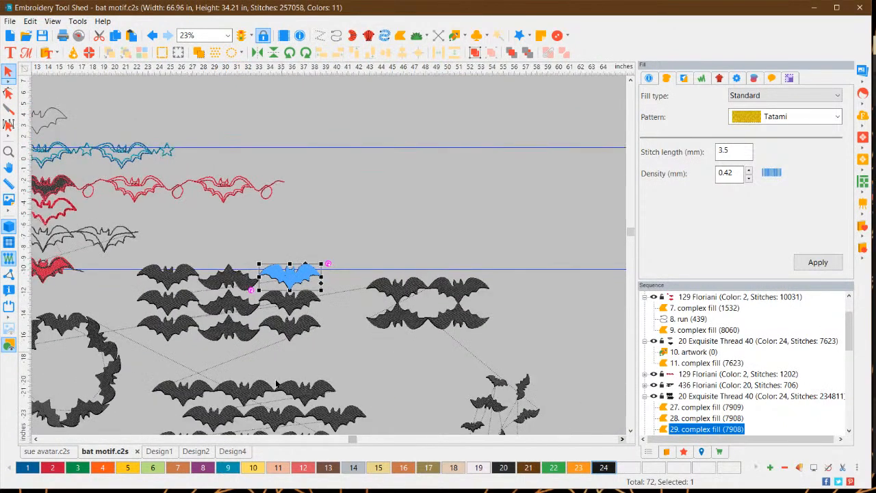
pyautogui.scroll(-3, 276, 383)
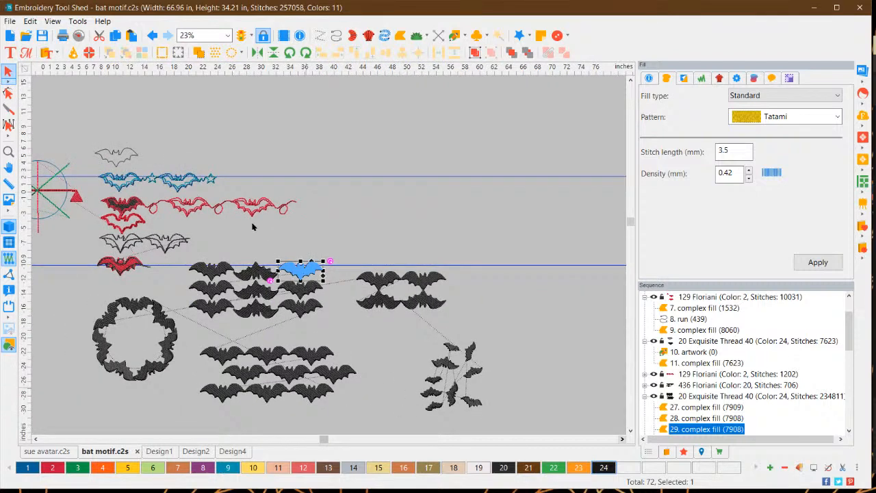
pyautogui.scroll(1, 219, 274)
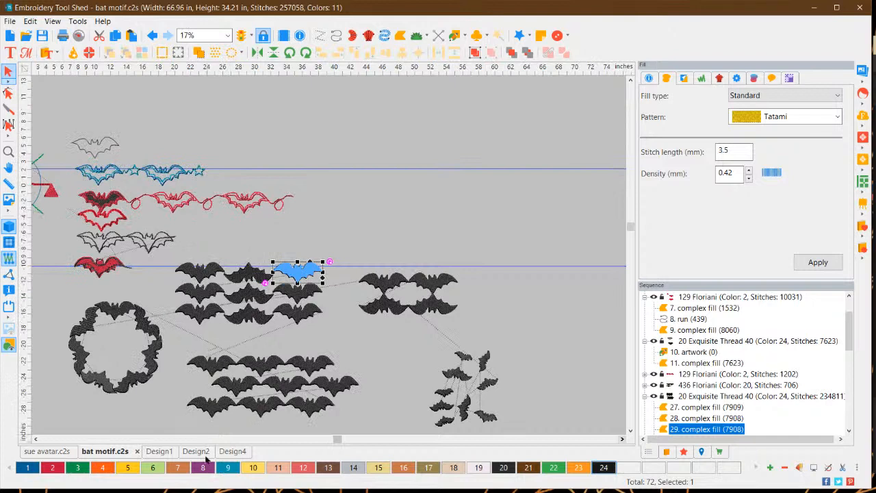
pyautogui.click(229, 452)
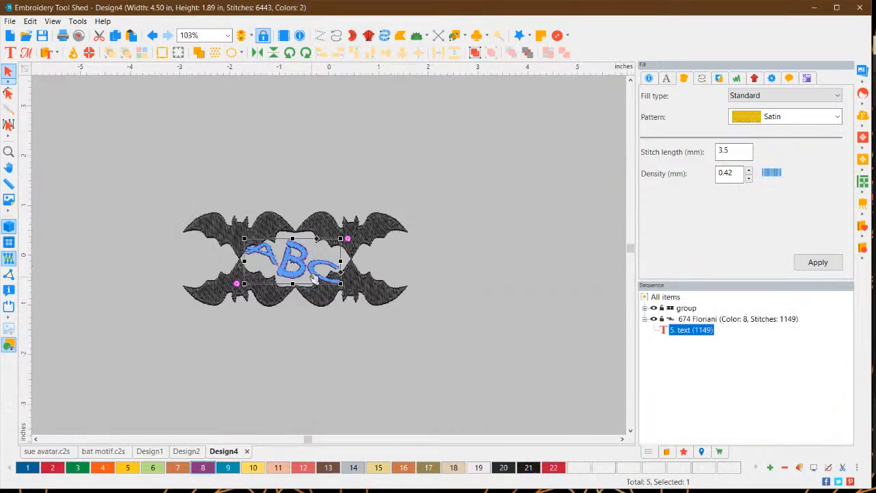
# Delete the remaining ABC monogram and ungroup the four small bats
pyautogui.press('Delete')
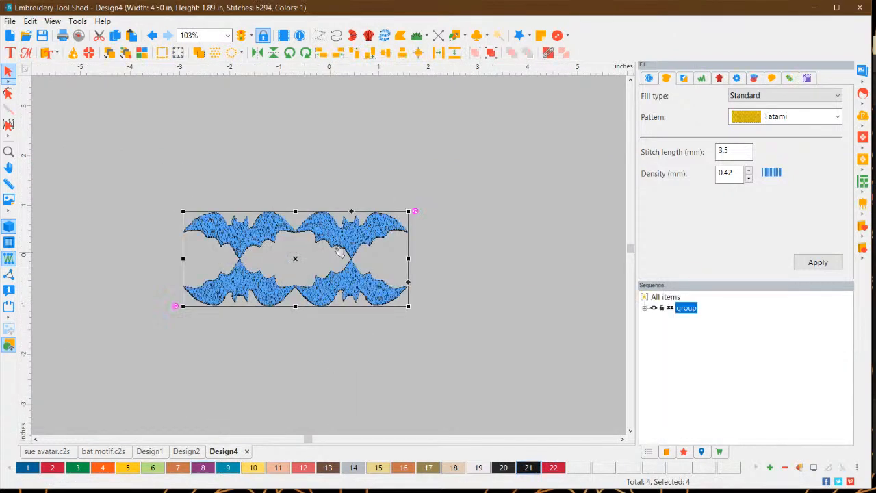
pyautogui.click(489, 54)
pyautogui.click(449, 233)
# Move the upper right bat clear of the others and delete the other three bats, keeping only that one
pyautogui.click(356, 229)
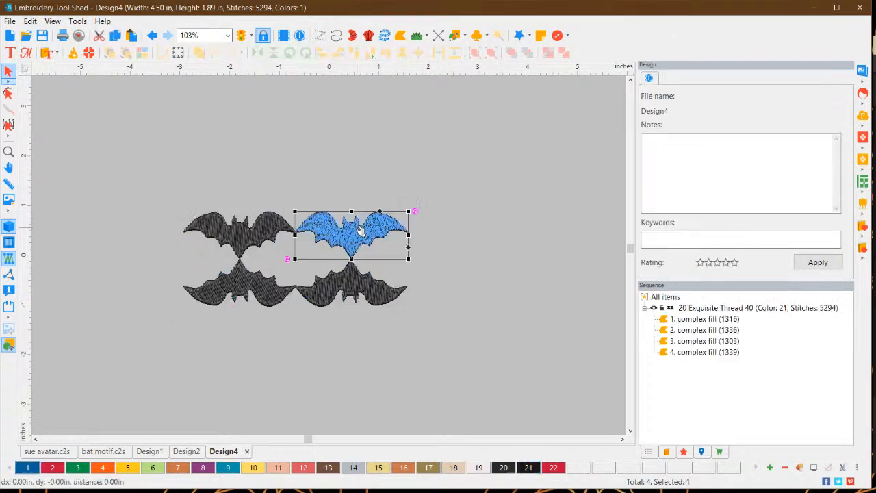
pyautogui.moveTo(356, 229); pyautogui.dragTo(387, 158)
pyautogui.moveTo(170, 173); pyautogui.dragTo(425, 357)
pyautogui.press('Delete')
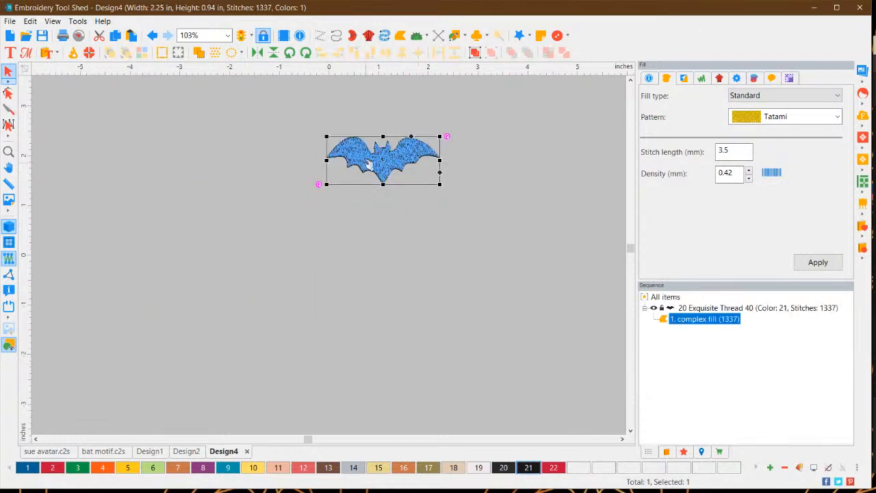
# Move the bat down toward the page centre and preview a Scatter layout of it with the area width set to 5 in
pyautogui.moveTo(370, 162); pyautogui.dragTo(282, 231)
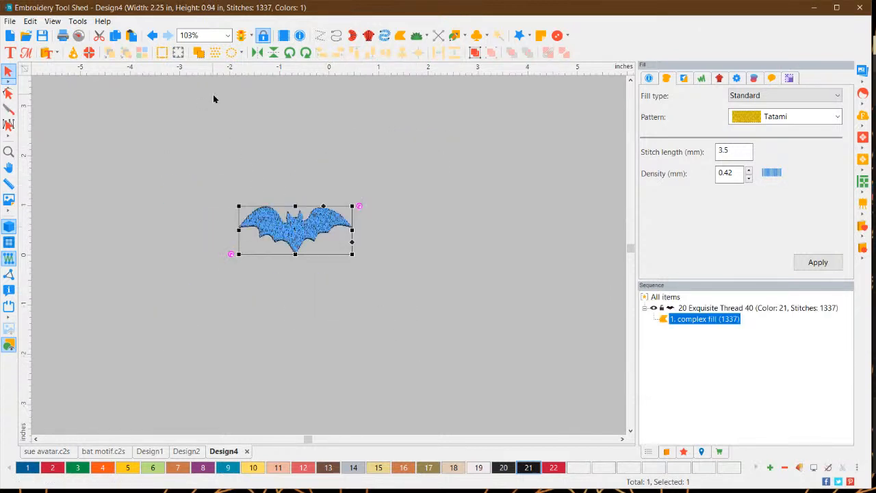
pyautogui.click(241, 53)
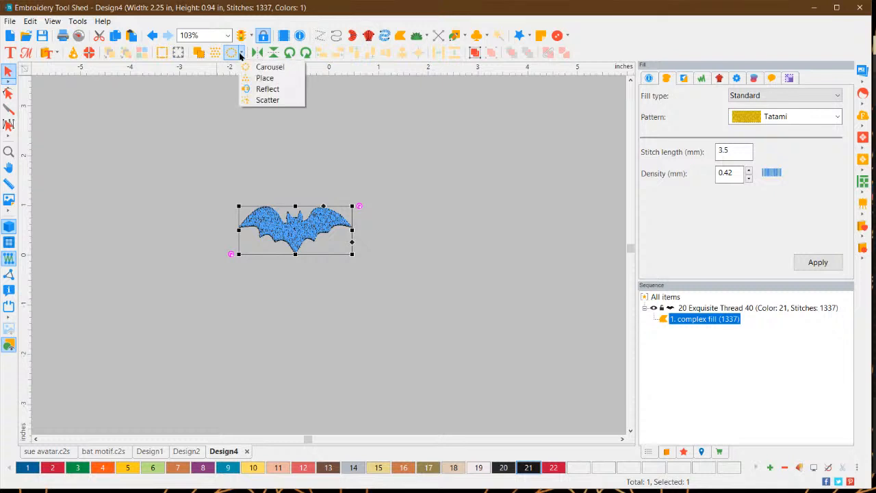
pyautogui.click(268, 100)
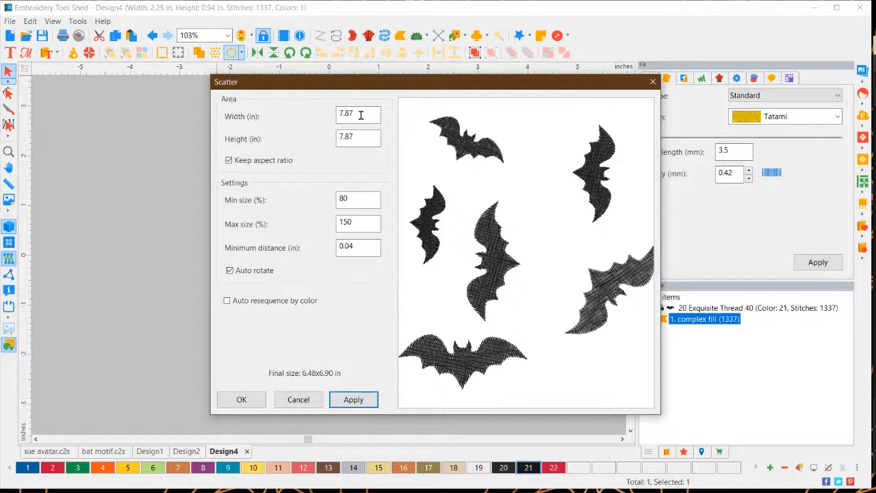
pyautogui.doubleClick(360, 115)
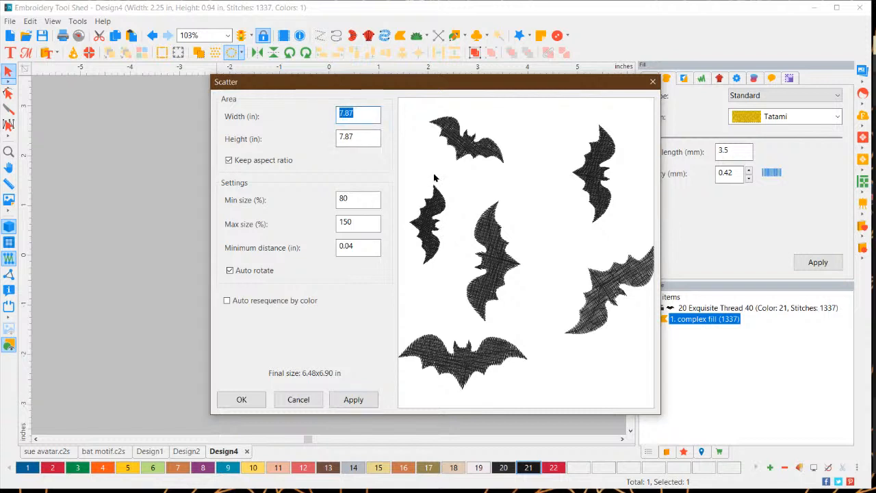
pyautogui.write('5')
pyautogui.click(352, 400)
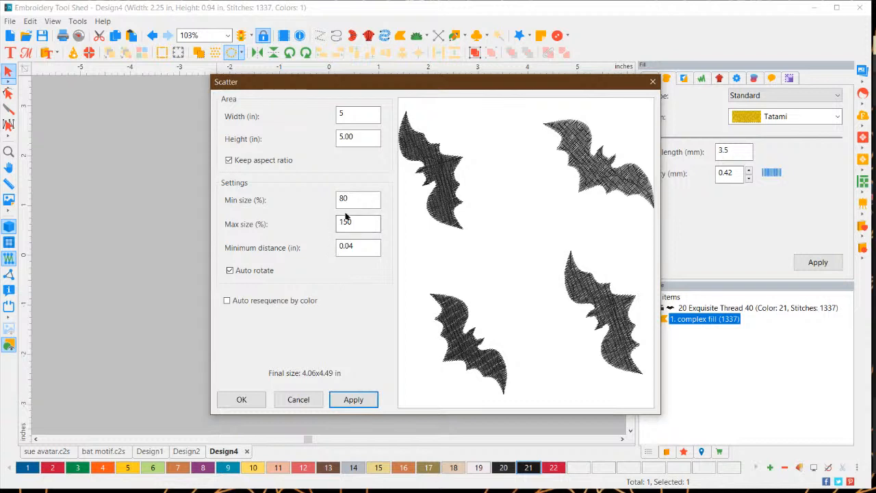
# Set the scatter's minimum size to 60% and refresh the preview
pyautogui.moveTo(364, 198); pyautogui.dragTo(331, 198)
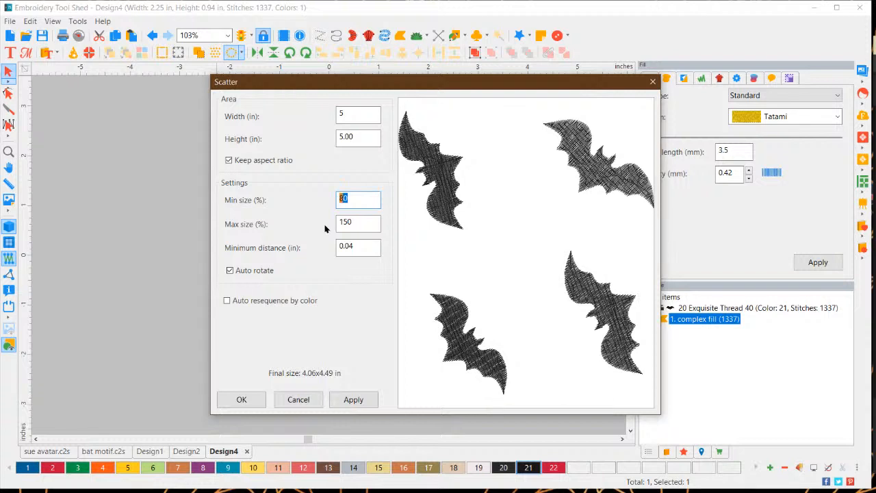
pyautogui.write('60')
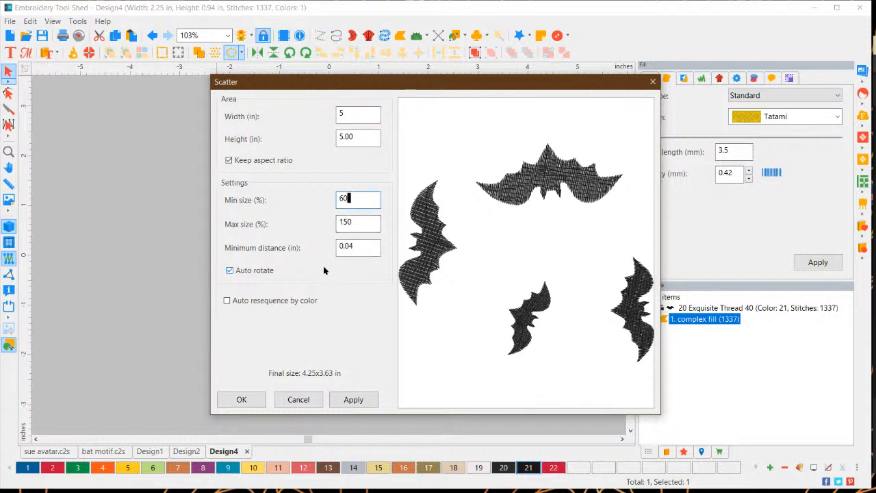
pyautogui.click(350, 400)
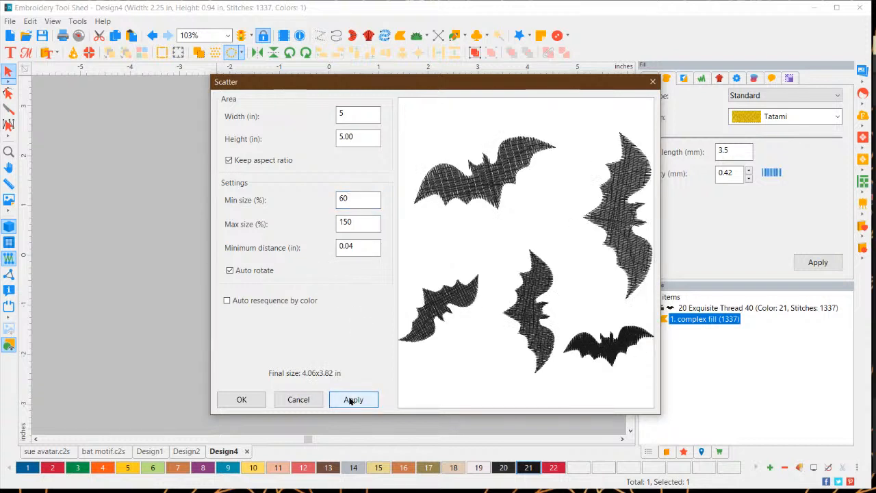
# Regenerate the random scatter repeatedly to compare different bat arrangements within the 5 in area
pyautogui.click(351, 401)
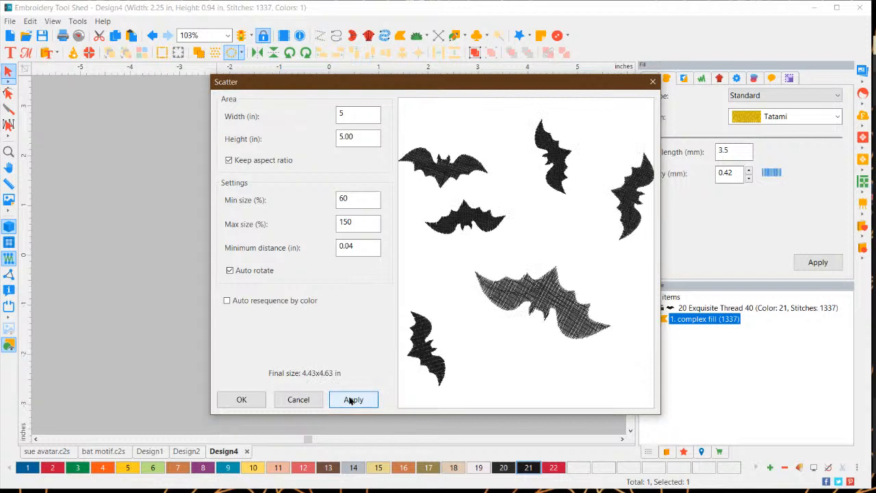
pyautogui.click(353, 400)
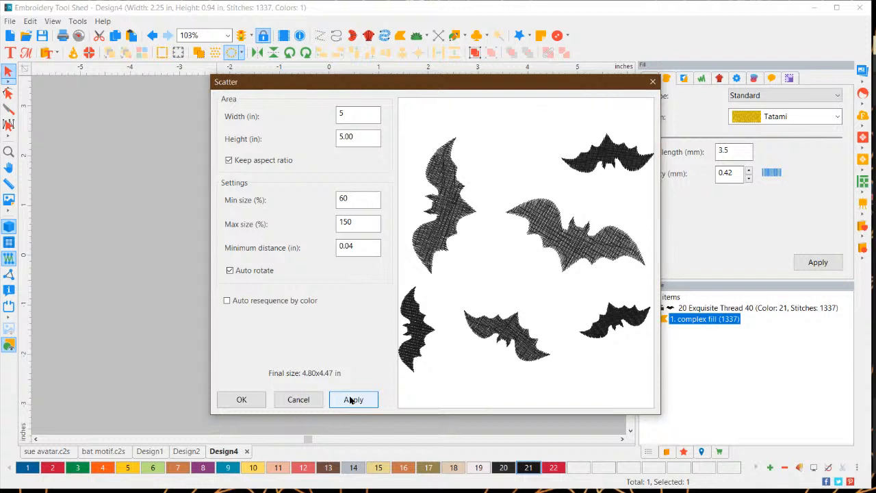
pyautogui.click(351, 400)
pyautogui.click(352, 399)
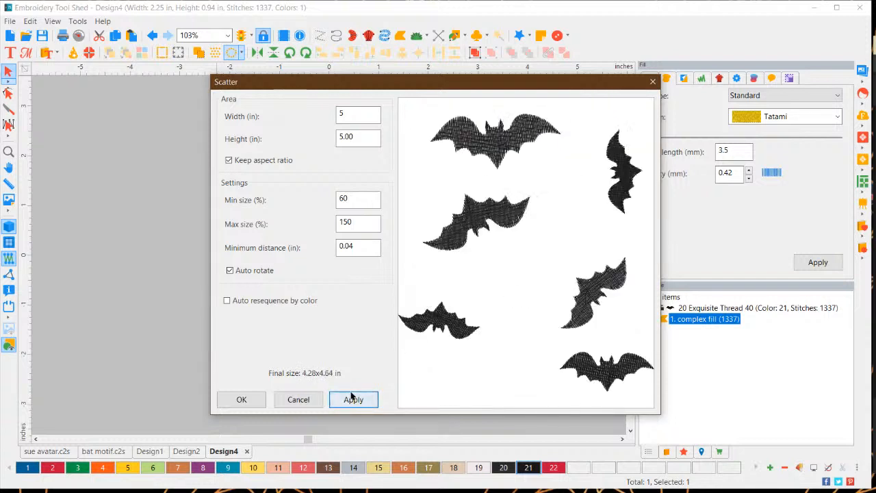
pyautogui.click(353, 400)
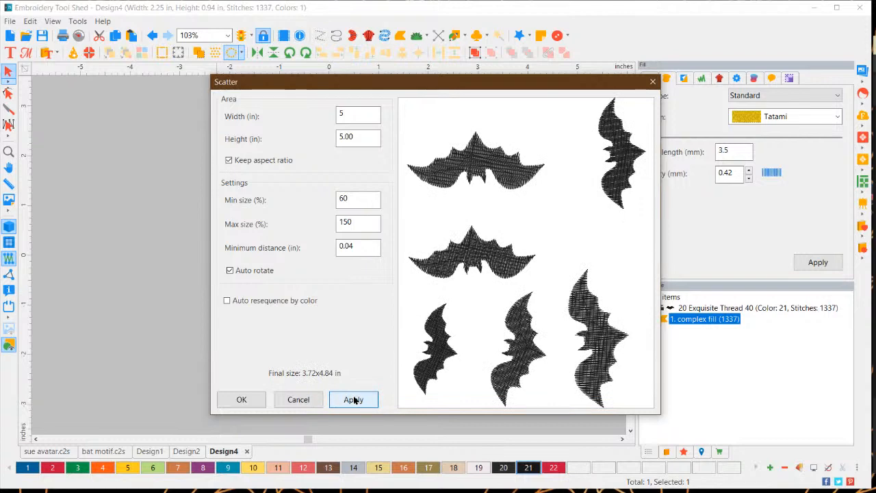
pyautogui.click(354, 400)
pyautogui.click(353, 400)
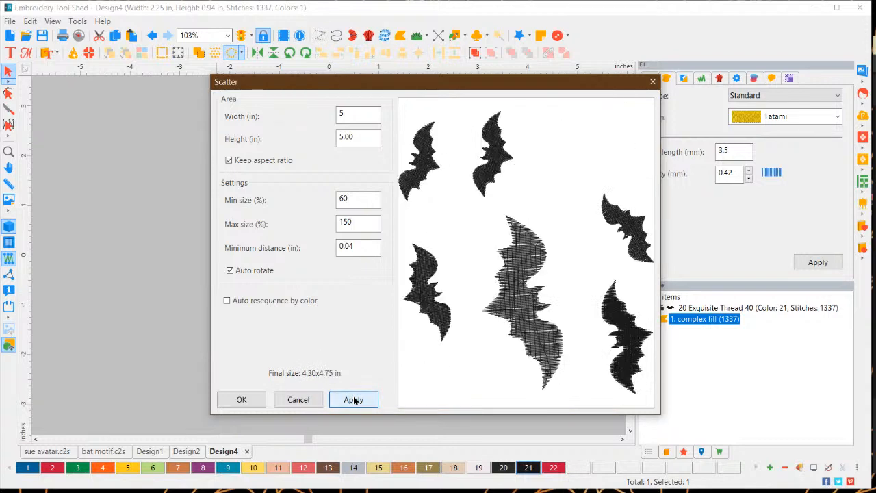
pyautogui.click(353, 400)
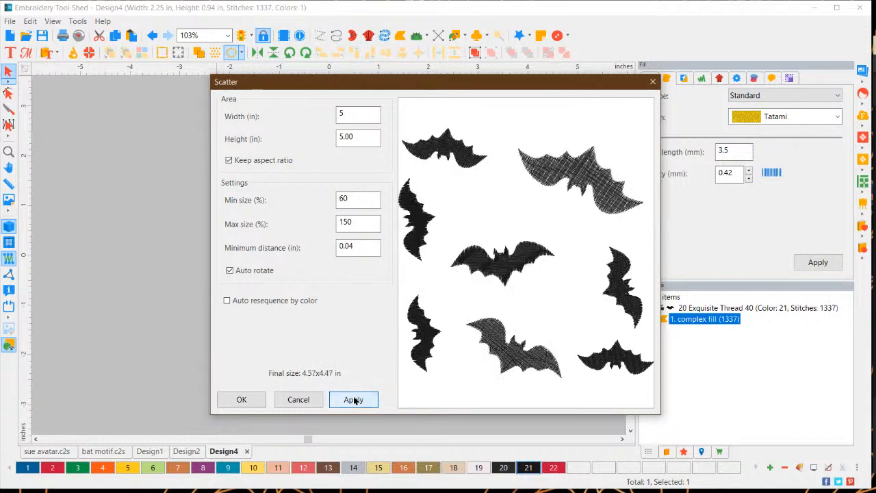
pyautogui.click(354, 400)
pyautogui.click(353, 400)
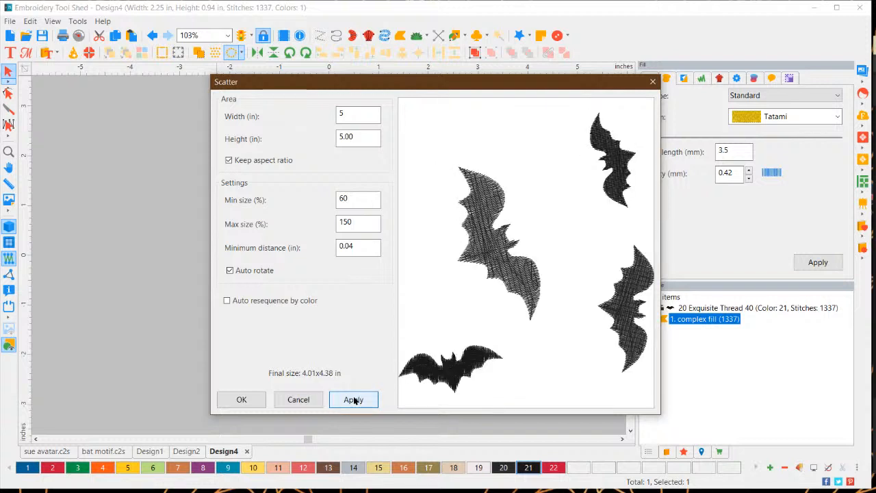
pyautogui.click(353, 400)
pyautogui.click(354, 400)
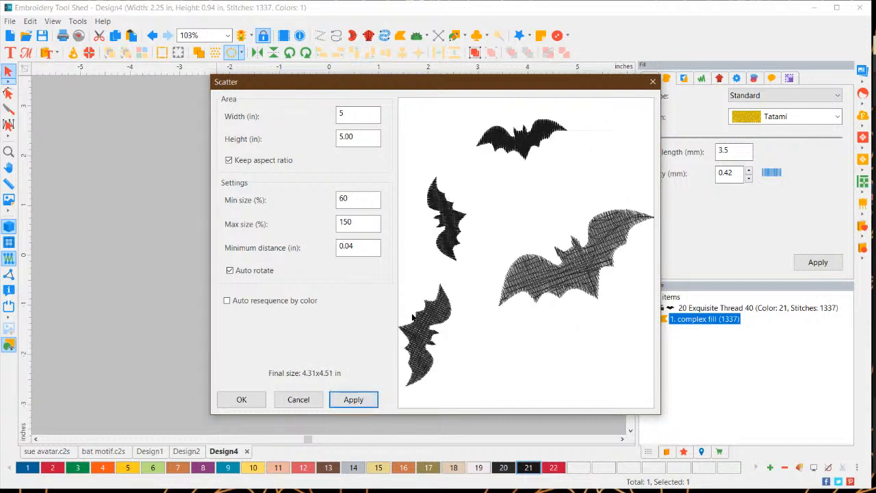
pyautogui.click(353, 400)
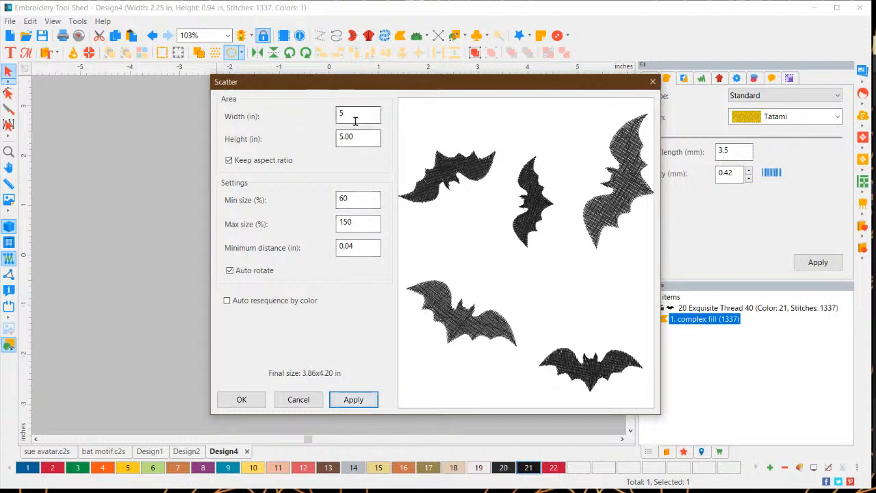
# Set the scatter area's width to 8 in, keeping the aspect ratio, and refresh the preview
pyautogui.moveTo(358, 117); pyautogui.dragTo(338, 117)
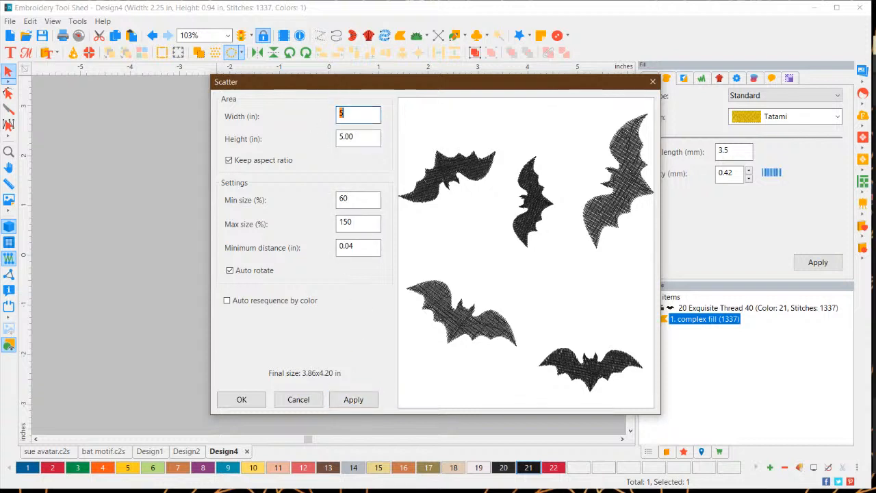
pyautogui.write('8')
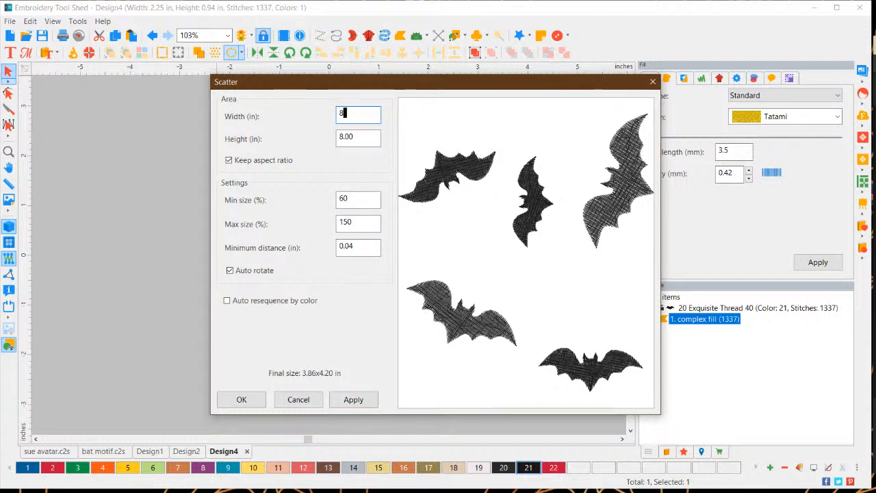
pyautogui.click(360, 401)
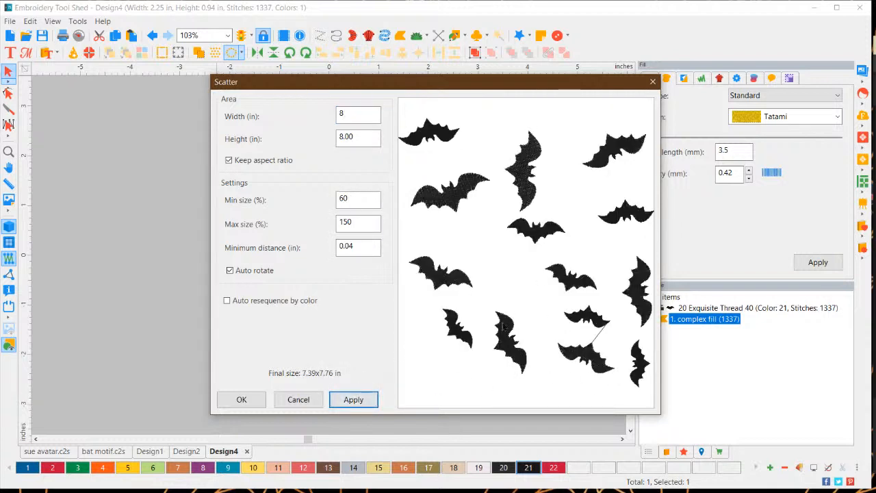
# Regenerate the 8 in scatter several times and accept an arrangement of bats of mixed sizes and rotations
pyautogui.click(357, 403)
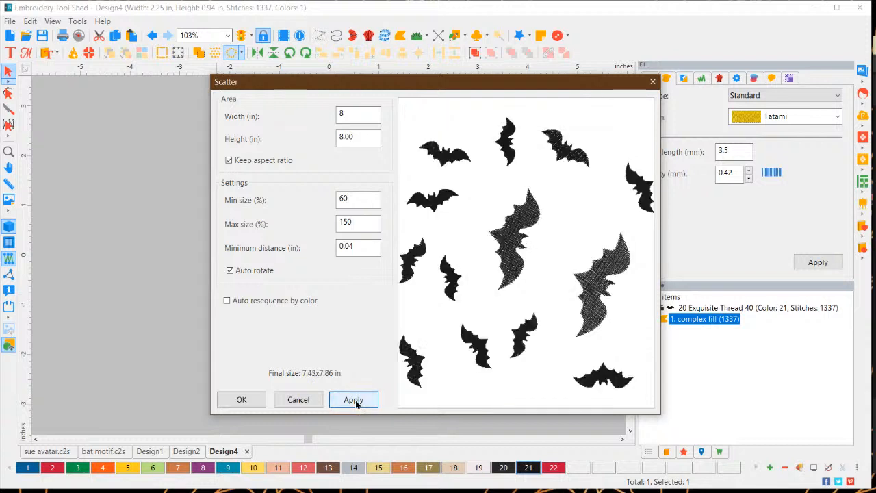
pyautogui.click(356, 402)
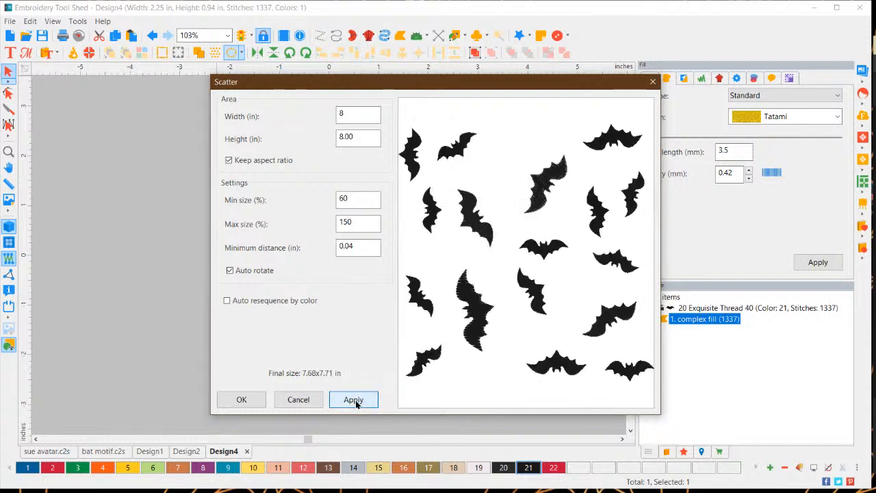
pyautogui.click(355, 400)
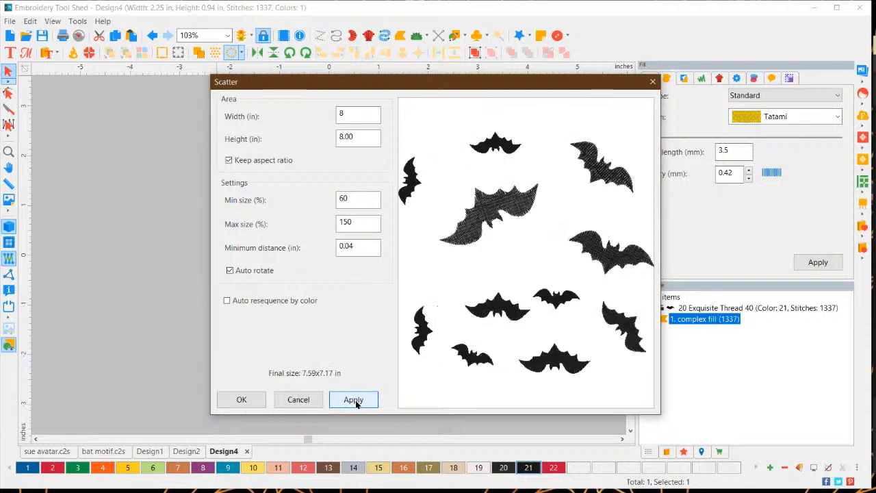
pyautogui.click(355, 400)
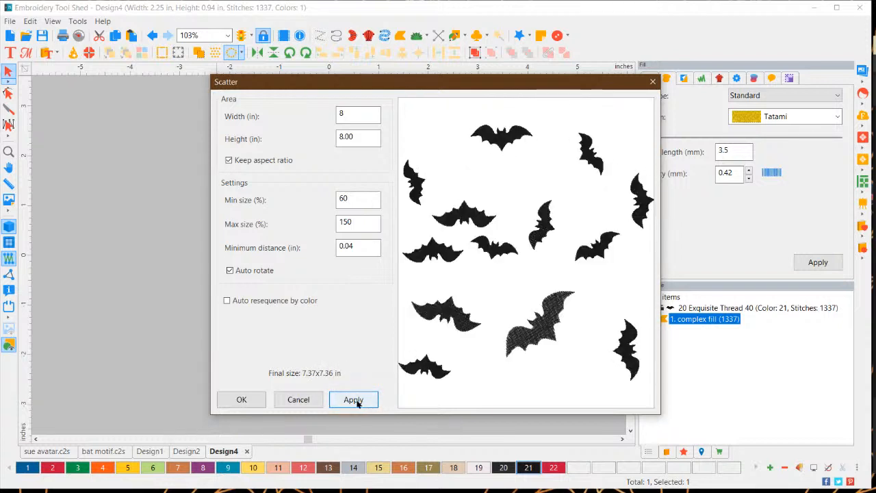
pyautogui.click(355, 400)
pyautogui.click(355, 400)
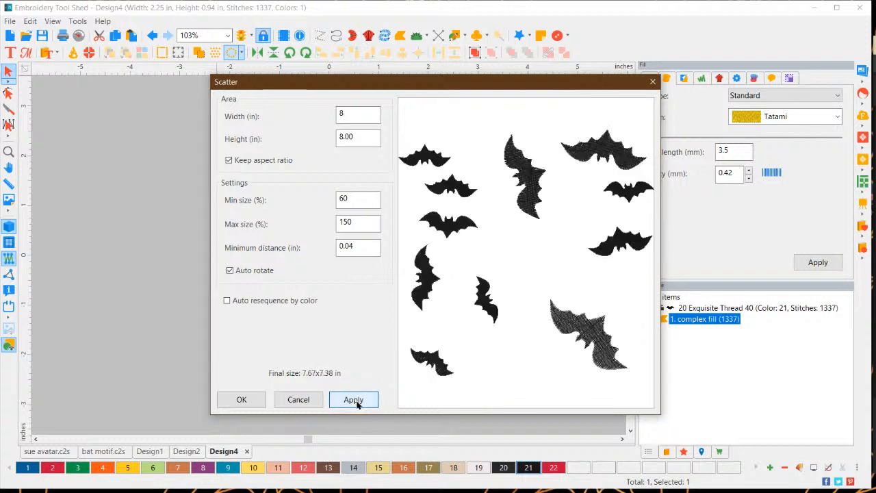
pyautogui.click(356, 401)
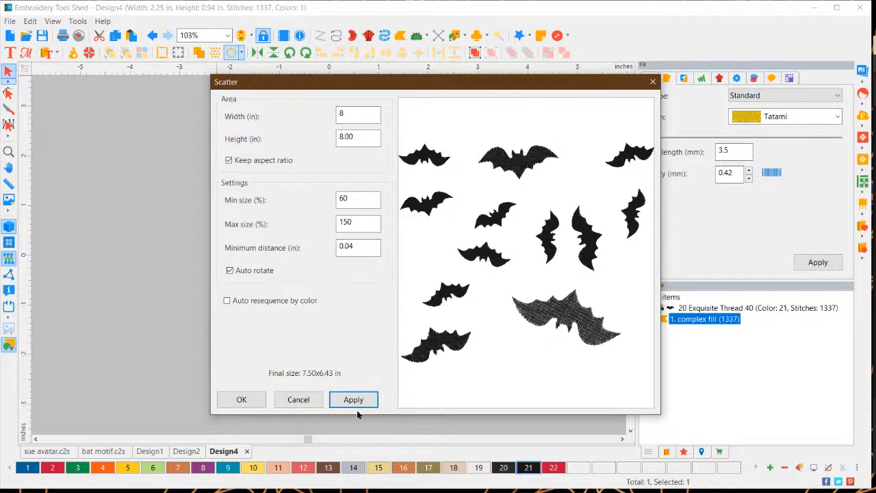
pyautogui.click(355, 400)
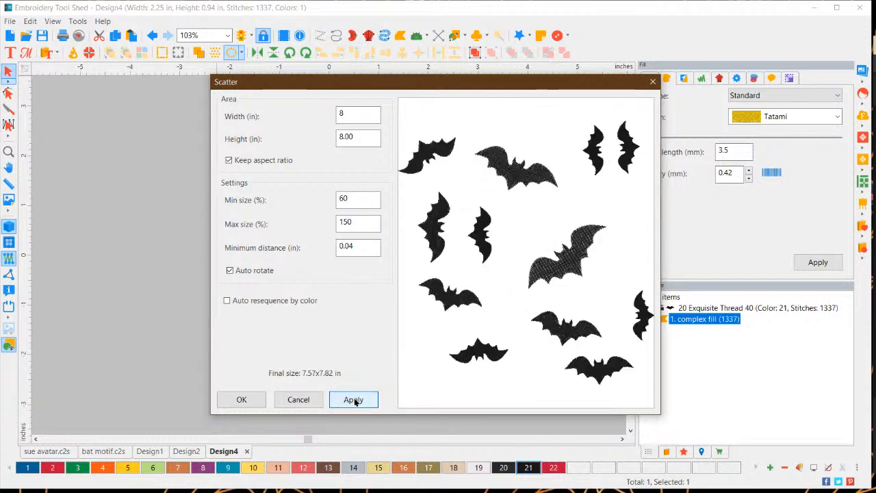
pyautogui.click(355, 401)
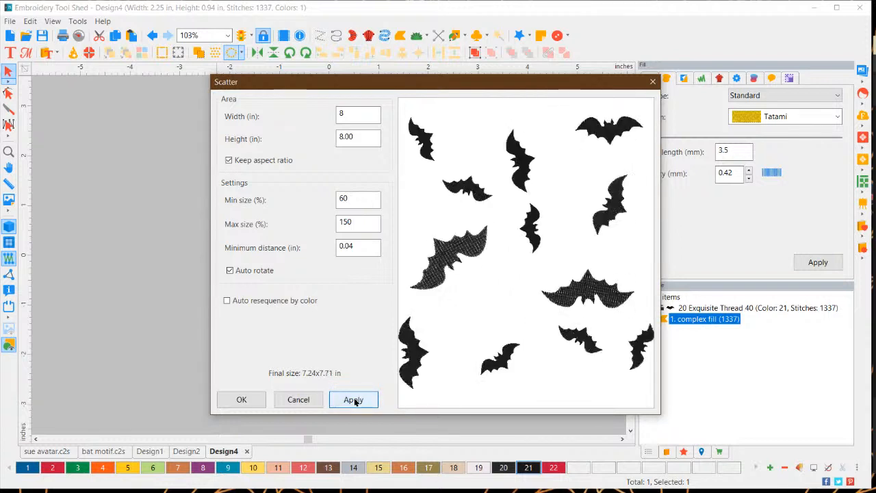
pyautogui.click(226, 400)
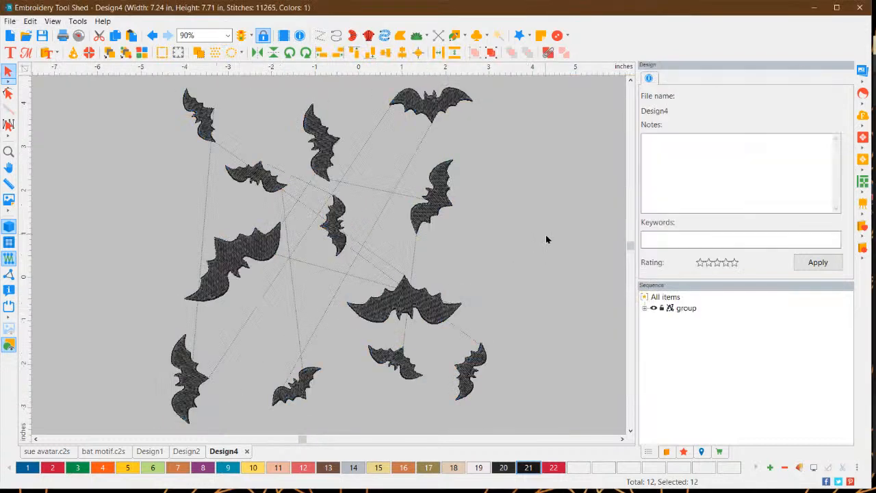
# Try Optimize Sequence on the scattered bat group to reorder its stitching path
pyautogui.click(545, 239)
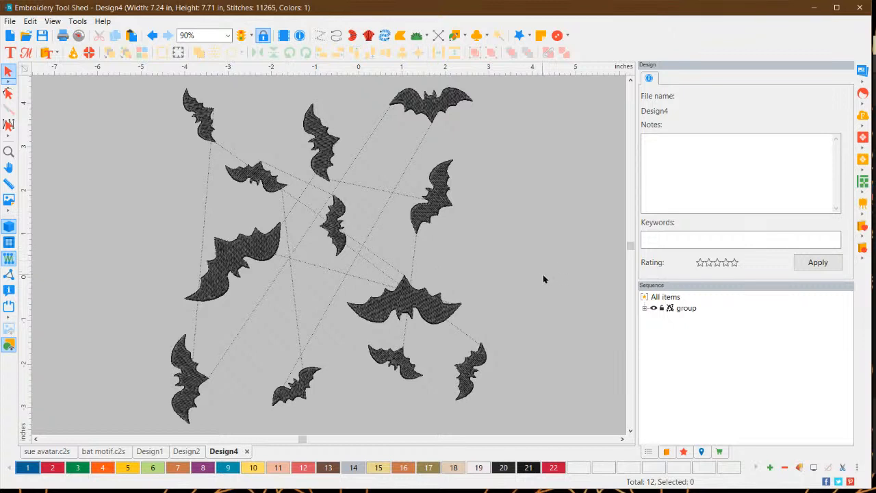
pyautogui.click(687, 309)
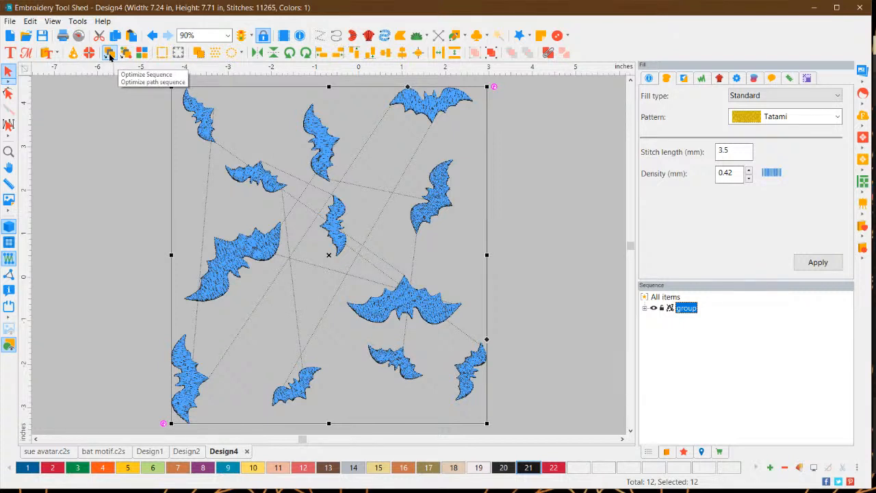
pyautogui.click(109, 56)
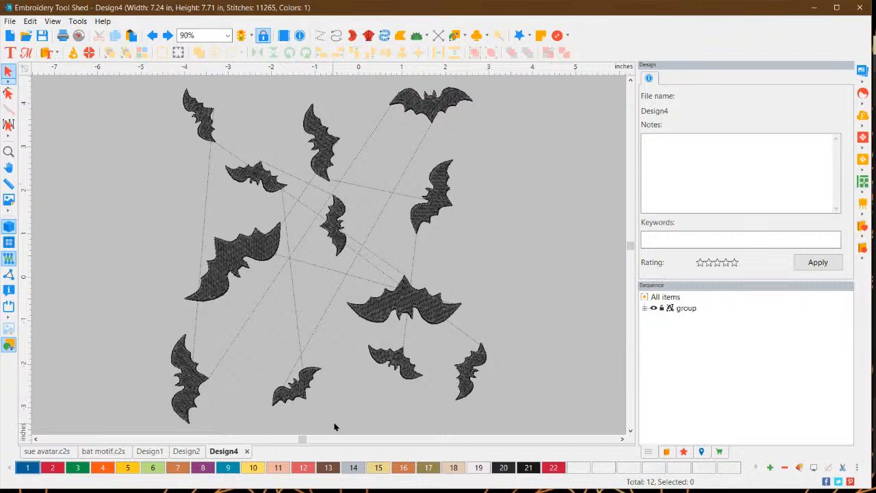
# Select the whole scattered bat group again and optimize its path sequence
pyautogui.scroll(2, 336, 394)
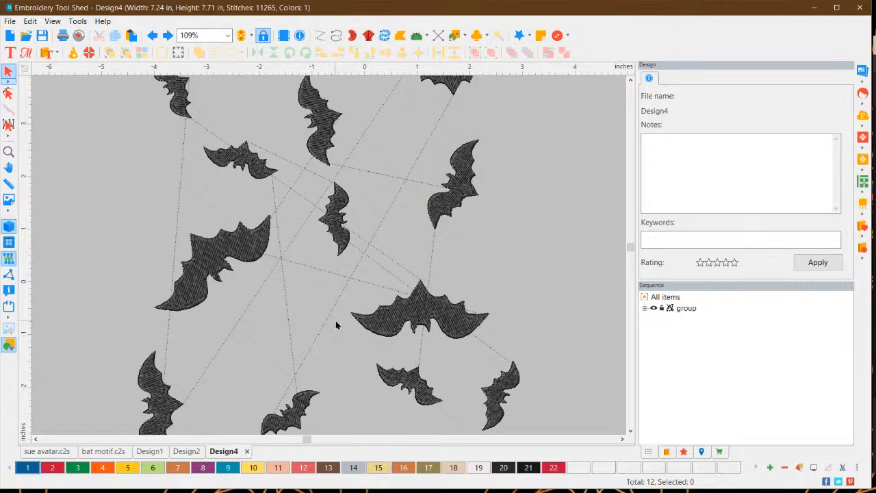
pyautogui.click(687, 308)
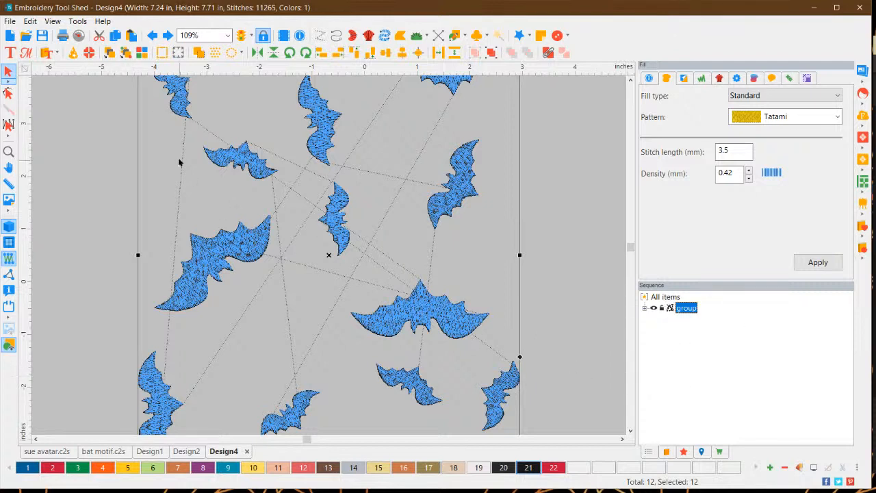
pyautogui.click(108, 57)
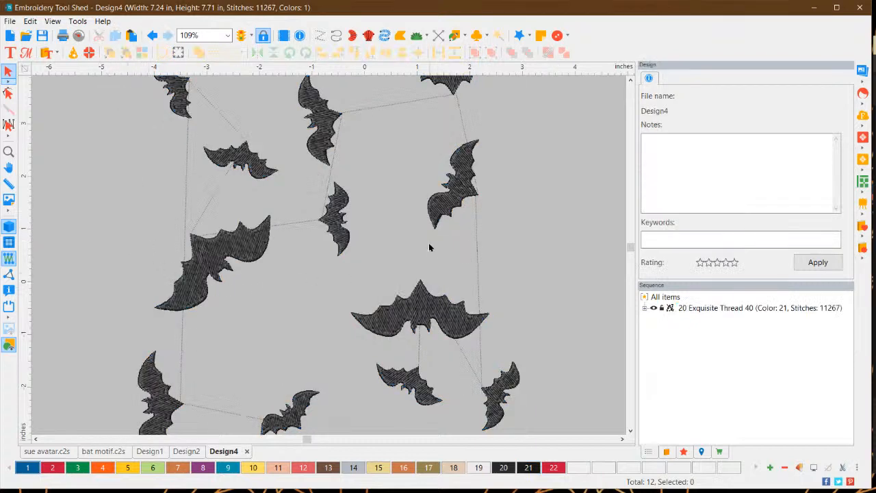
# Draw a roughly circular ellipse outline about 2.1 in wide in the empty area beside the scattered bats
pyautogui.scroll(-2, 322, 249)
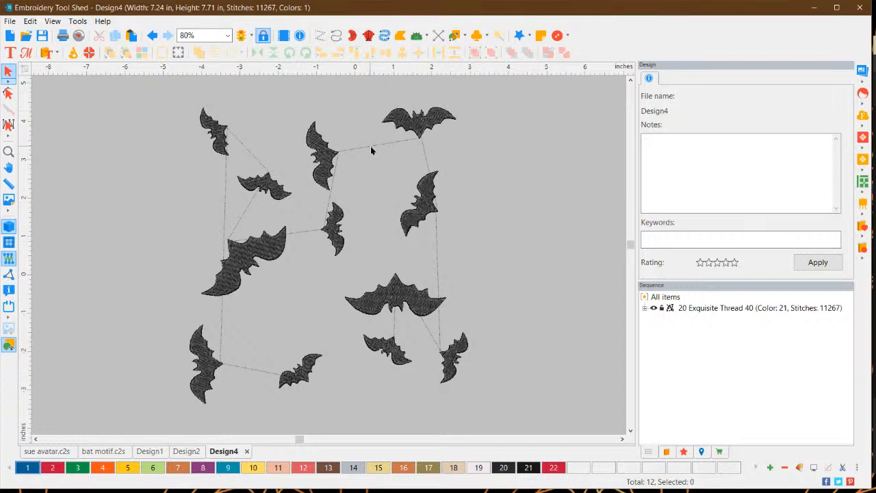
pyautogui.scroll(-2, 370, 145)
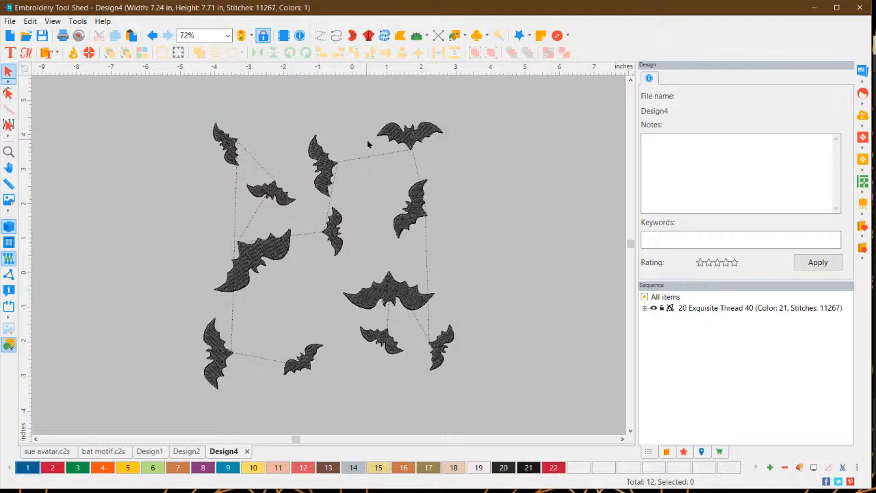
pyautogui.click(622, 439)
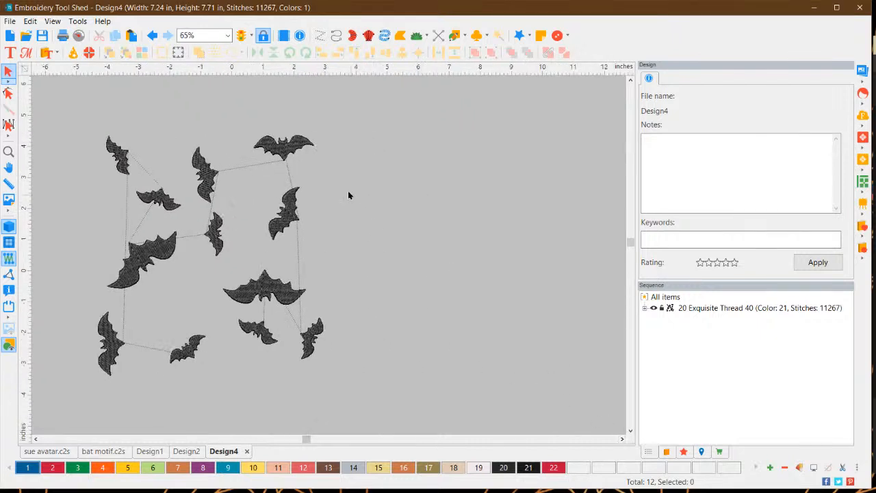
pyautogui.click(460, 37)
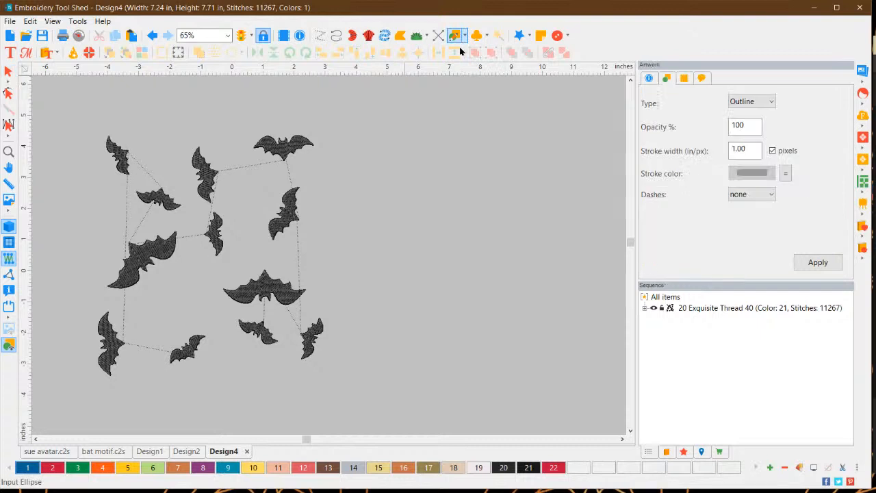
pyautogui.click(465, 38)
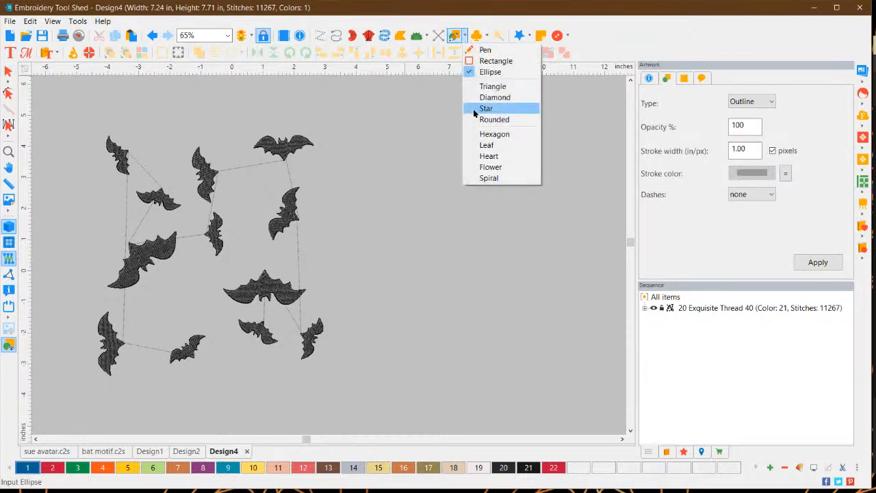
pyautogui.click(506, 72)
pyautogui.moveTo(414, 148)
pyautogui.mouseDown()
pyautogui.moveTo(468, 190)
pyautogui.moveTo(495, 244)
pyautogui.moveTo(504, 244)
pyautogui.moveTo(497, 225)
pyautogui.moveTo(477, 215)
pyautogui.mouseUp()
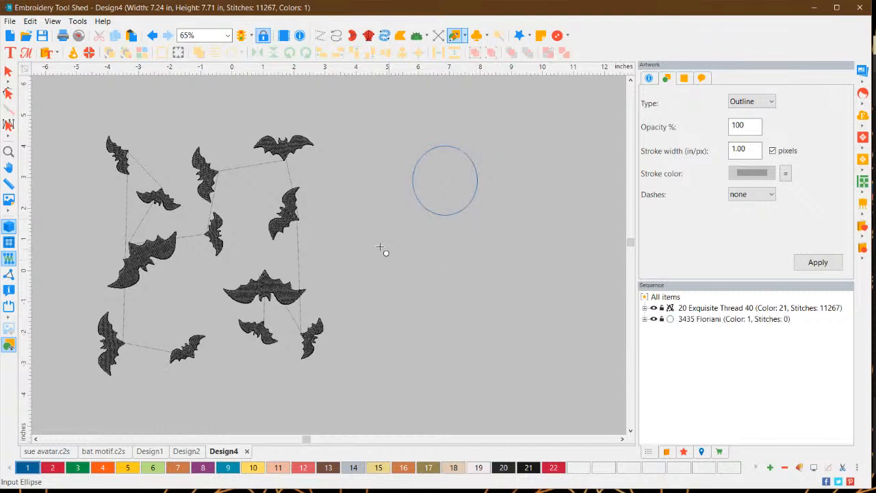
# Pull the circle's side node nearest the bats inward, sharpen its top node and bulge the outer curve towards a crescent shape
pyautogui.click(8, 94)
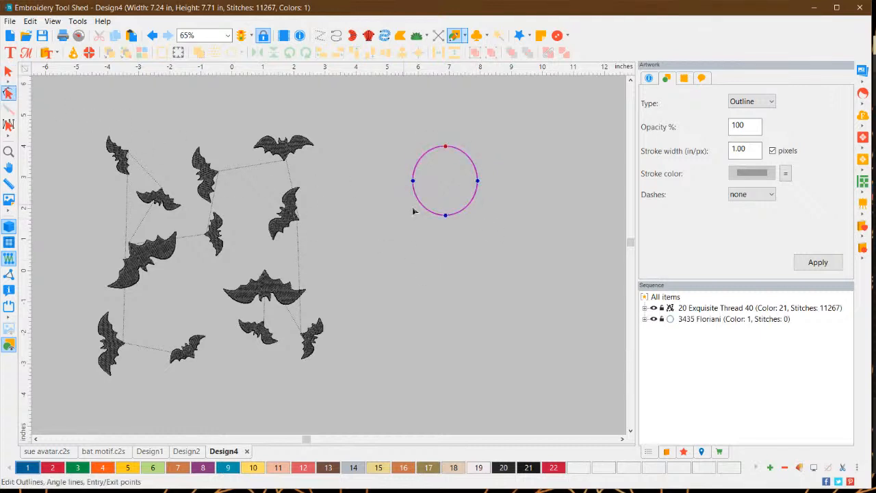
pyautogui.moveTo(412, 181); pyautogui.dragTo(445, 151)
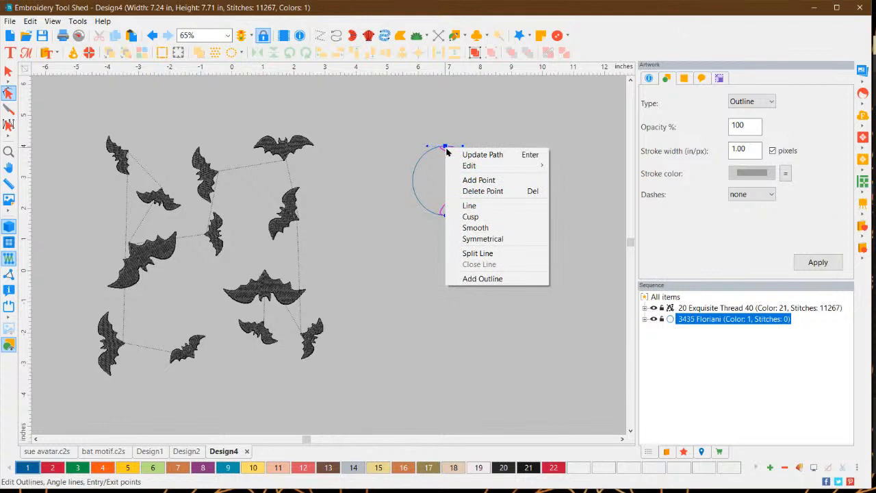
pyautogui.click(480, 210)
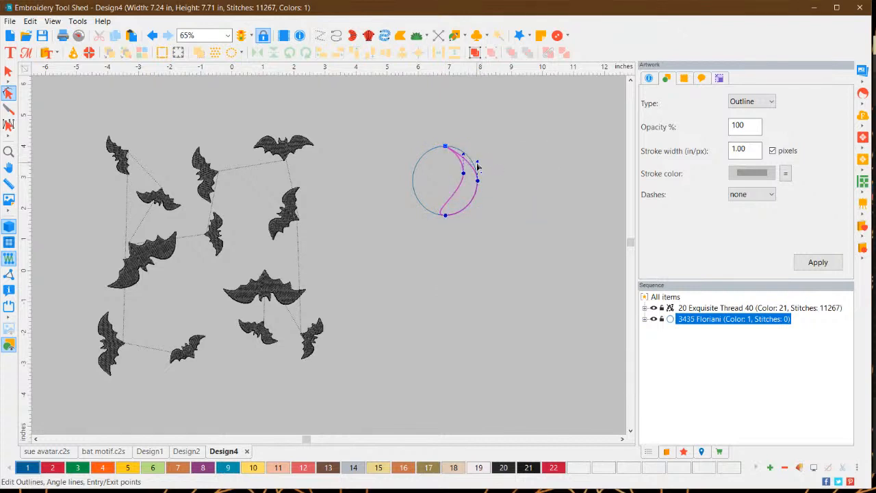
pyautogui.moveTo(478, 167); pyautogui.dragTo(483, 147)
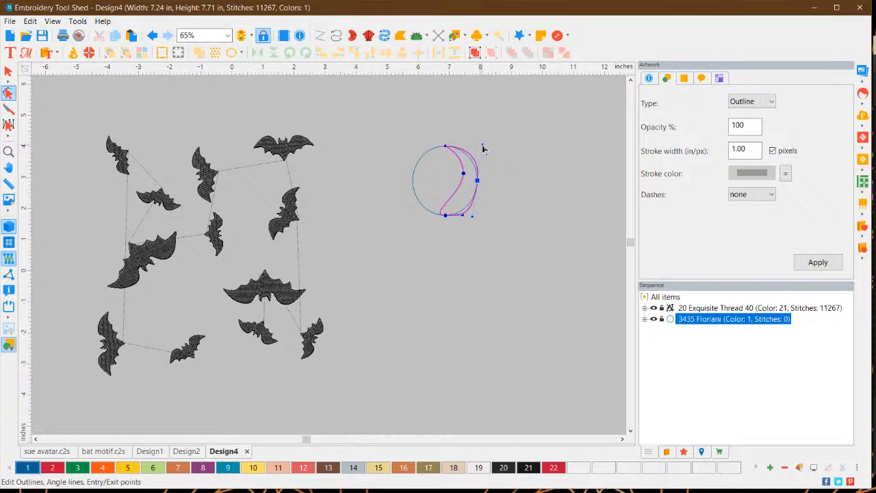
# Change the crescent's bottom node to a cusp, shift it outward and adjust the remaining nodes to refine the moon shape
pyautogui.rightClick(446, 216)
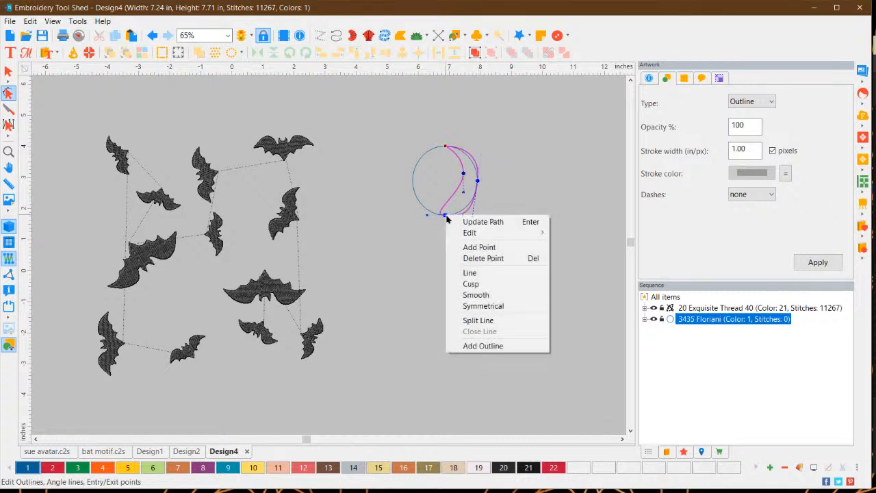
pyautogui.click(477, 284)
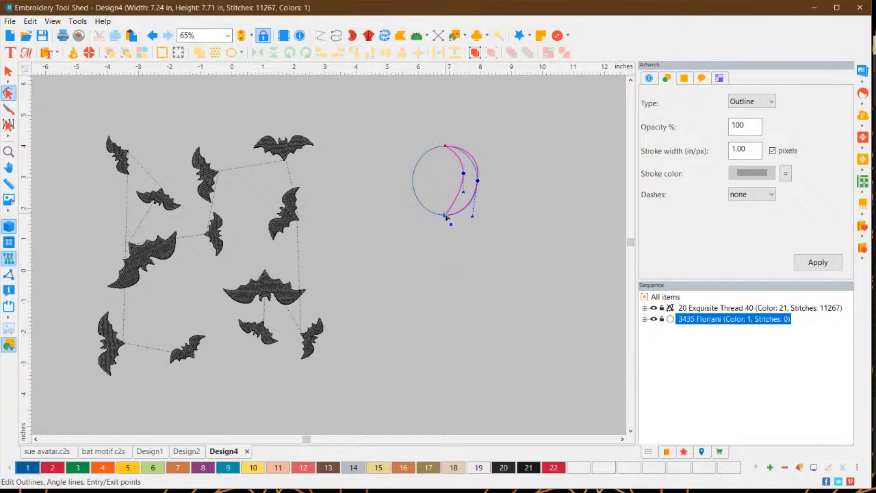
pyautogui.moveTo(447, 217); pyautogui.dragTo(432, 216)
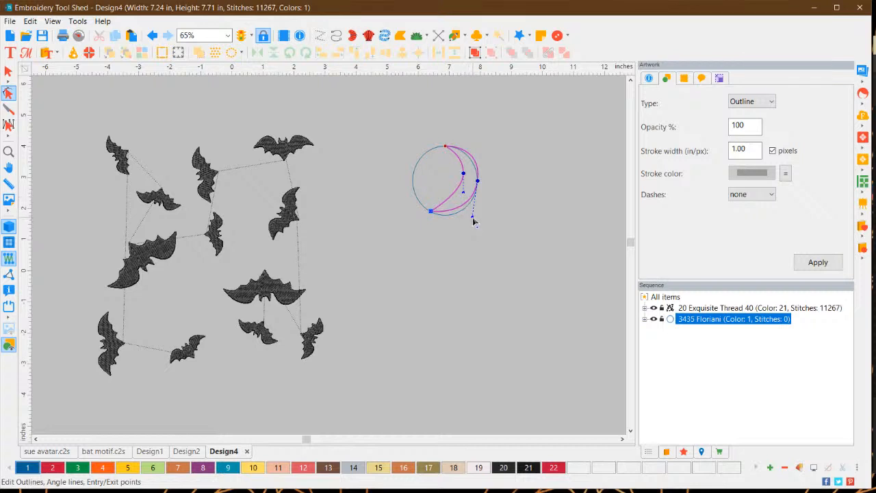
pyautogui.moveTo(473, 222)
pyautogui.mouseDown()
pyautogui.moveTo(473, 239)
pyautogui.moveTo(475, 226)
pyautogui.mouseUp()
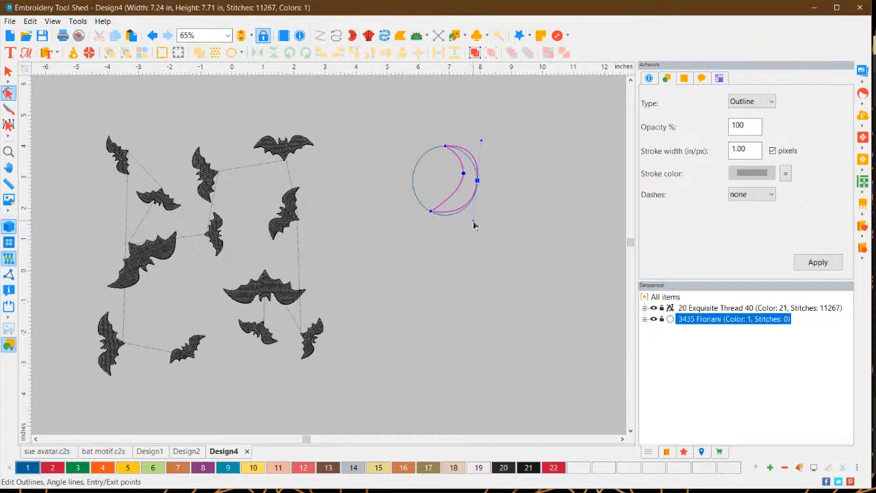
pyautogui.click(441, 148)
pyautogui.moveTo(442, 149); pyautogui.dragTo(440, 150)
pyautogui.click(464, 179)
pyautogui.moveTo(464, 179); pyautogui.dragTo(463, 179)
# Finish editing the crescent outline and delete it from the design
pyautogui.click(8, 70)
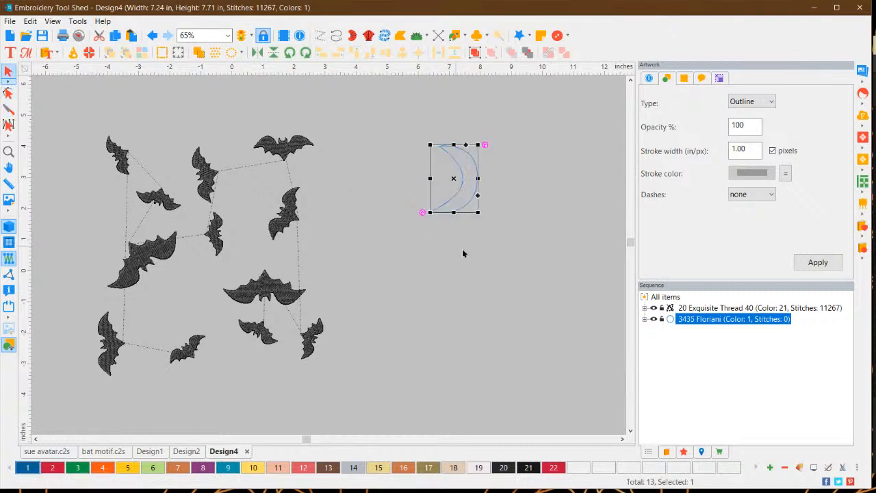
pyautogui.click(462, 249)
pyautogui.click(479, 177)
pyautogui.press('Delete')
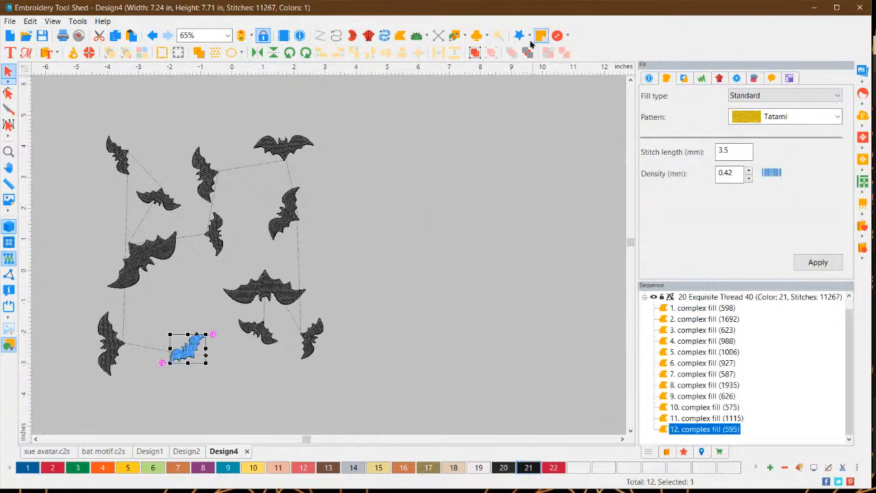
# Draw a star artwork outline beside the bats and scale it down proportionally to about 0.85 in wide
pyautogui.click(462, 39)
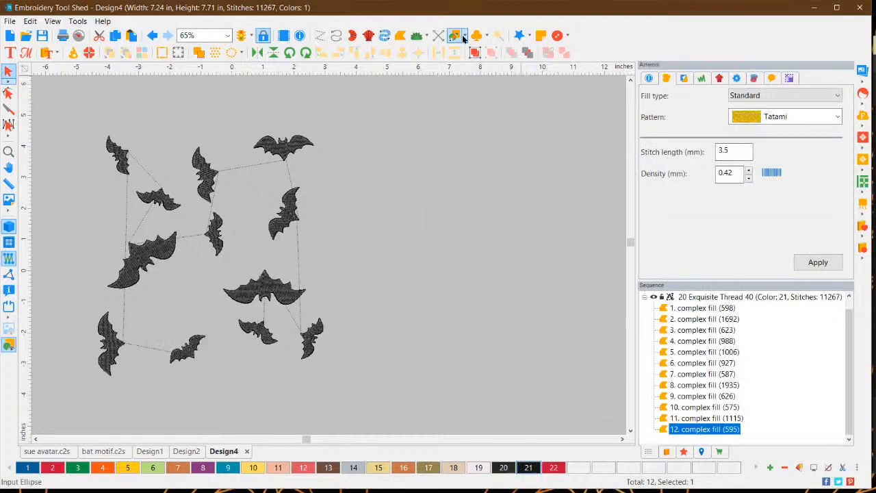
pyautogui.click(465, 39)
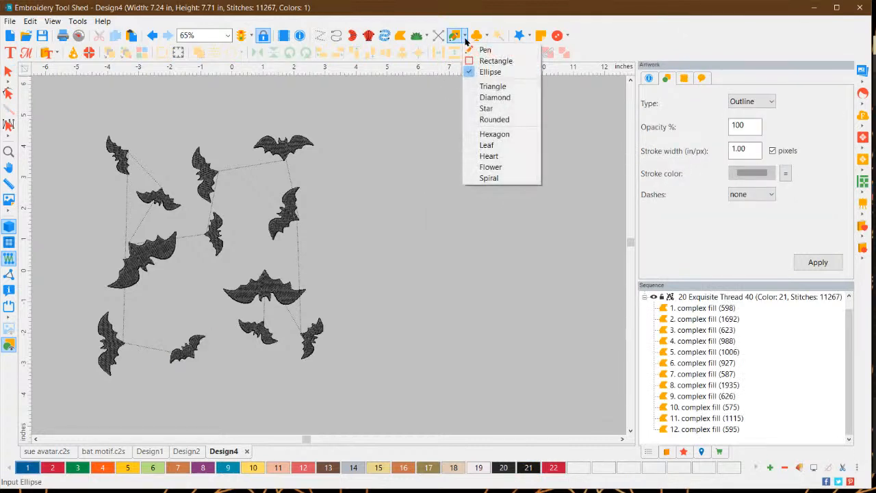
pyautogui.click(503, 109)
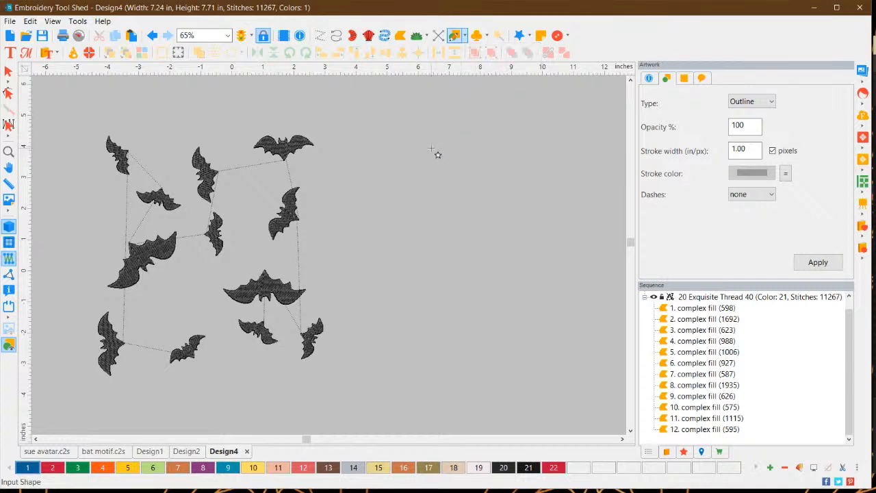
pyautogui.moveTo(424, 154); pyautogui.dragTo(497, 227)
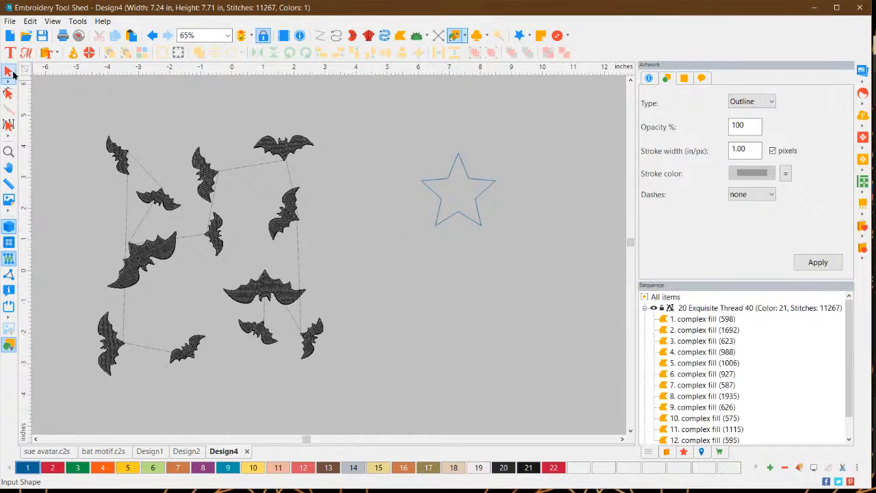
pyautogui.click(11, 72)
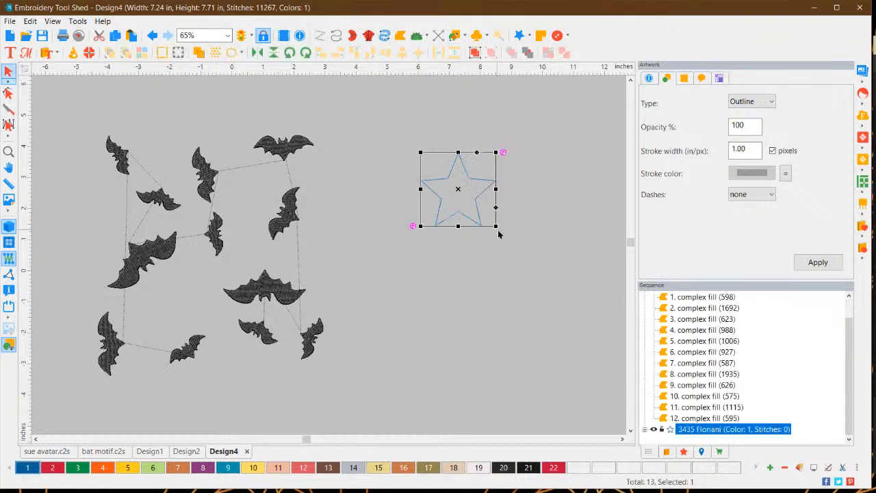
pyautogui.moveTo(495, 226); pyautogui.dragTo(448, 176)
# Convert the small star outline to Run stitches and color it with yellow thread 5
pyautogui.rightClick(439, 173)
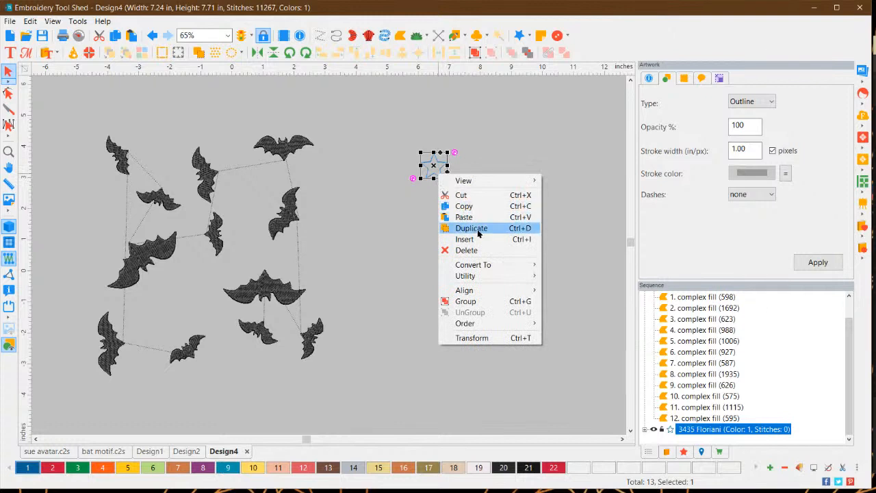
pyautogui.moveTo(486, 266)
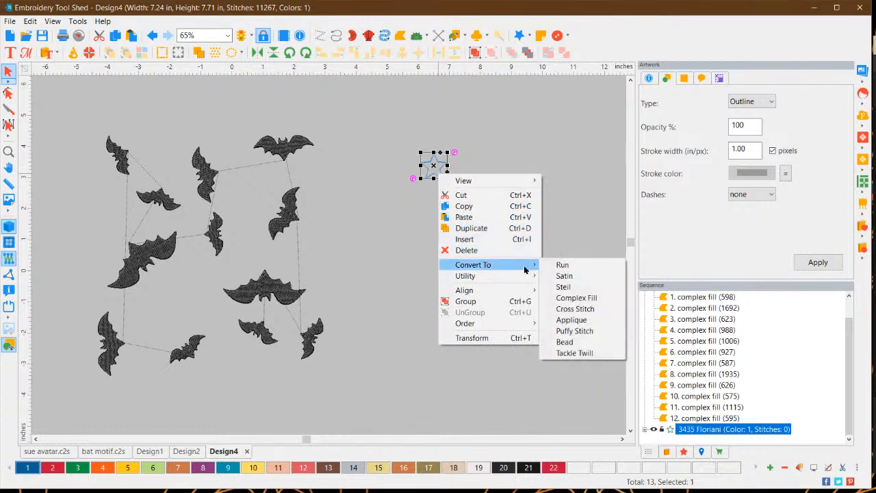
pyautogui.click(572, 269)
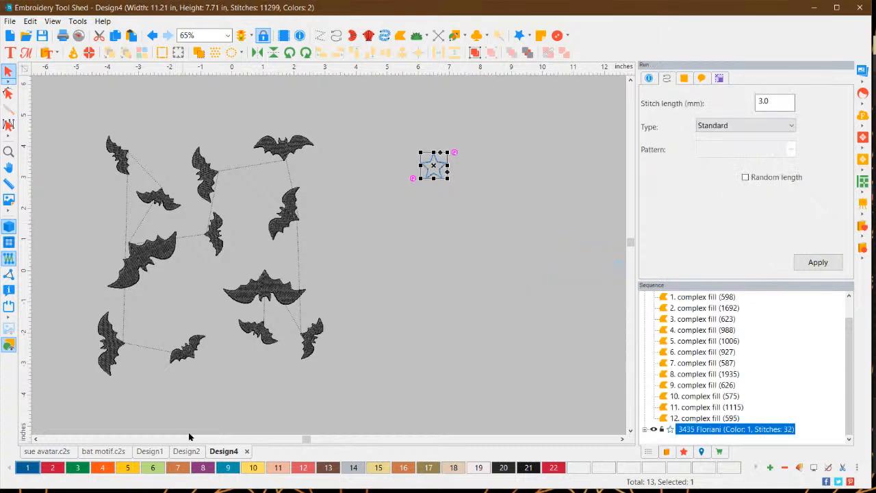
pyautogui.click(454, 262)
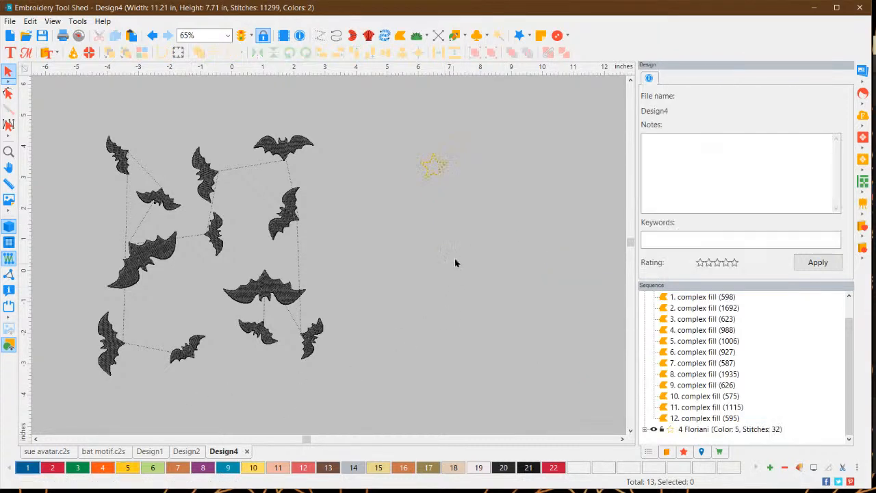
# Convert the yellow star from Run stitches to a Complex Fill
pyautogui.click(440, 181)
pyautogui.rightClick(441, 180)
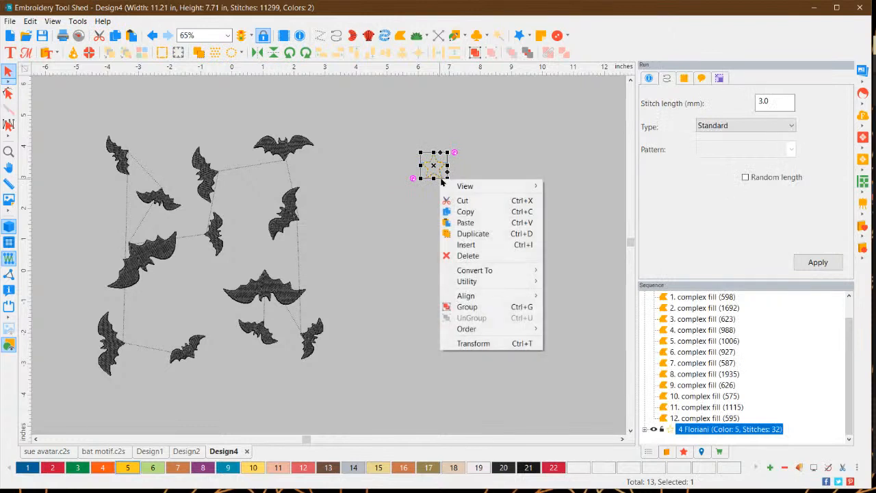
pyautogui.moveTo(526, 273)
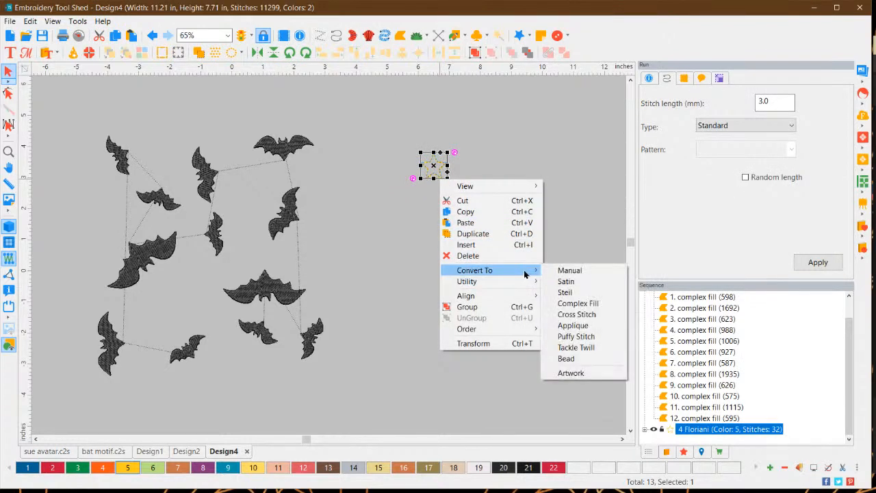
pyautogui.click(577, 303)
pyautogui.click(518, 251)
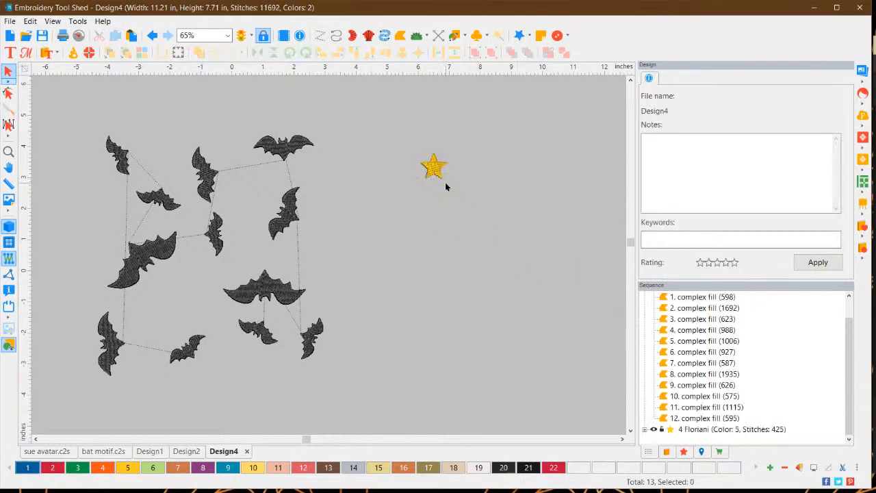
# Move the filled star slightly lower and closer to the scattered bats
pyautogui.moveTo(439, 169); pyautogui.dragTo(440, 193)
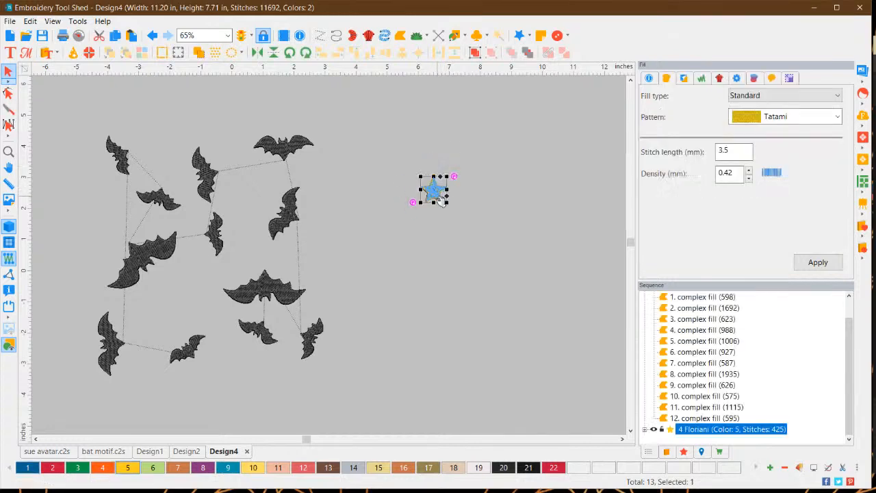
pyautogui.scroll(2, 444, 199)
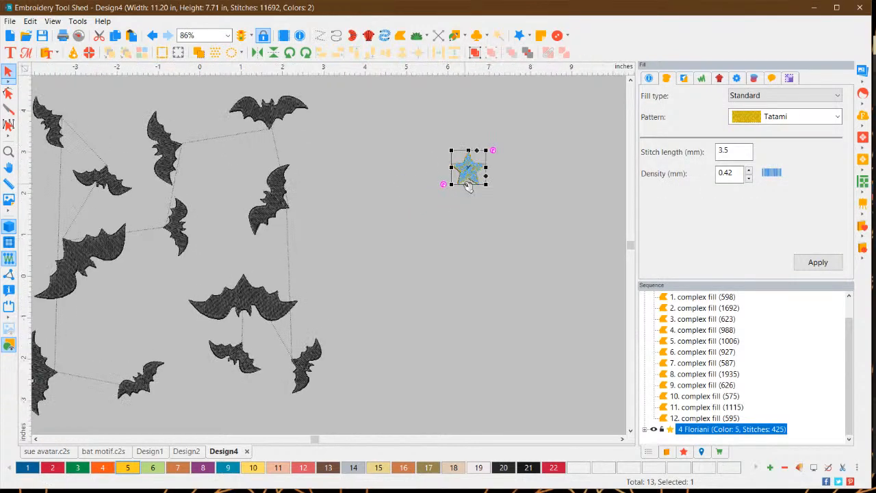
pyautogui.click(563, 180)
pyautogui.moveTo(497, 161); pyautogui.dragTo(530, 215)
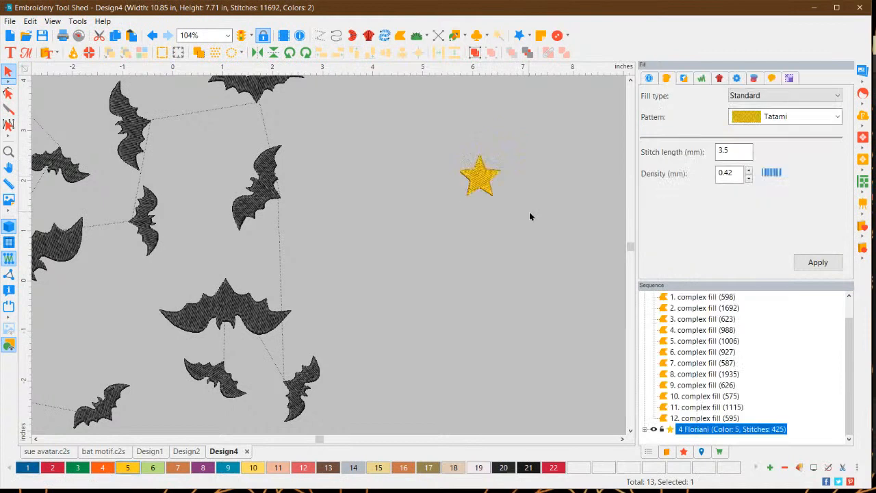
pyautogui.click(529, 216)
pyautogui.click(486, 193)
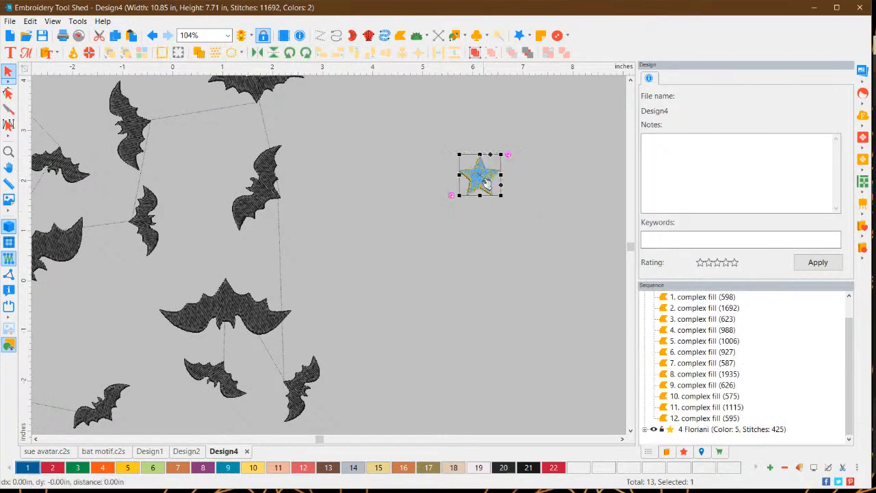
# Change the stitch angle of the star's fill by redirecting its angle line, apply the edit and reselect the star
pyautogui.click(8, 92)
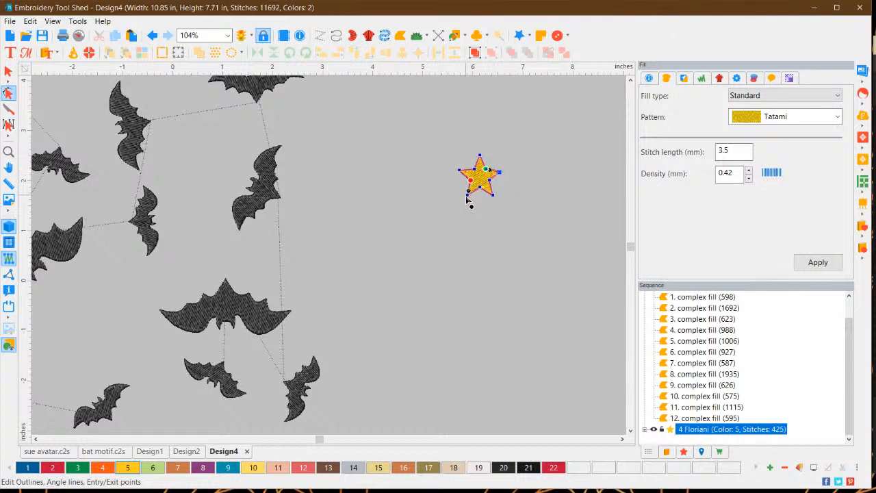
pyautogui.moveTo(468, 195); pyautogui.dragTo(480, 156)
pyautogui.click(814, 263)
pyautogui.click(8, 72)
pyautogui.click(466, 269)
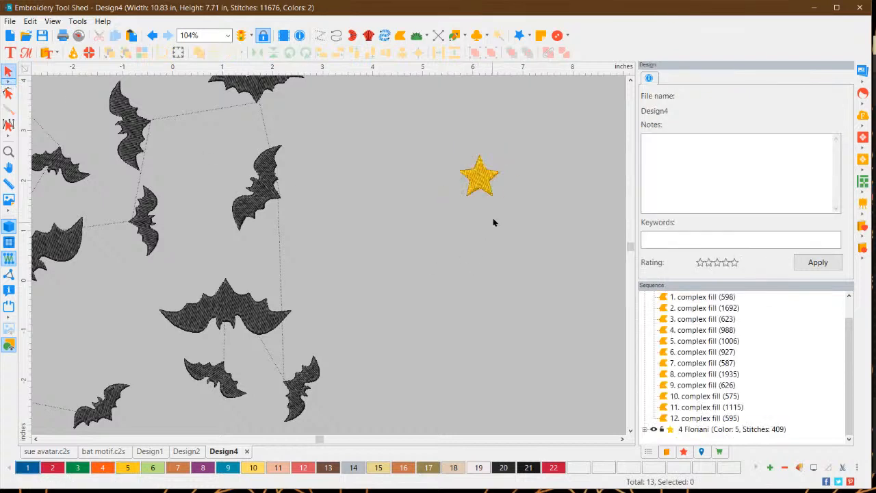
pyautogui.click(484, 180)
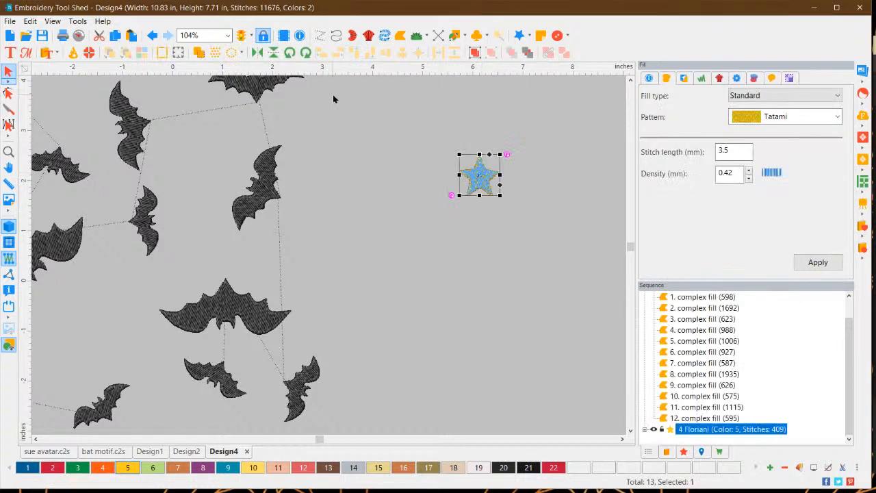
# Start a Scatter layout of the selected star and regenerate its random arrangement
pyautogui.click(241, 55)
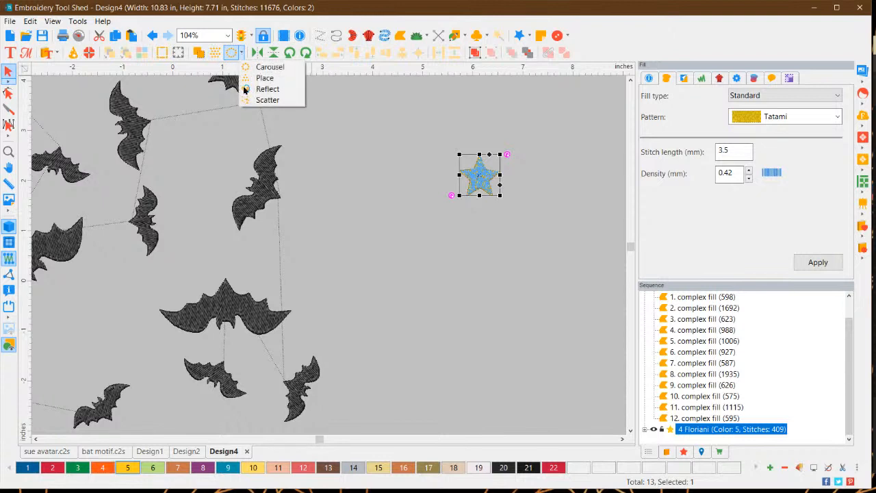
pyautogui.click(263, 101)
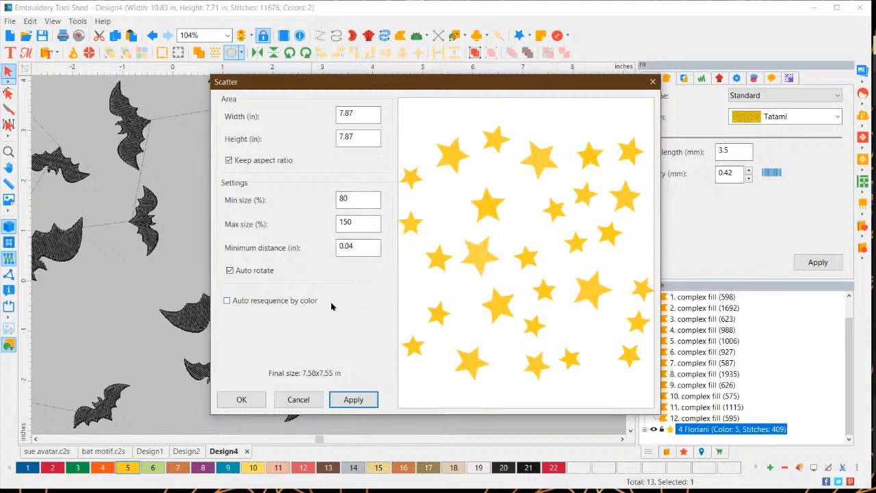
pyautogui.click(353, 399)
pyautogui.click(353, 399)
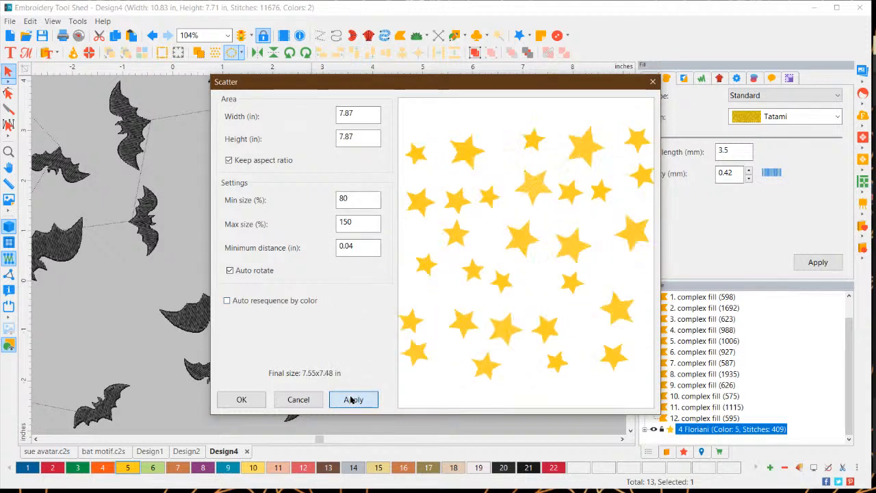
# Set the scatter's minimum size to 60%, regenerate the arrangement again and create the scattered stars
pyautogui.doubleClick(345, 199)
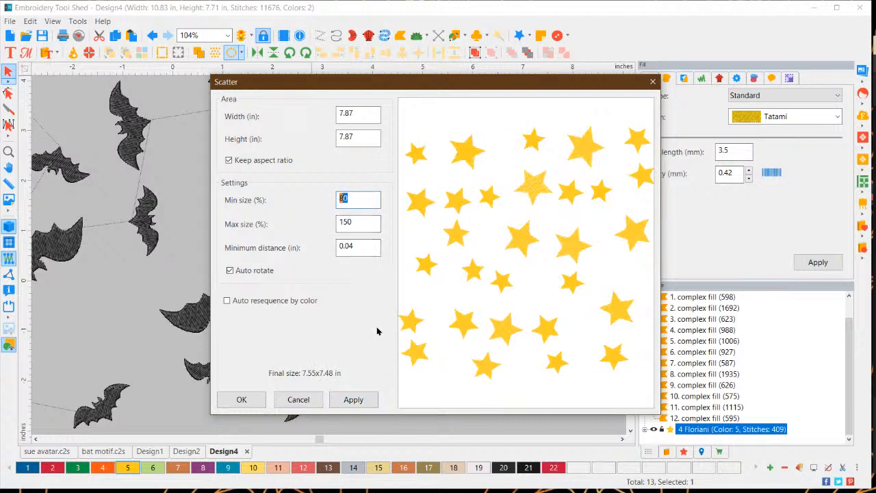
pyautogui.write('60')
pyautogui.click(359, 400)
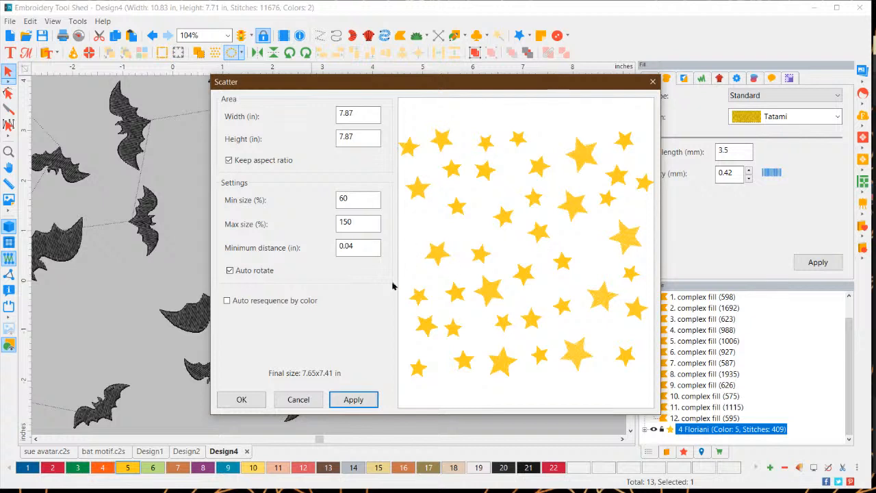
pyautogui.click(360, 400)
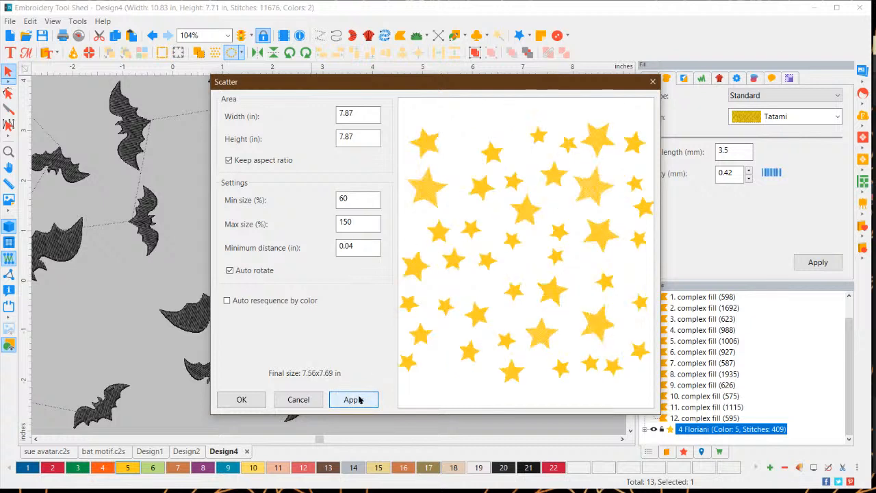
pyautogui.click(239, 399)
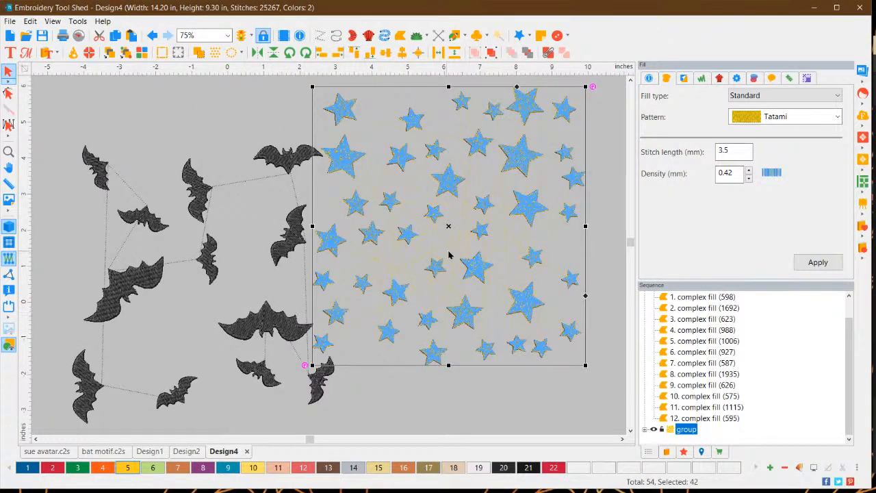
# Move the scattered star group over the bats, send it to the back of the sequence and deselect it
pyautogui.moveTo(457, 211); pyautogui.dragTo(185, 281)
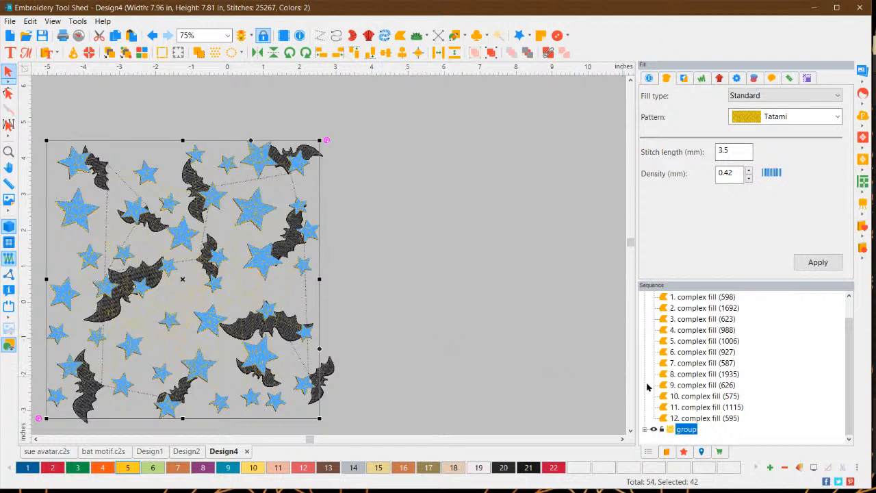
pyautogui.rightClick(688, 431)
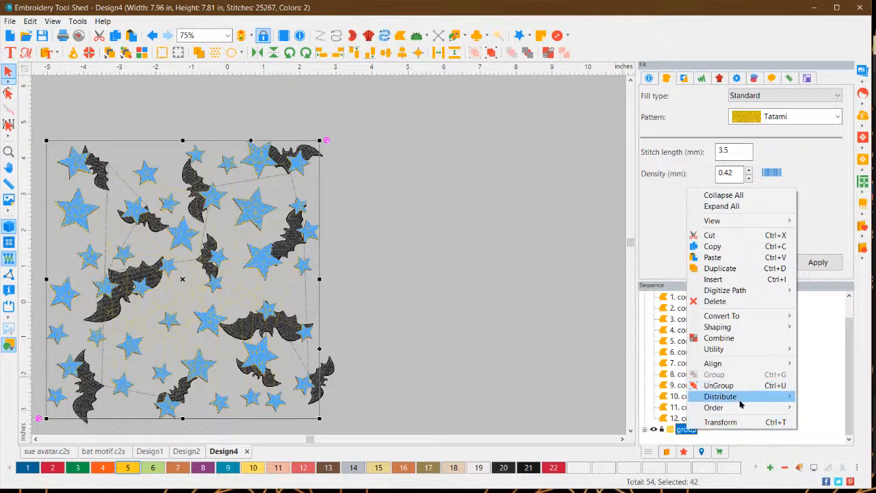
pyautogui.moveTo(741, 408)
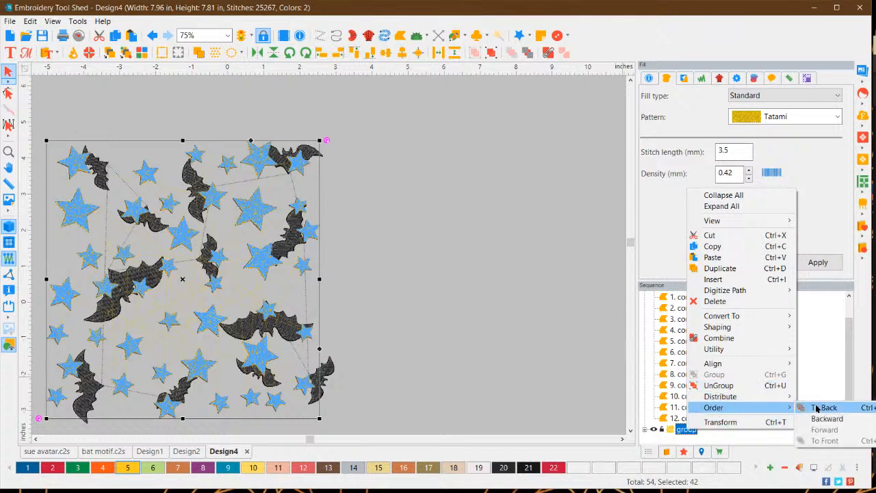
pyautogui.click(817, 409)
pyautogui.click(455, 329)
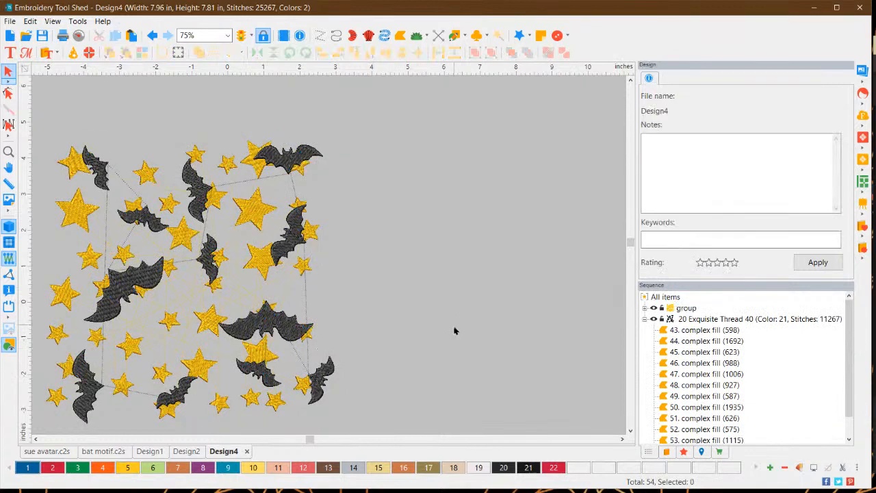
# Move the small bat in the upper-left part of the design slightly down, clear of the star behind it
pyautogui.scroll(-3, 122, 349)
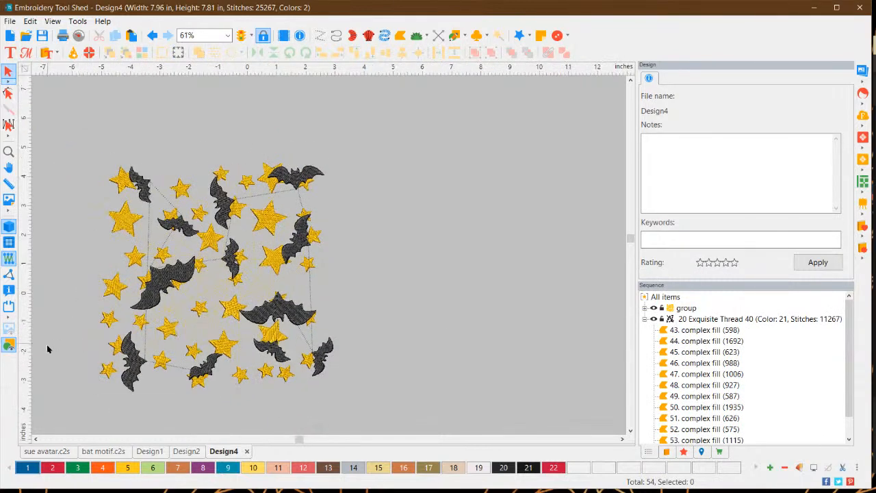
pyautogui.click(35, 439)
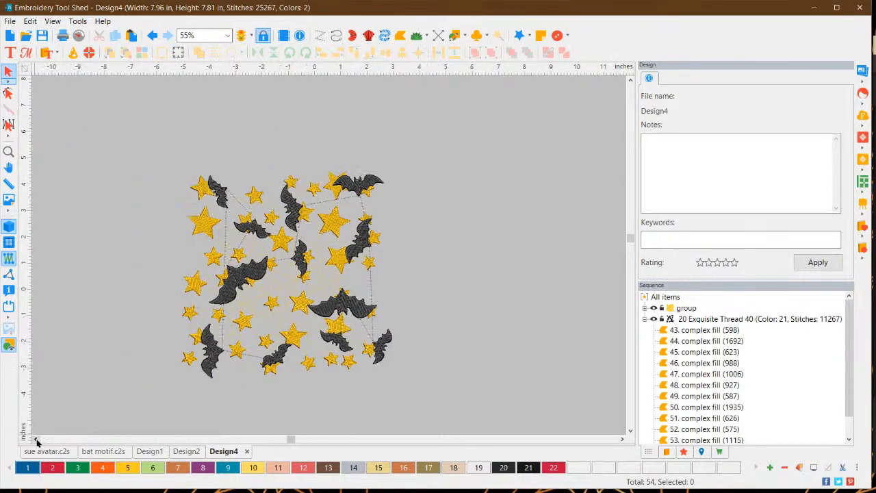
pyautogui.click(34, 439)
pyautogui.scroll(3, 285, 382)
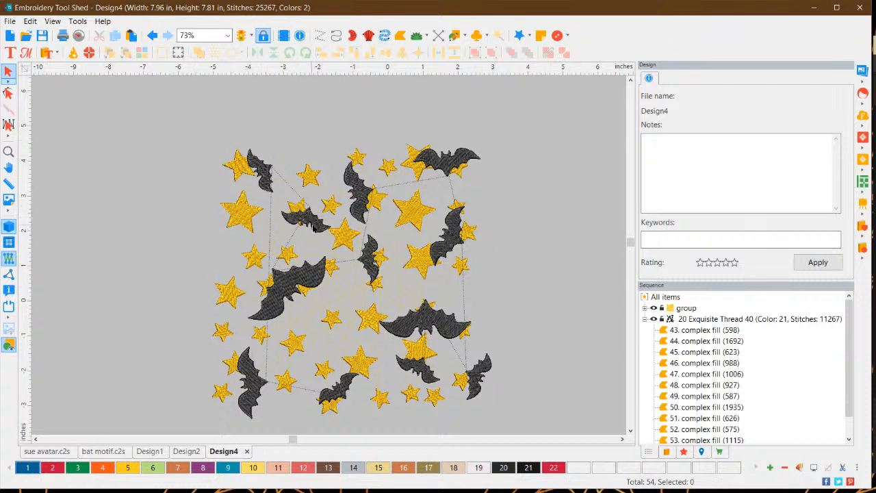
pyautogui.click(313, 228)
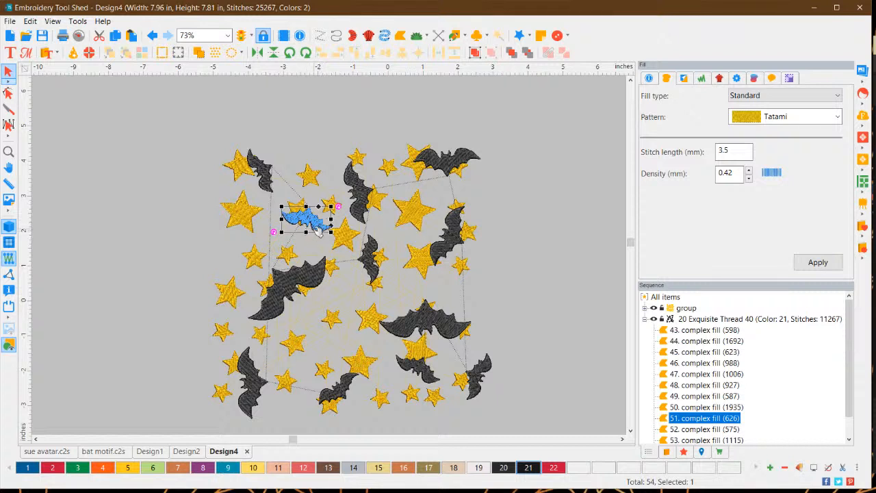
pyautogui.moveTo(321, 228); pyautogui.dragTo(313, 237)
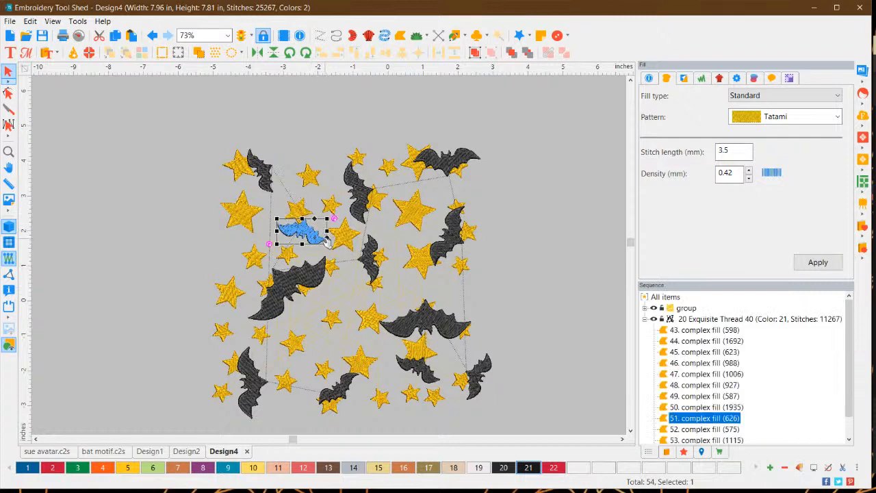
pyautogui.click(539, 247)
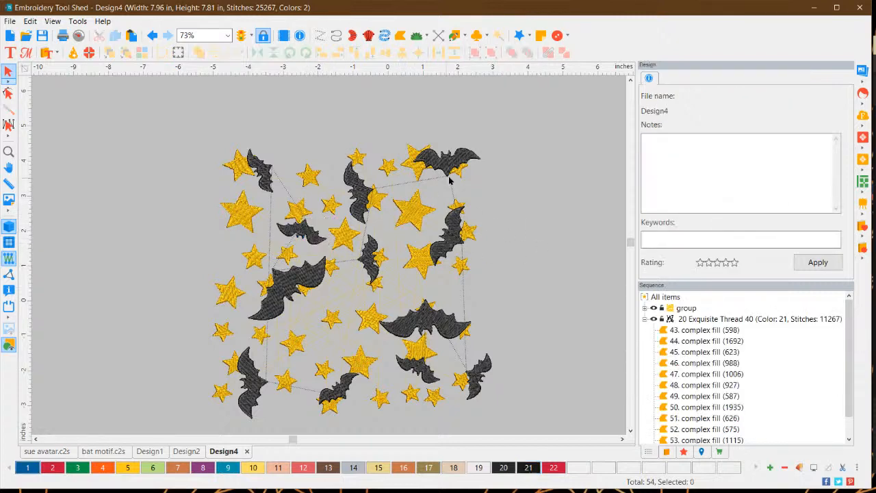
# Move the bat at the upper-right corner of the design straight down, below the two stars it covers
pyautogui.click(456, 159)
pyautogui.click(520, 205)
pyautogui.moveTo(476, 159); pyautogui.dragTo(479, 183)
pyautogui.click(520, 221)
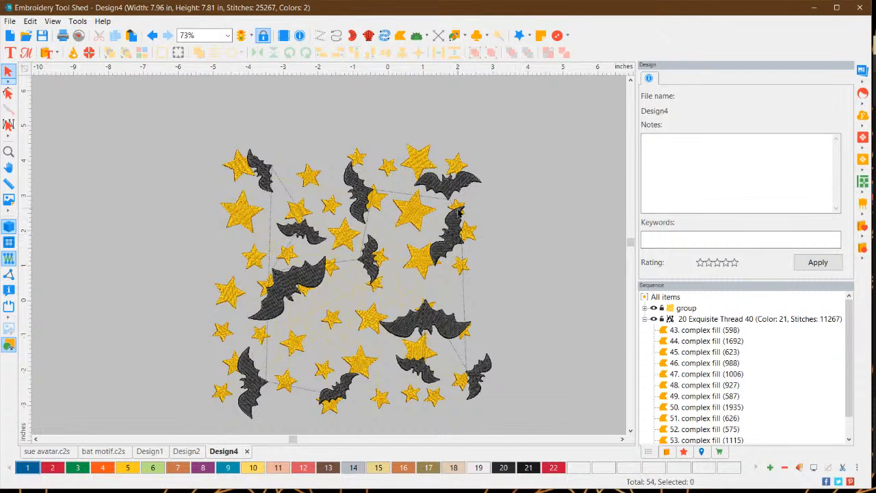
# Raise the large lower-right bat slightly above the star behind it, and shift the small corner bat up and inward between the two edge stars
pyautogui.click(439, 327)
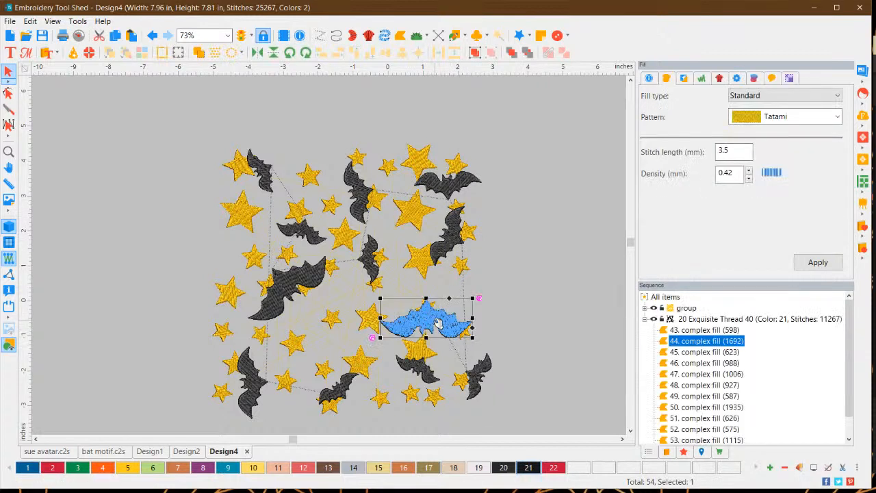
pyautogui.moveTo(439, 328)
pyautogui.mouseDown()
pyautogui.moveTo(438, 306)
pyautogui.moveTo(439, 327)
pyautogui.mouseUp()
pyautogui.click(526, 334)
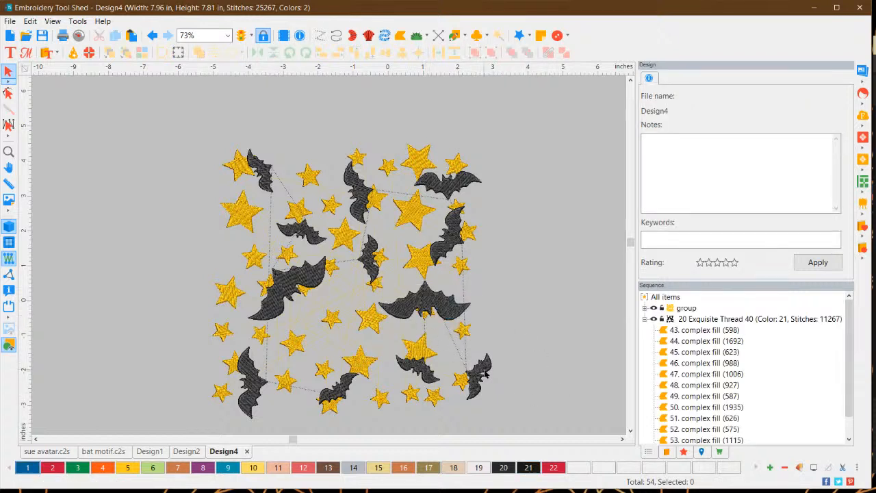
pyautogui.moveTo(484, 374); pyautogui.dragTo(479, 363)
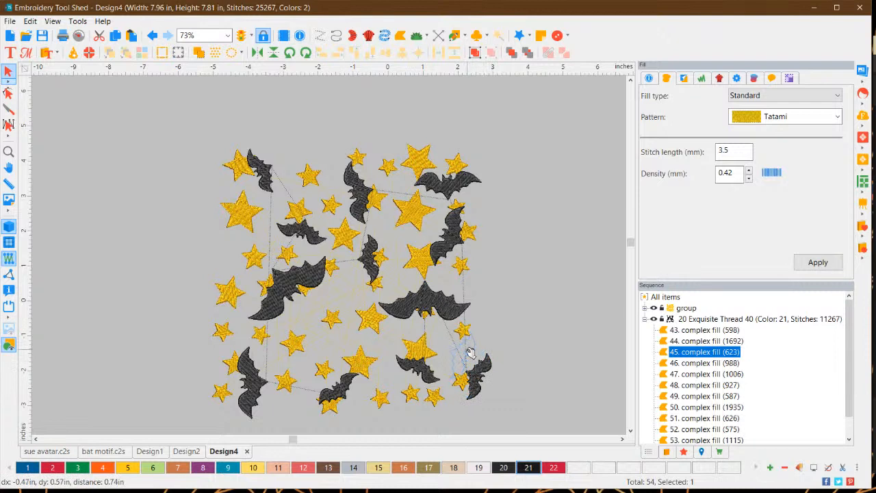
pyautogui.hotkey('ctrl', 'z')
pyautogui.click(525, 368)
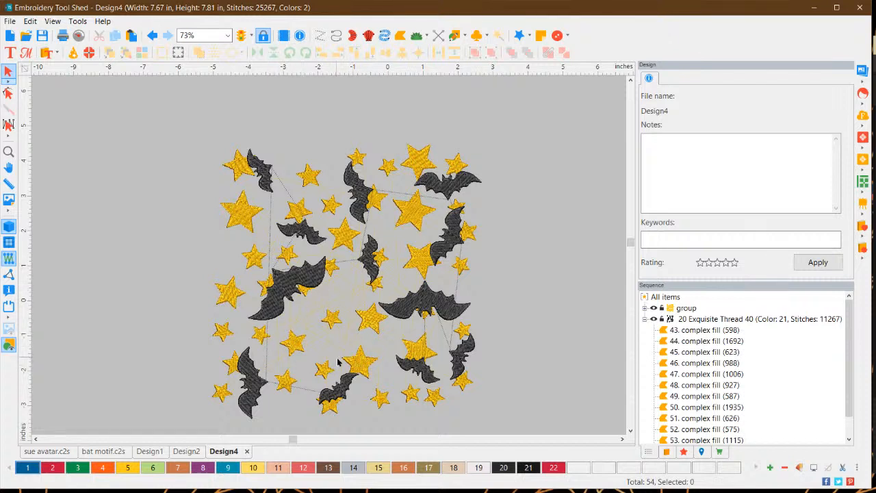
# Copy and paste the bat at the lower-left corner, and place the copy in the gap below the large tilted bat
pyautogui.click(258, 383)
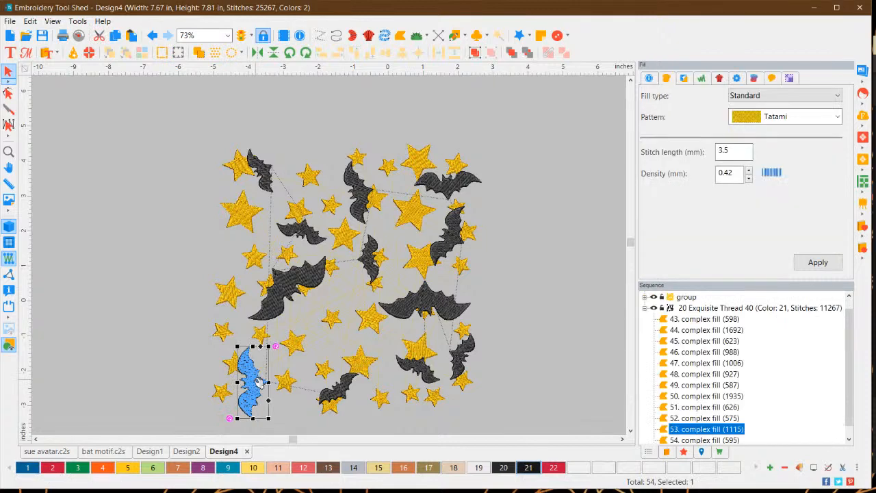
pyautogui.rightClick(258, 383)
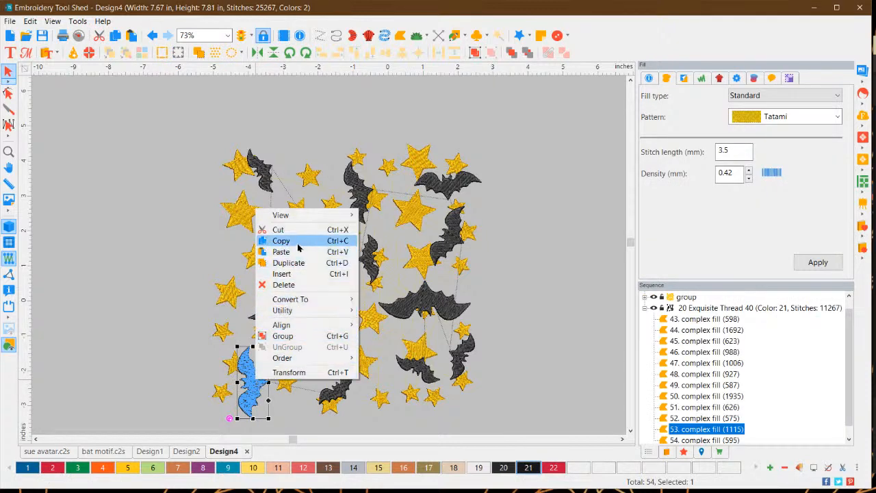
pyautogui.click(298, 241)
pyautogui.rightClick(254, 384)
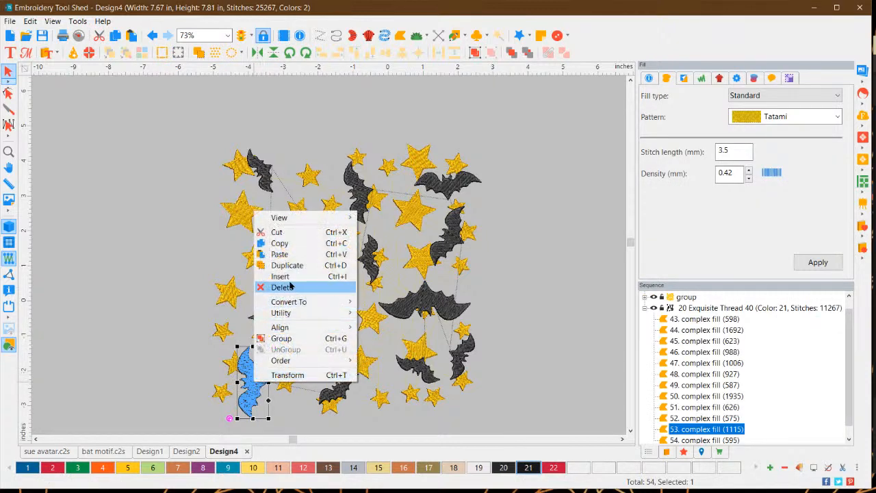
pyautogui.click(291, 254)
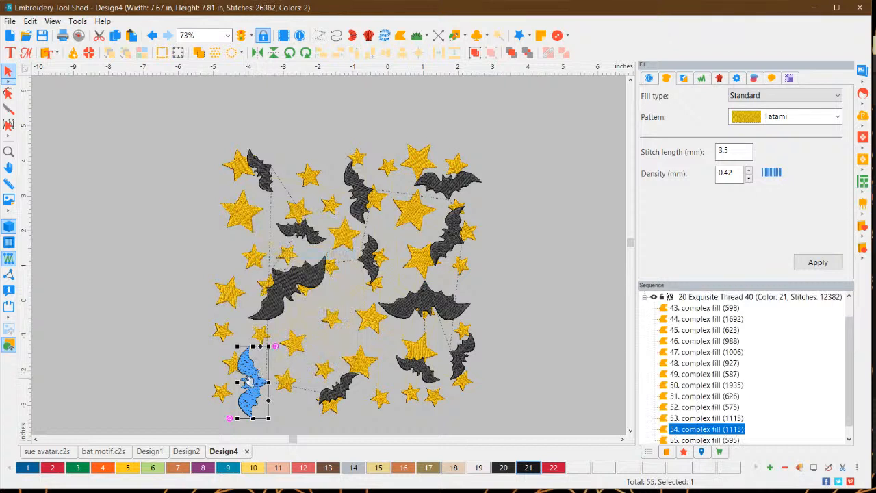
pyautogui.moveTo(254, 382); pyautogui.dragTo(306, 343)
pyautogui.click(541, 310)
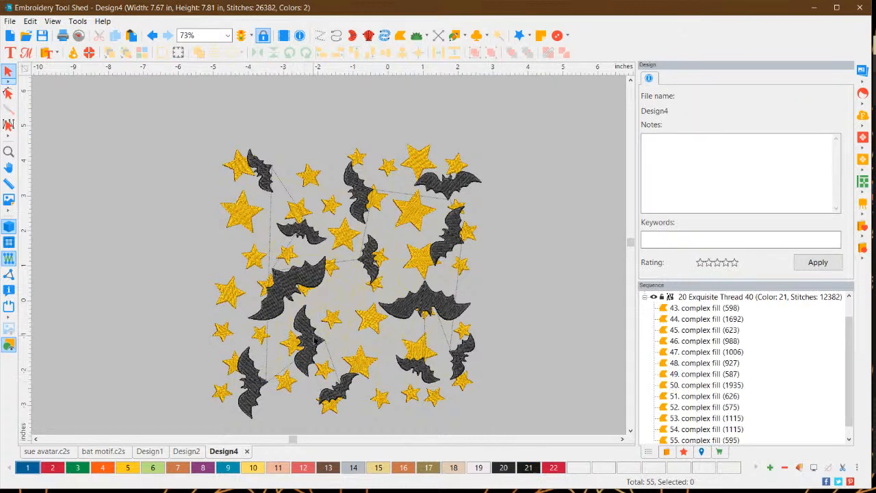
# Rotate the copied bat clockwise so it tilts like the large bat above it
pyautogui.click(321, 329)
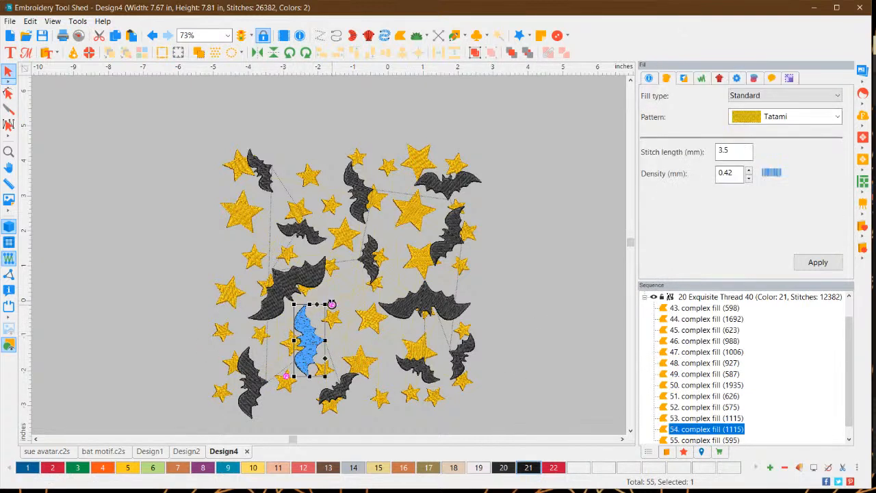
pyautogui.moveTo(332, 304); pyautogui.dragTo(346, 333)
pyautogui.click(534, 335)
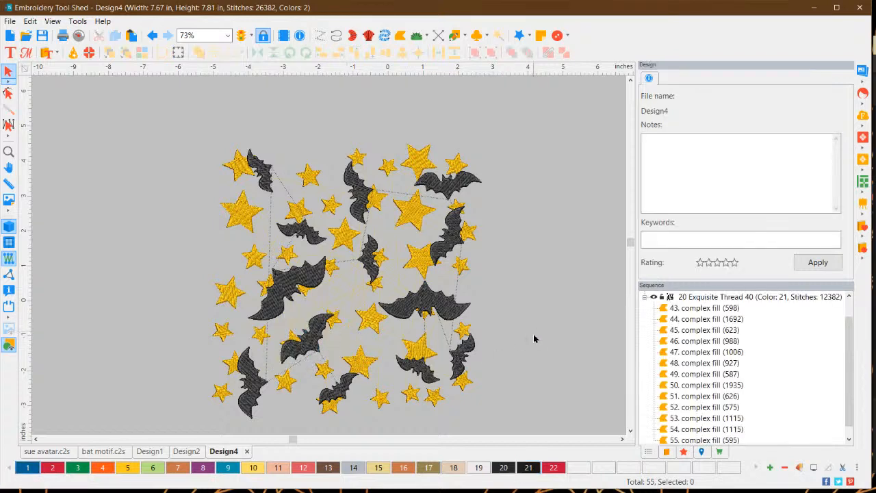
# Draw an outline artwork rectangle around the entire bat and star design
pyautogui.scroll(-3, 411, 153)
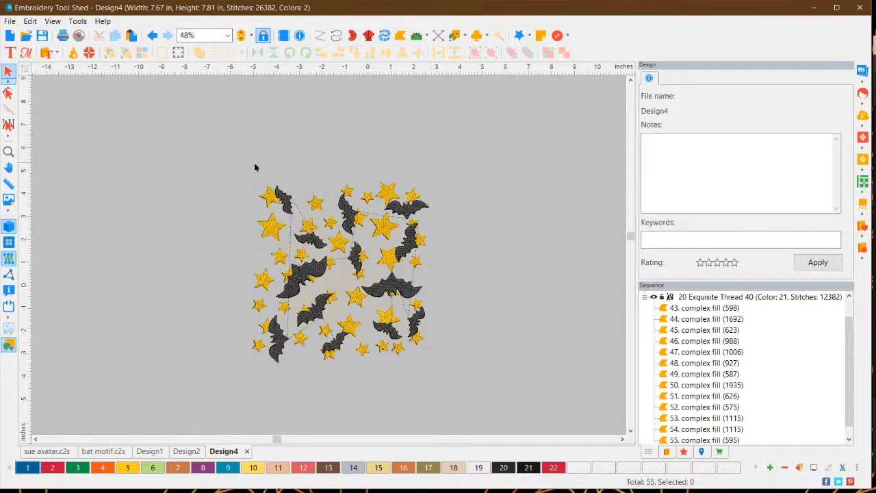
pyautogui.click(464, 39)
pyautogui.click(471, 60)
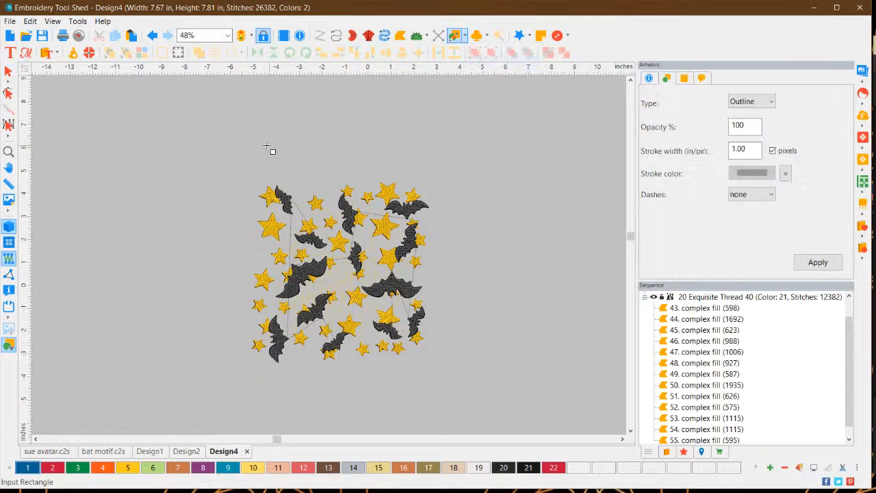
pyautogui.moveTo(216, 162)
pyautogui.mouseDown()
pyautogui.moveTo(445, 338)
pyautogui.moveTo(463, 392)
pyautogui.mouseUp()
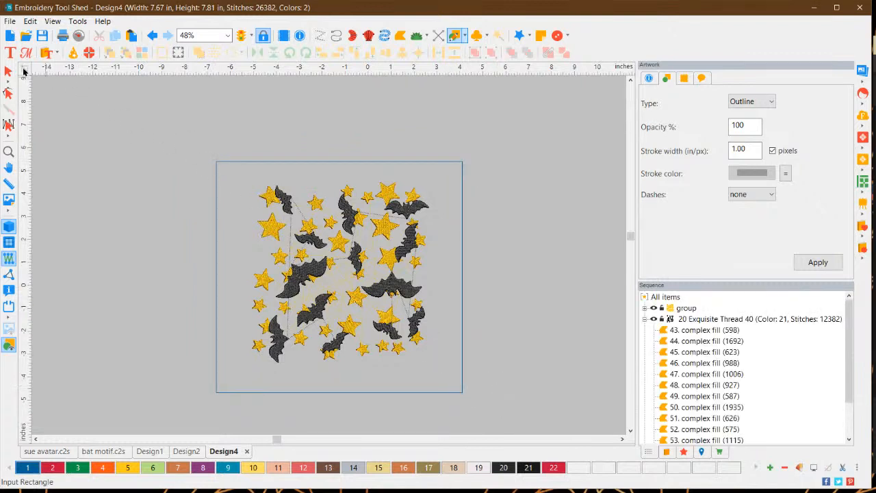
pyautogui.click(8, 71)
# Resize the outline rectangle to about 8.46 × 7.95 in and move it over the bat and star design
pyautogui.click(462, 392)
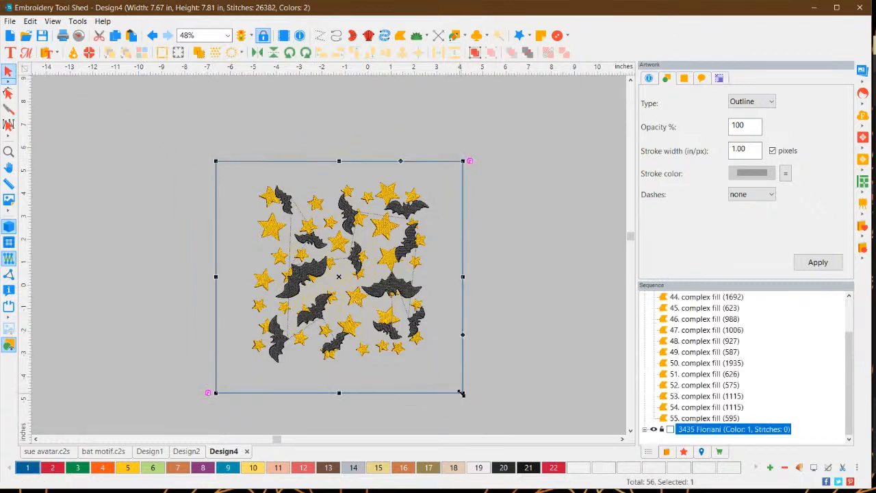
pyautogui.moveTo(461, 393); pyautogui.dragTo(392, 326)
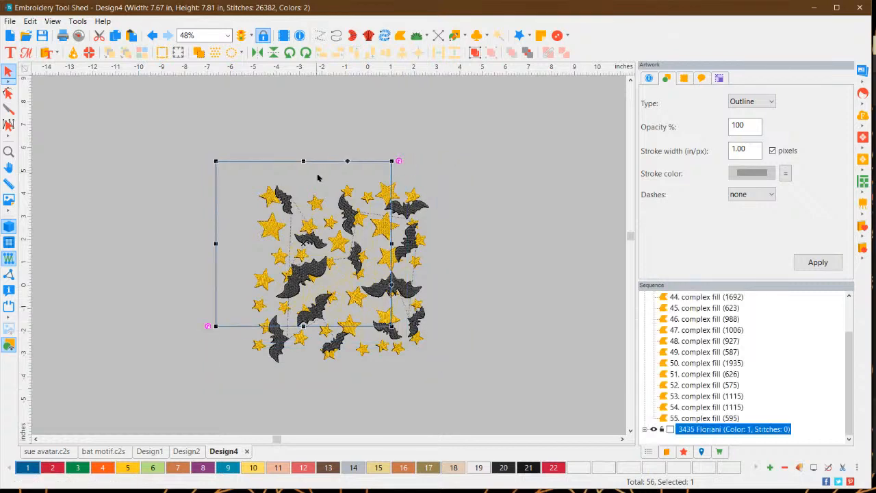
pyautogui.click(317, 175)
pyautogui.click(354, 209)
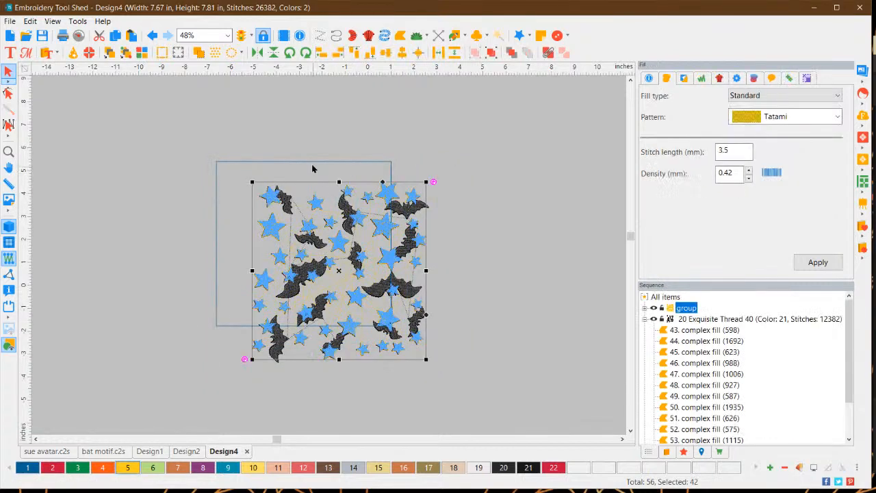
pyautogui.click(309, 163)
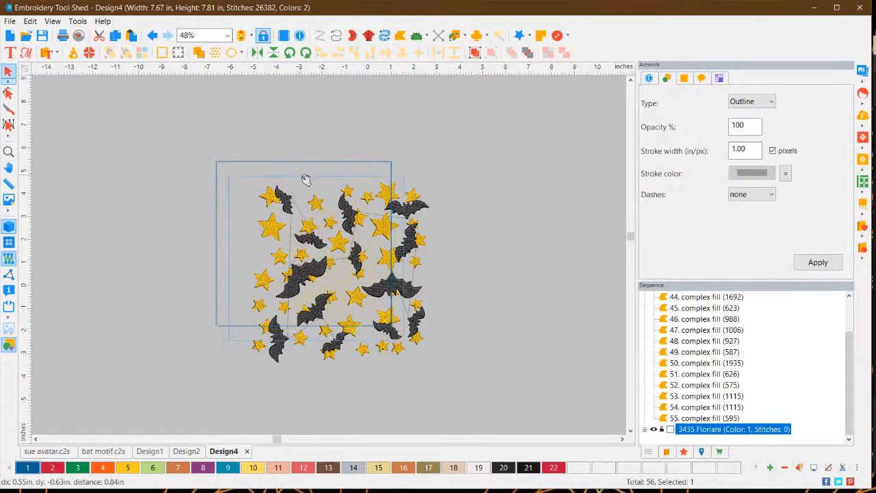
pyautogui.moveTo(304, 180); pyautogui.dragTo(382, 219)
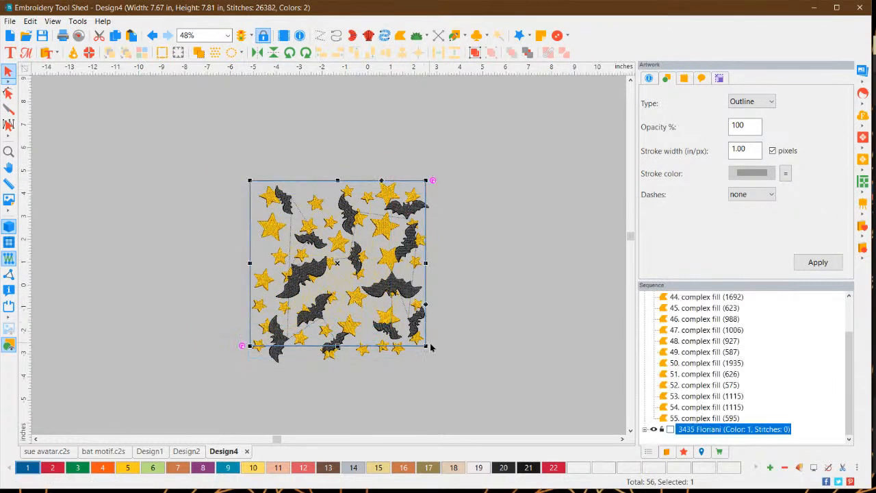
pyautogui.moveTo(426, 346); pyautogui.dragTo(439, 372)
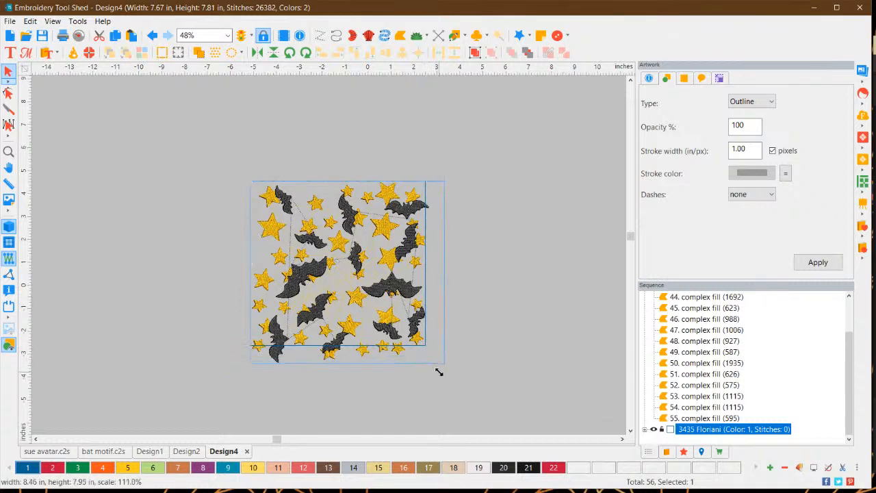
# Nudge the outline rectangle slightly up and to the left to even its margins around the design
pyautogui.click(465, 259)
pyautogui.click(443, 258)
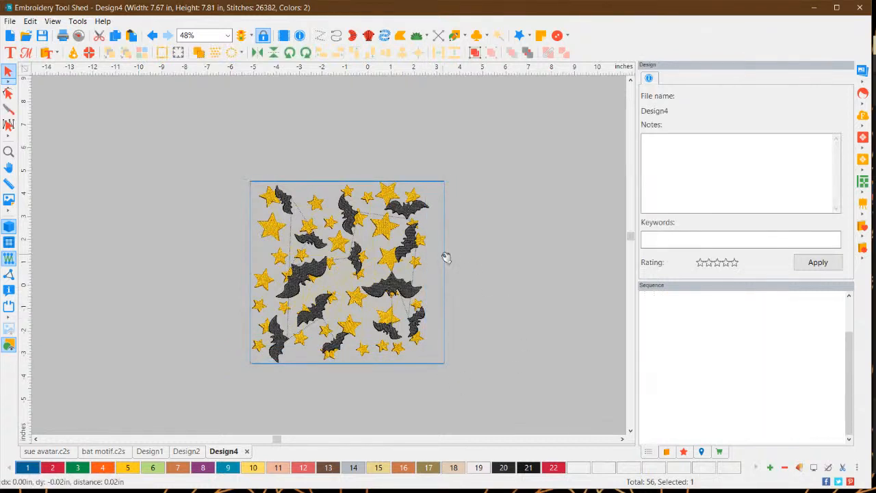
pyautogui.moveTo(444, 260)
pyautogui.mouseDown()
pyautogui.moveTo(435, 258)
pyautogui.moveTo(438, 266)
pyautogui.mouseUp()
pyautogui.click(500, 297)
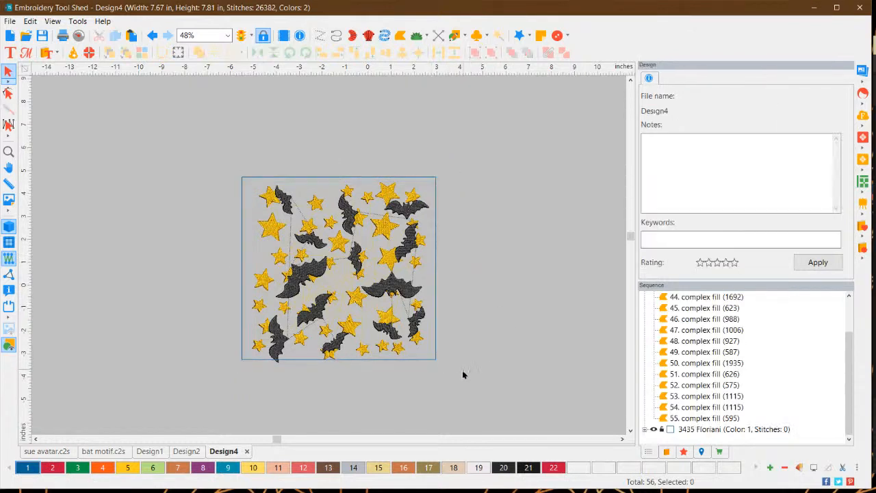
# Extend the outline rectangle's lower edge downward until it clears the lowest bat
pyautogui.click(367, 361)
pyautogui.moveTo(338, 363); pyautogui.dragTo(342, 365)
pyautogui.click(247, 354)
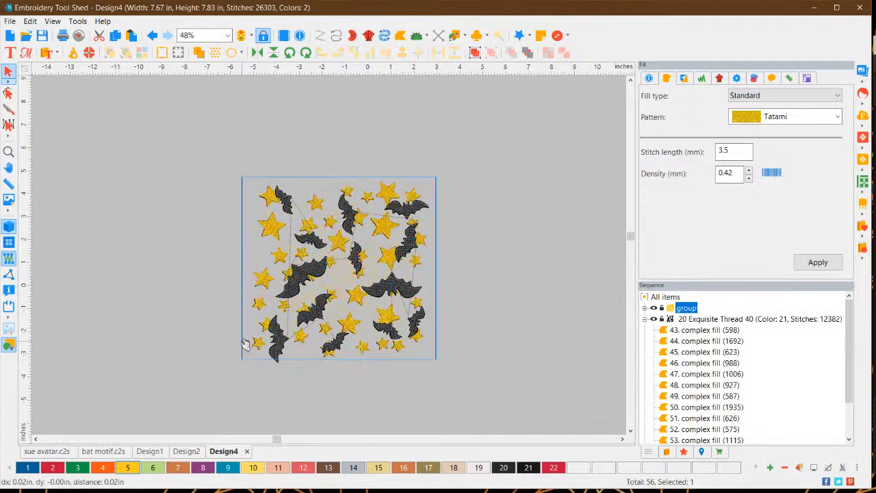
pyautogui.moveTo(340, 363); pyautogui.dragTo(338, 370)
pyautogui.click(490, 356)
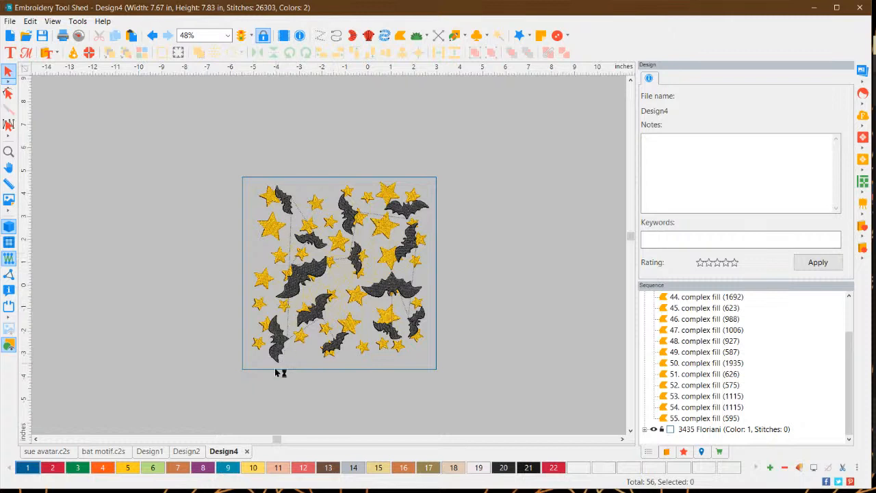
# Look through the open Design2 and Design1, and examine the bat rows, wreath and mirrored layouts in bat motif.c2s
pyautogui.click(189, 453)
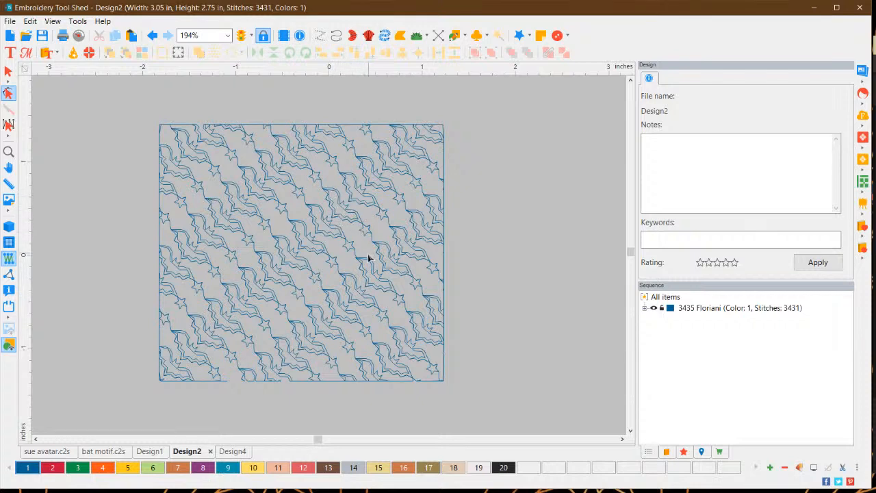
pyautogui.click(148, 451)
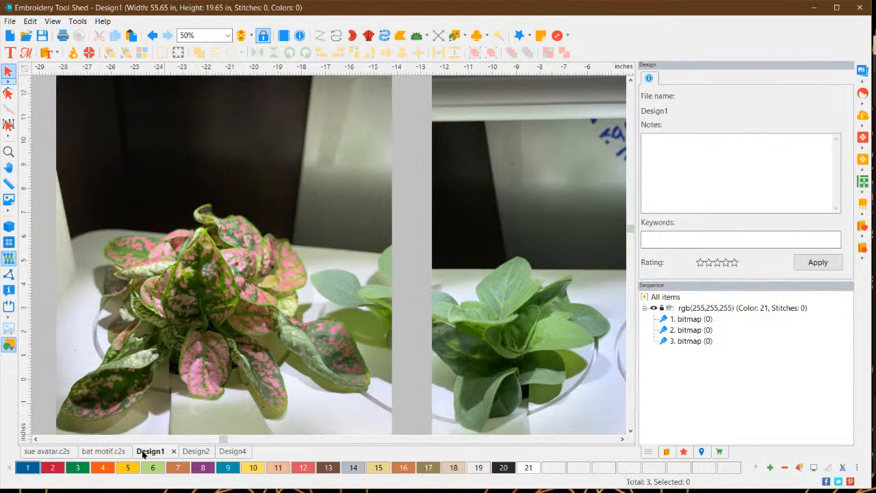
pyautogui.click(109, 453)
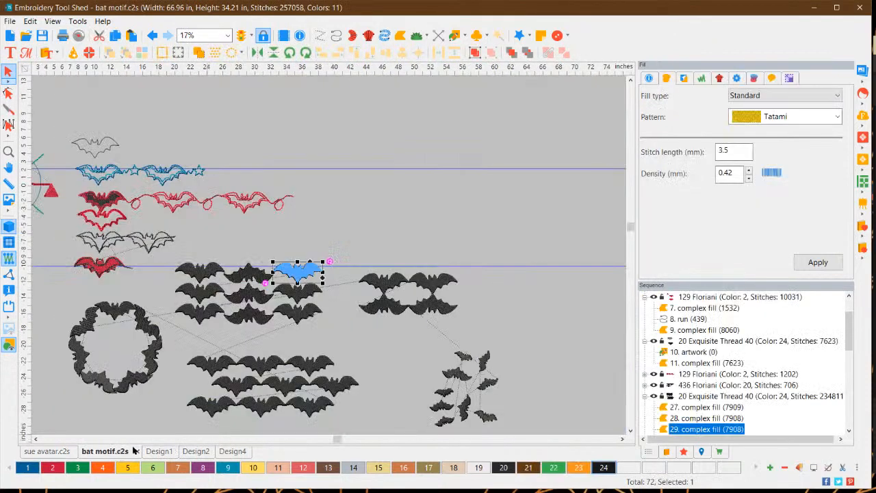
pyautogui.click(385, 366)
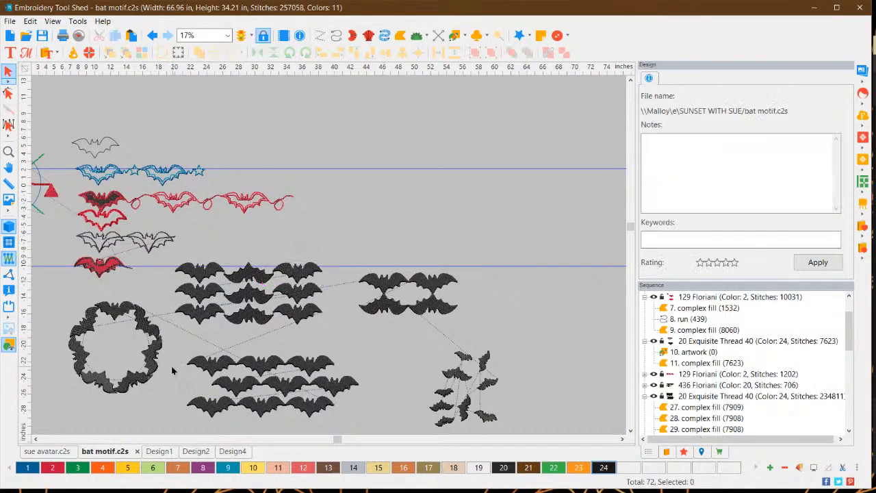
pyautogui.scroll(-1, 109, 353)
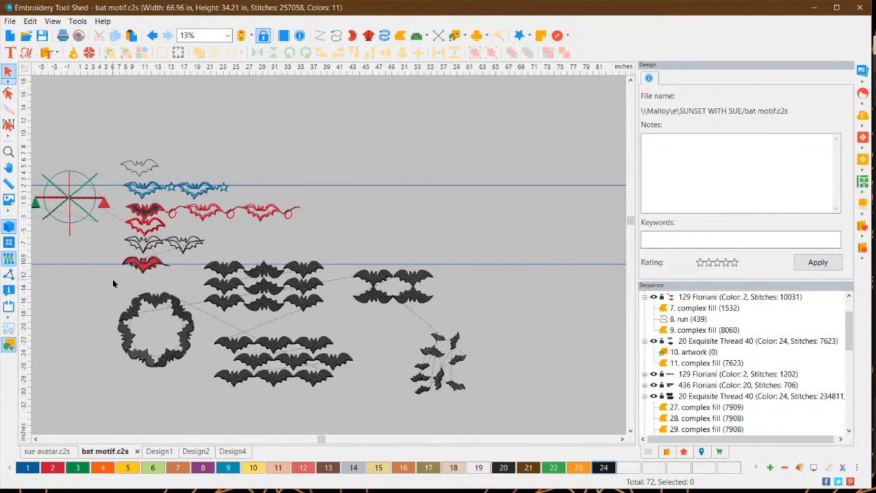
pyautogui.scroll(2, 112, 278)
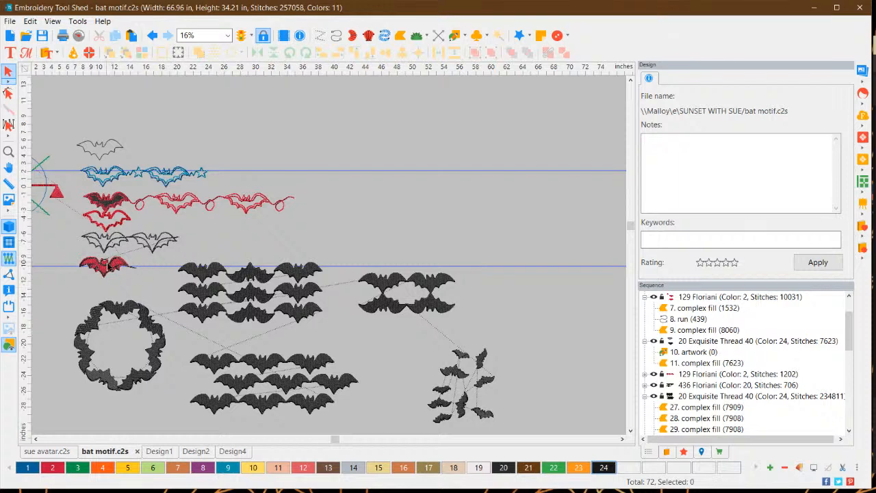
pyautogui.scroll(3, 100, 273)
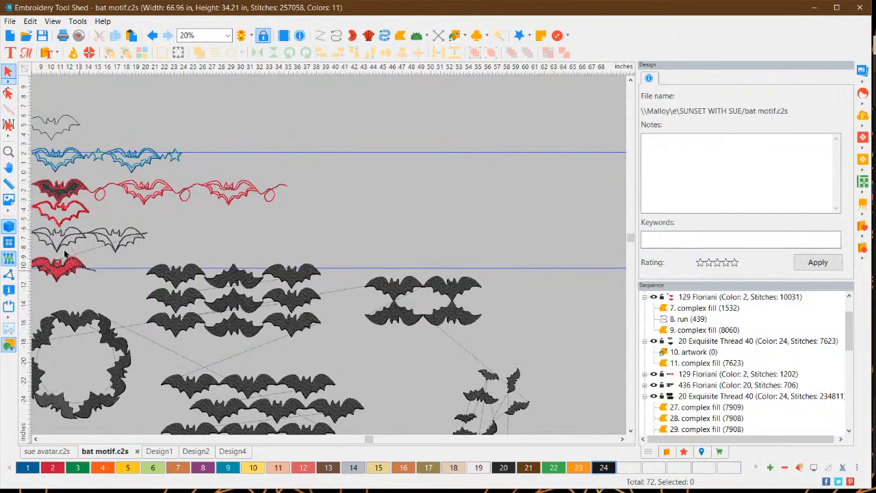
pyautogui.click(37, 439)
pyautogui.click(37, 440)
pyautogui.click(37, 439)
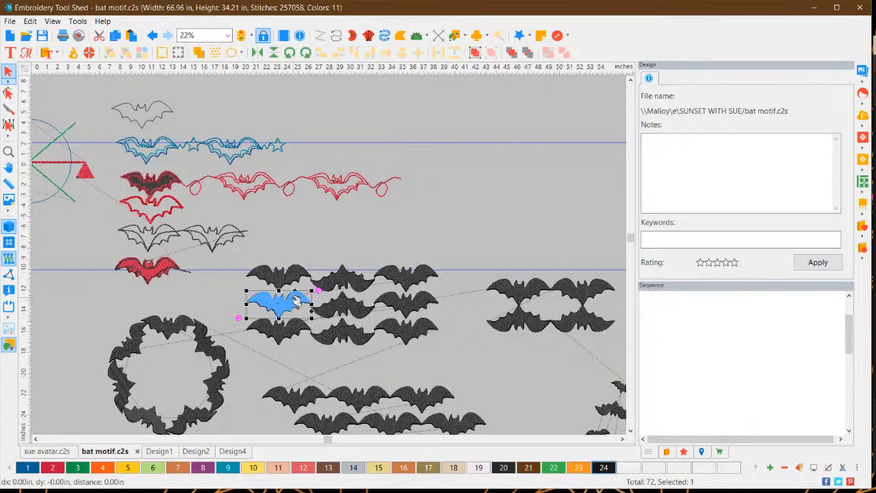
# Recolor the three bats in the middle row of the three-by-three bat grid with thread color 9, Floriani 376 Indian Ocean
pyautogui.click(299, 304)
pyautogui.click(228, 466)
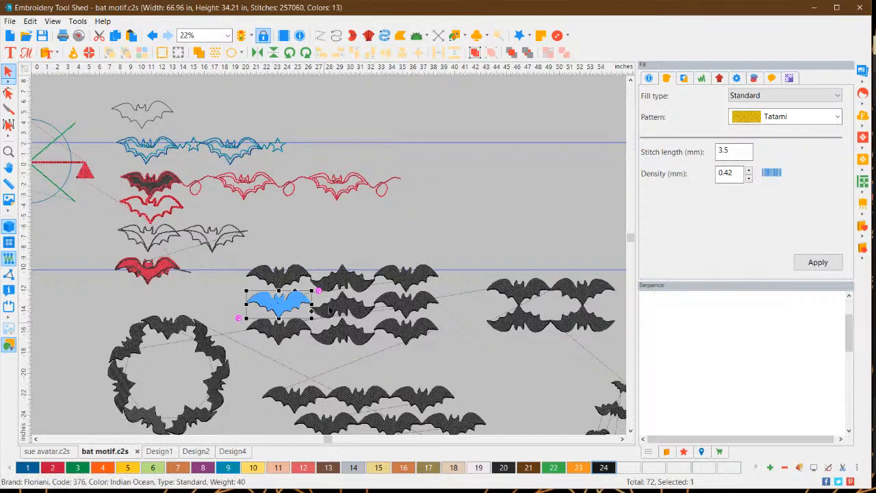
pyautogui.click(328, 308)
pyautogui.click(227, 467)
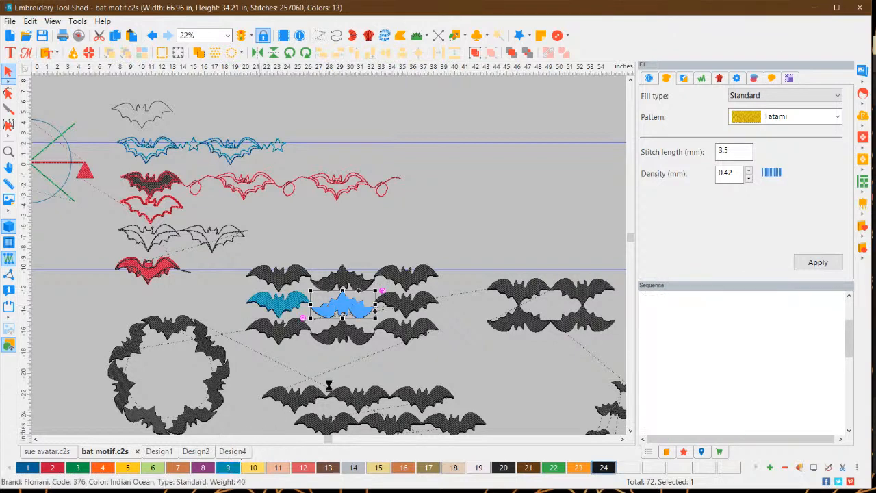
pyautogui.click(385, 314)
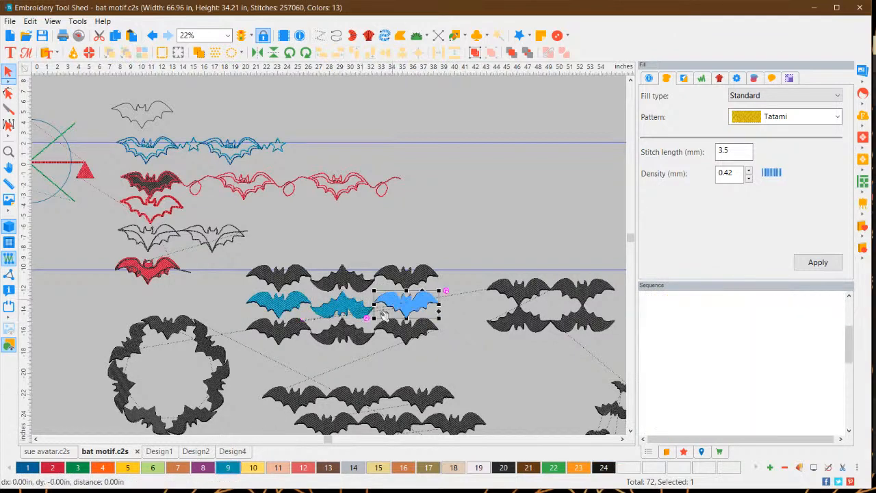
pyautogui.click(230, 470)
pyautogui.click(483, 356)
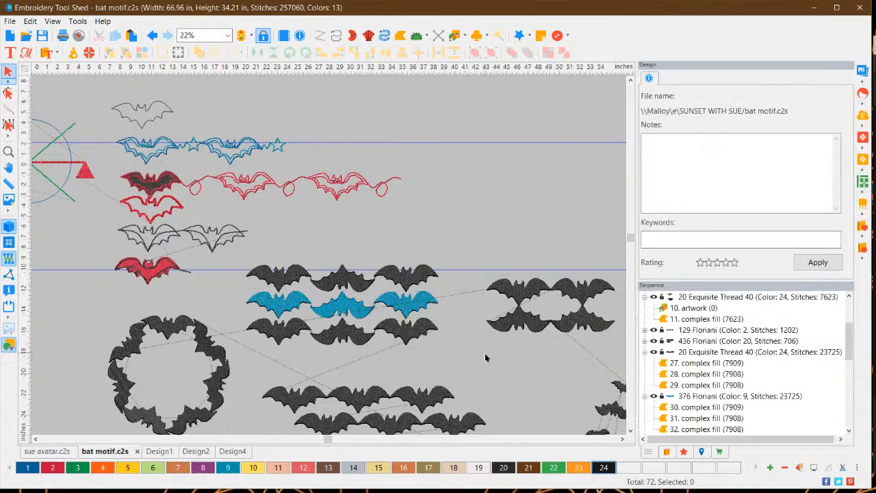